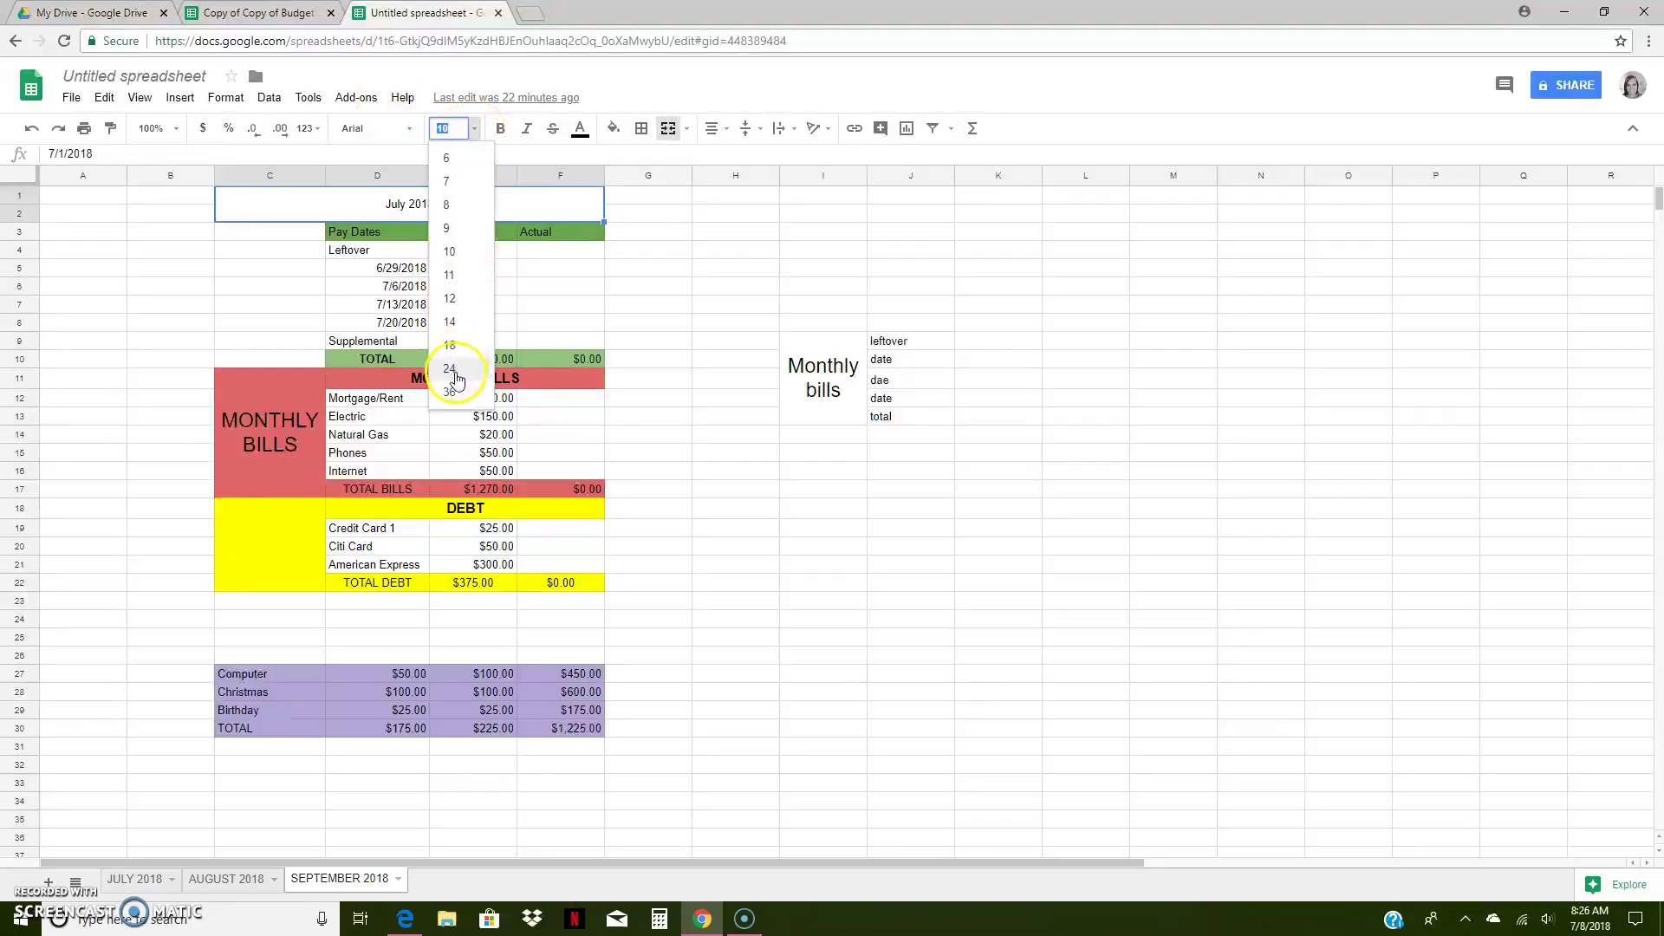
# - Set the July 2018 title's font size to 36 and insert two rows below it
pyautogui.click(450, 391)
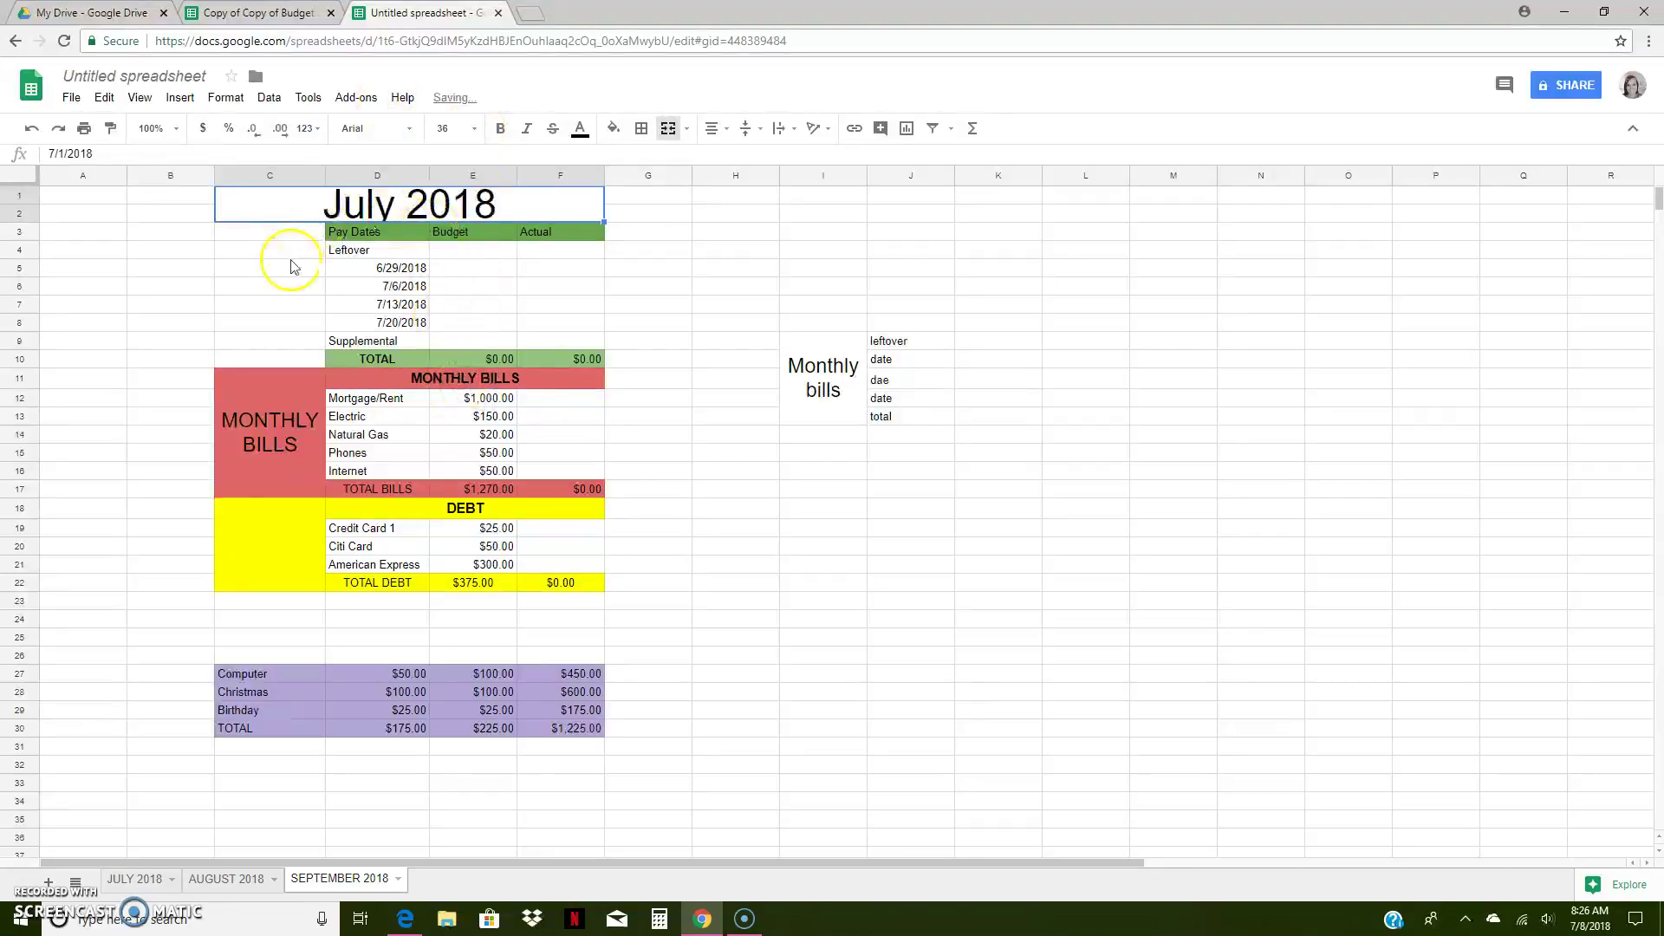
pyautogui.click(180, 97)
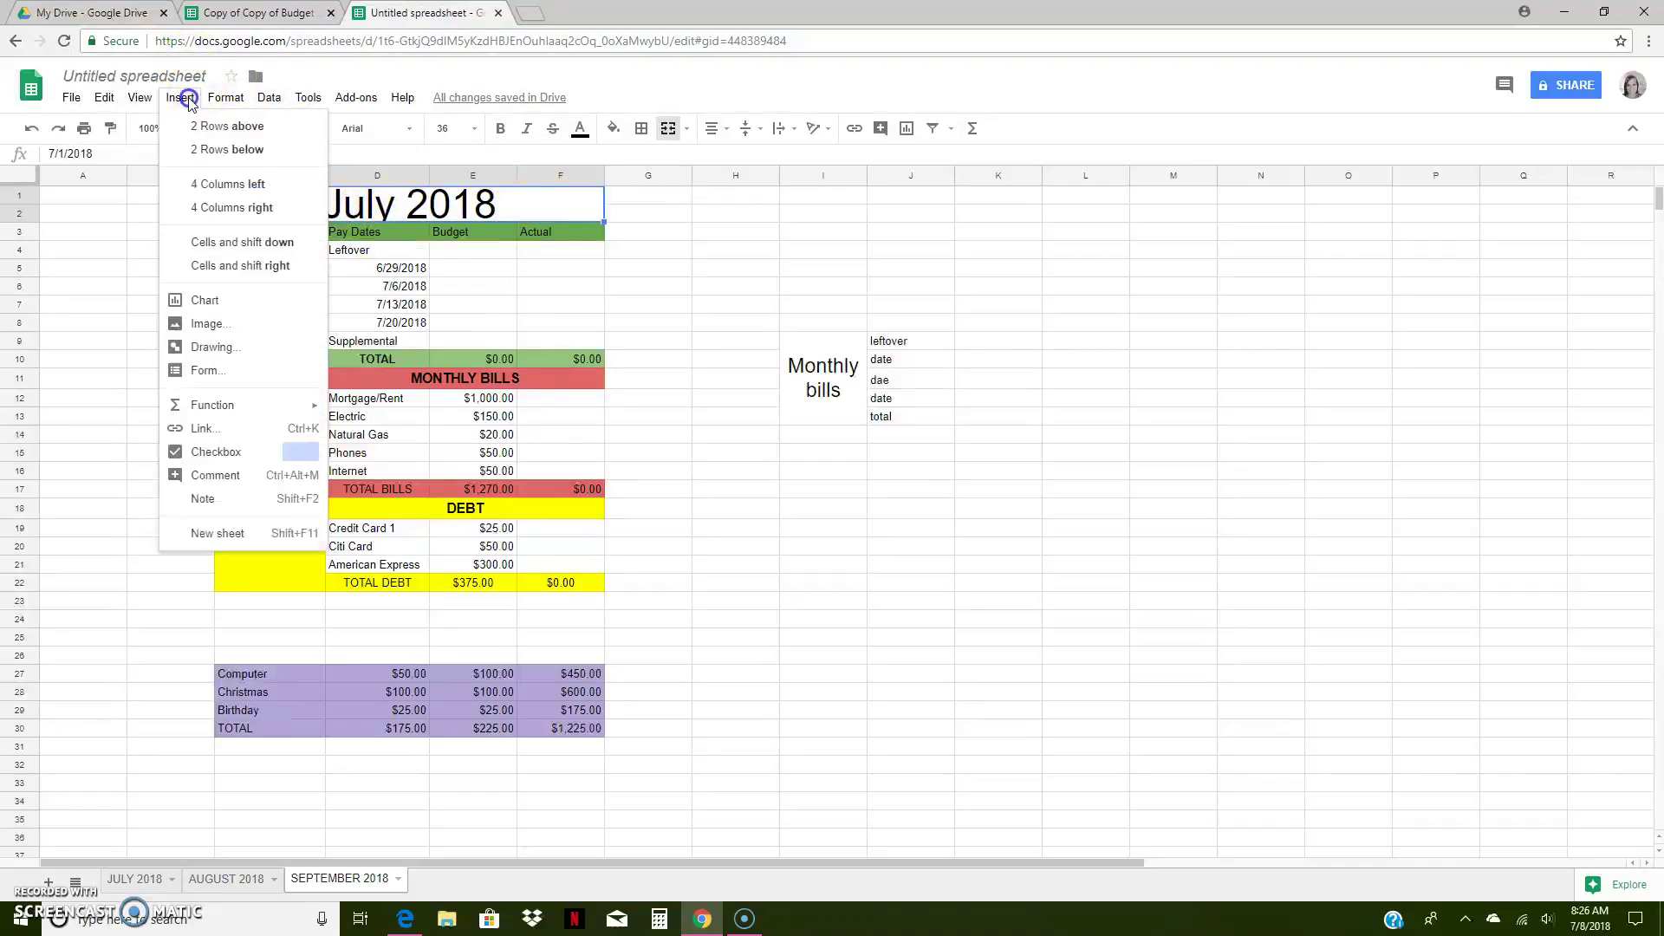
pyautogui.click(226, 154)
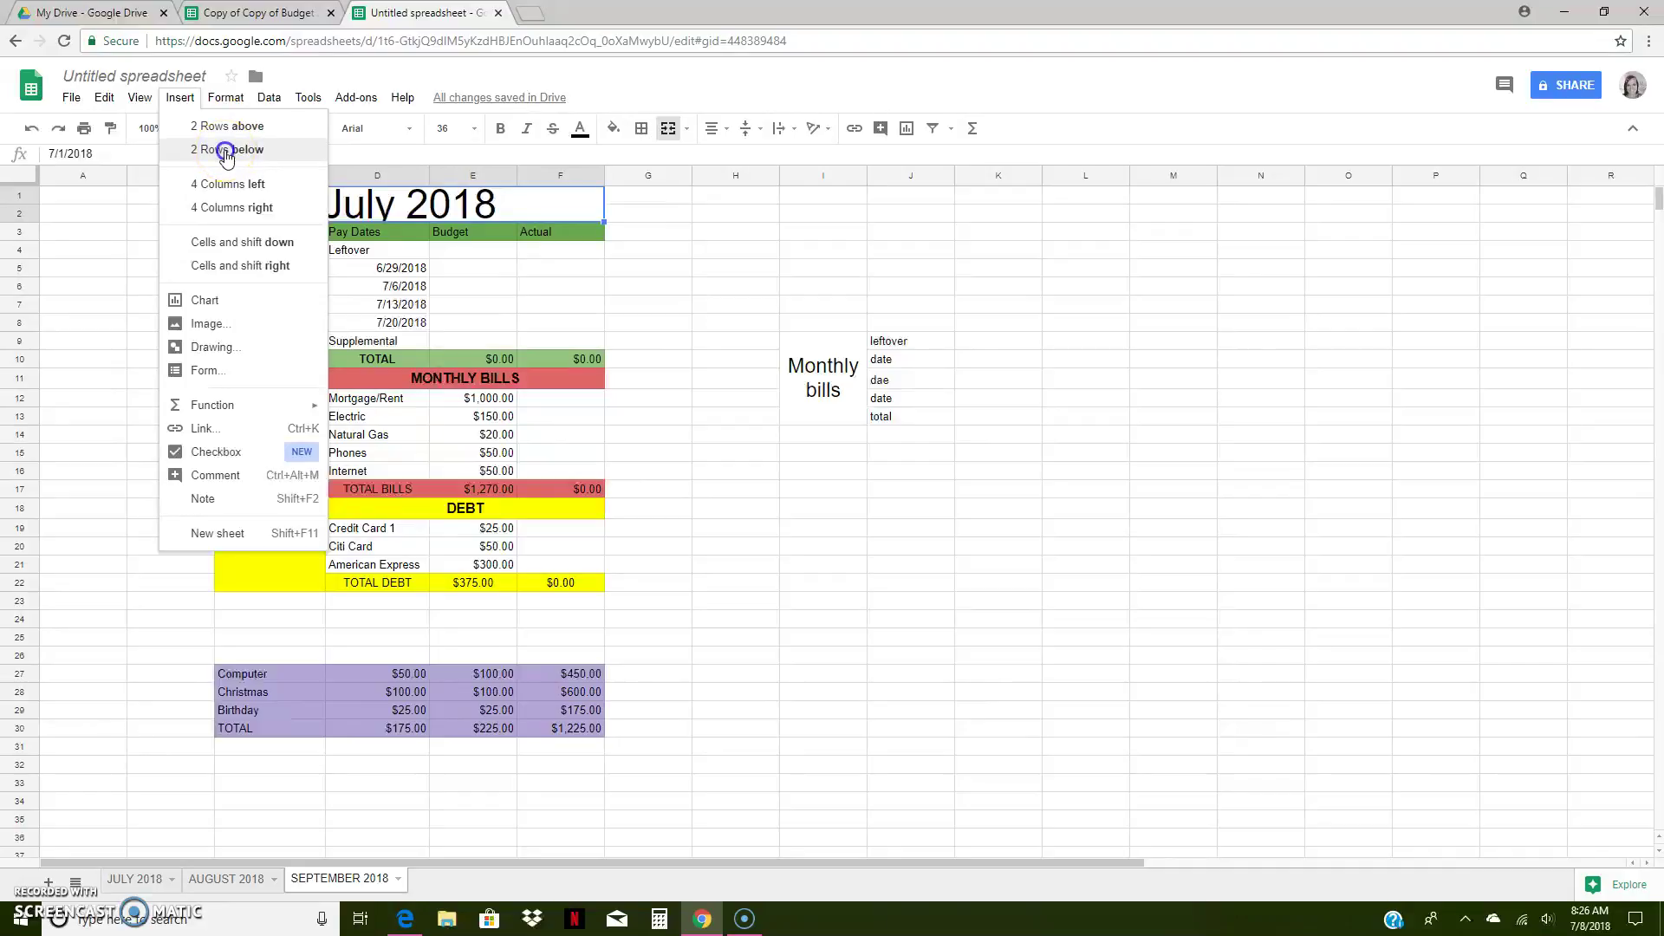
pyautogui.click(226, 154)
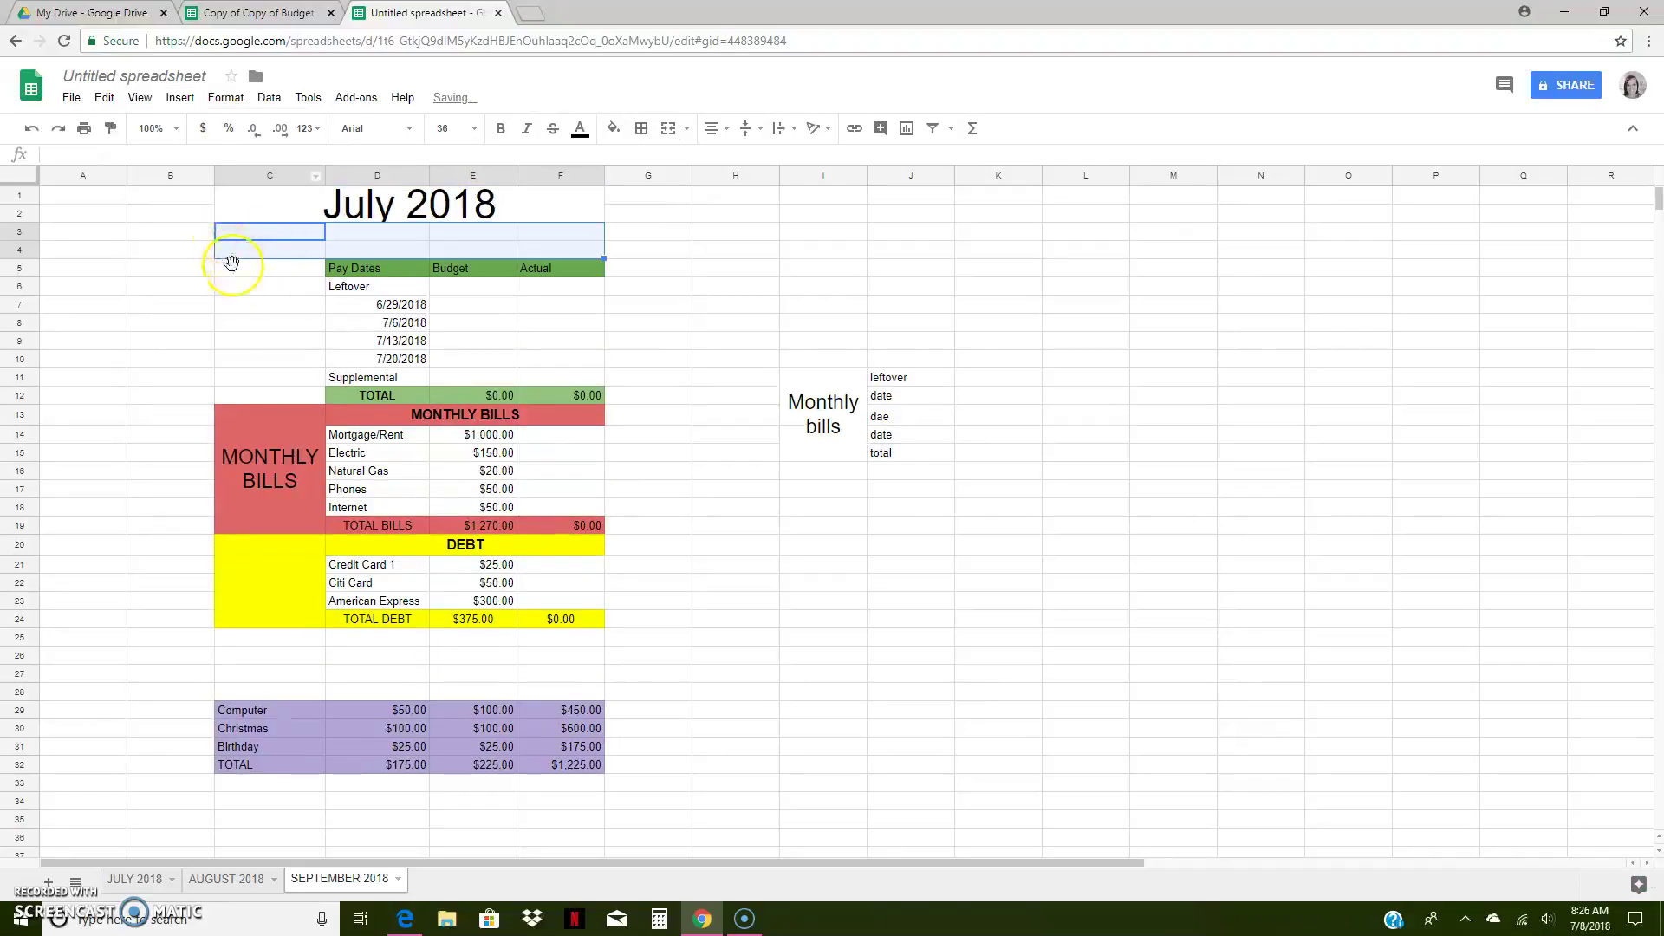
pyautogui.click(169, 251)
# - Turn C3:F4 into one merged, dark green header cell with middle vertical alignment
pyautogui.click(286, 231)
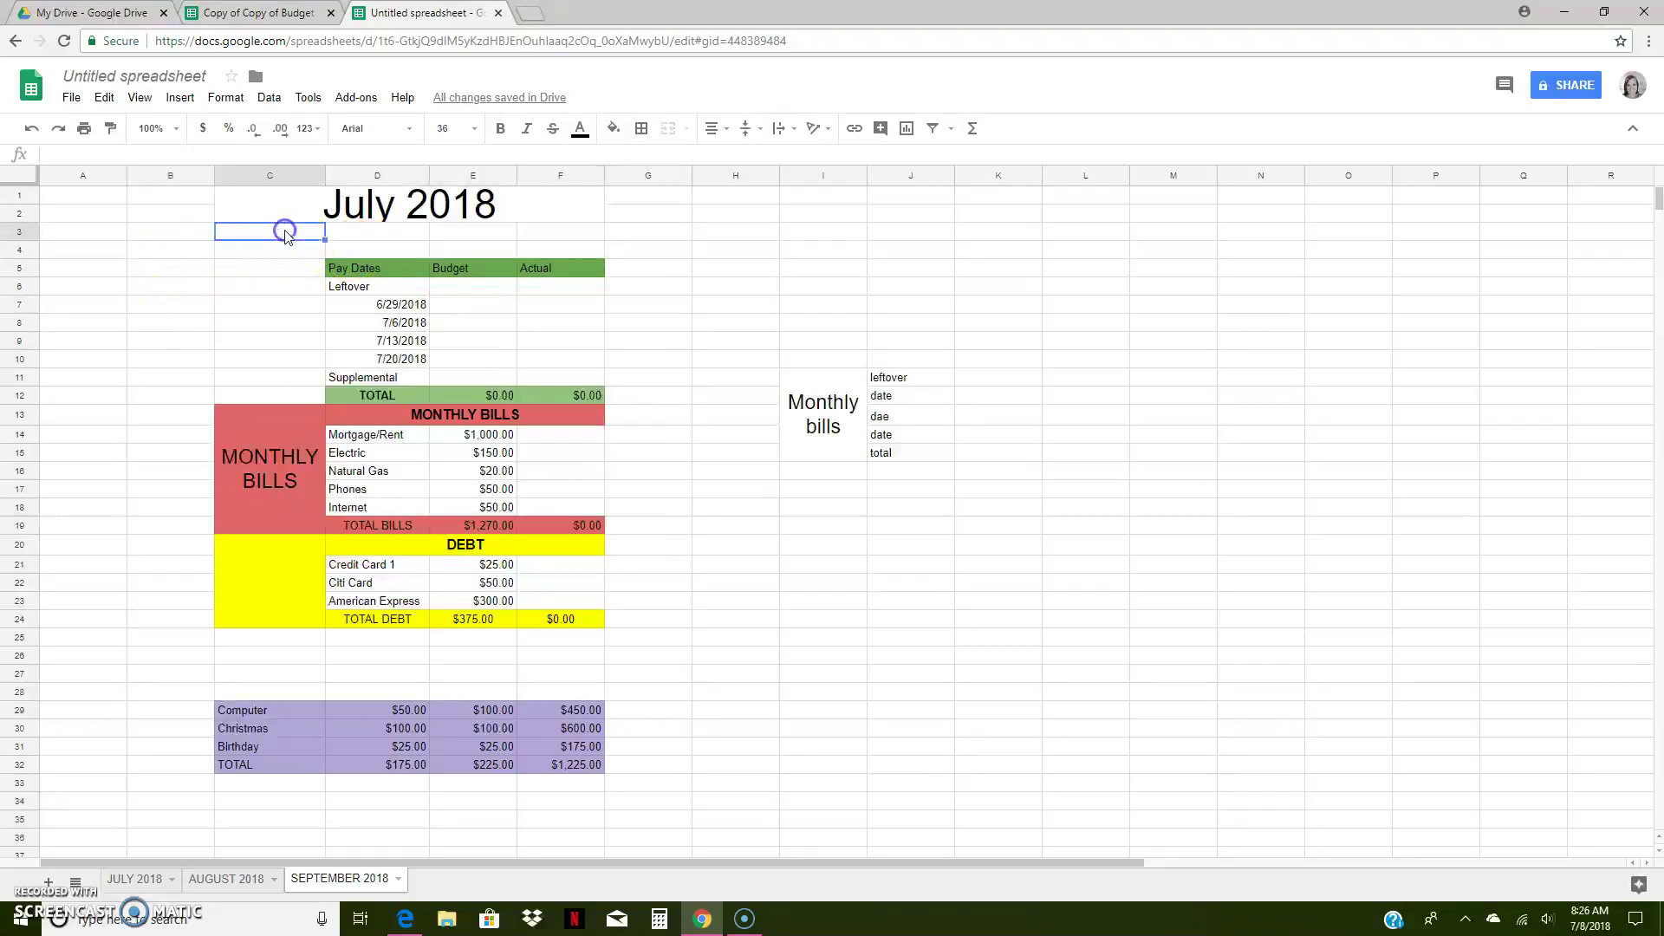
pyautogui.moveTo(286, 231); pyautogui.dragTo(572, 245)
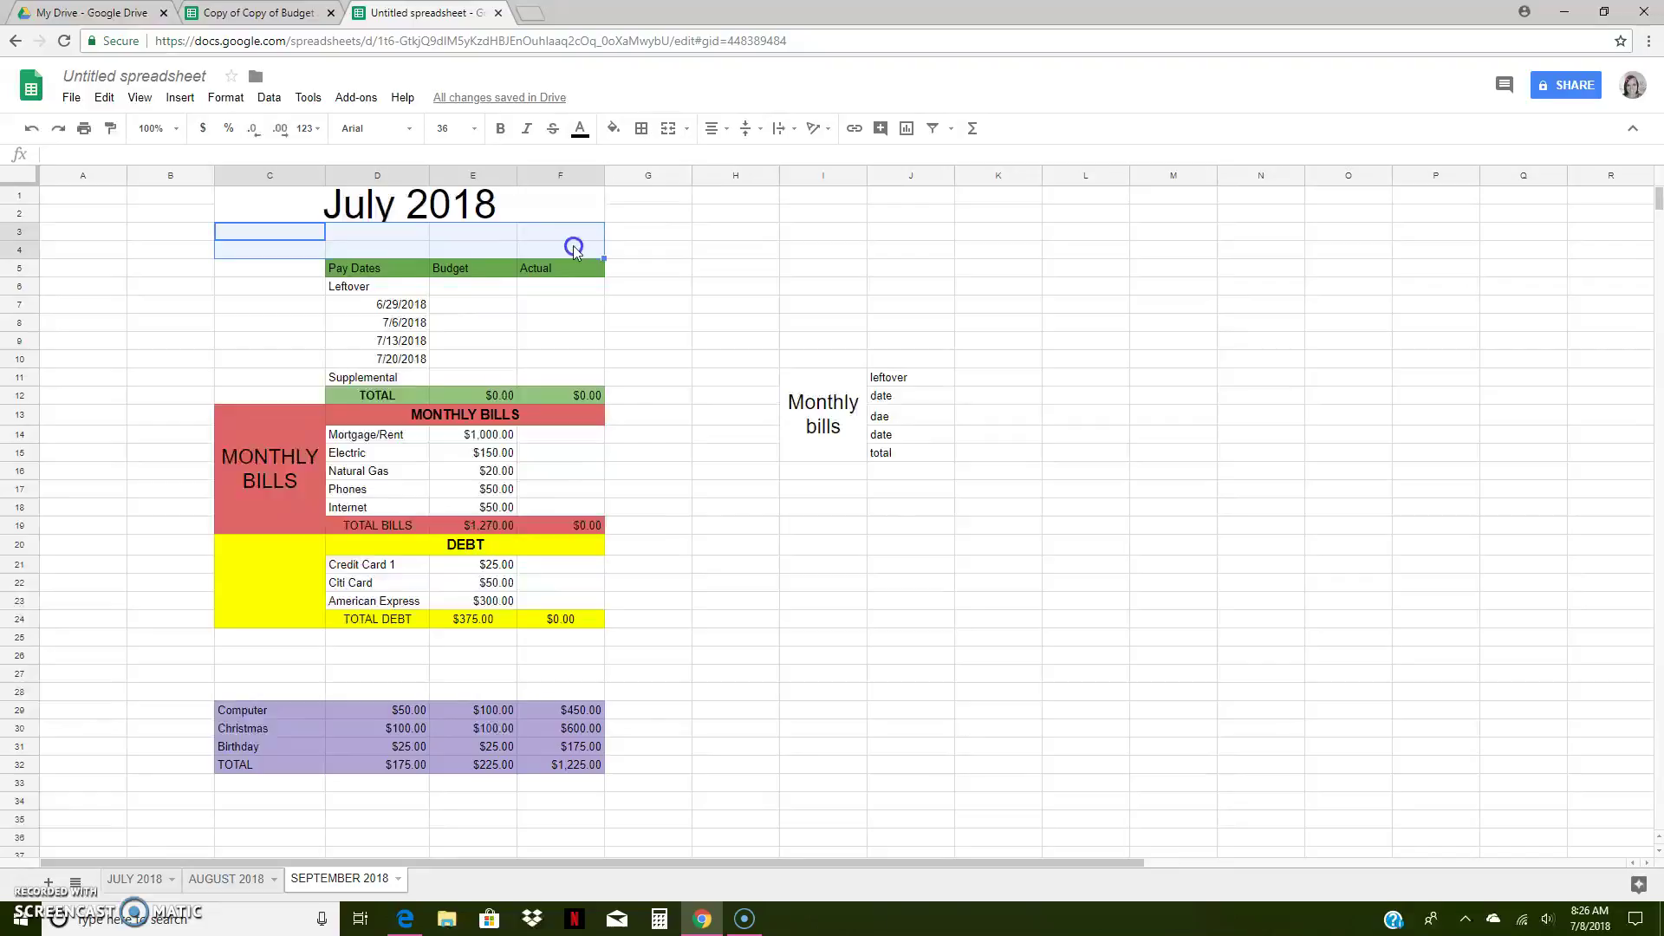
pyautogui.click(612, 129)
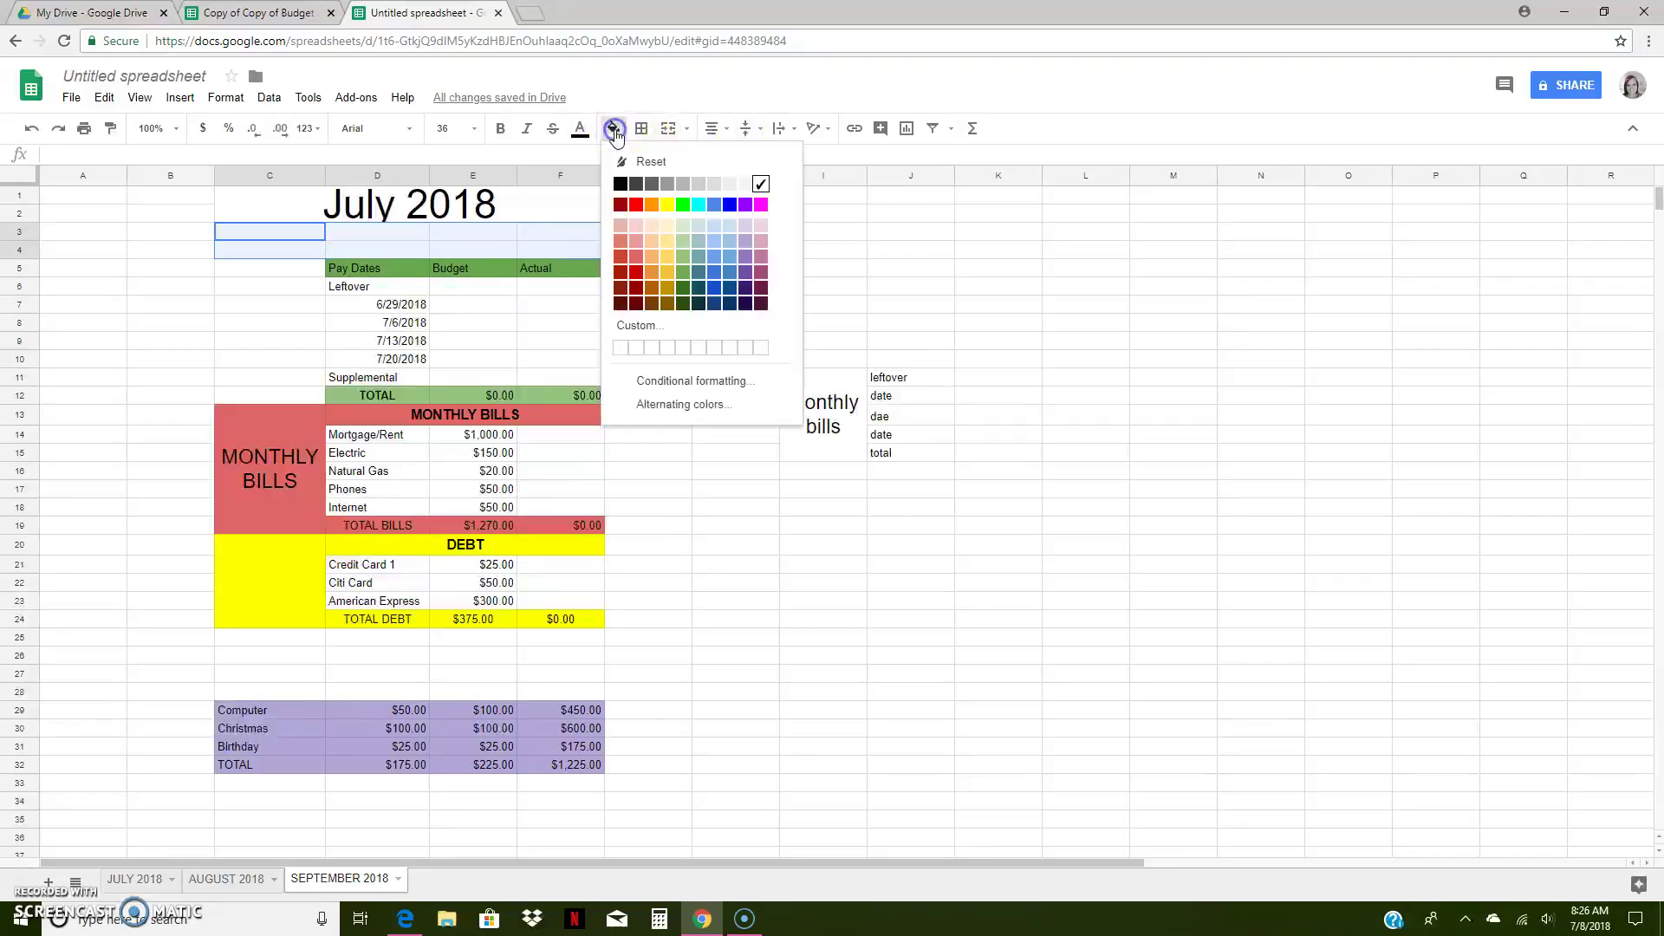
pyautogui.click(682, 289)
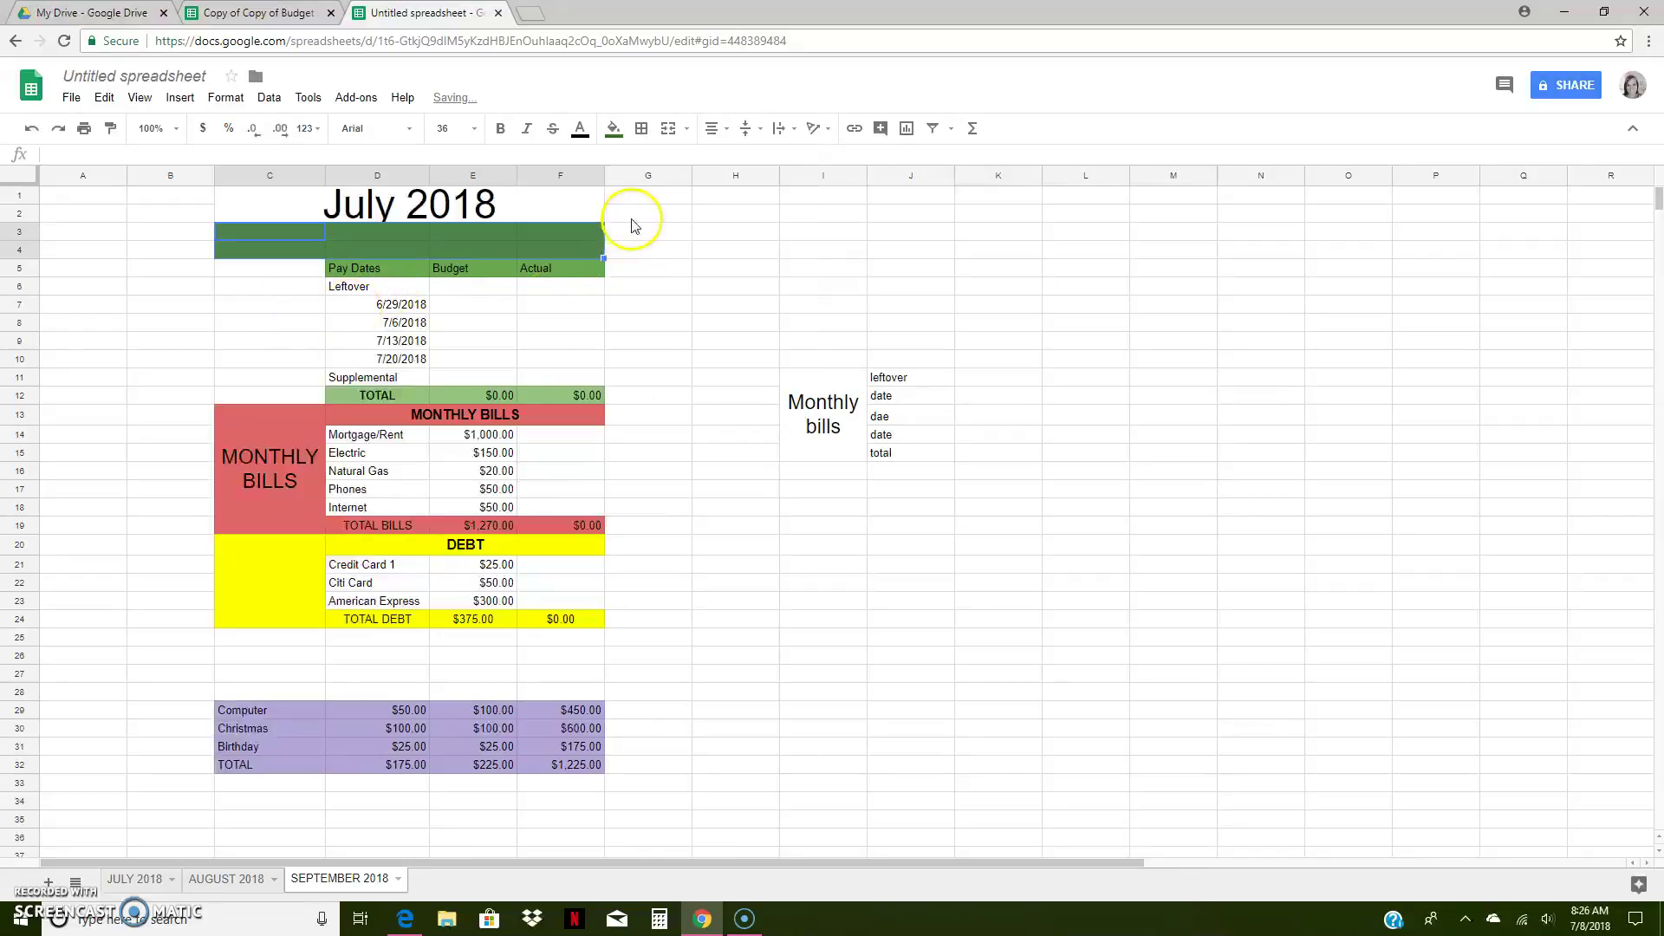
pyautogui.click(669, 130)
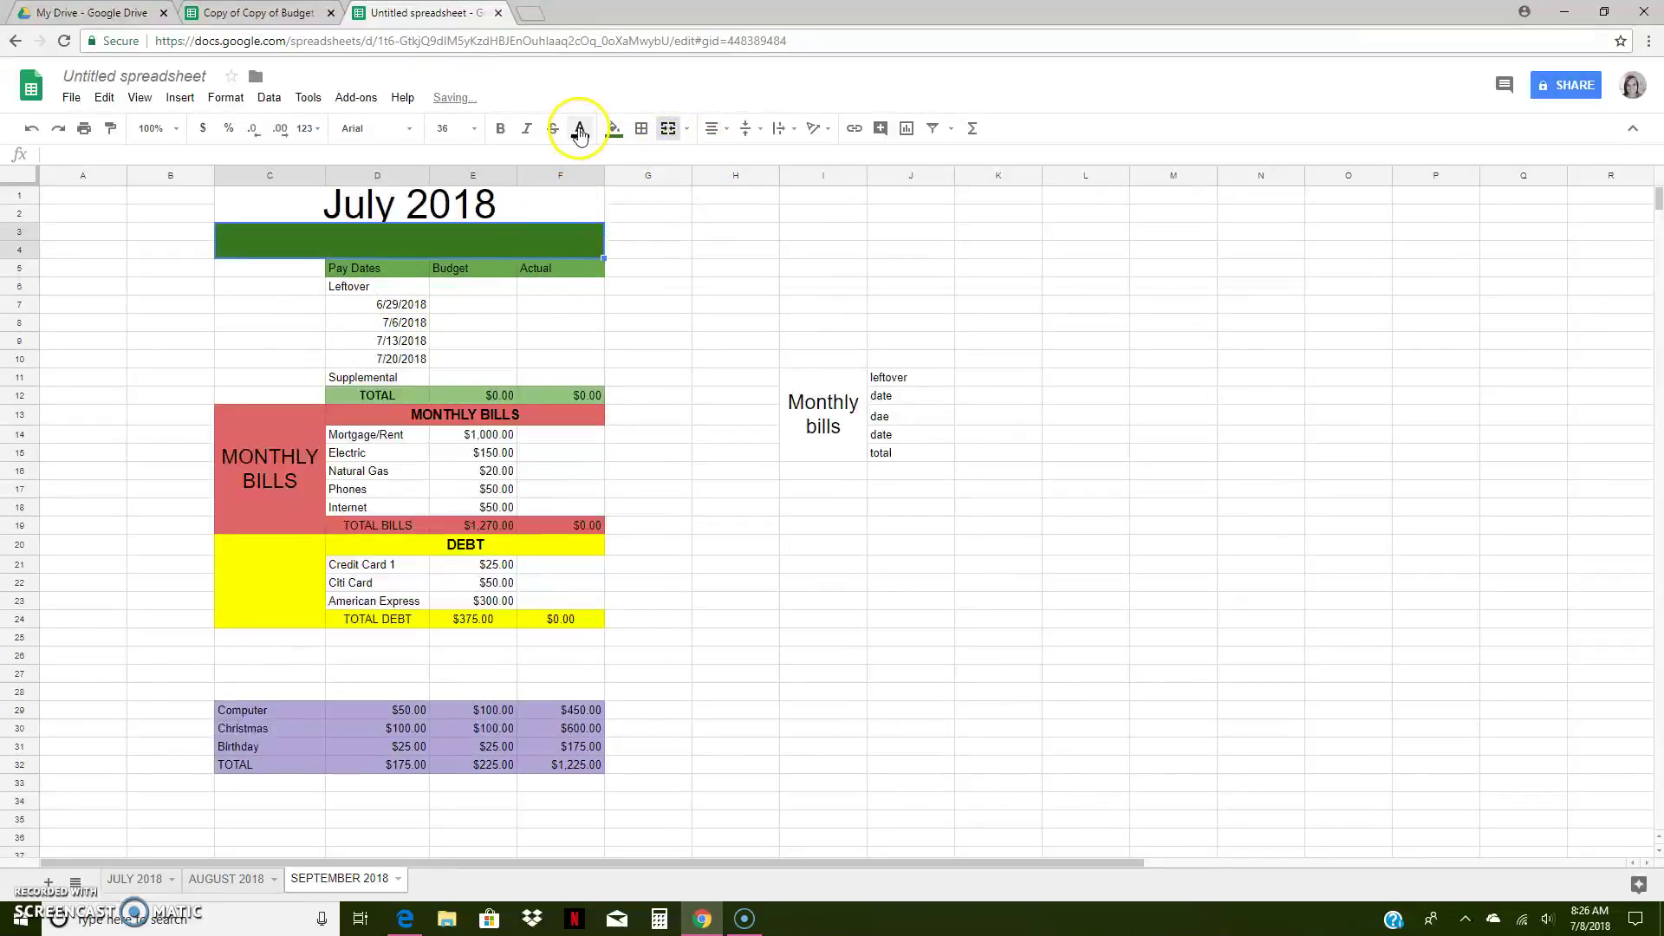
pyautogui.click(750, 131)
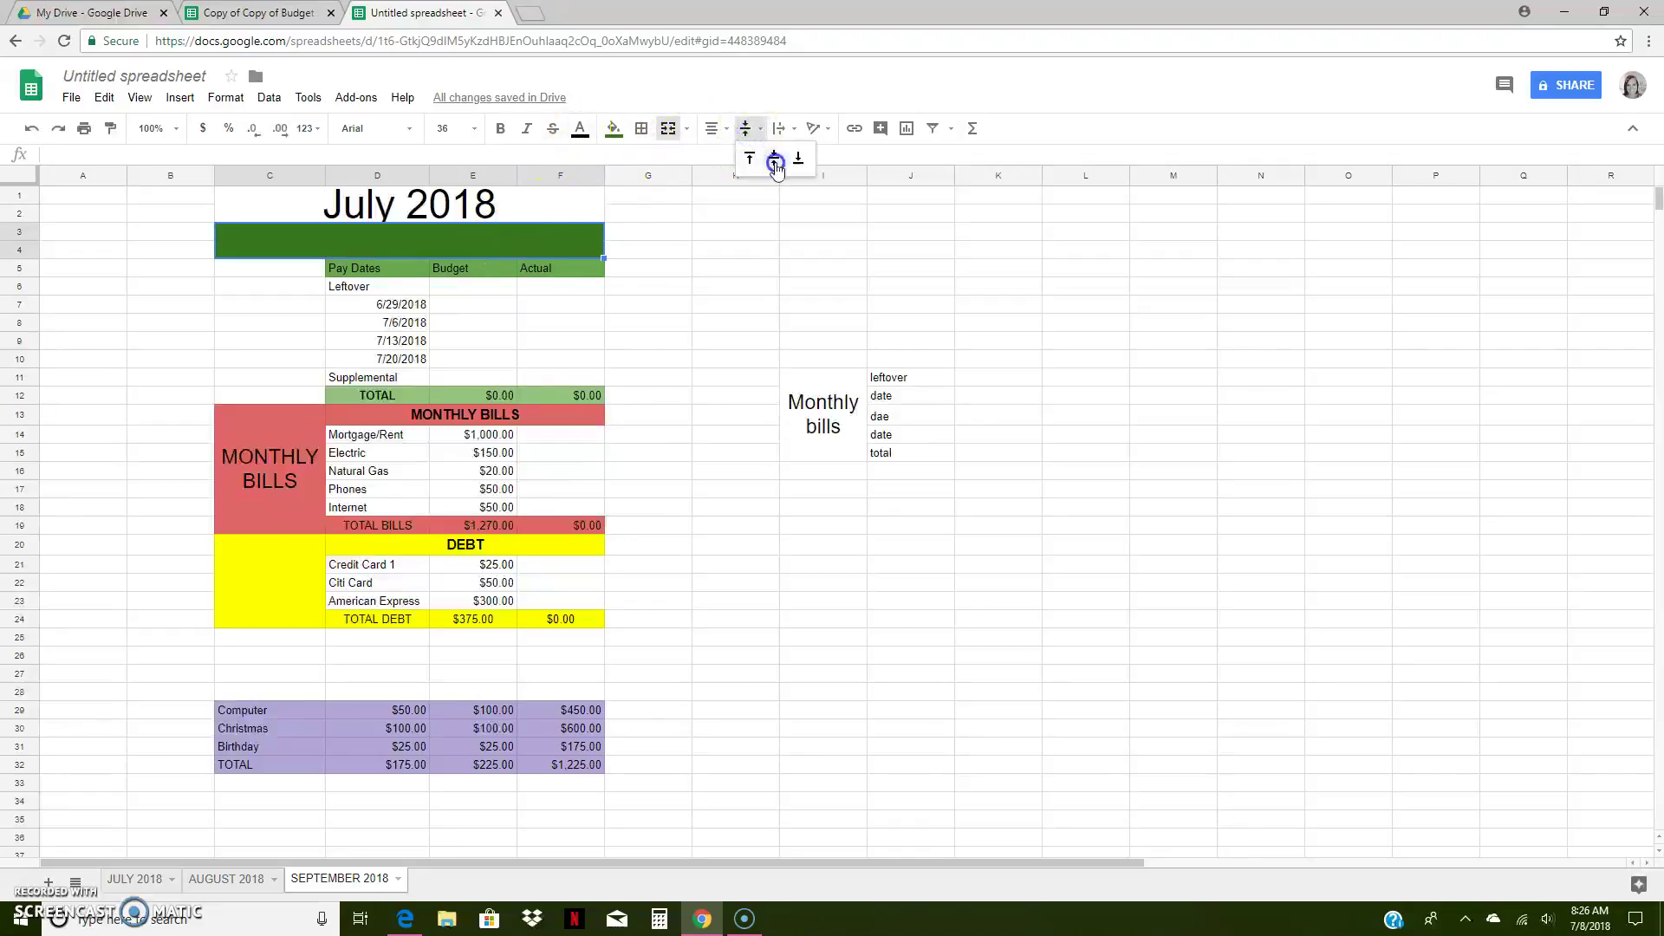
pyautogui.click(773, 158)
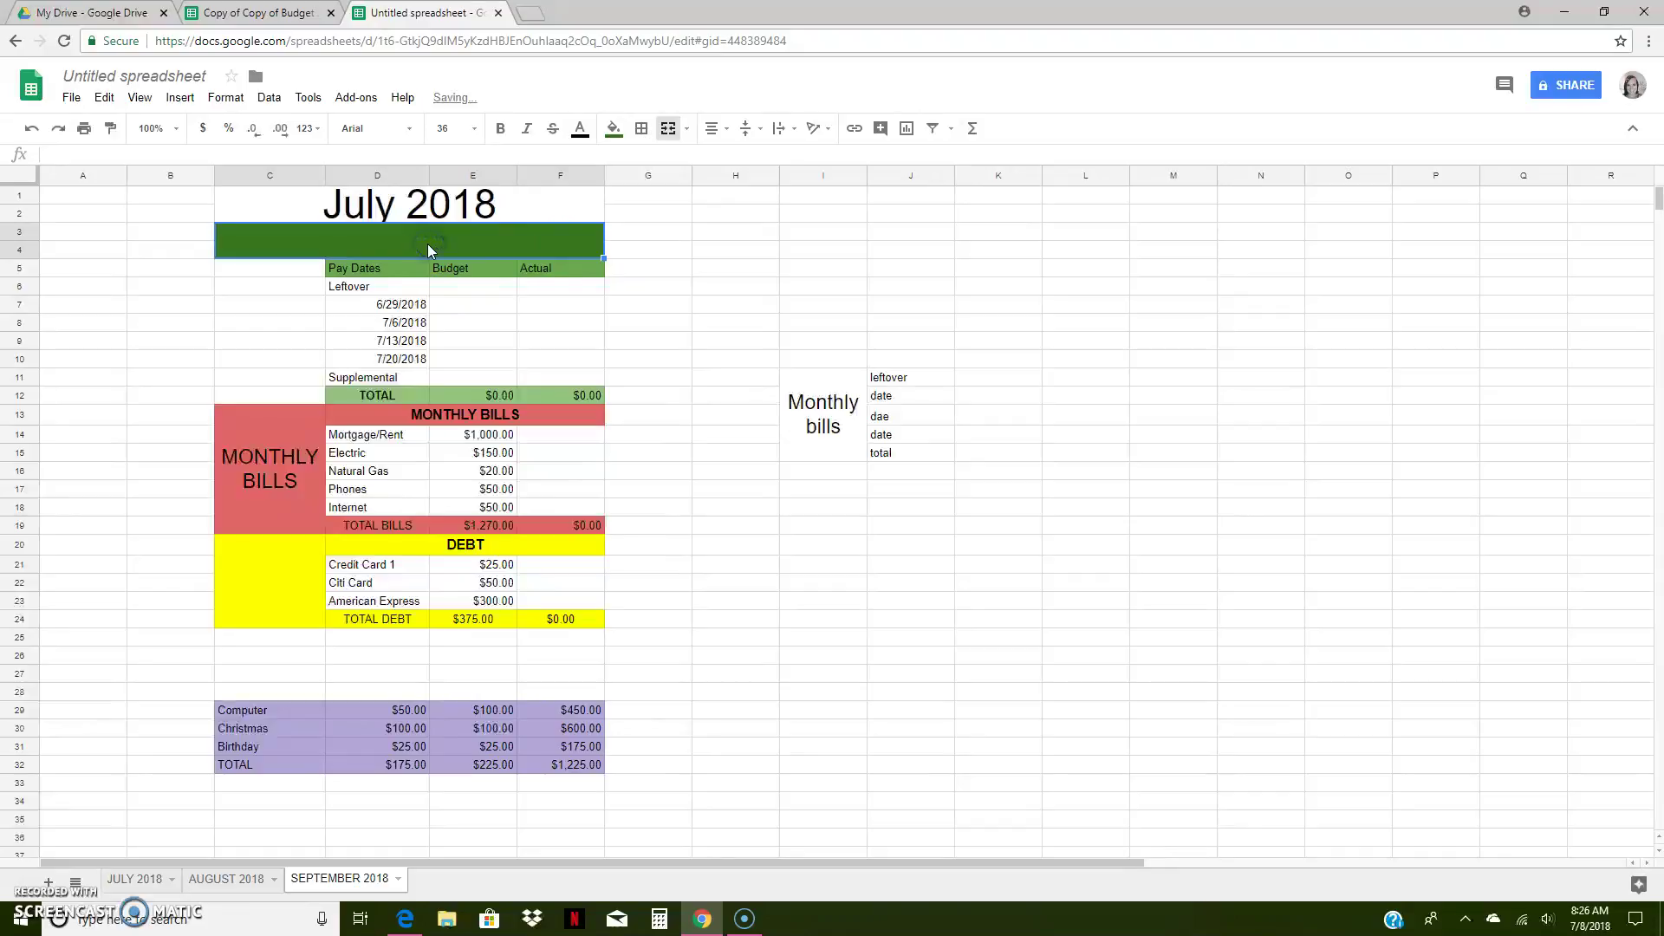
# - Enter the heading INCOME in the merged dark green cell below the title
pyautogui.write('INCIME')
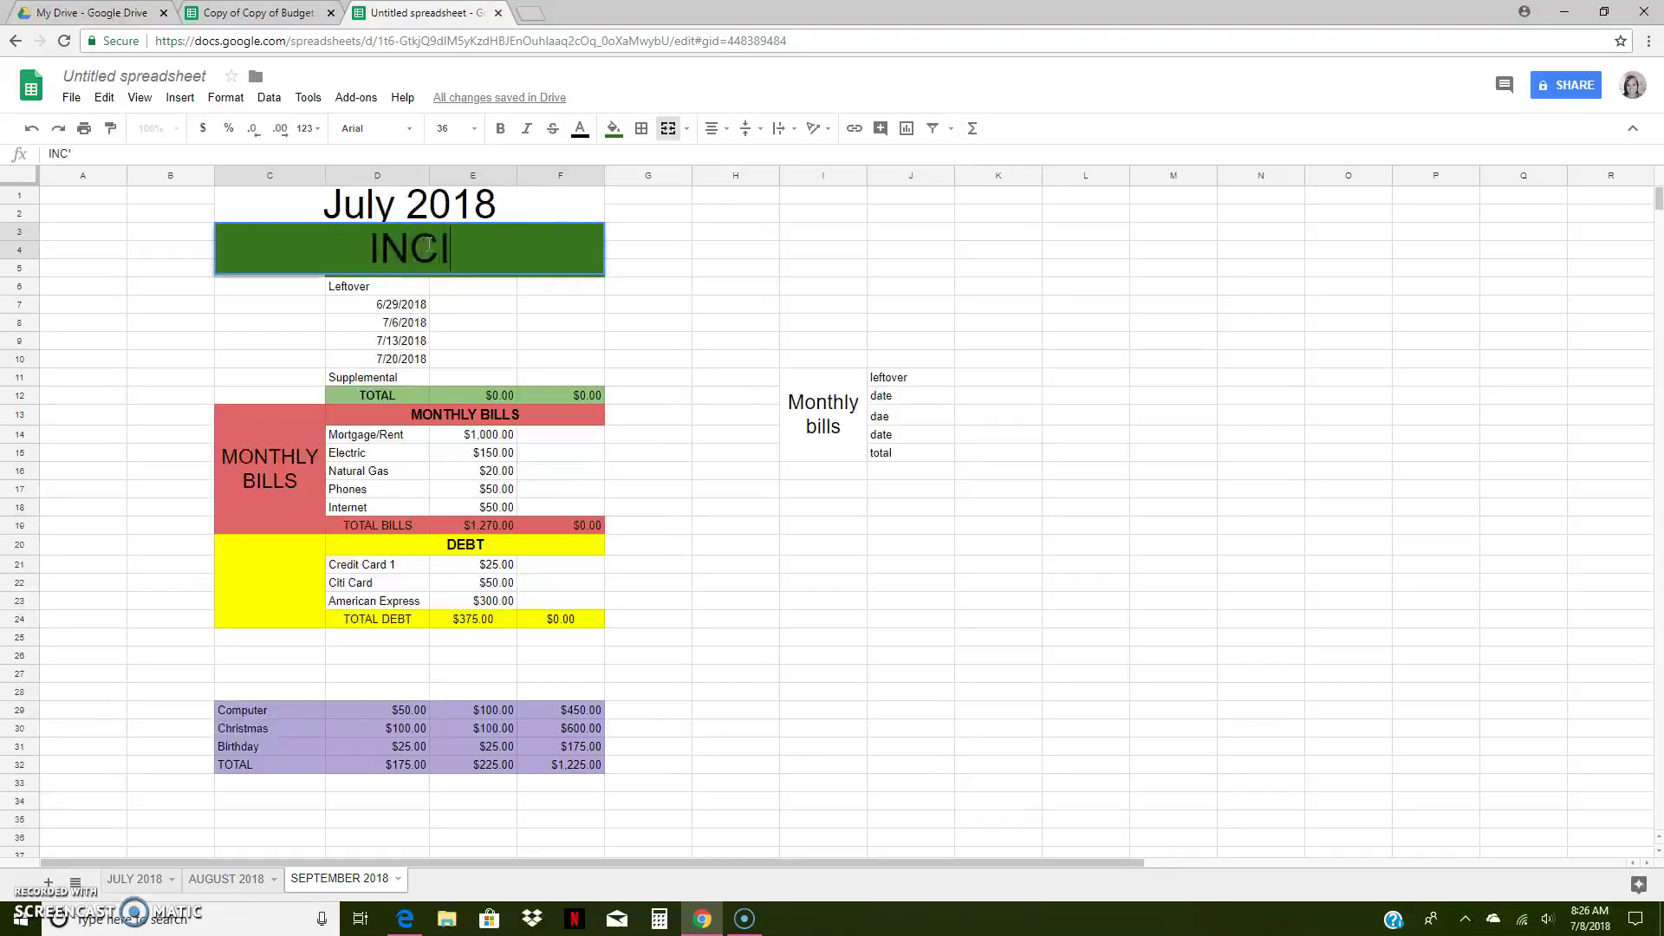
pyautogui.press('BackSpace')
pyautogui.press('BackSpace')
pyautogui.press('BackSpace')
pyautogui.write('OME')
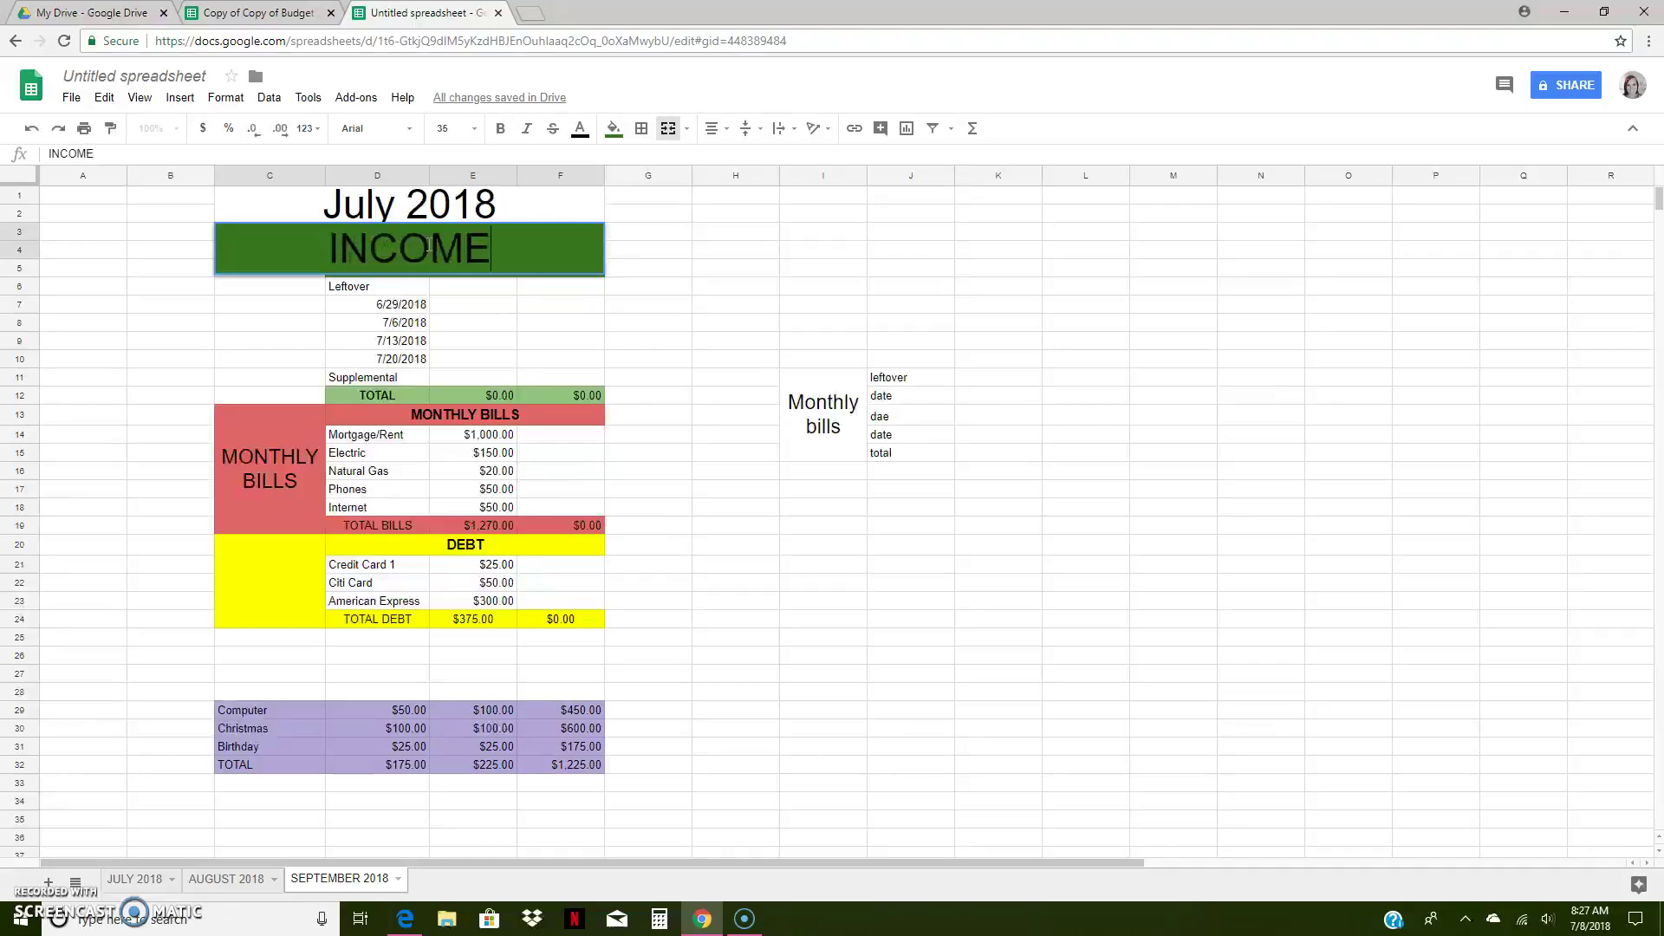
pyautogui.click(715, 268)
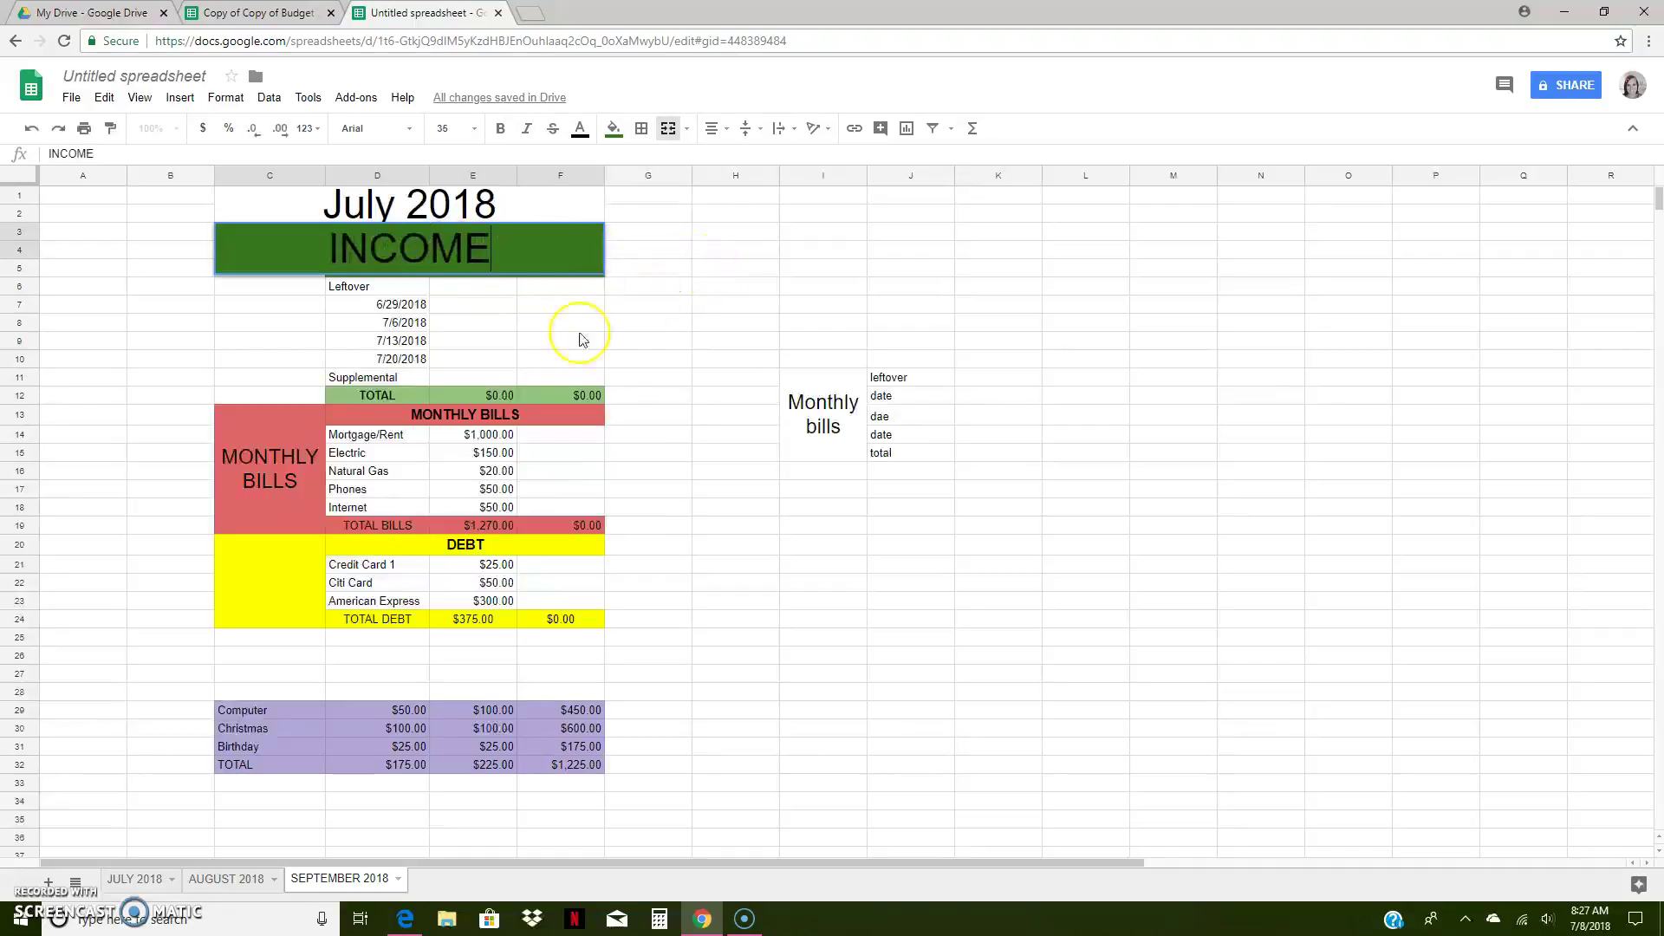
# - Set the INCOME header below the title to font size 12 and make it bold
pyautogui.click(434, 243)
pyautogui.click(446, 129)
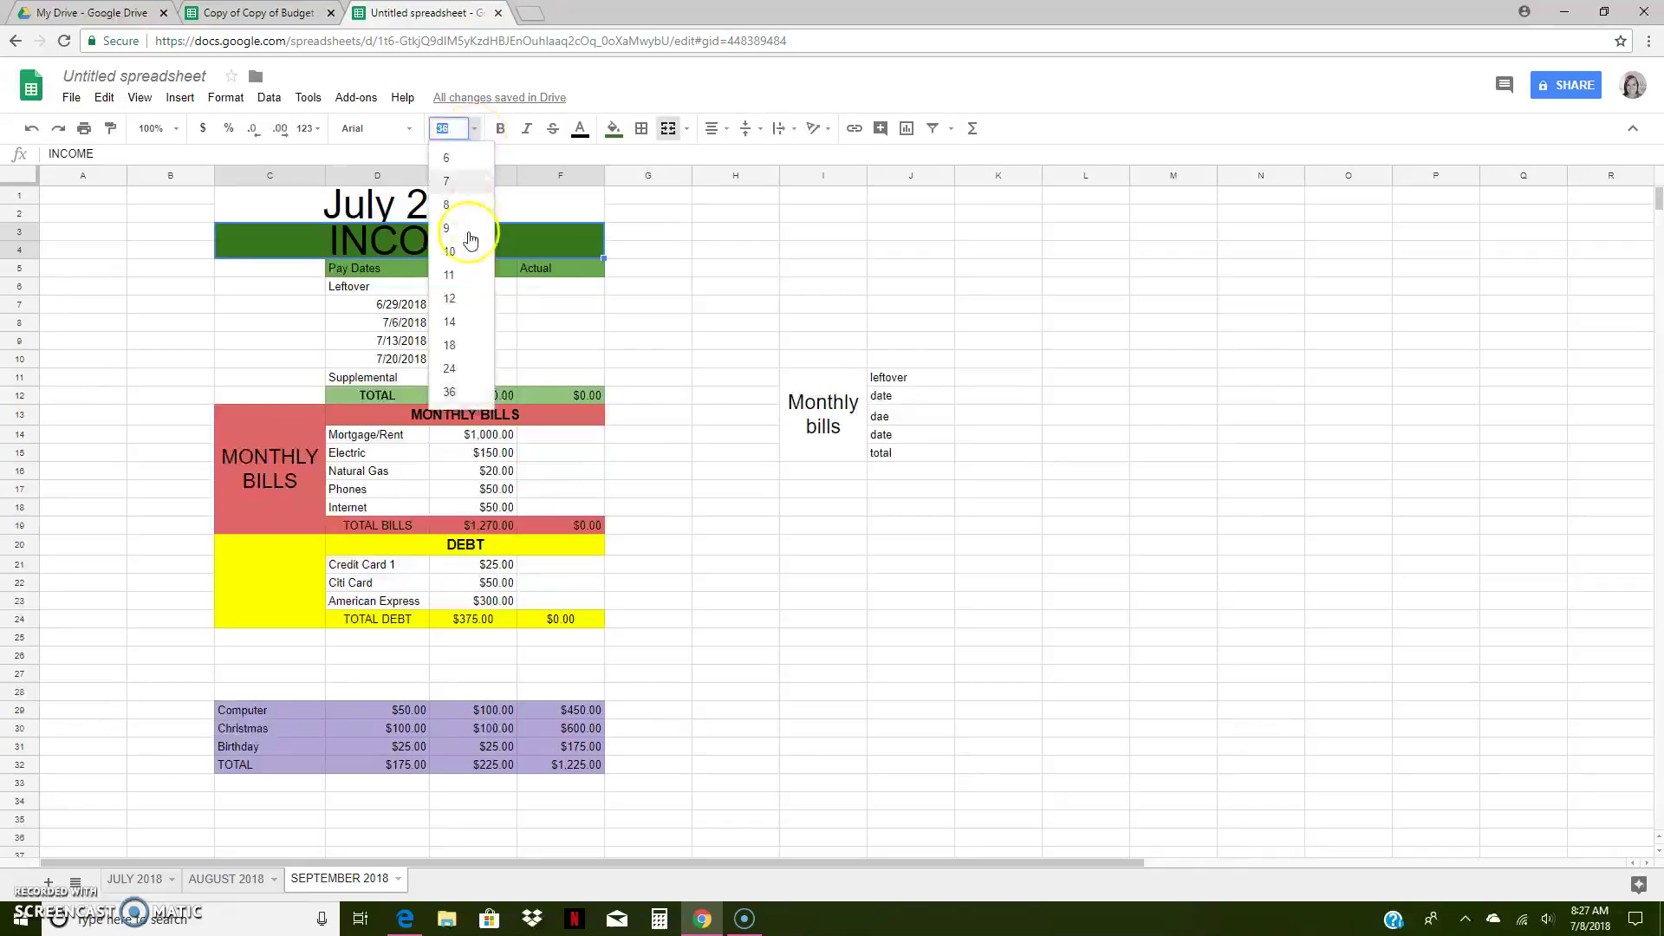
pyautogui.click(462, 322)
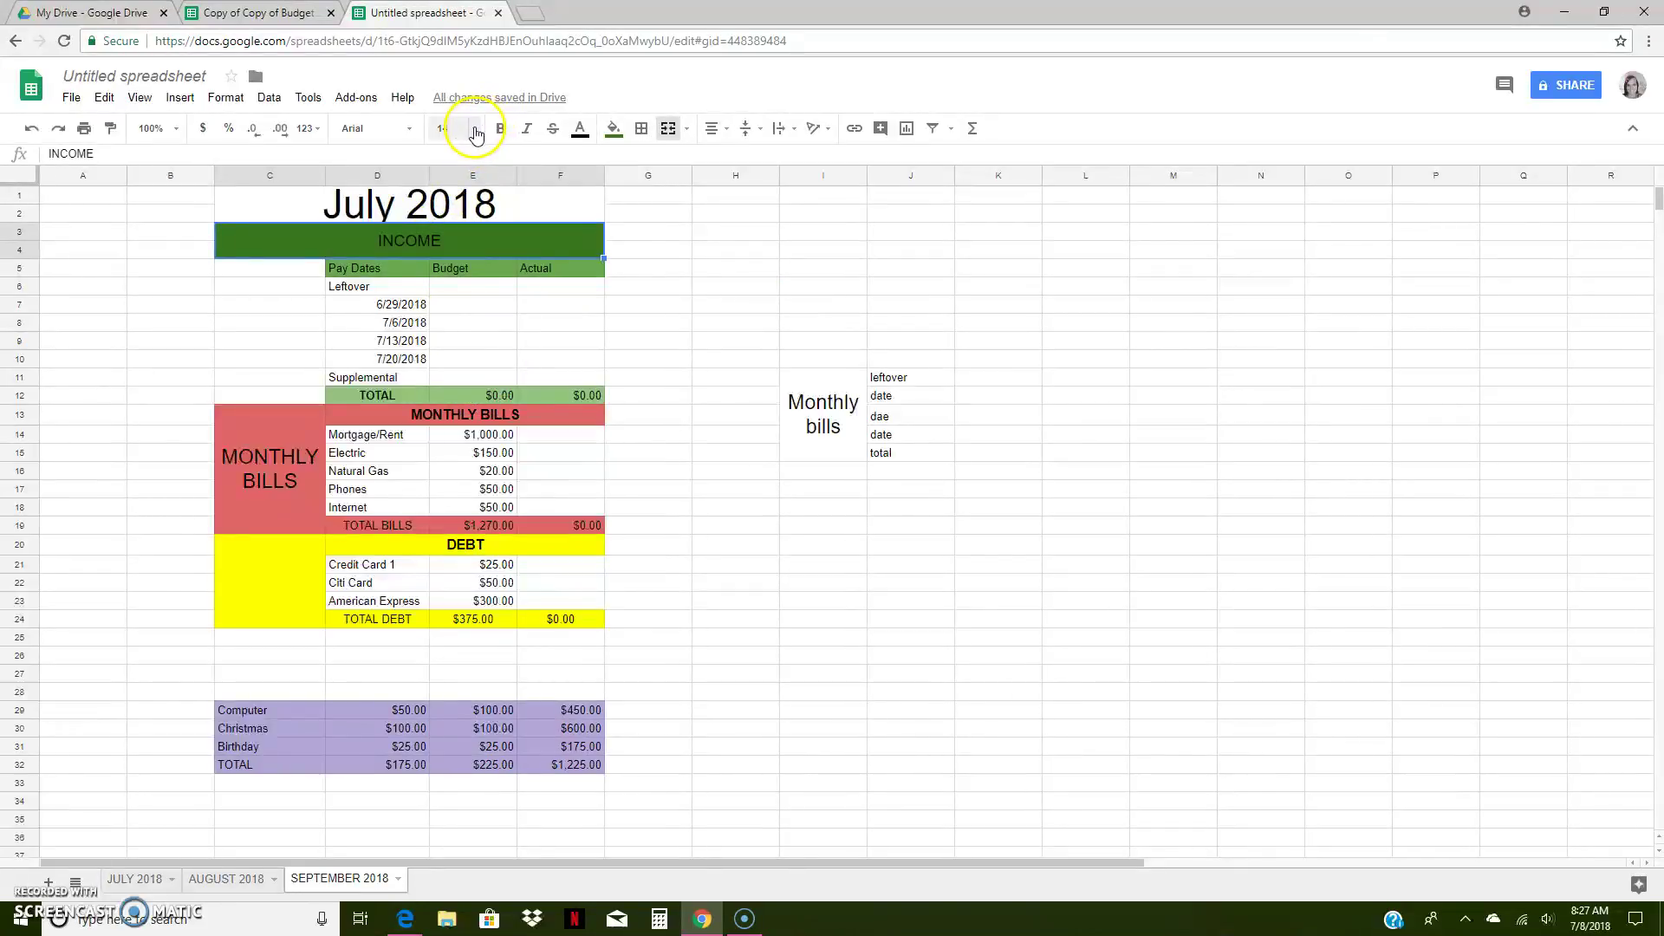
pyautogui.click(476, 133)
pyautogui.click(468, 303)
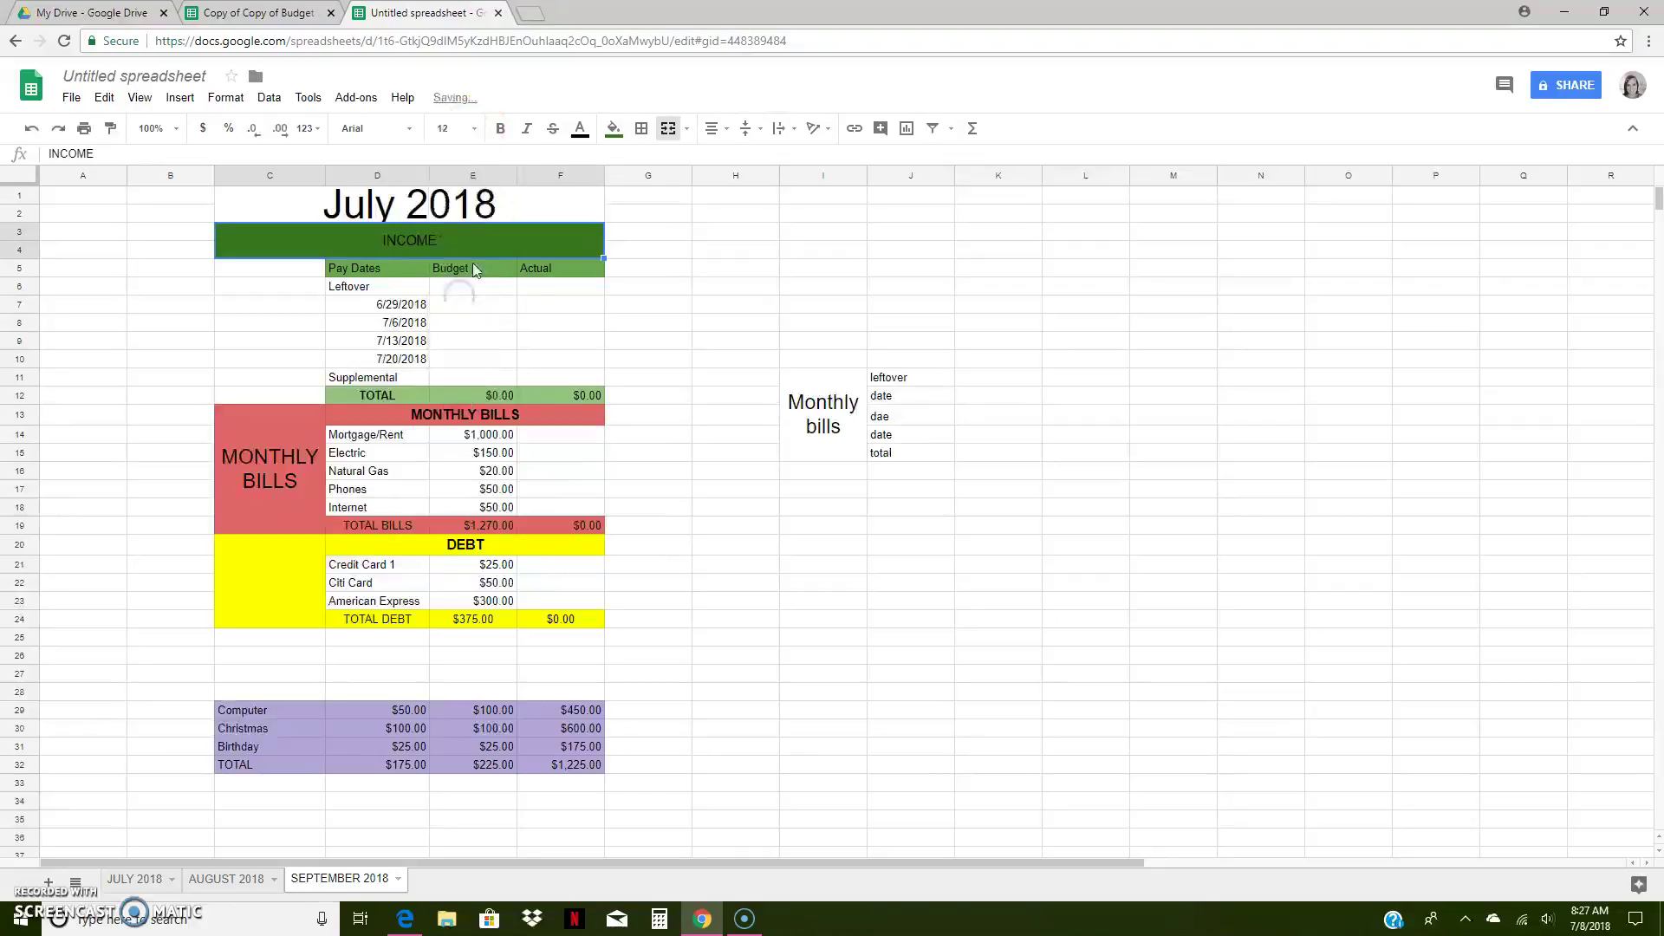
pyautogui.click(500, 128)
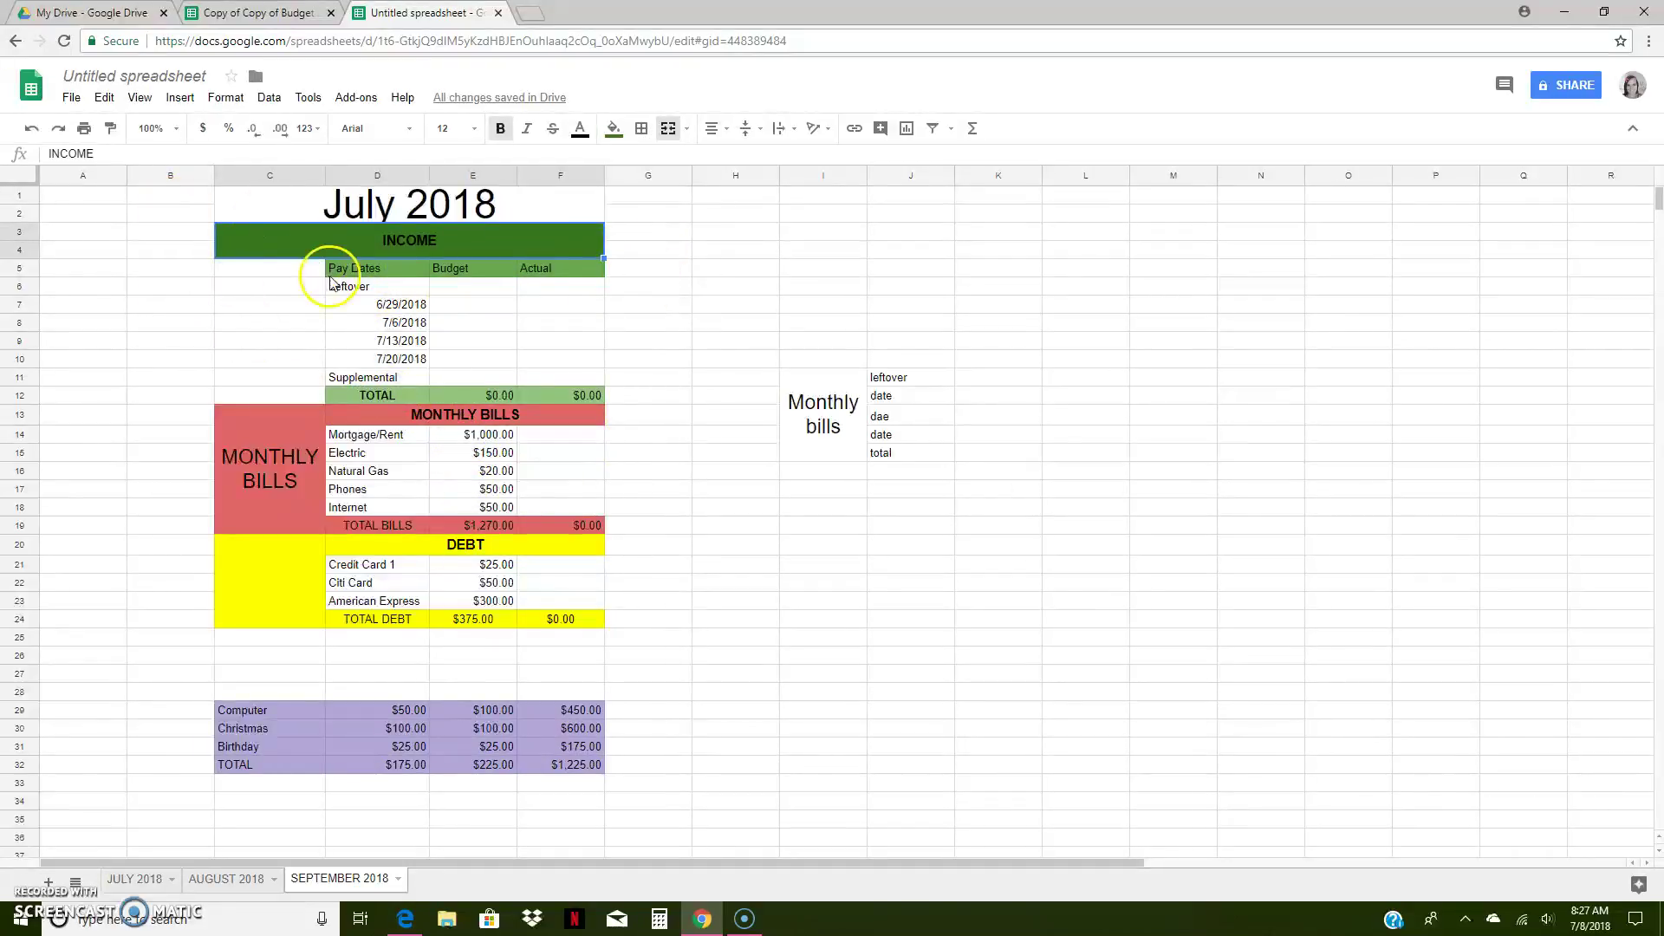
# - Merge C5:C12 beside the pay dates and center its content horizontally and vertically
pyautogui.click(266, 284)
pyautogui.click(274, 274)
pyautogui.moveTo(277, 273); pyautogui.dragTo(242, 392)
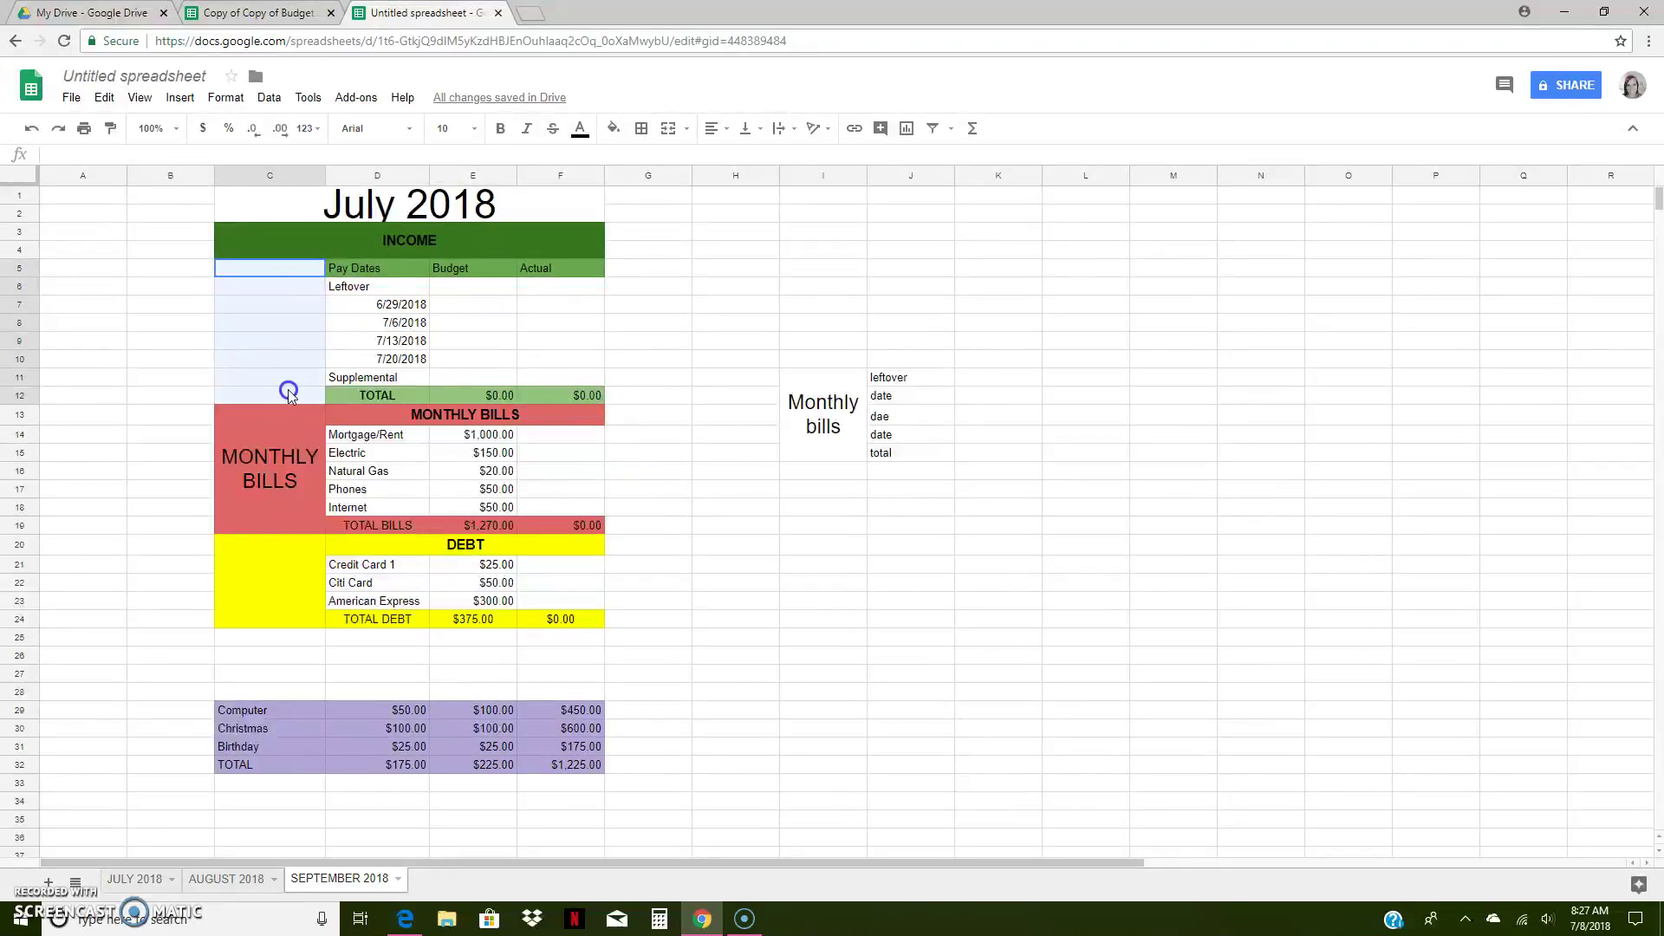
pyautogui.click(668, 128)
pyautogui.click(711, 128)
pyautogui.click(738, 159)
pyautogui.click(745, 128)
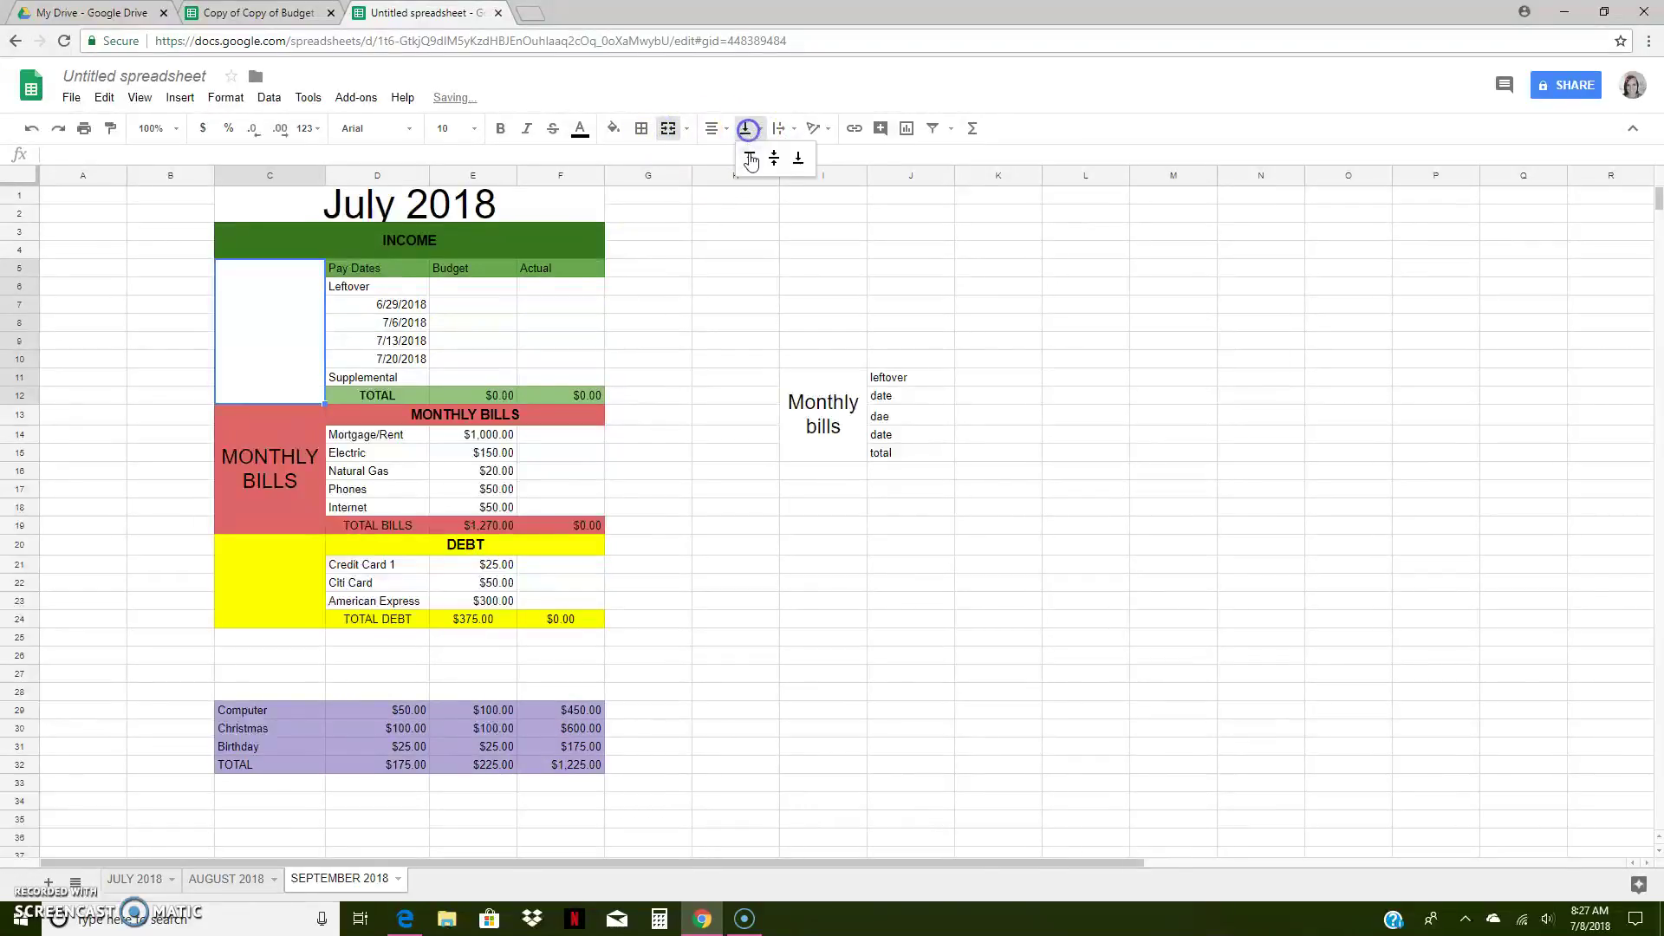
pyautogui.click(774, 157)
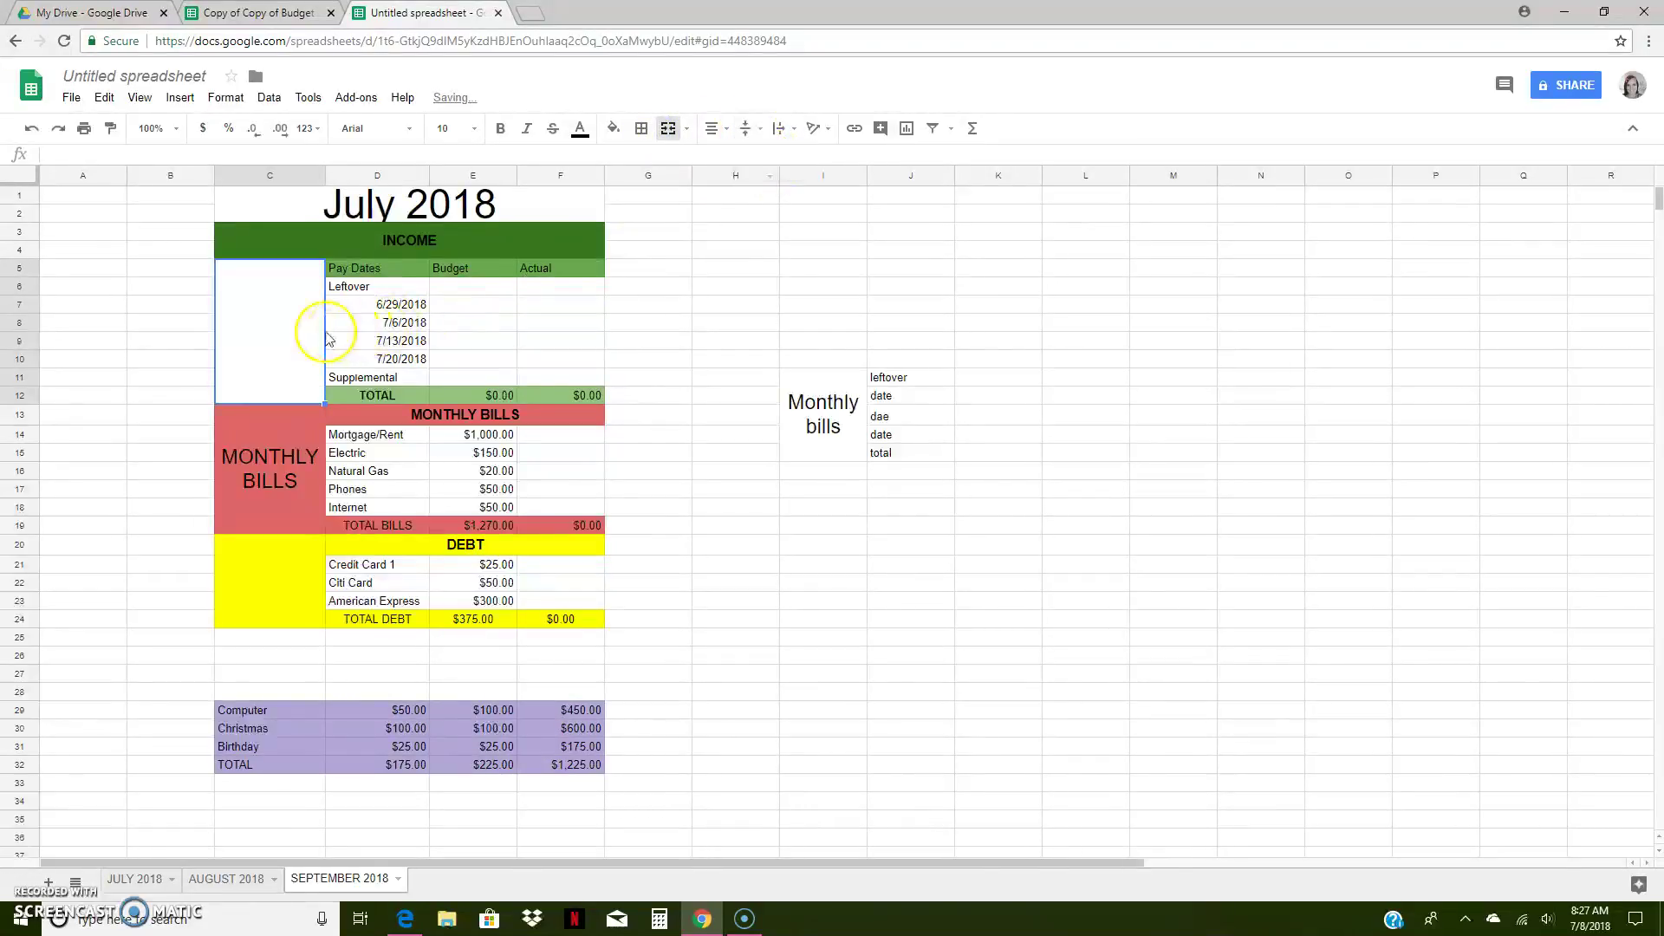
# - Fill the merged cell beside the pay dates with dark green and enter INCOME in it
pyautogui.click(616, 128)
pyautogui.click(683, 286)
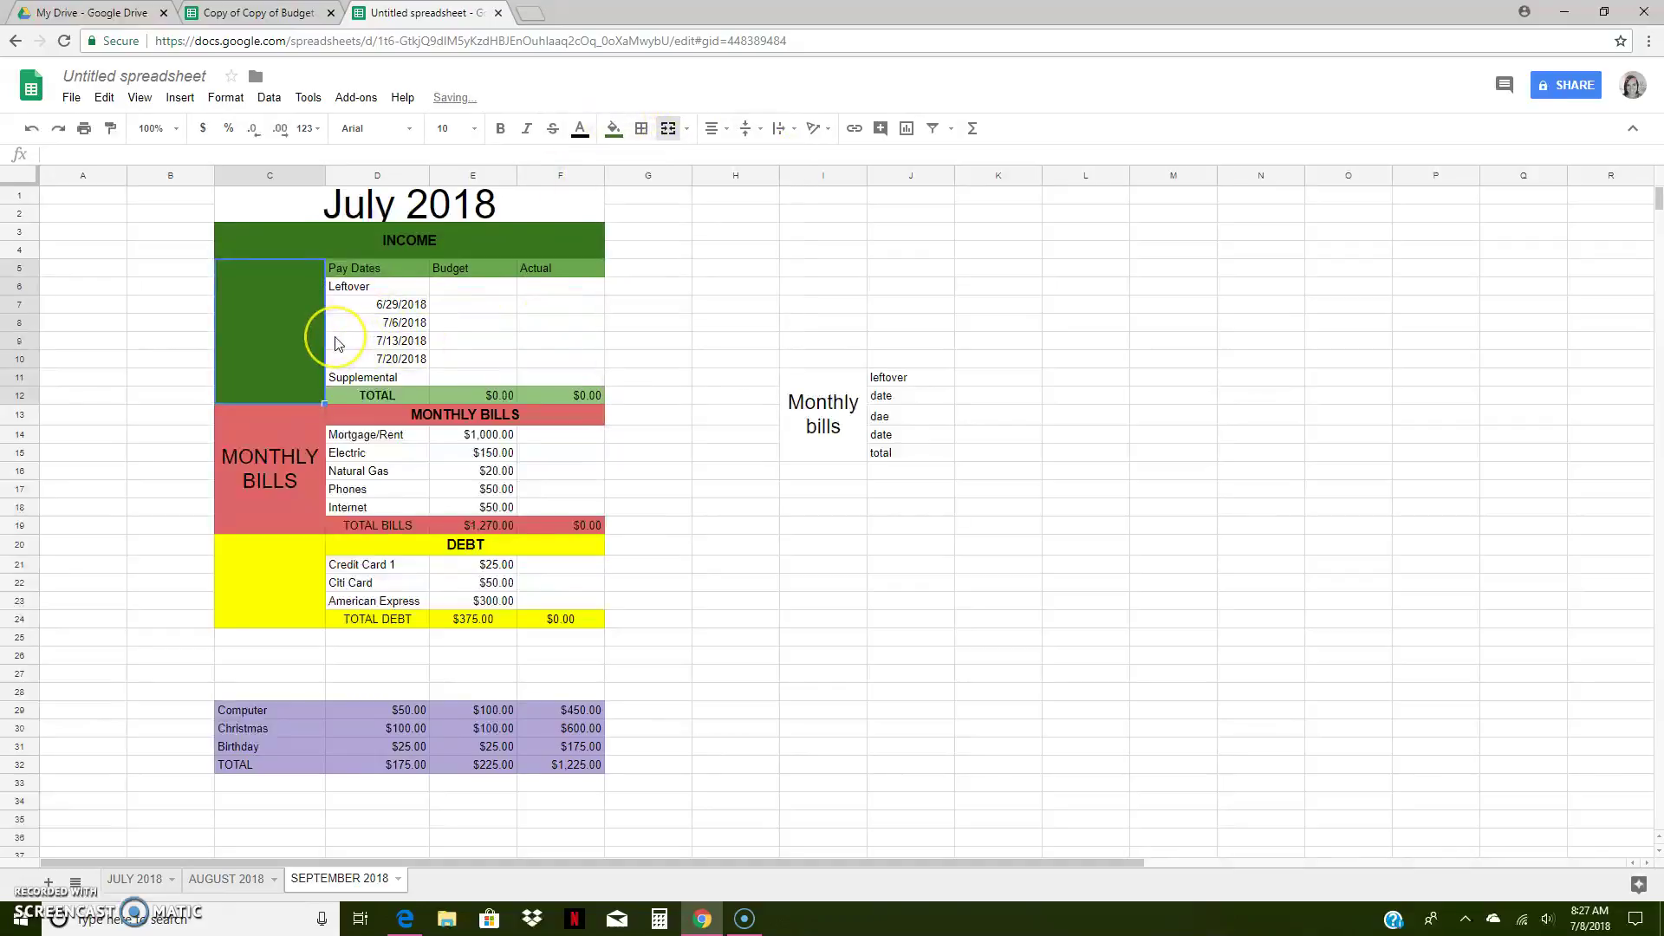
pyautogui.write('INCOME')
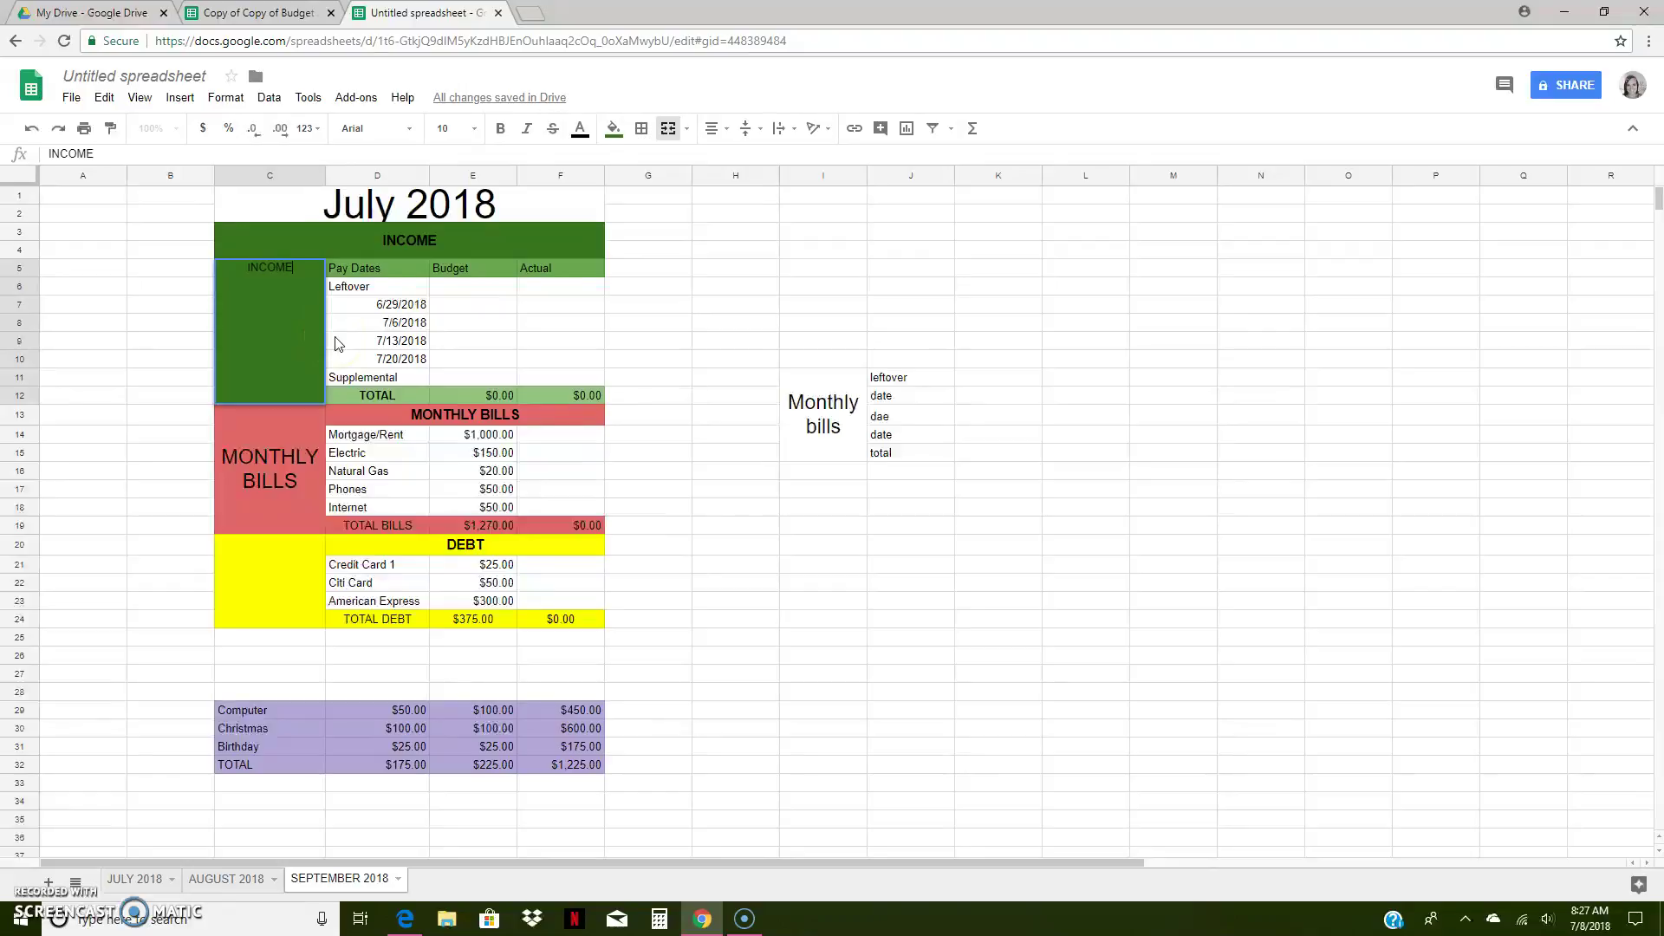
# - Make the INCOME label beside the pay dates bold and set its font size to 14
pyautogui.click(501, 129)
pyautogui.click(138, 320)
pyautogui.click(279, 336)
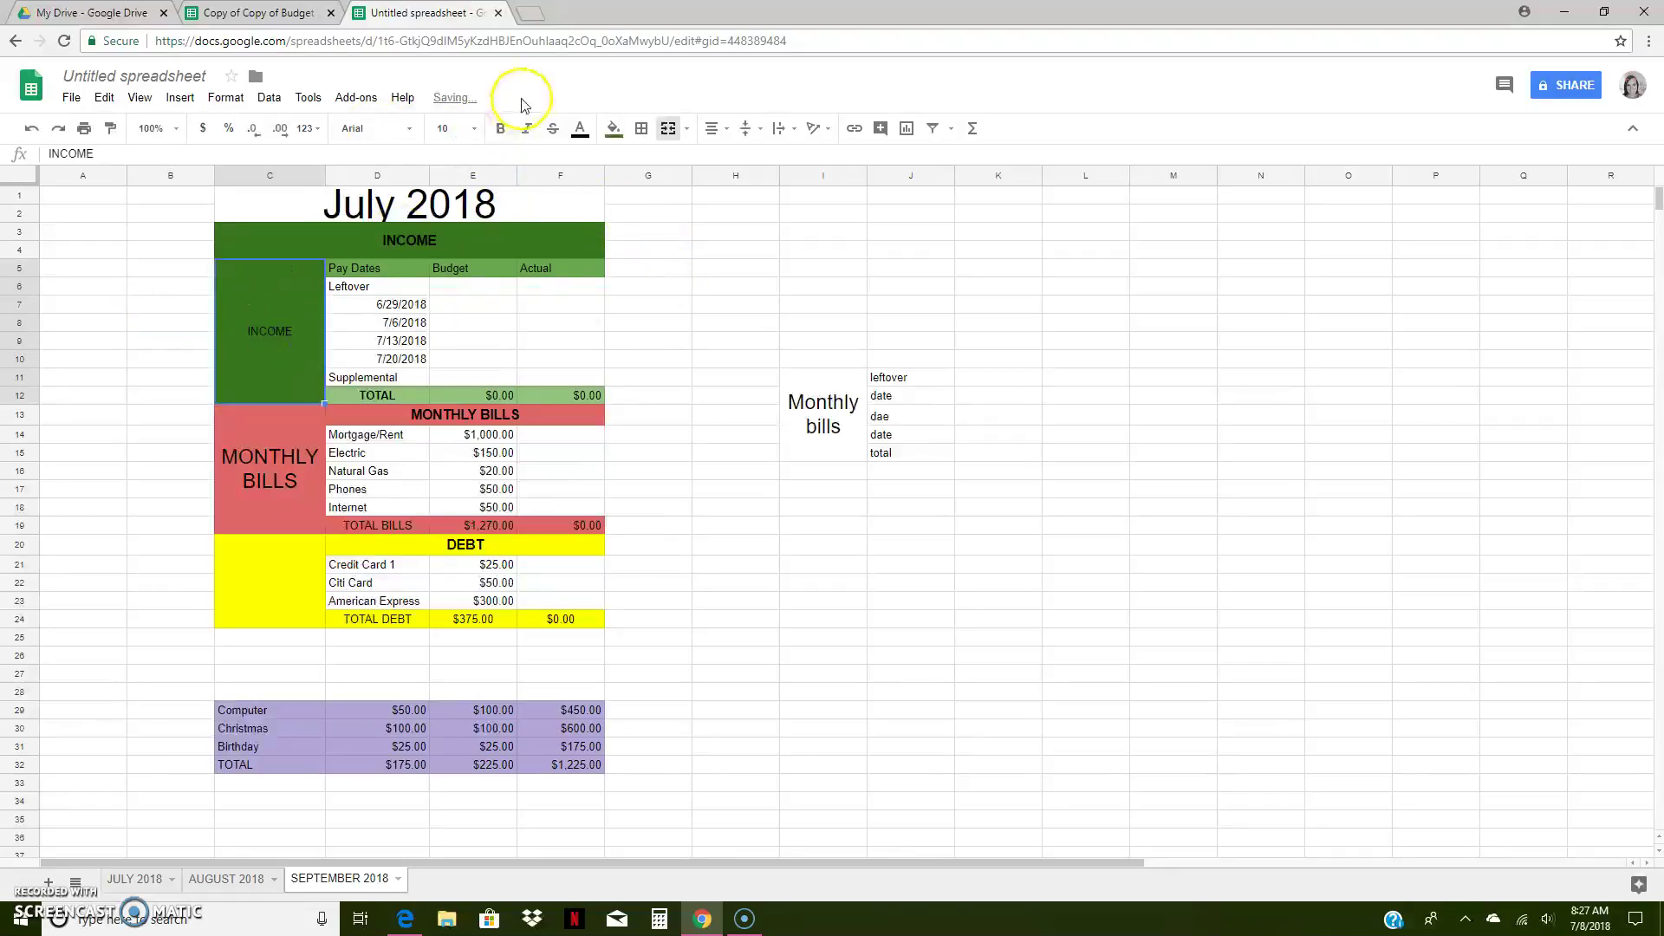
pyautogui.click(460, 130)
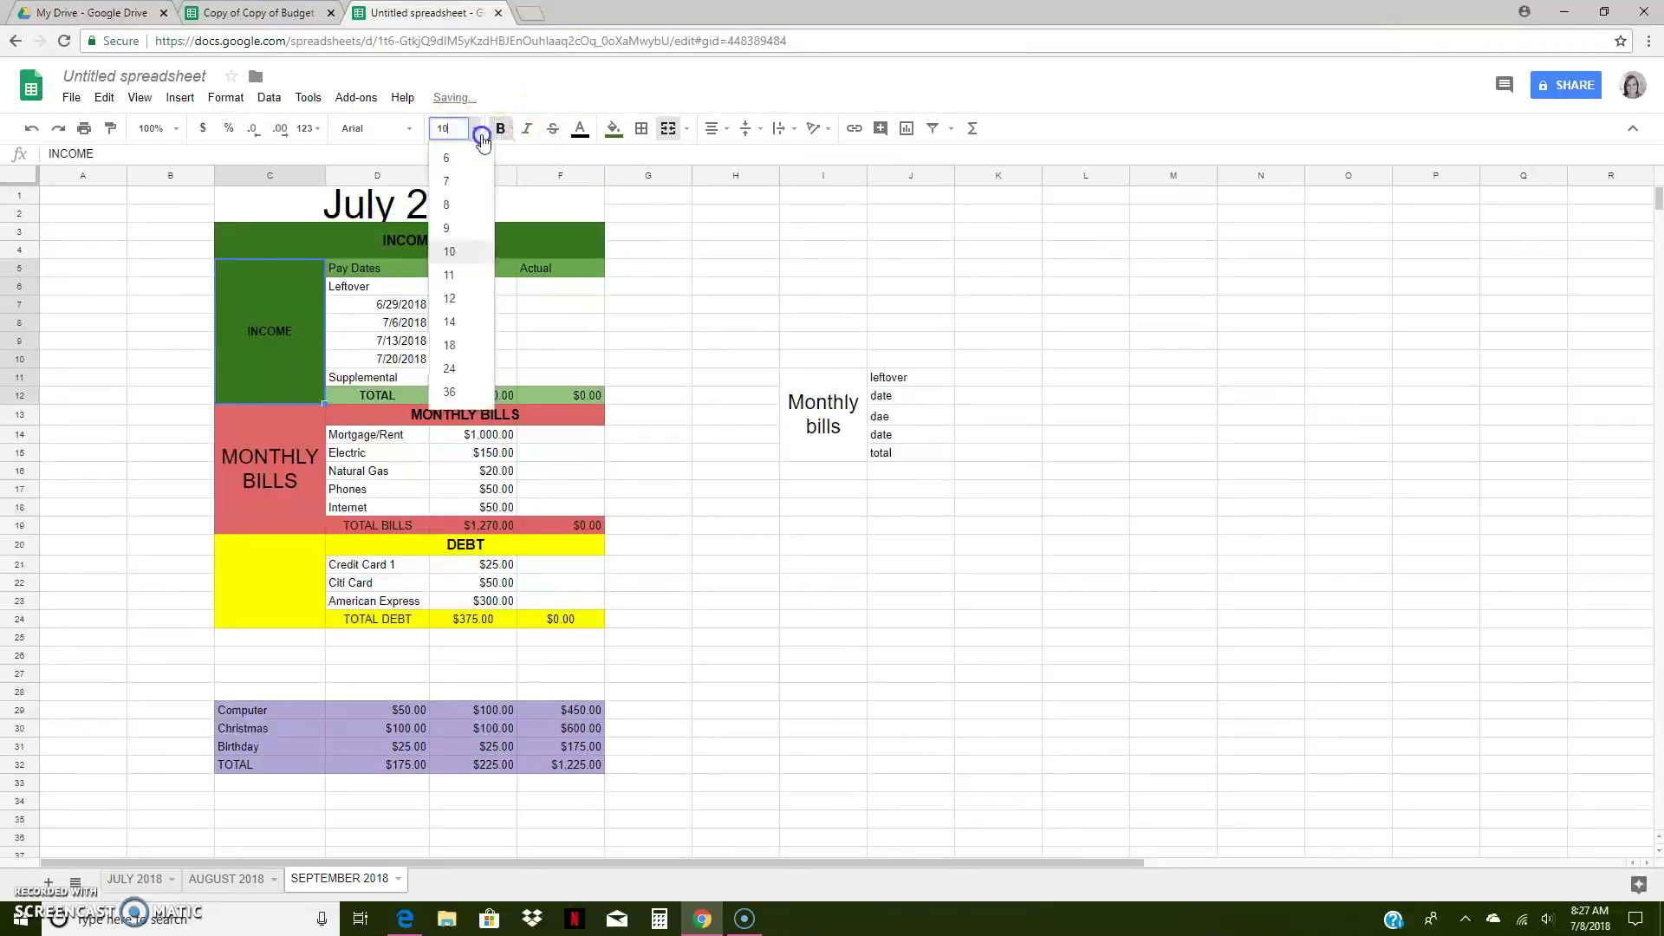
pyautogui.click(459, 322)
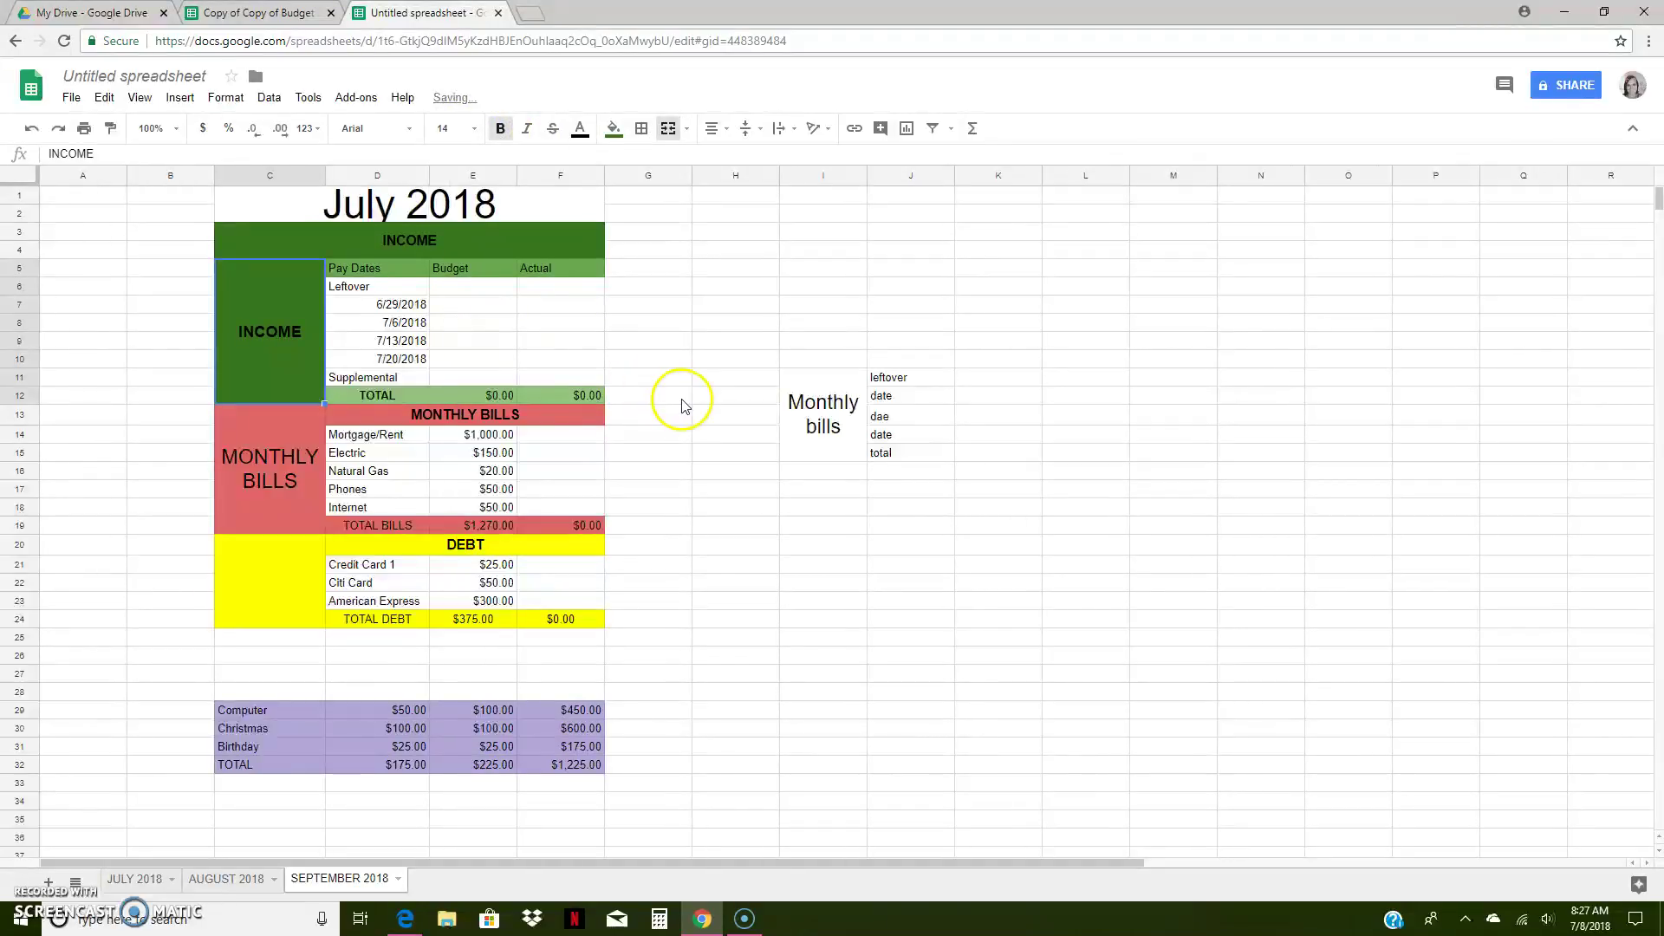
pyautogui.click(741, 544)
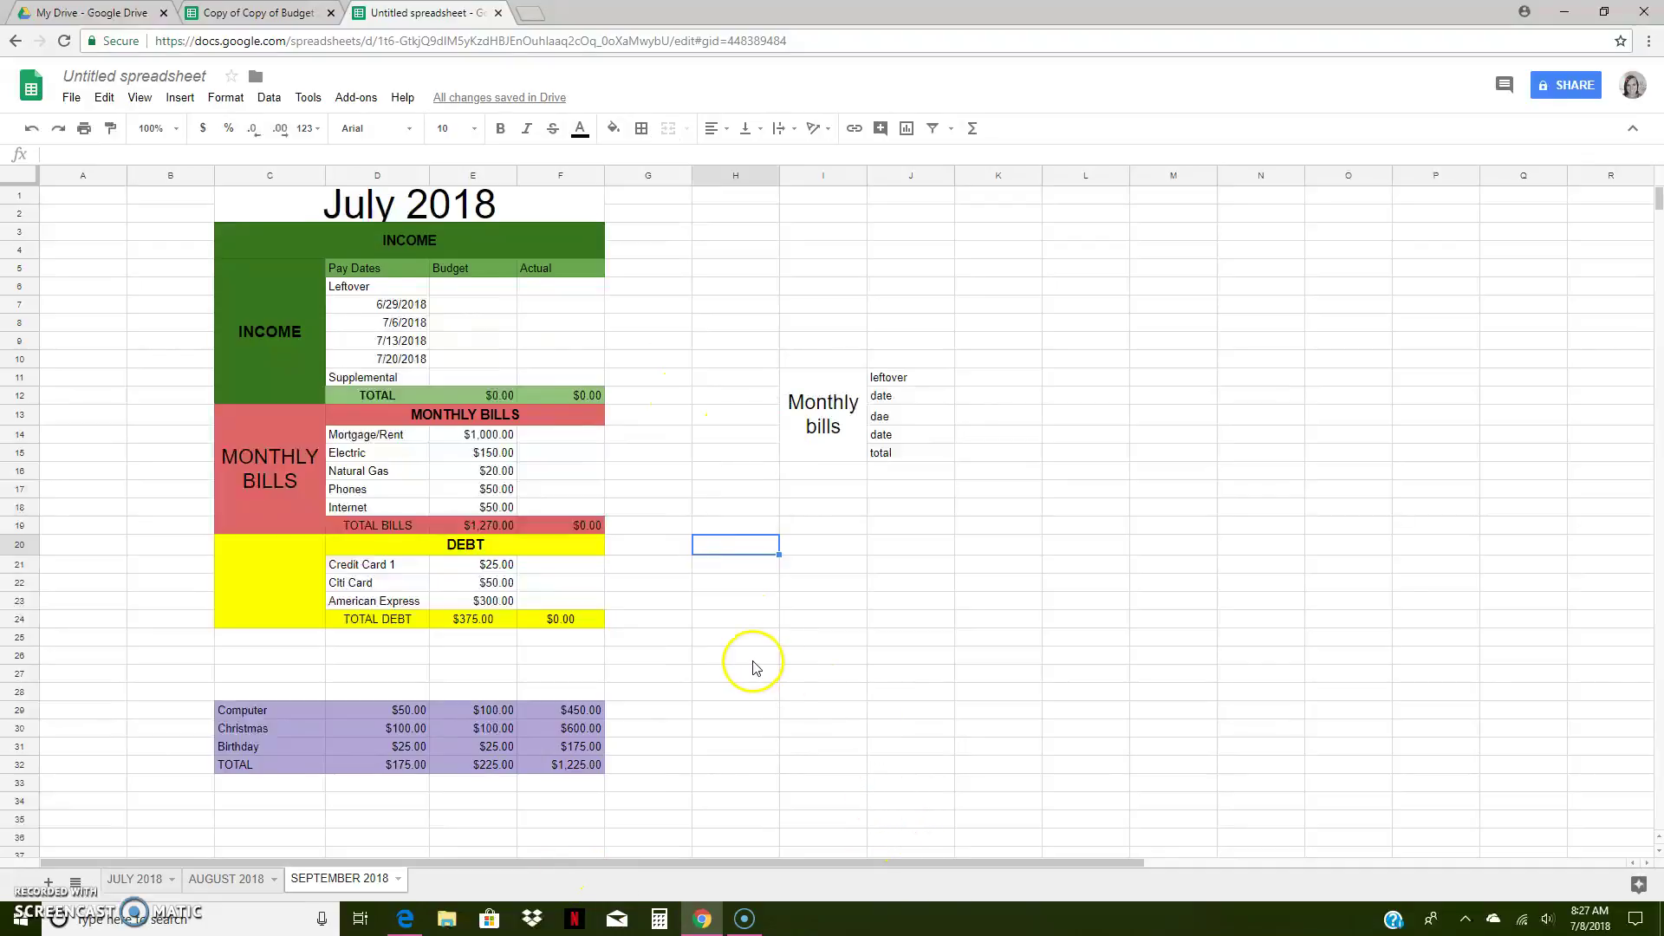
pyautogui.scroll(-2, 720, 409)
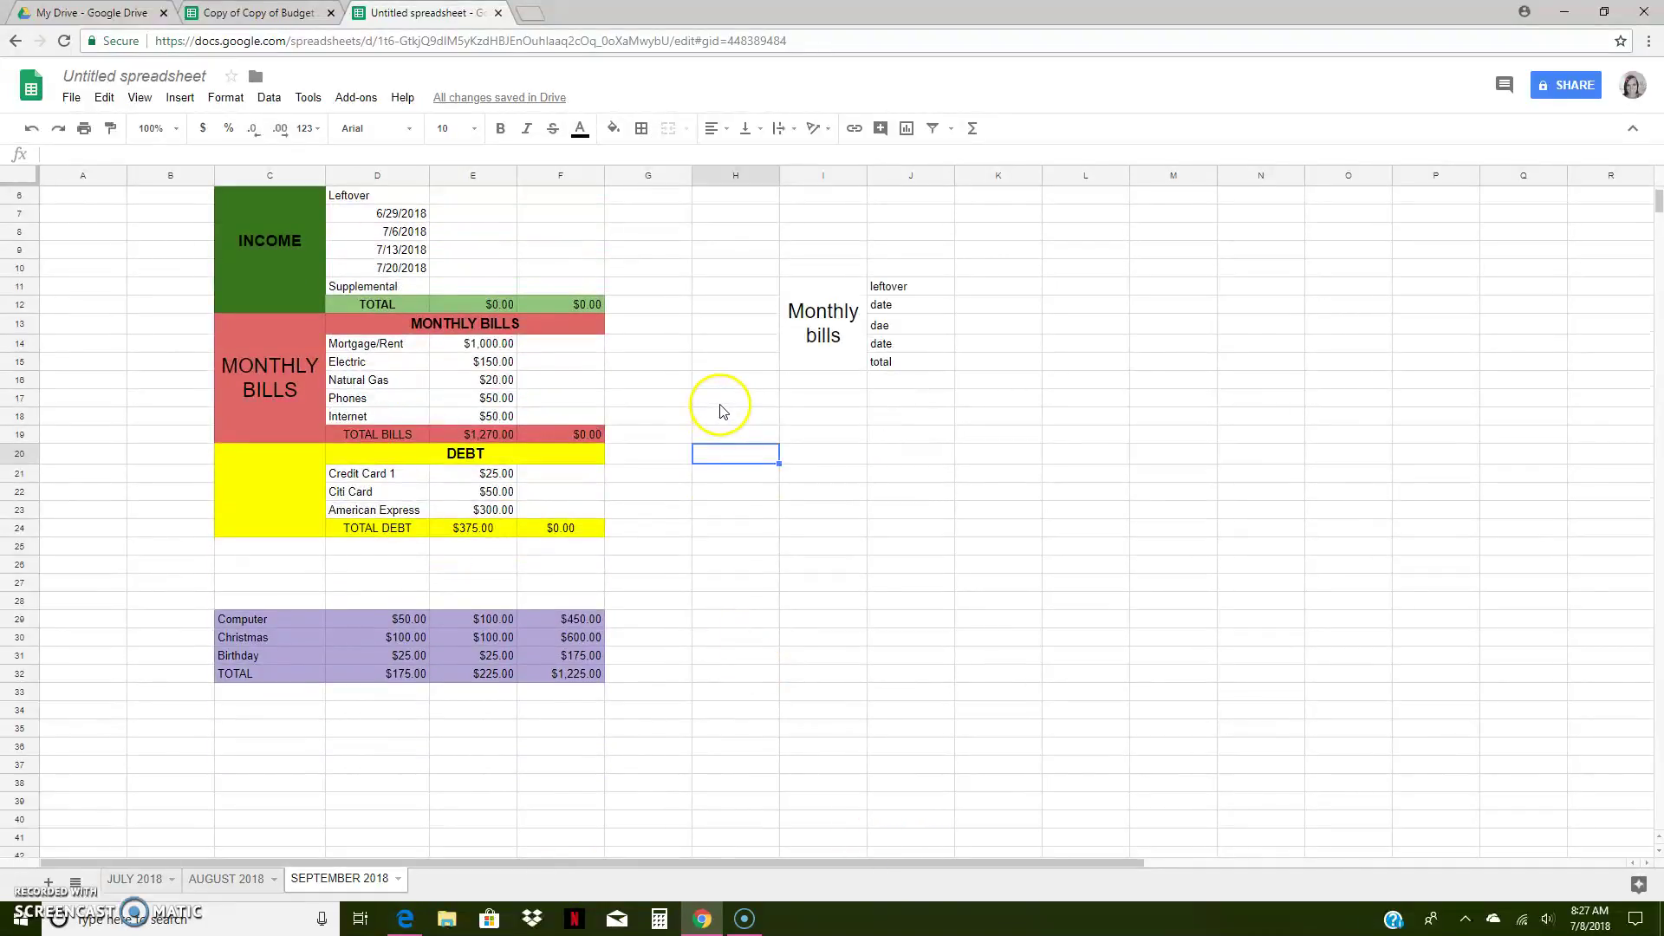
pyautogui.scroll(-3, 646, 517)
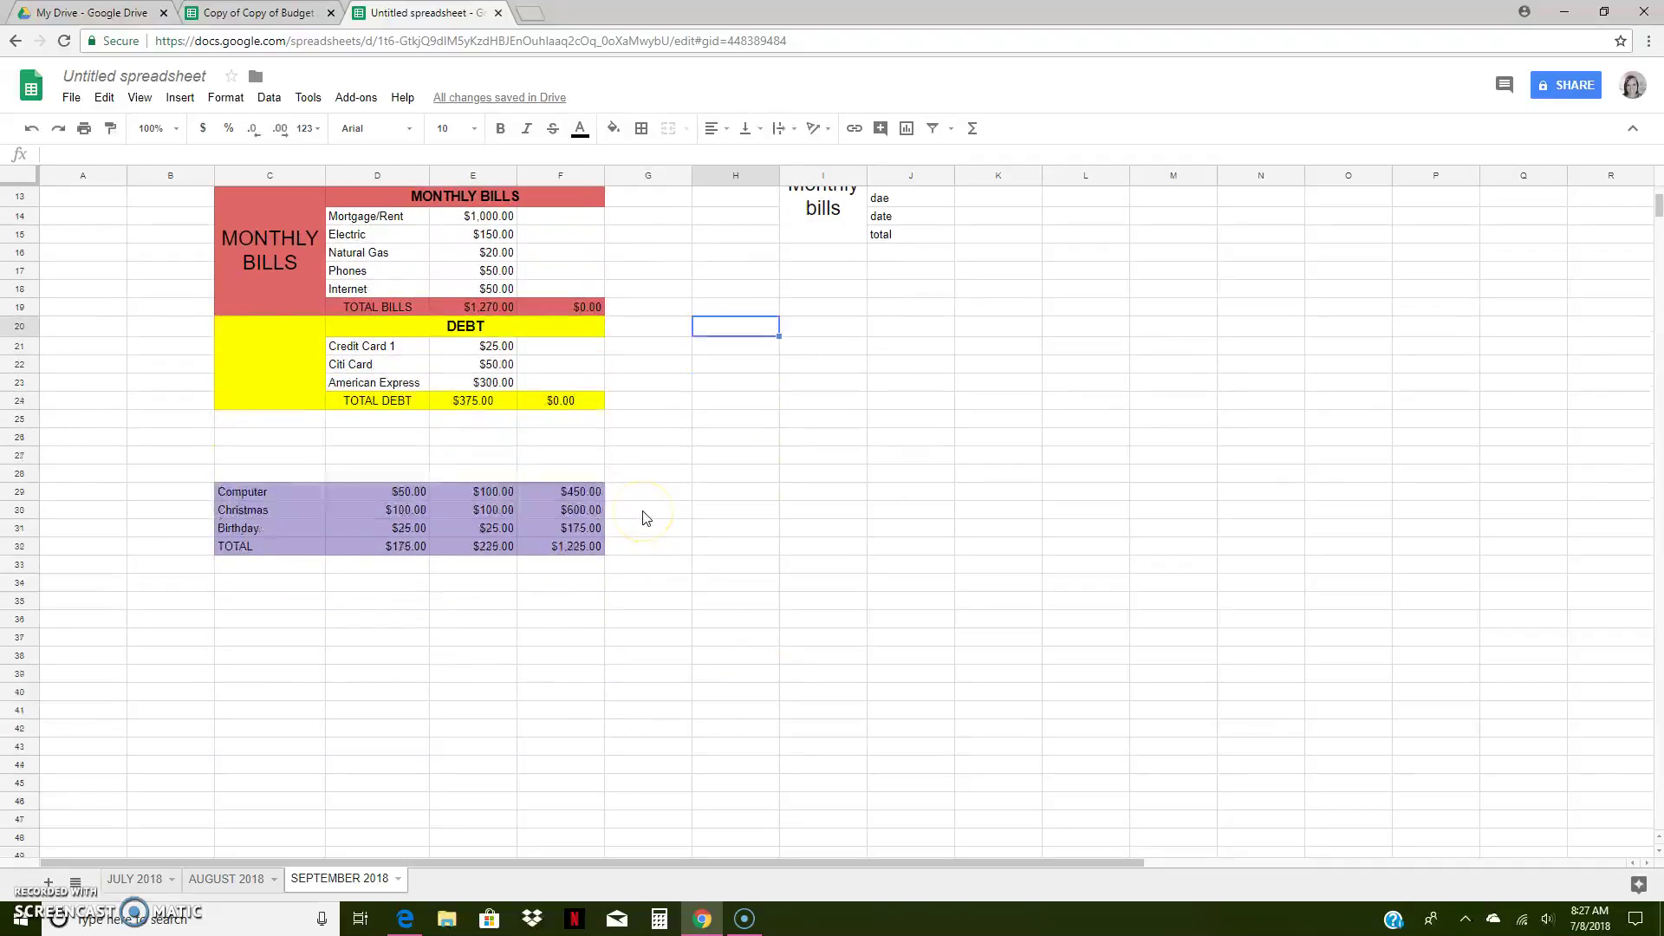
pyautogui.scroll(3, 645, 518)
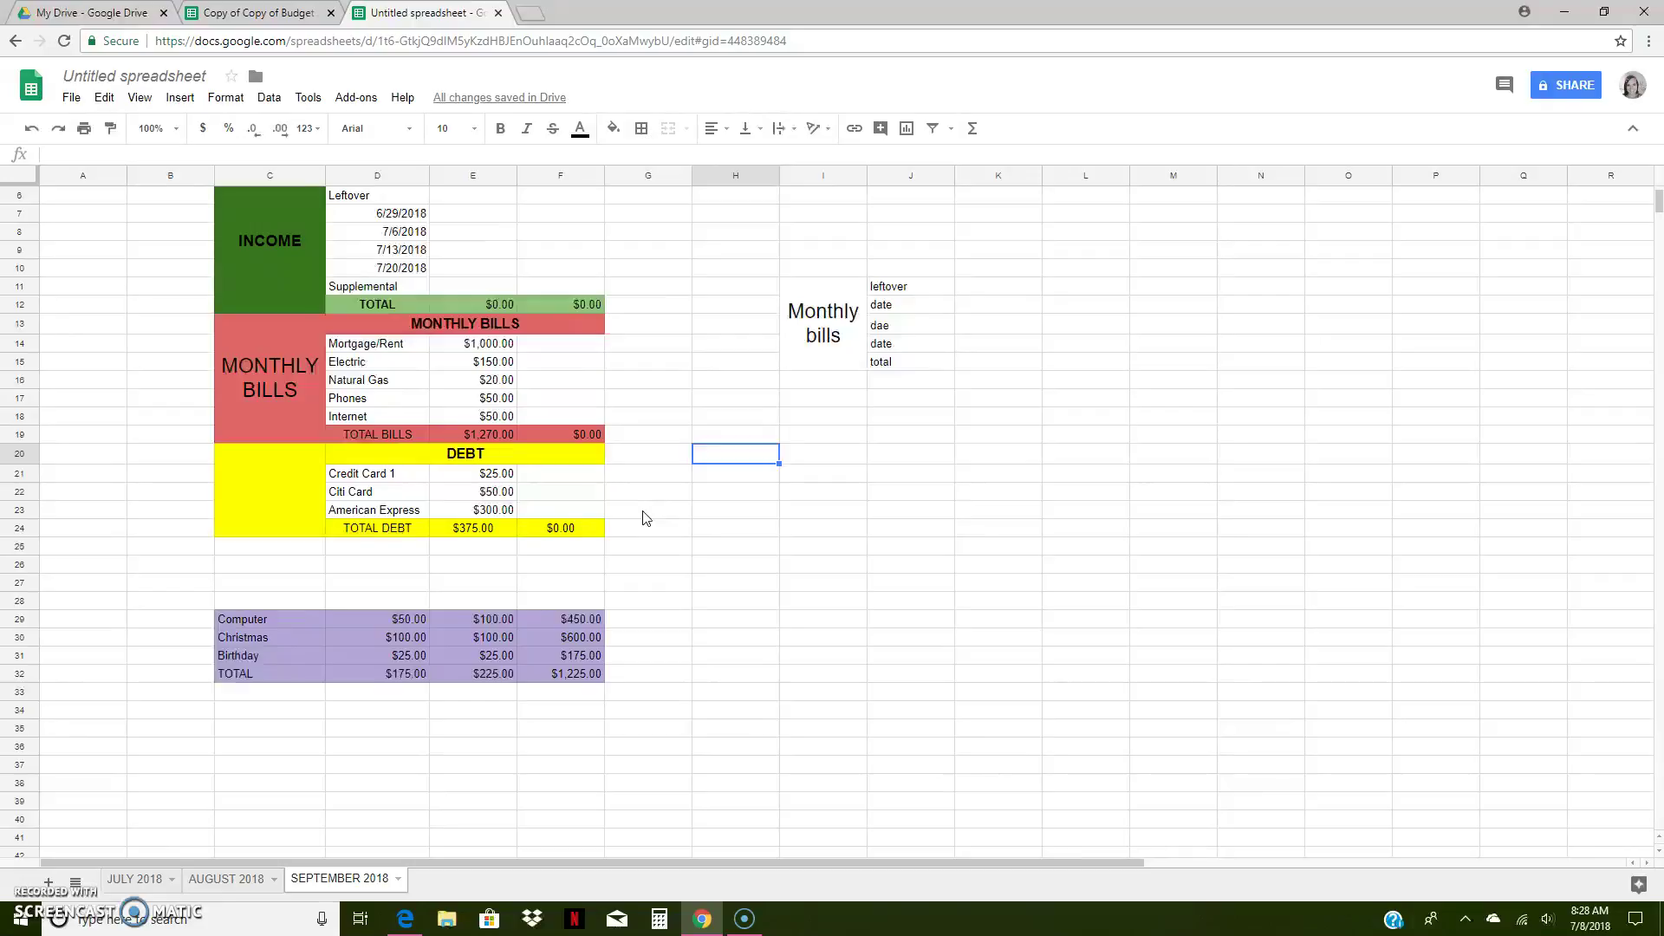
pyautogui.scroll(-4, 646, 517)
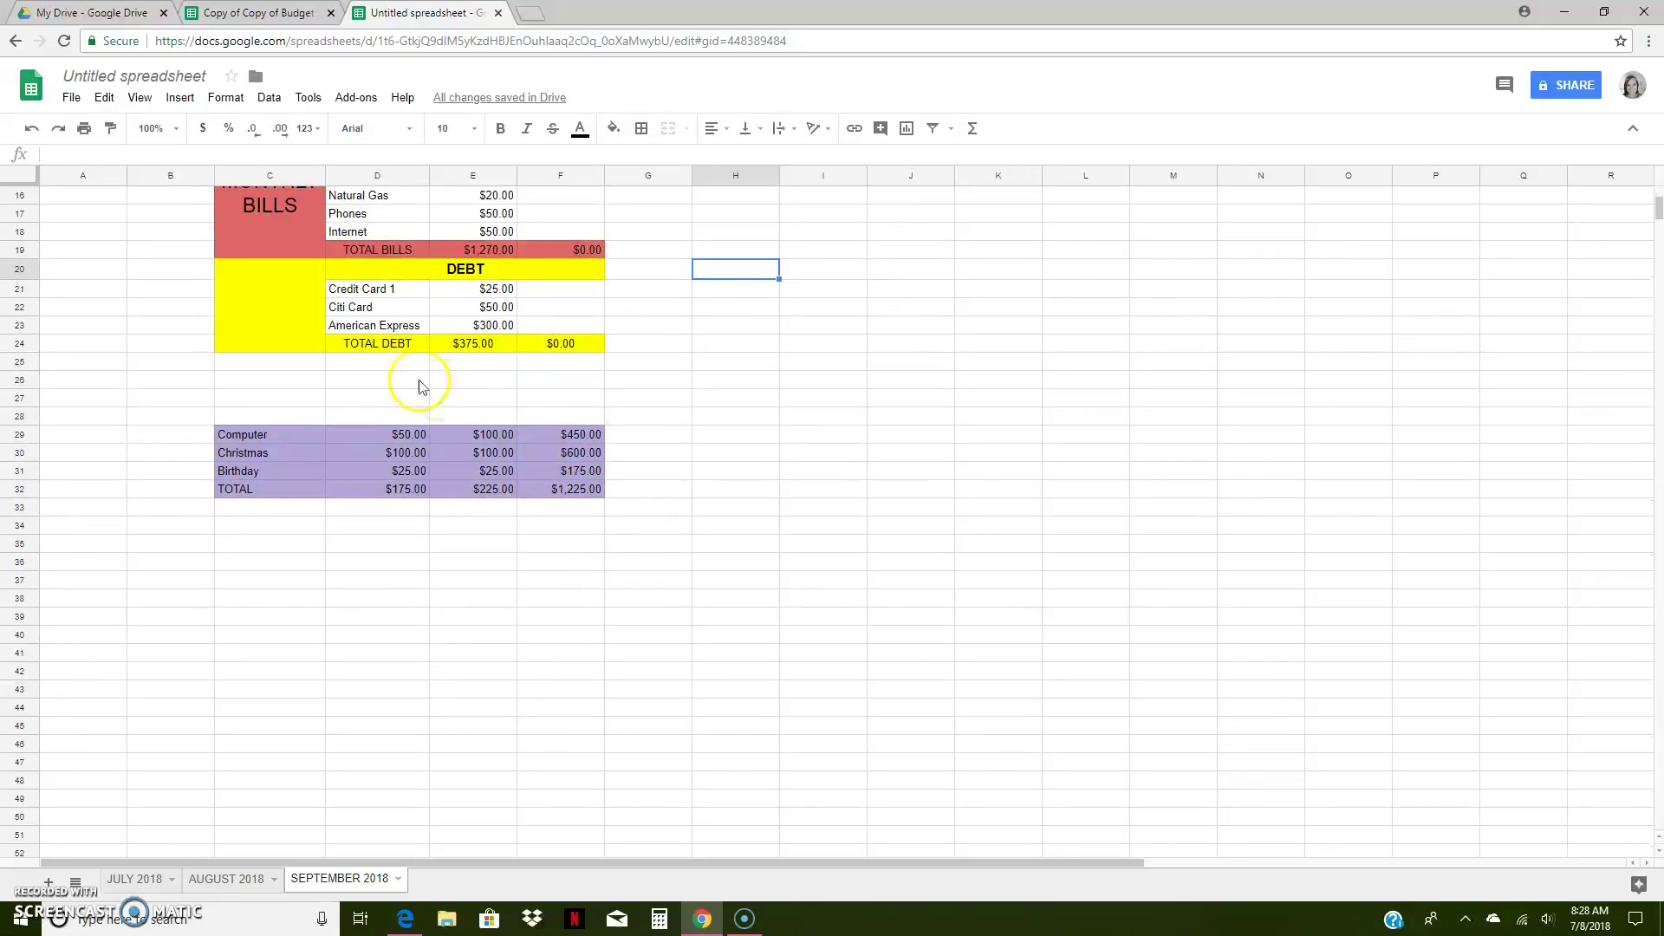
pyautogui.click(294, 370)
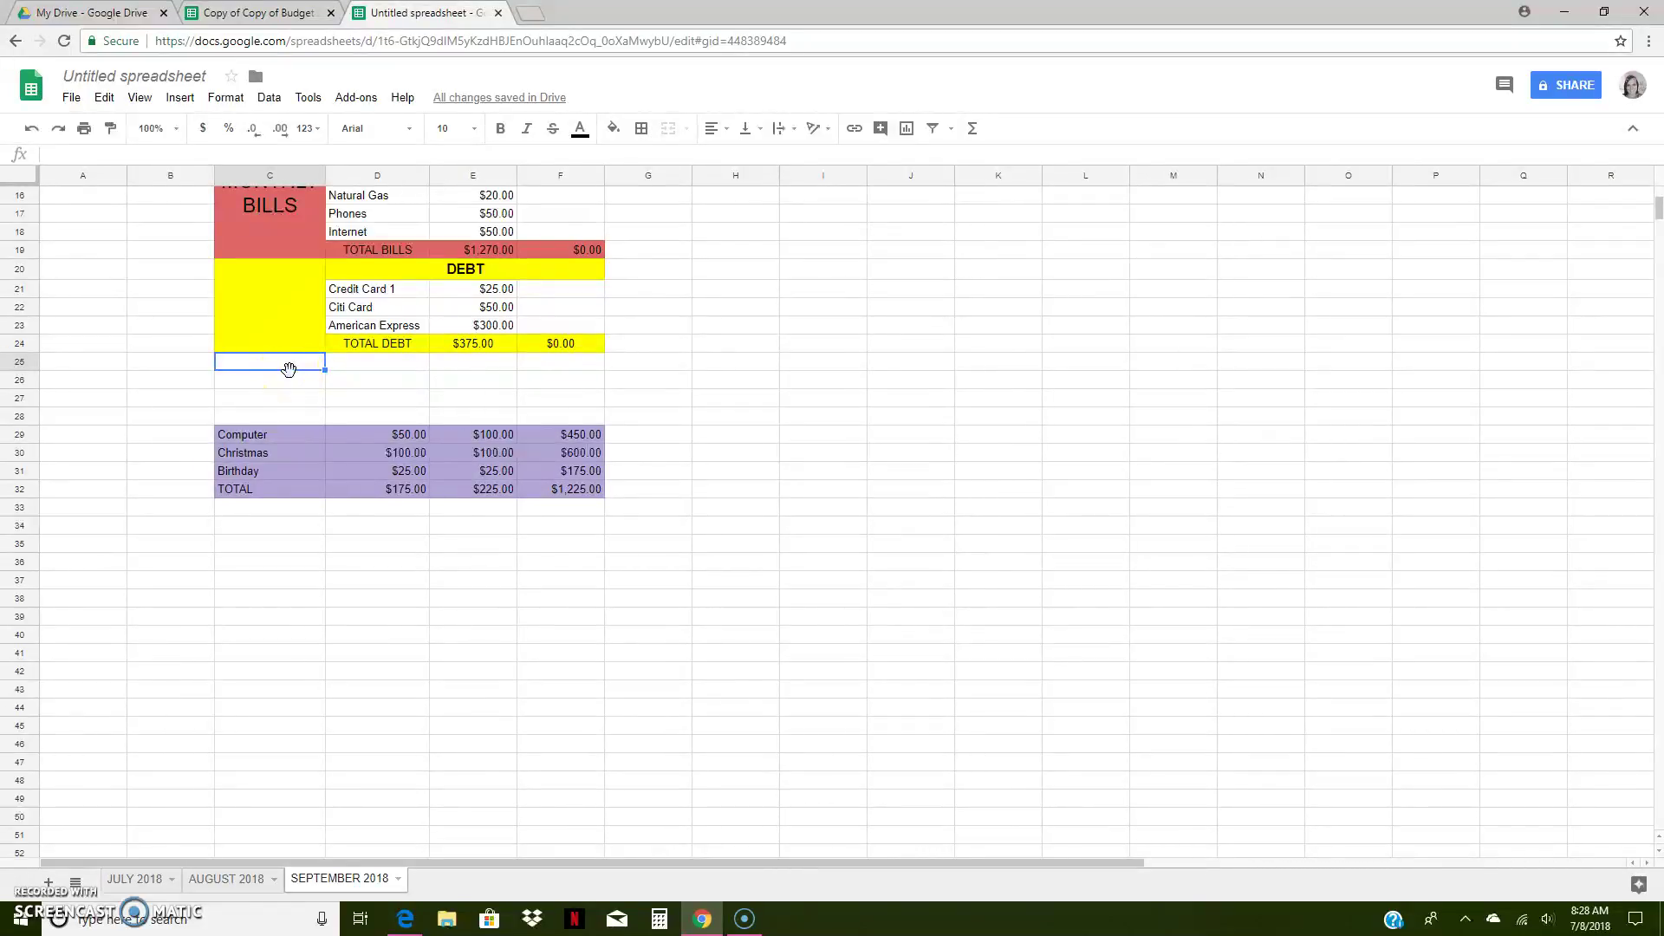
pyautogui.click(286, 373)
pyautogui.moveTo(298, 362); pyautogui.dragTo(301, 384)
pyautogui.click(299, 364)
pyautogui.moveTo(304, 367); pyautogui.dragTo(299, 421)
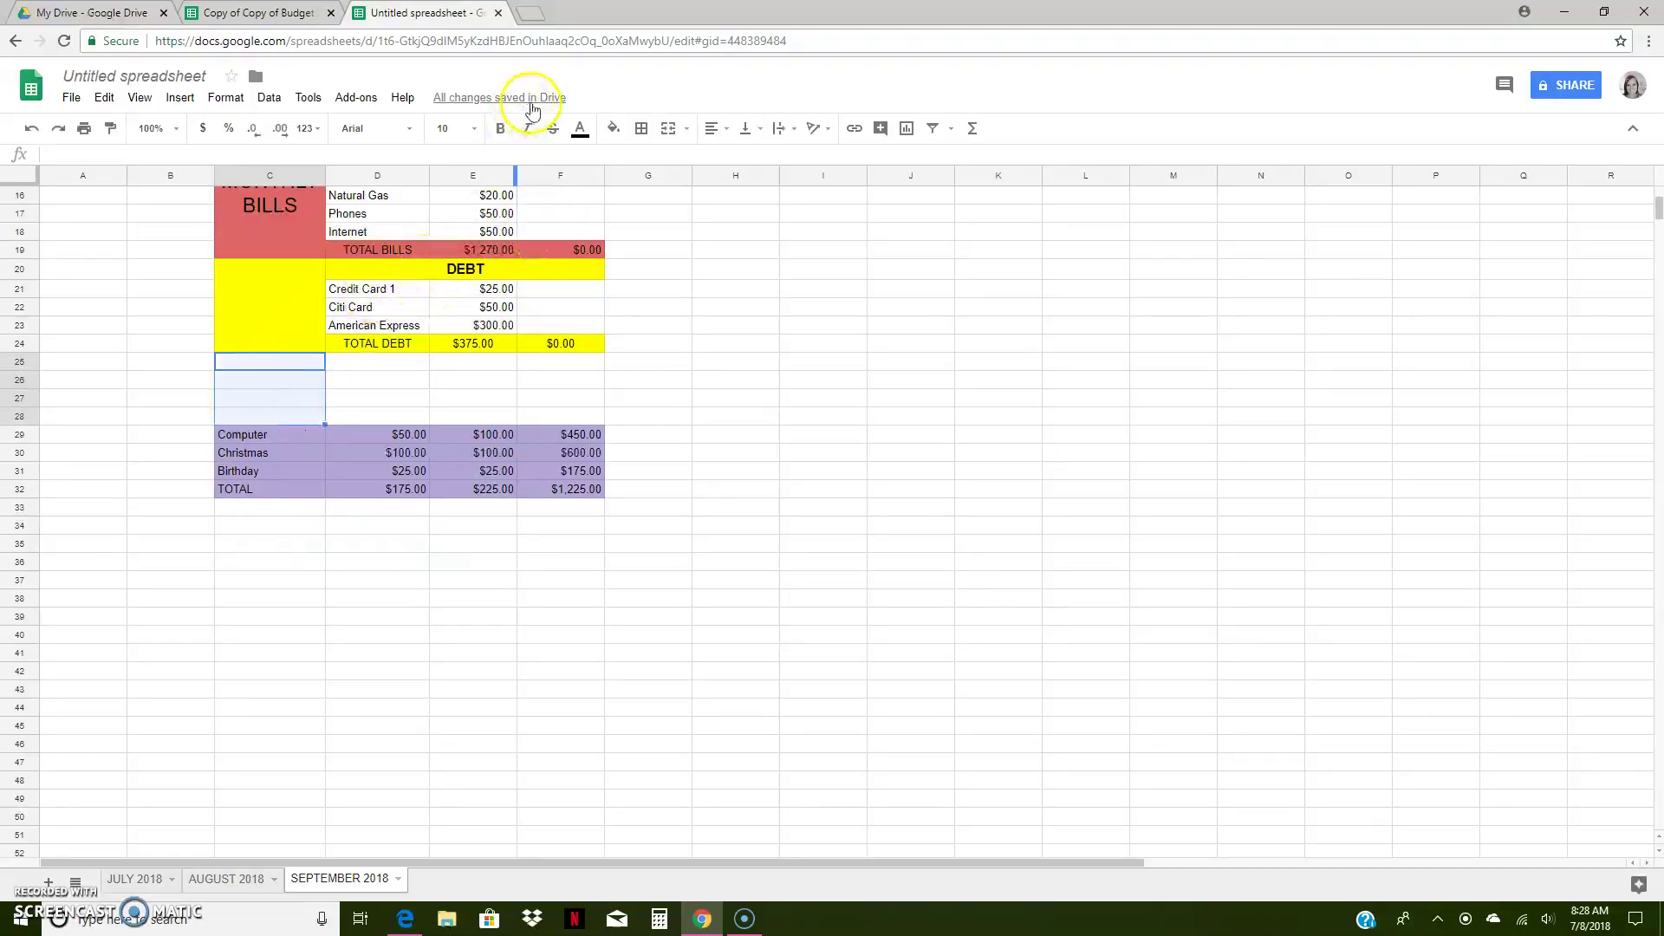
pyautogui.click(347, 381)
# - Enter Week 1 Cash as the label in C26 and C27 below the debt section
pyautogui.click(285, 382)
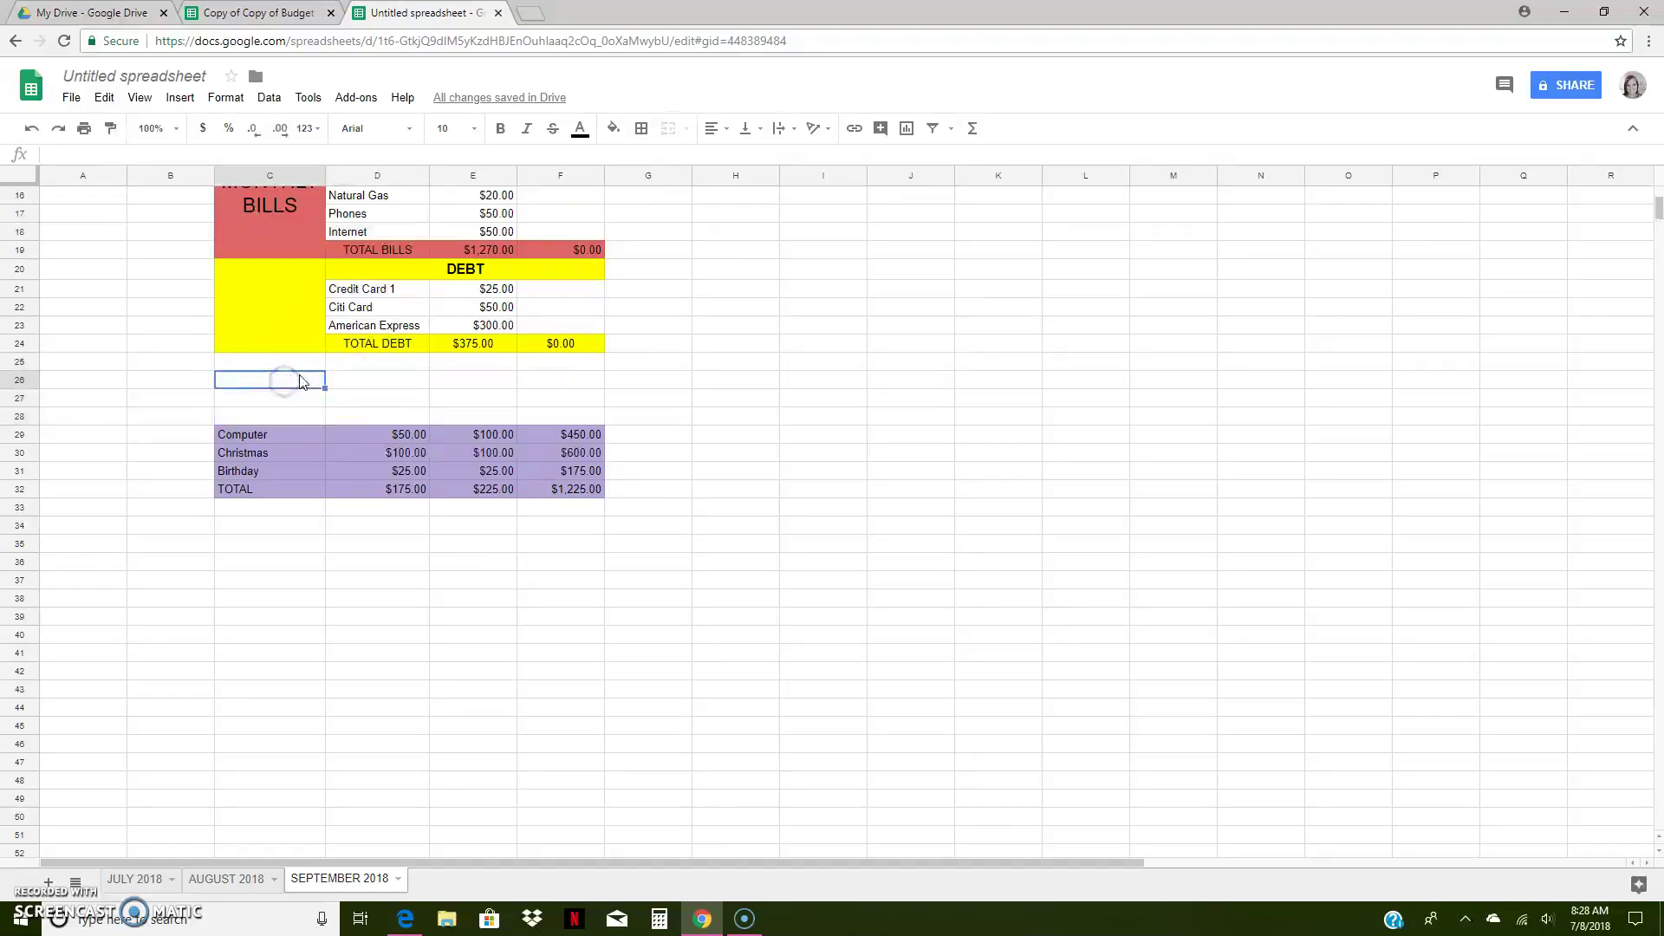
pyautogui.write('wEE')
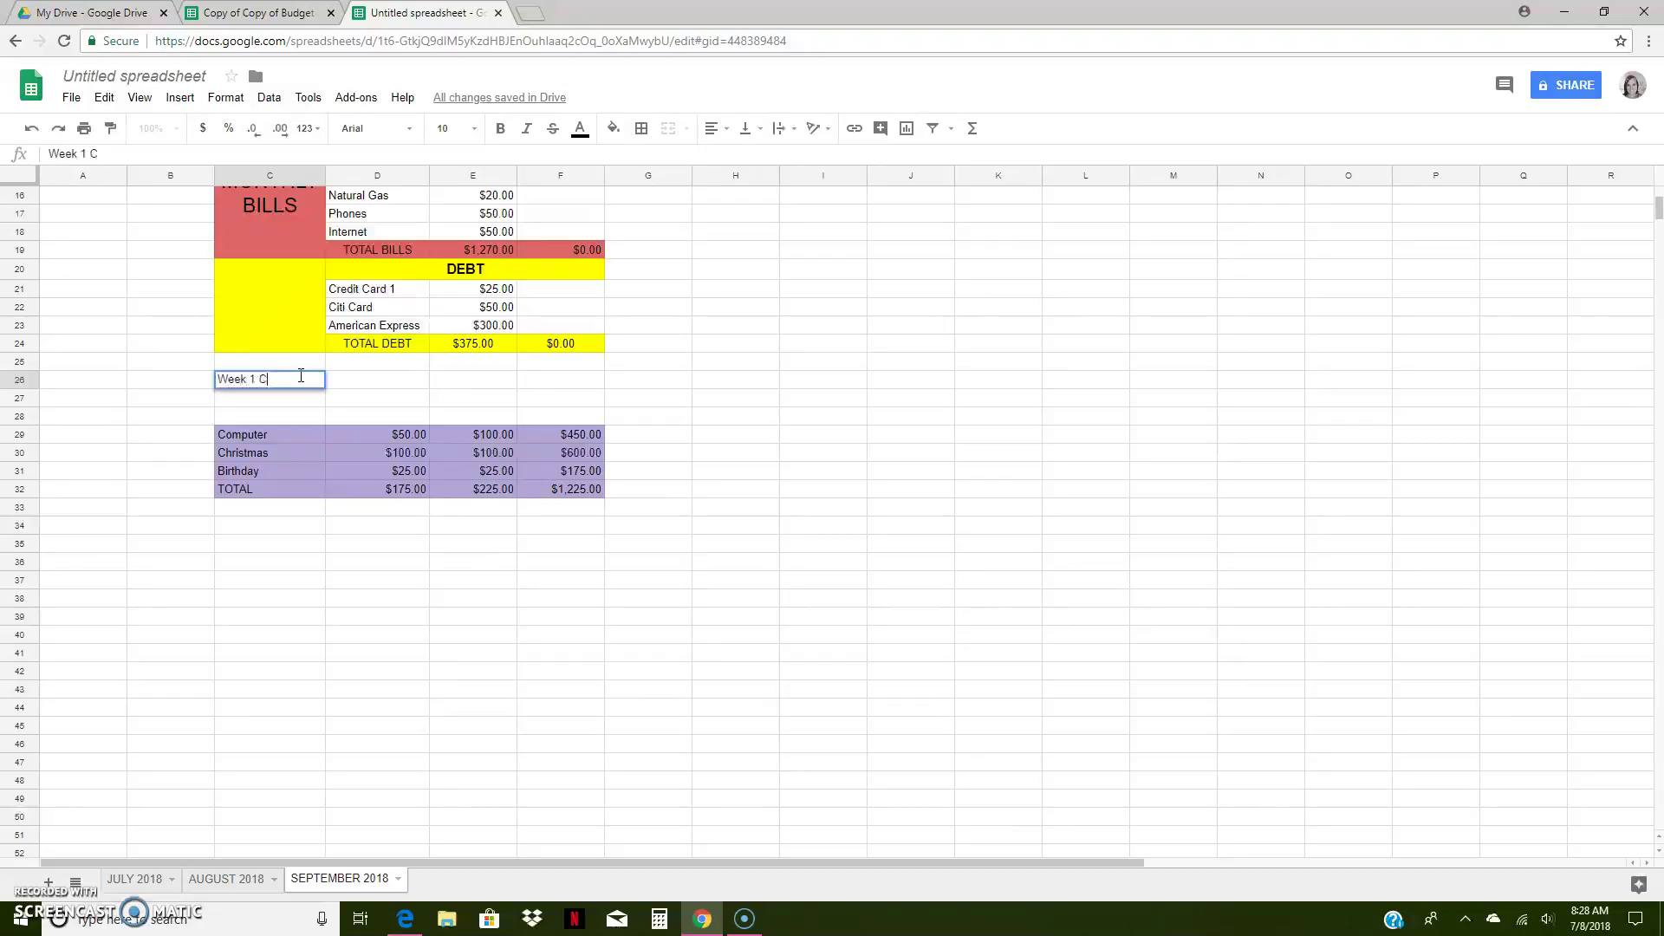
pyautogui.press('Return')
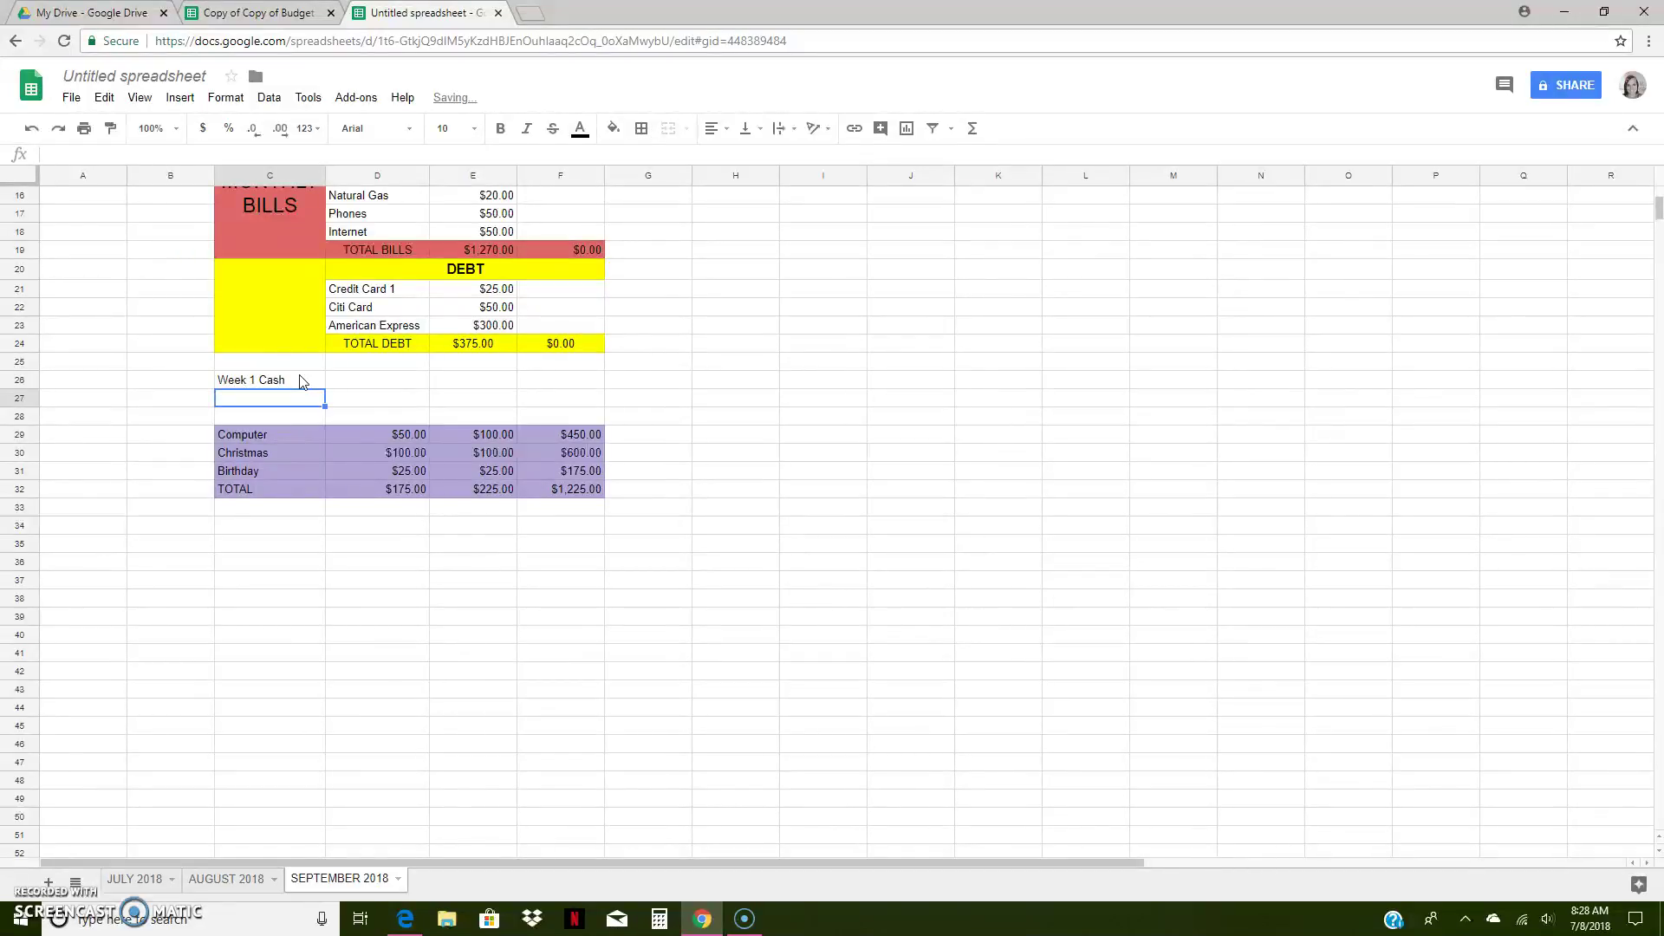
pyautogui.write('W')
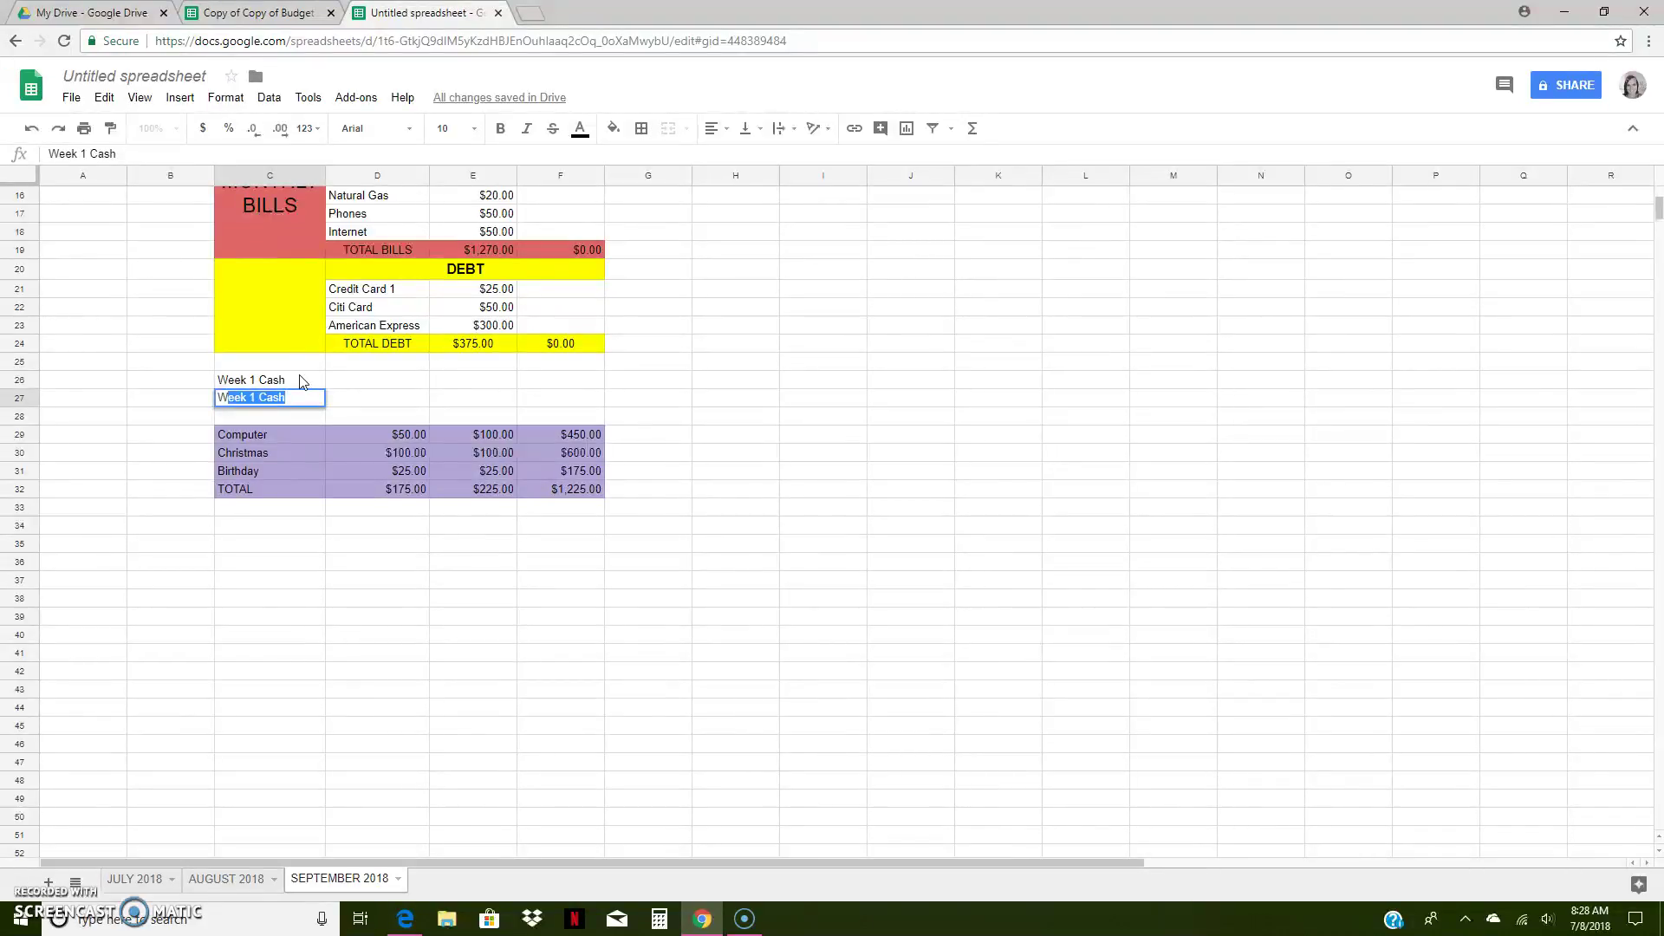
# - Replace the labels in C26 and C27 with 1st half cash and 2nd half cash
pyautogui.click(258, 382)
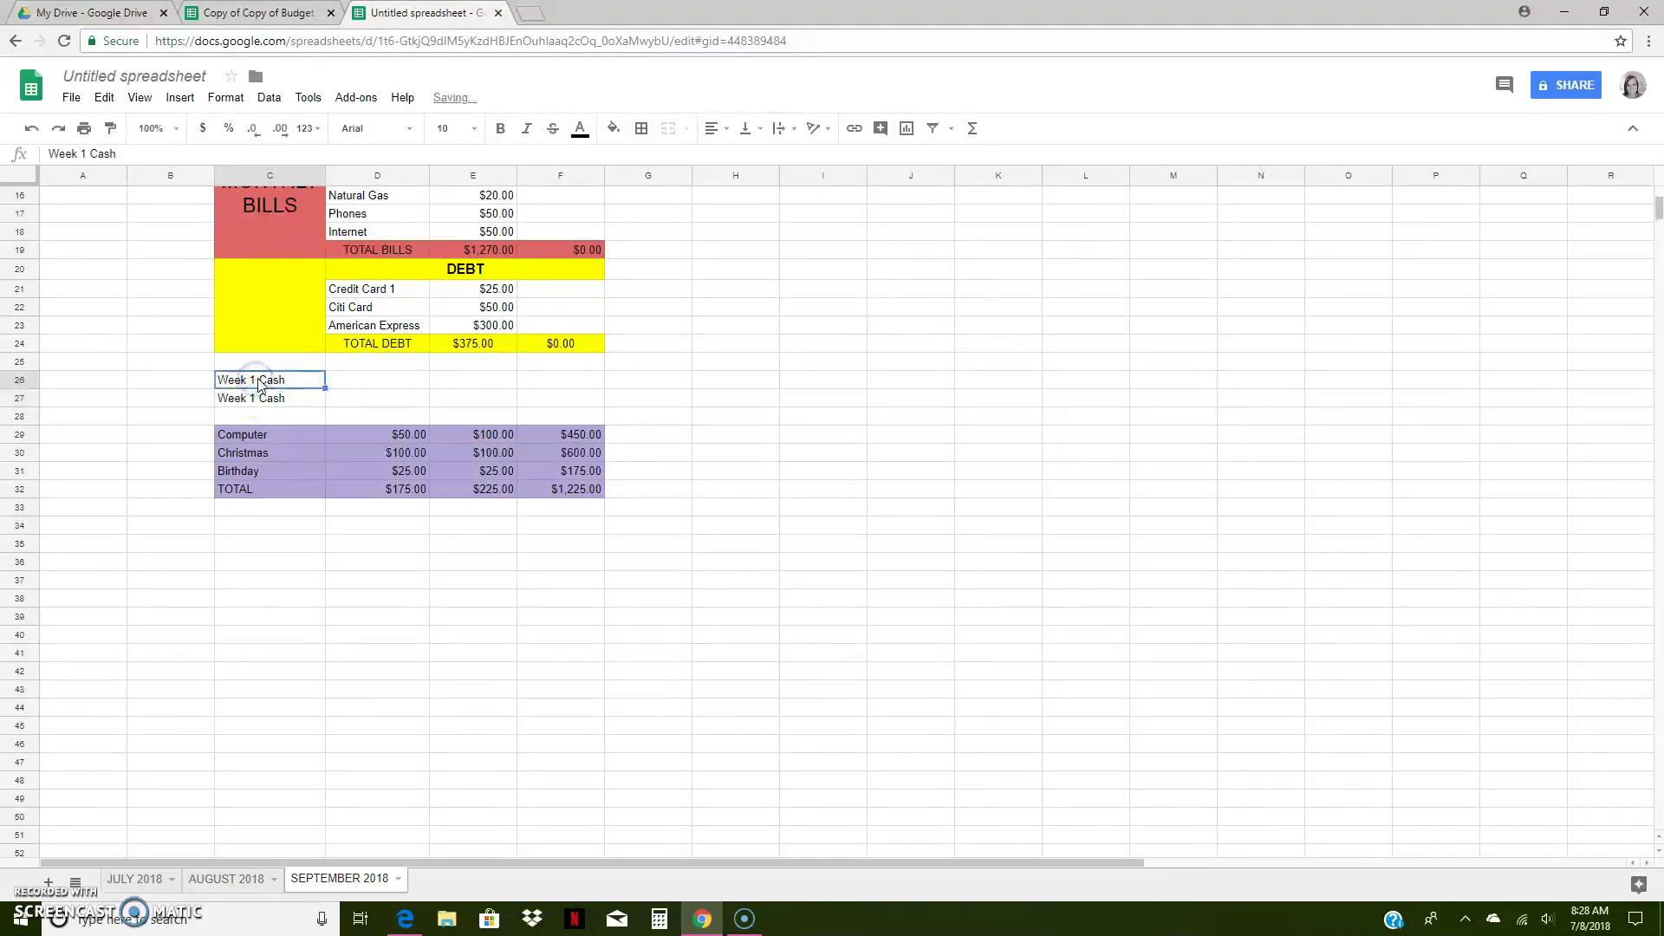
pyautogui.press('BackSpace')
pyautogui.press('BackSpace')
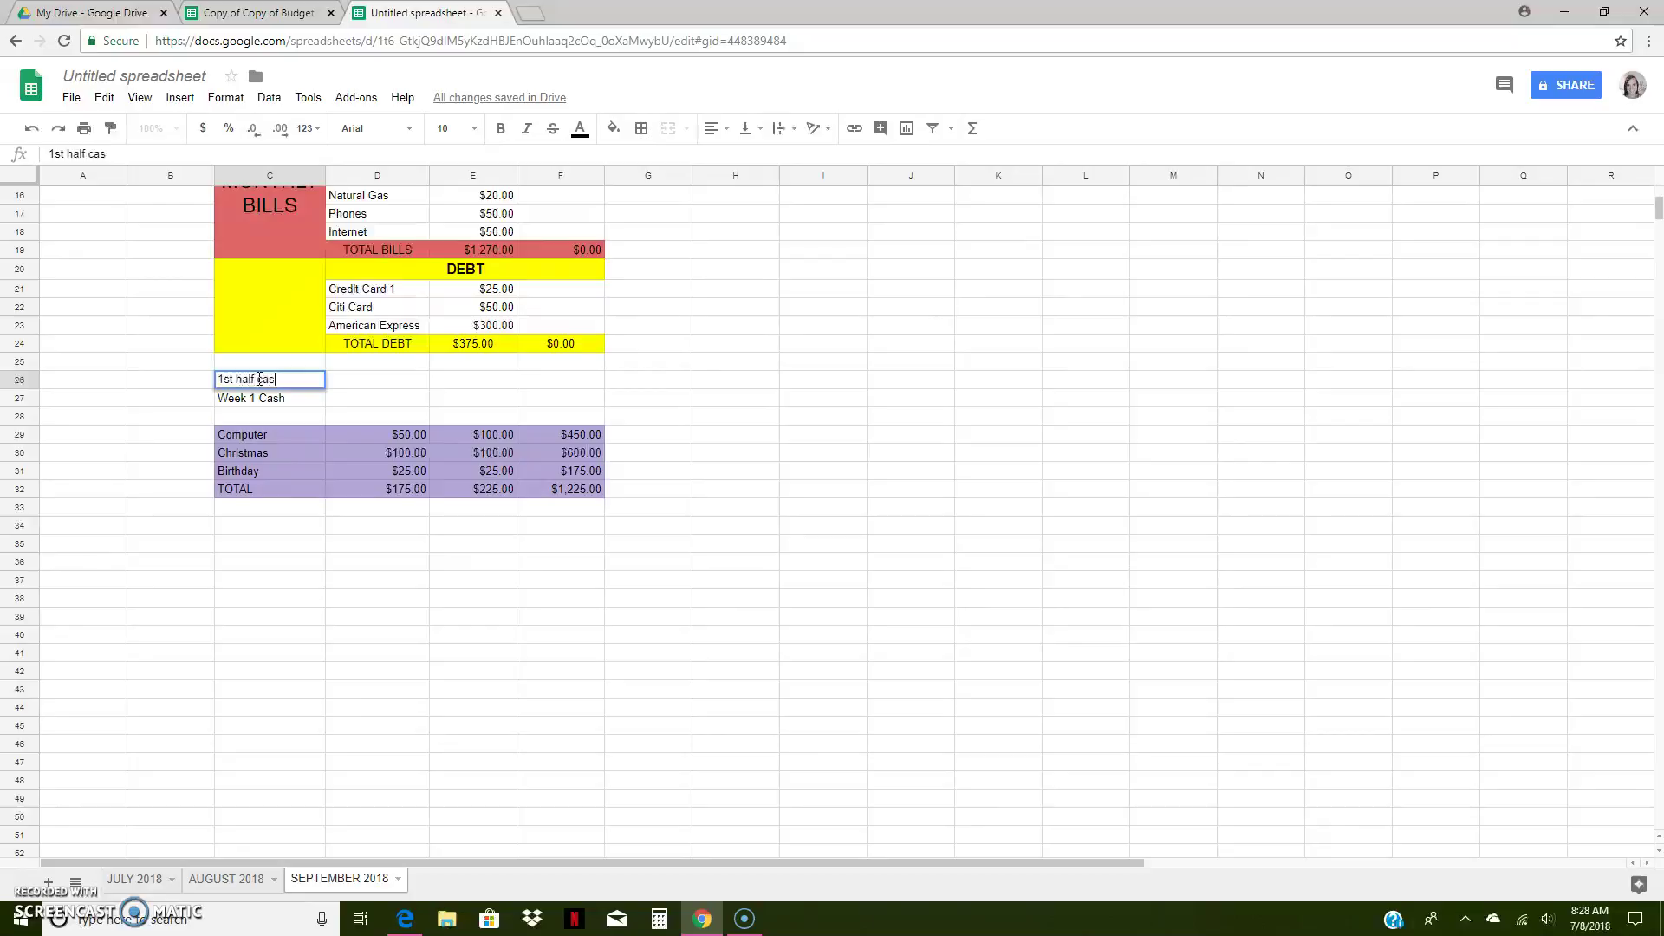
pyautogui.press('Return')
pyautogui.write('2nd half cash')
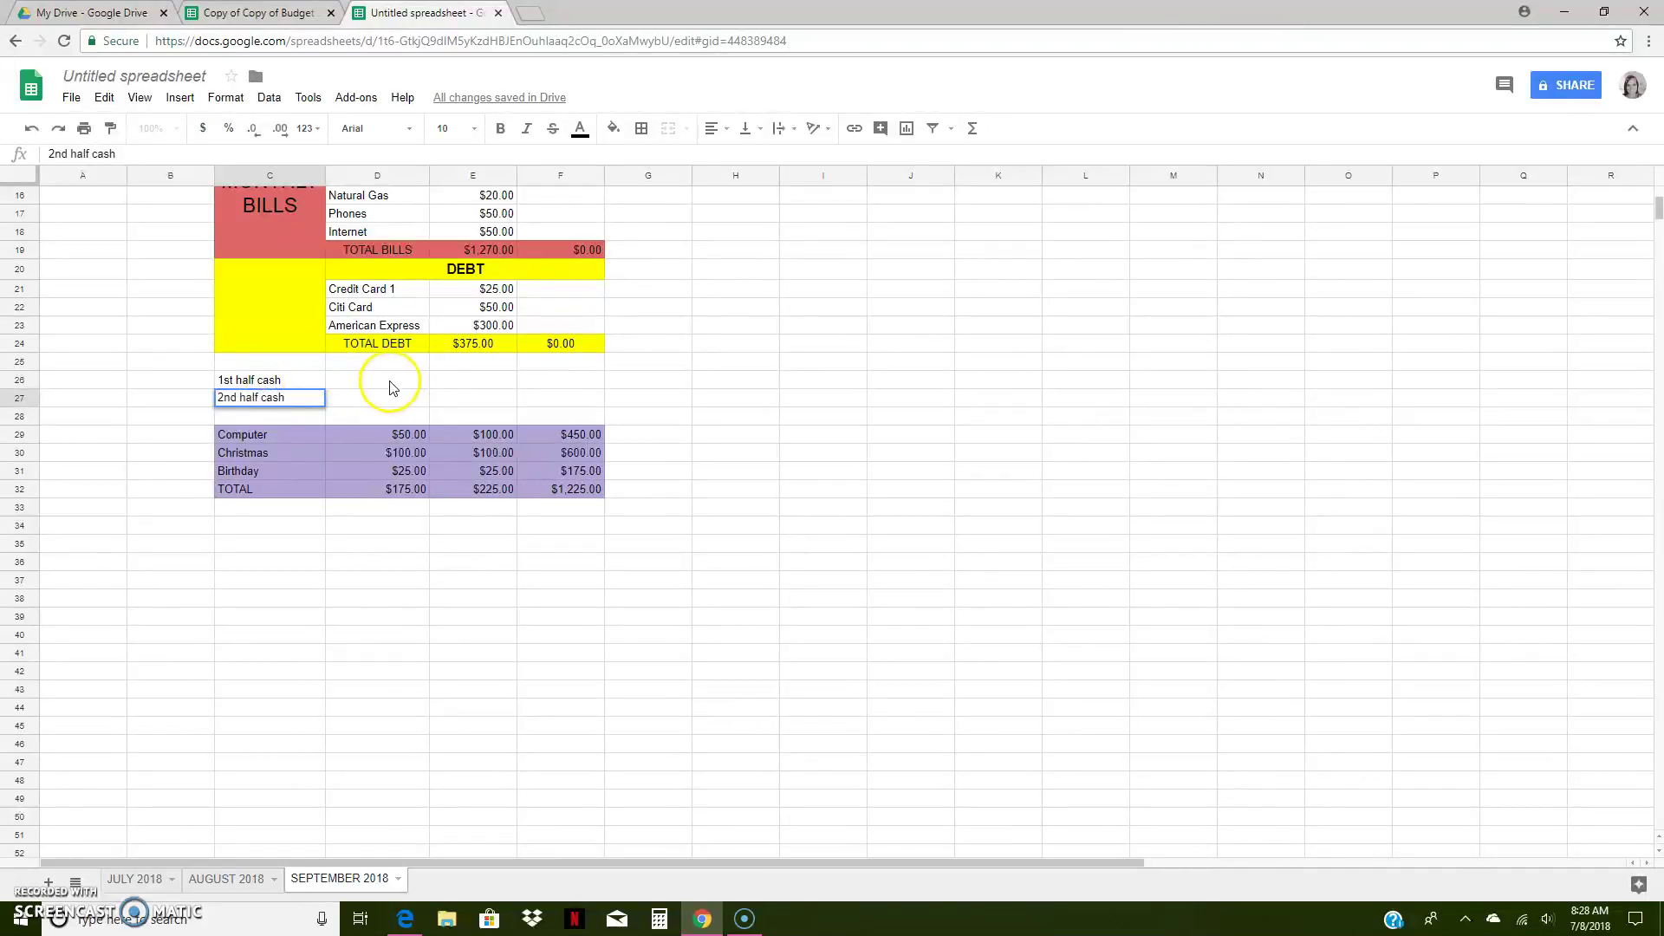
# - Enter the two people's first names as labels in C25 and C28, directly above and below the half-cash labels
pyautogui.click(268, 364)
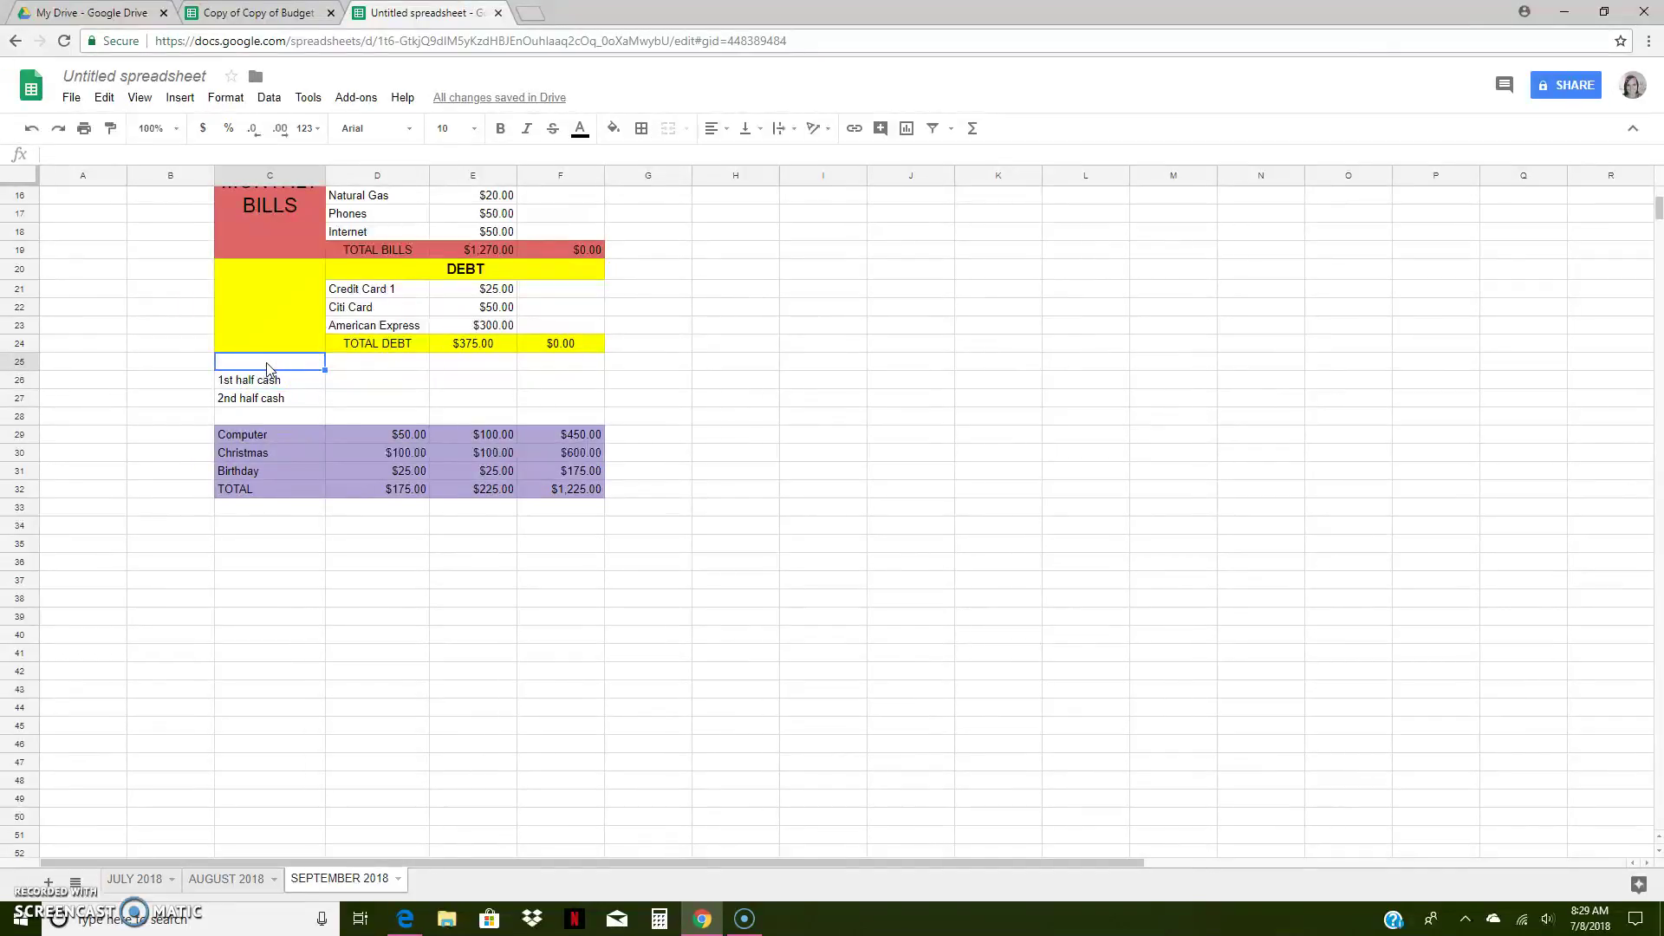
pyautogui.write('Kodee')
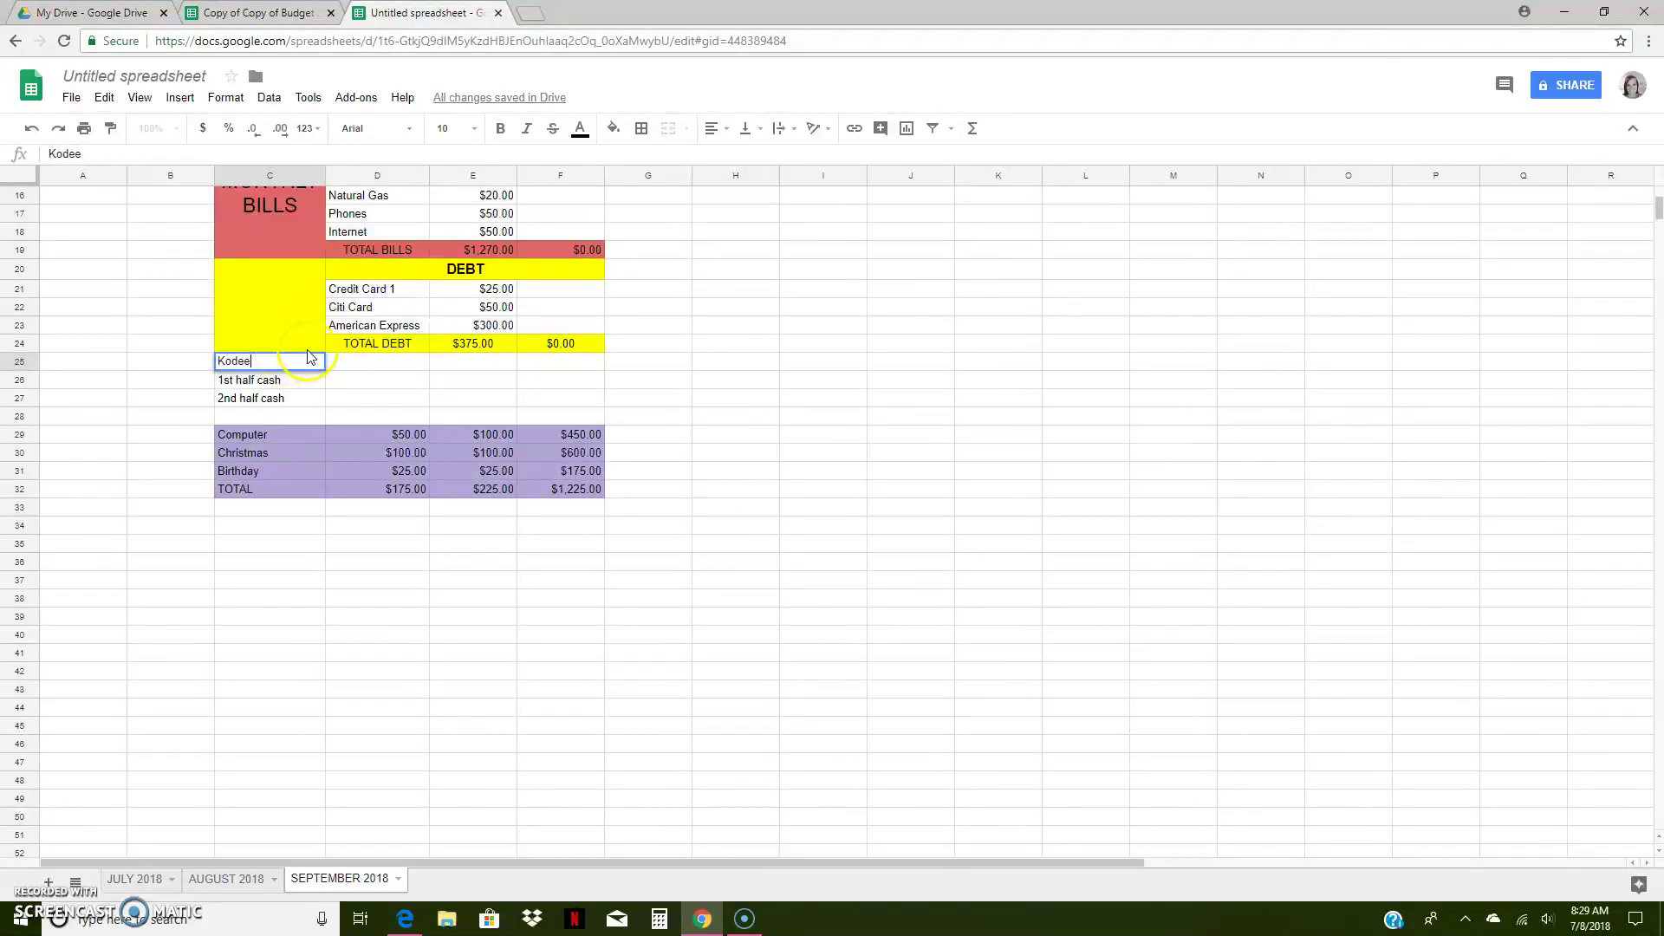
pyautogui.click(305, 416)
pyautogui.write('Brand')
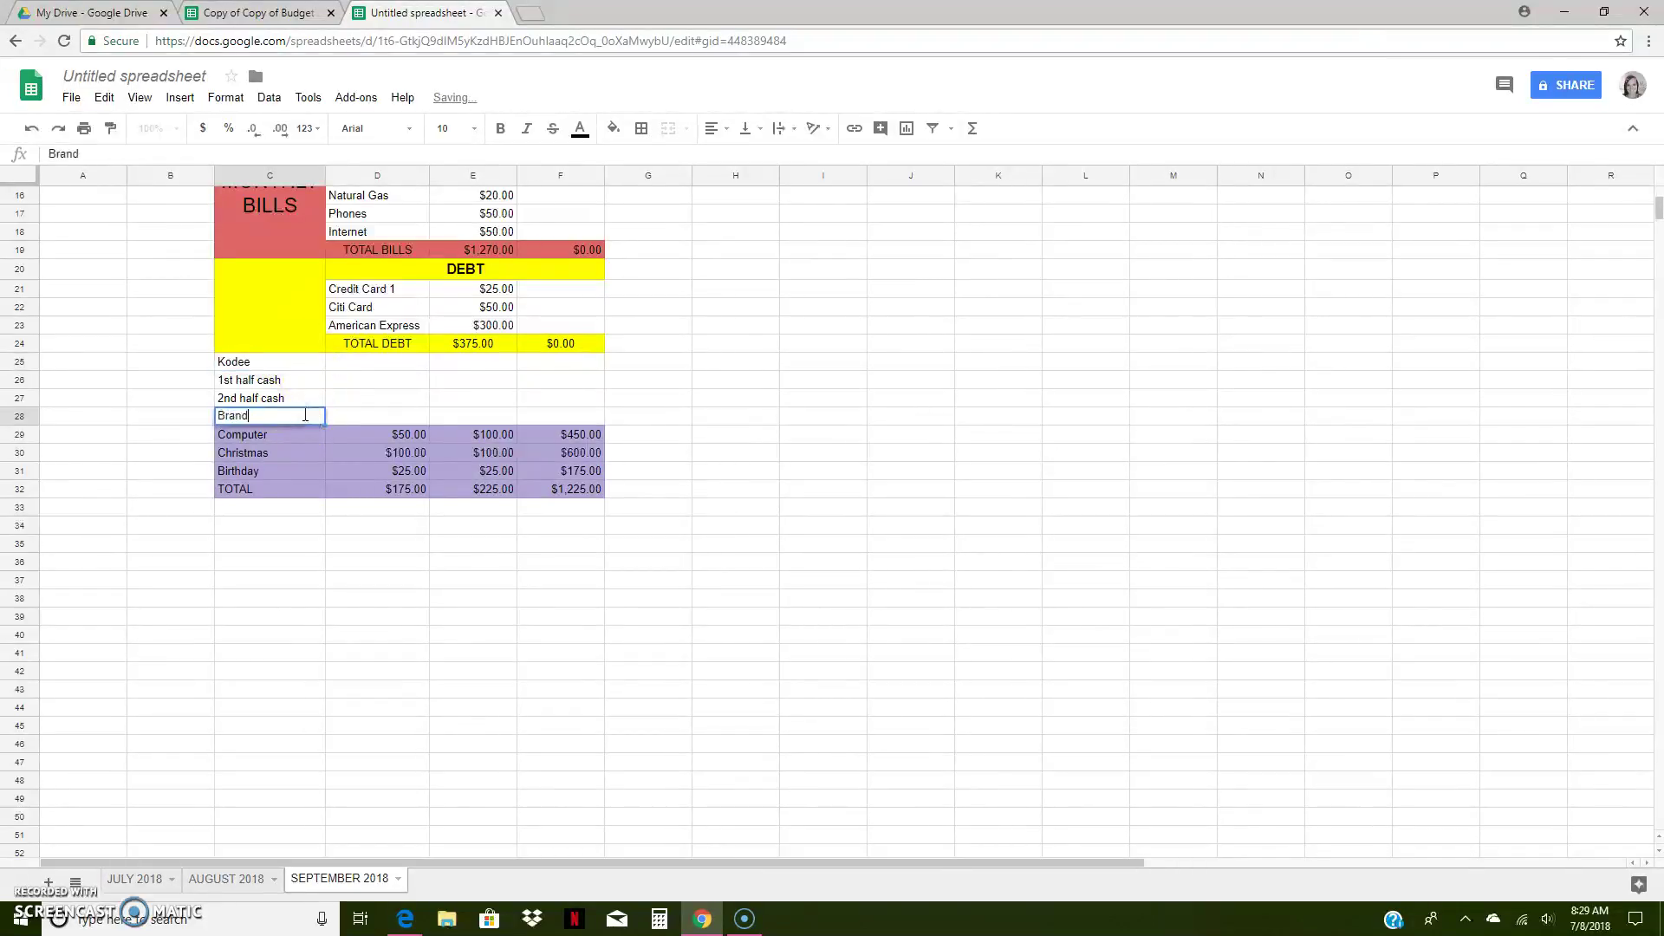
pyautogui.write('on')
pyautogui.press('Return')
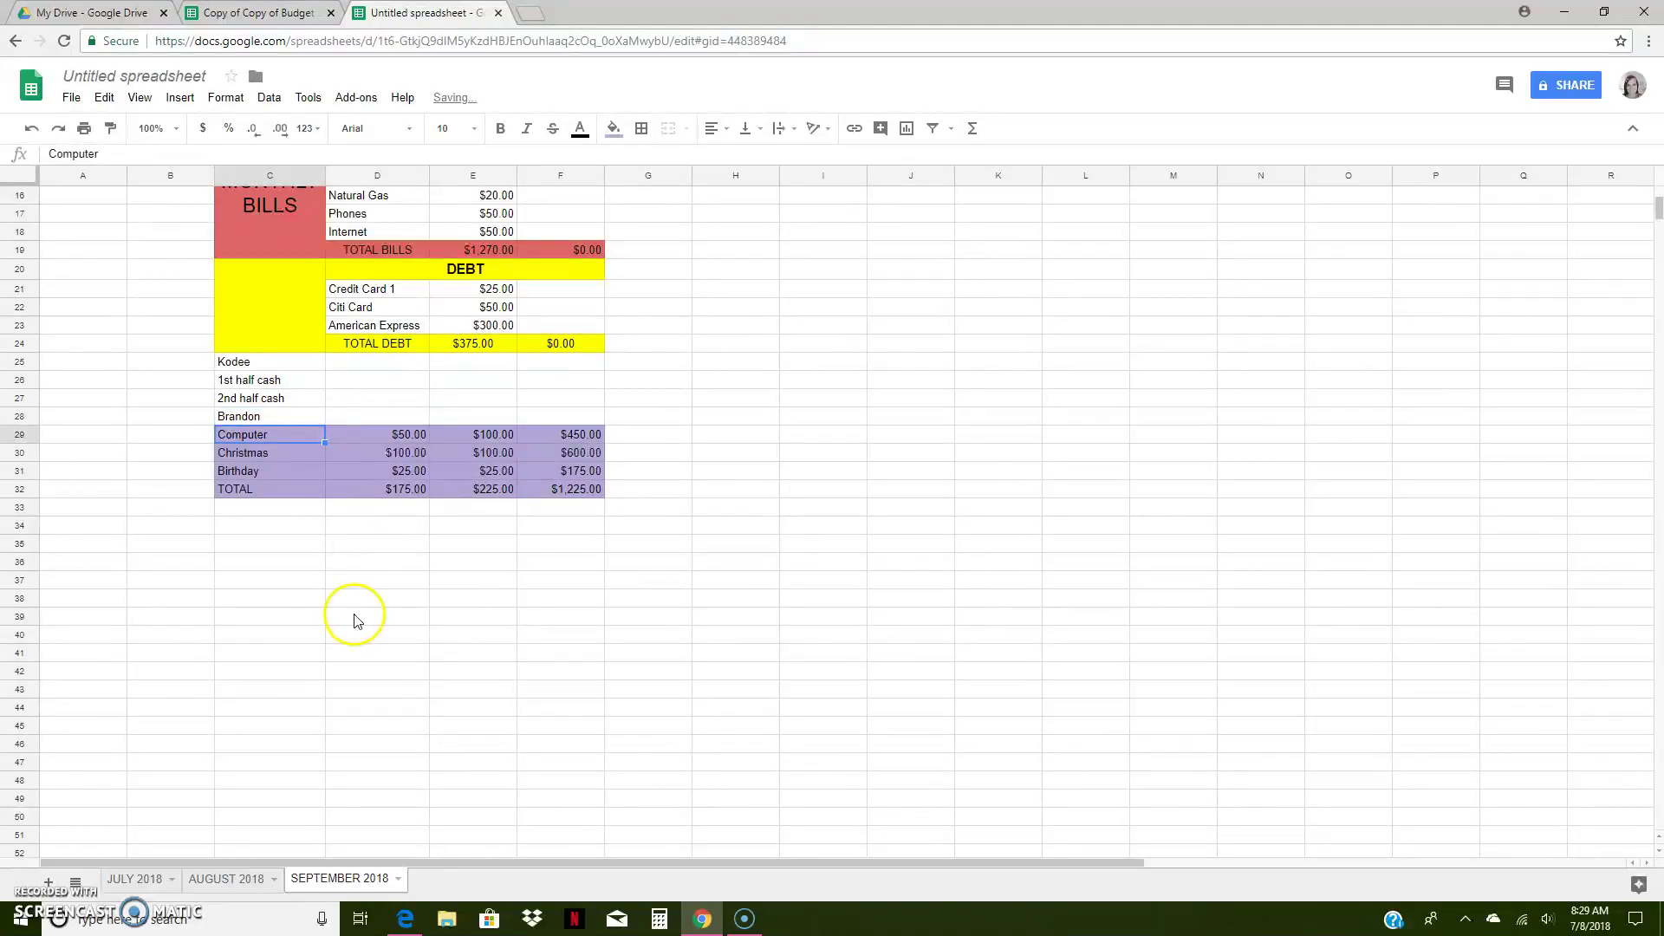
# - Enter the cash amounts 100, 650, 325 and 100 in D25:D28 beside their labels
pyautogui.click(392, 365)
pyautogui.write('1')
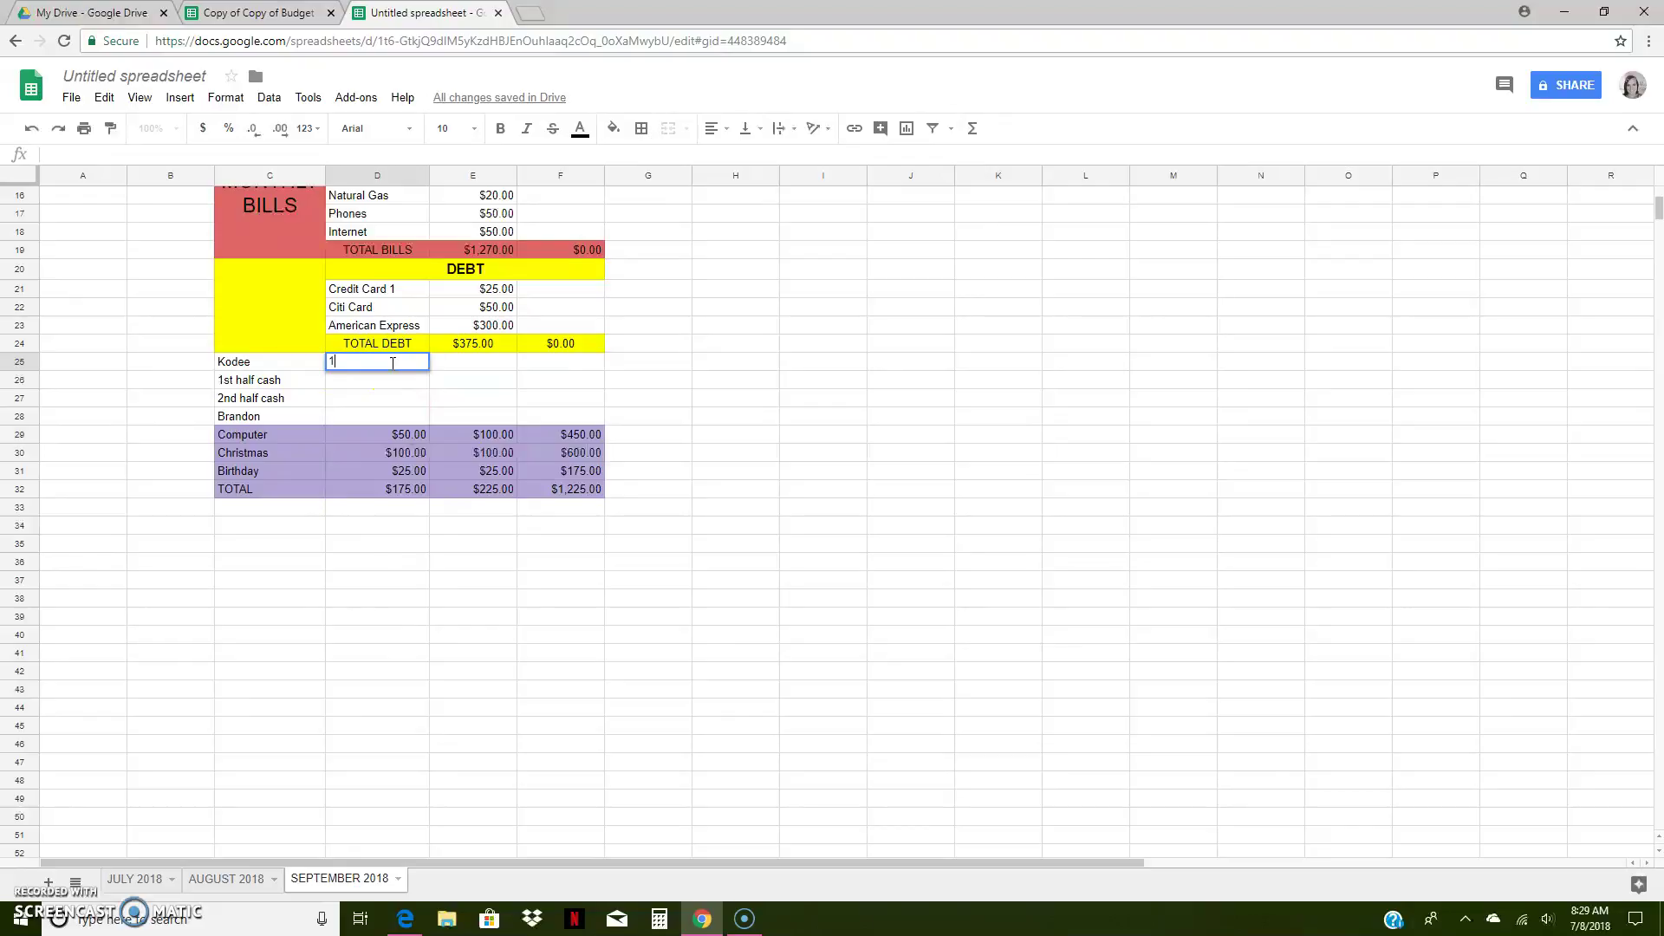
pyautogui.write('00')
pyautogui.press('Return')
pyautogui.write('650')
pyautogui.press('Return')
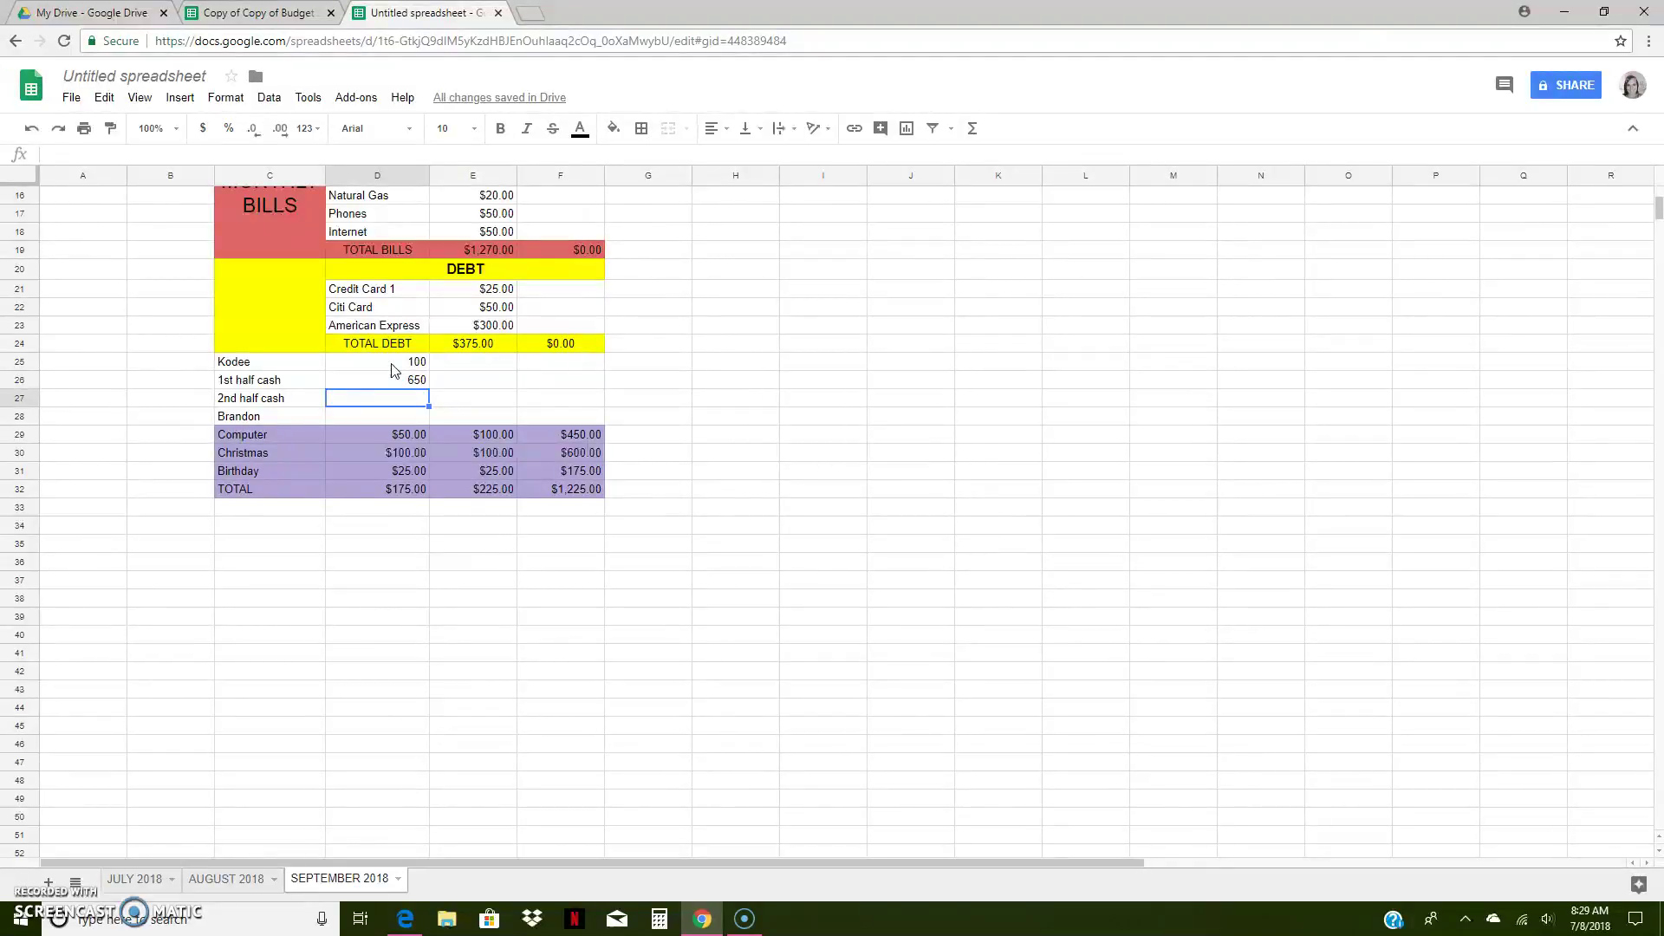
pyautogui.write('350')
pyautogui.press('Return')
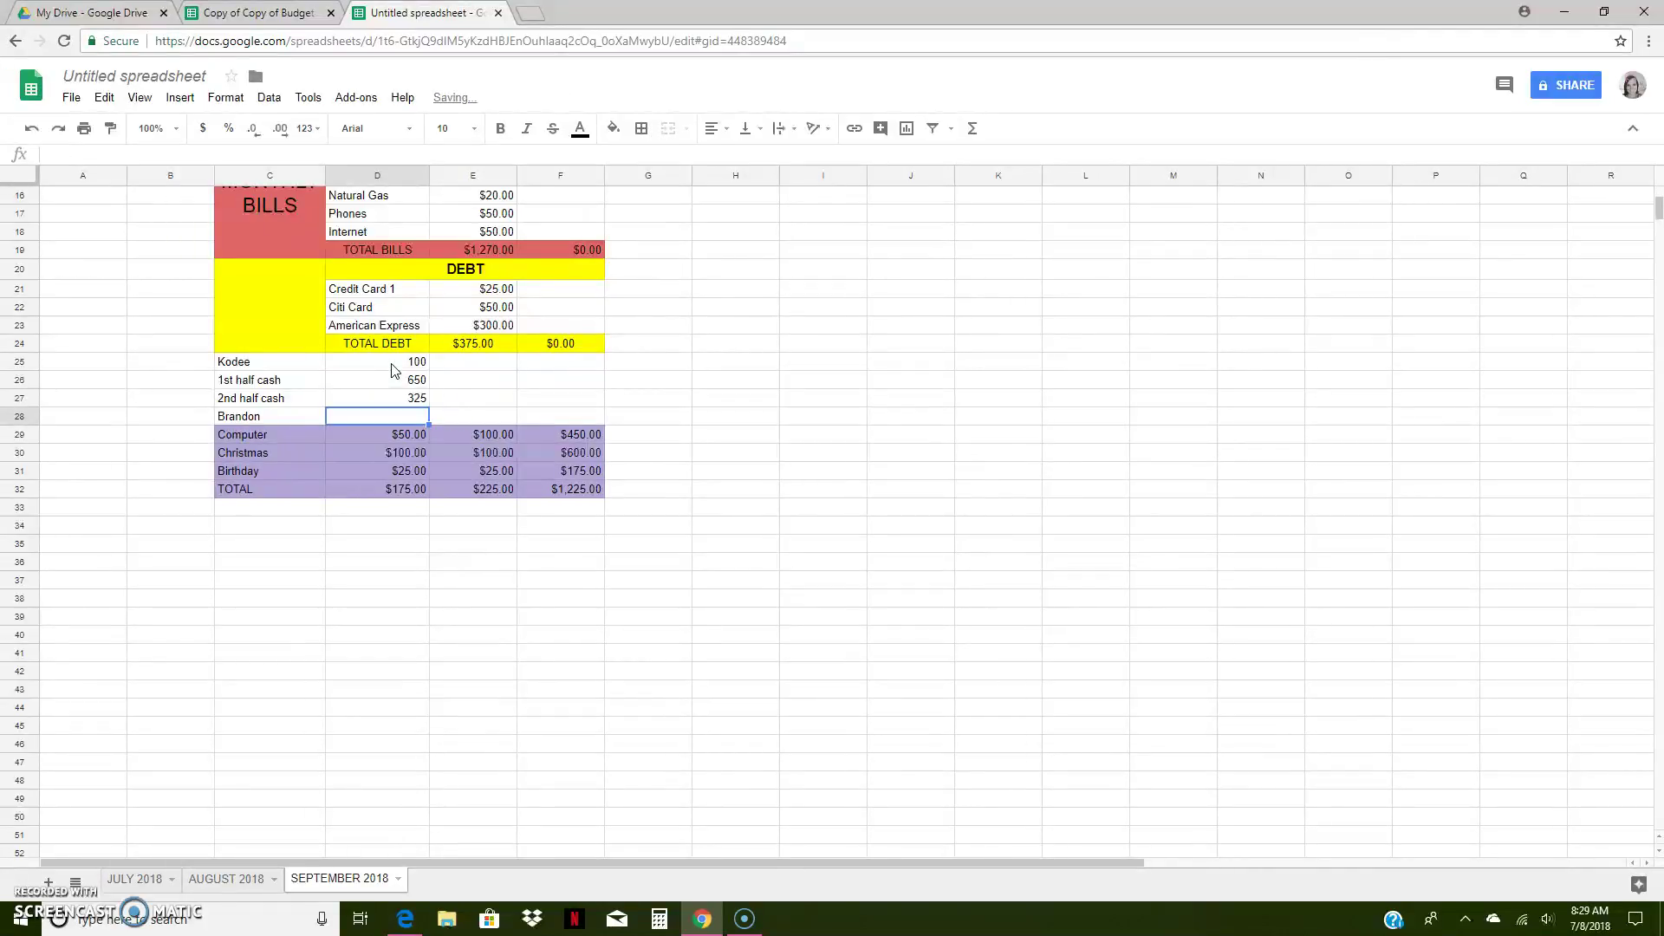
pyautogui.write('100')
pyautogui.press('Return')
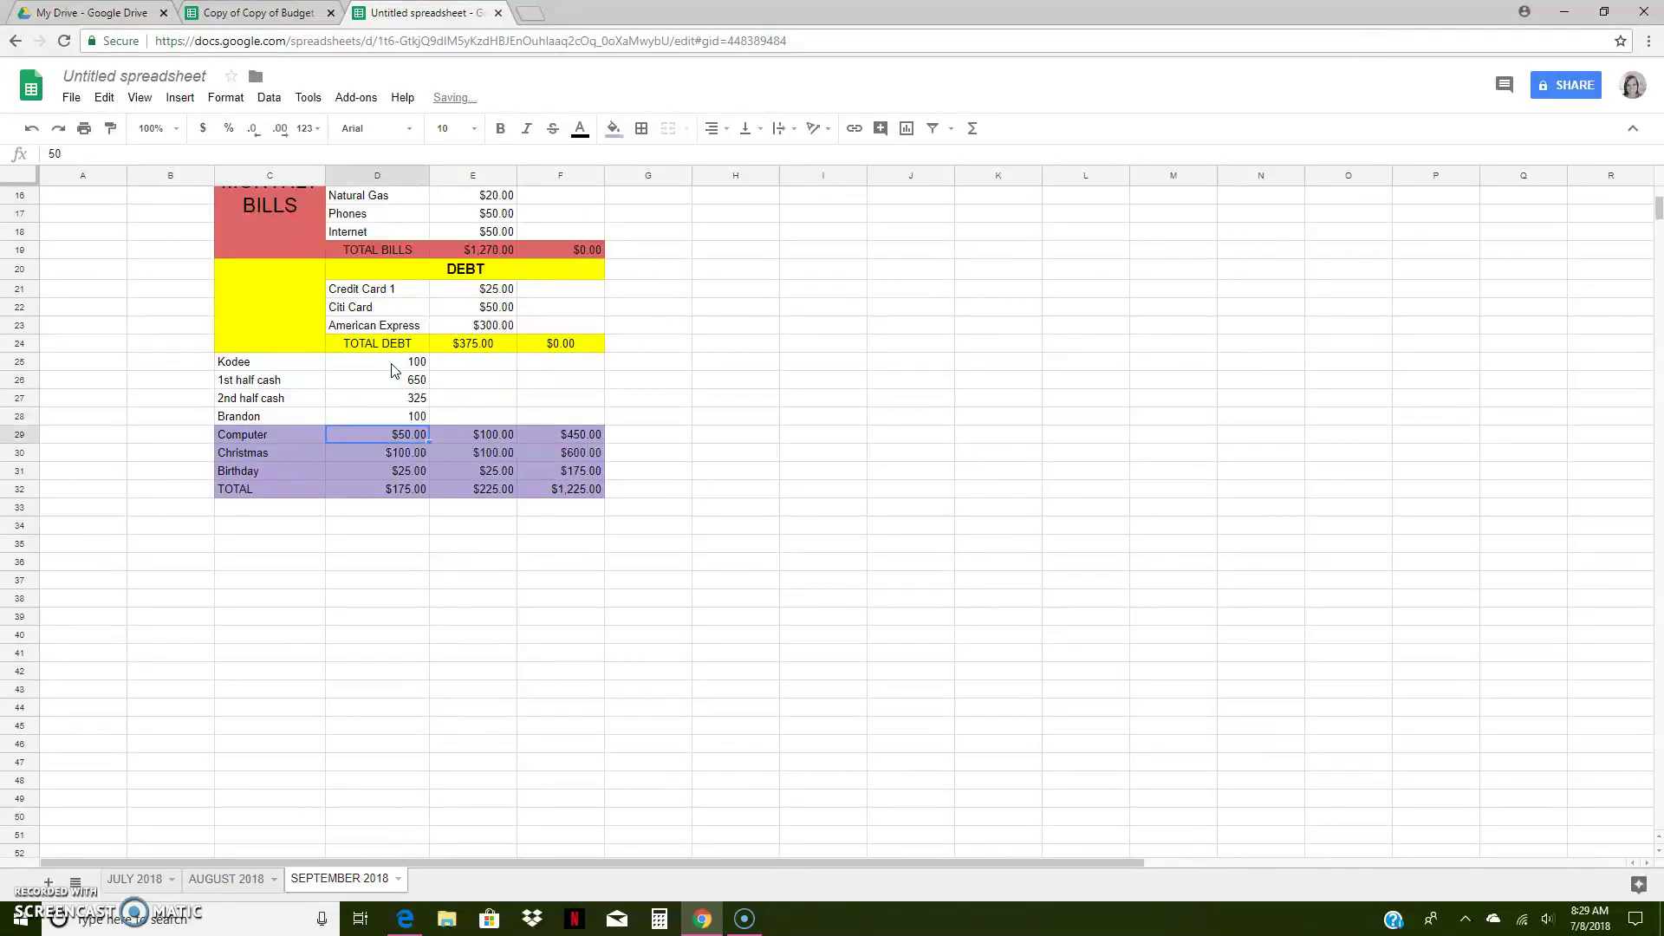
pyautogui.click(303, 568)
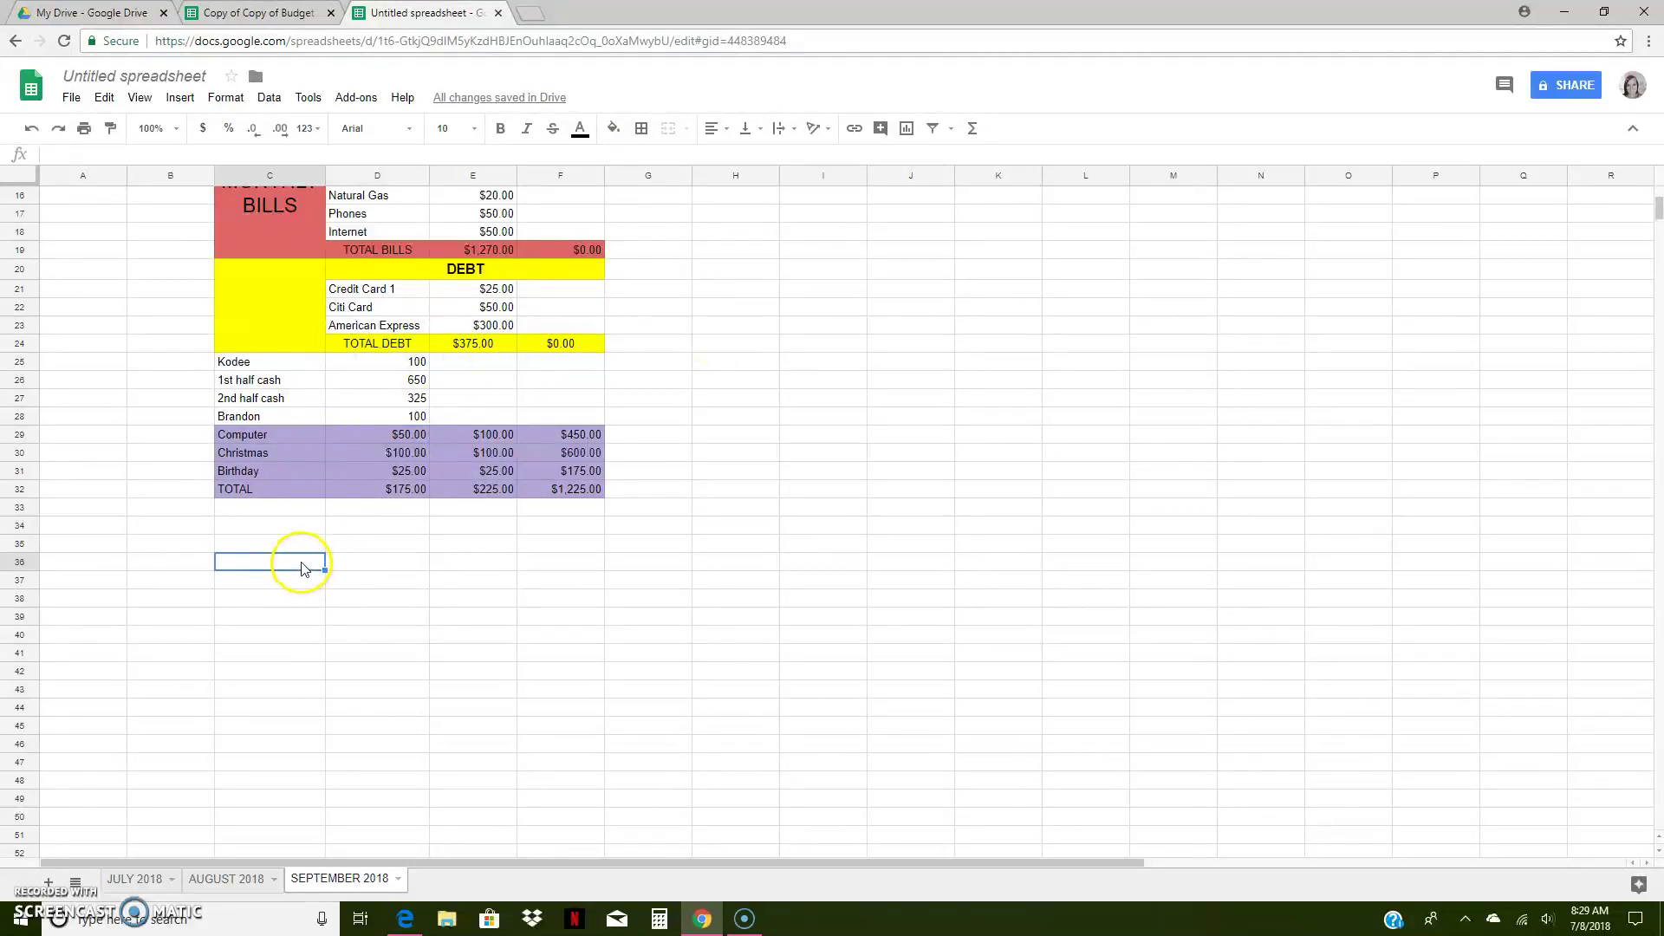
pyautogui.moveTo(343, 565); pyautogui.dragTo(489, 565)
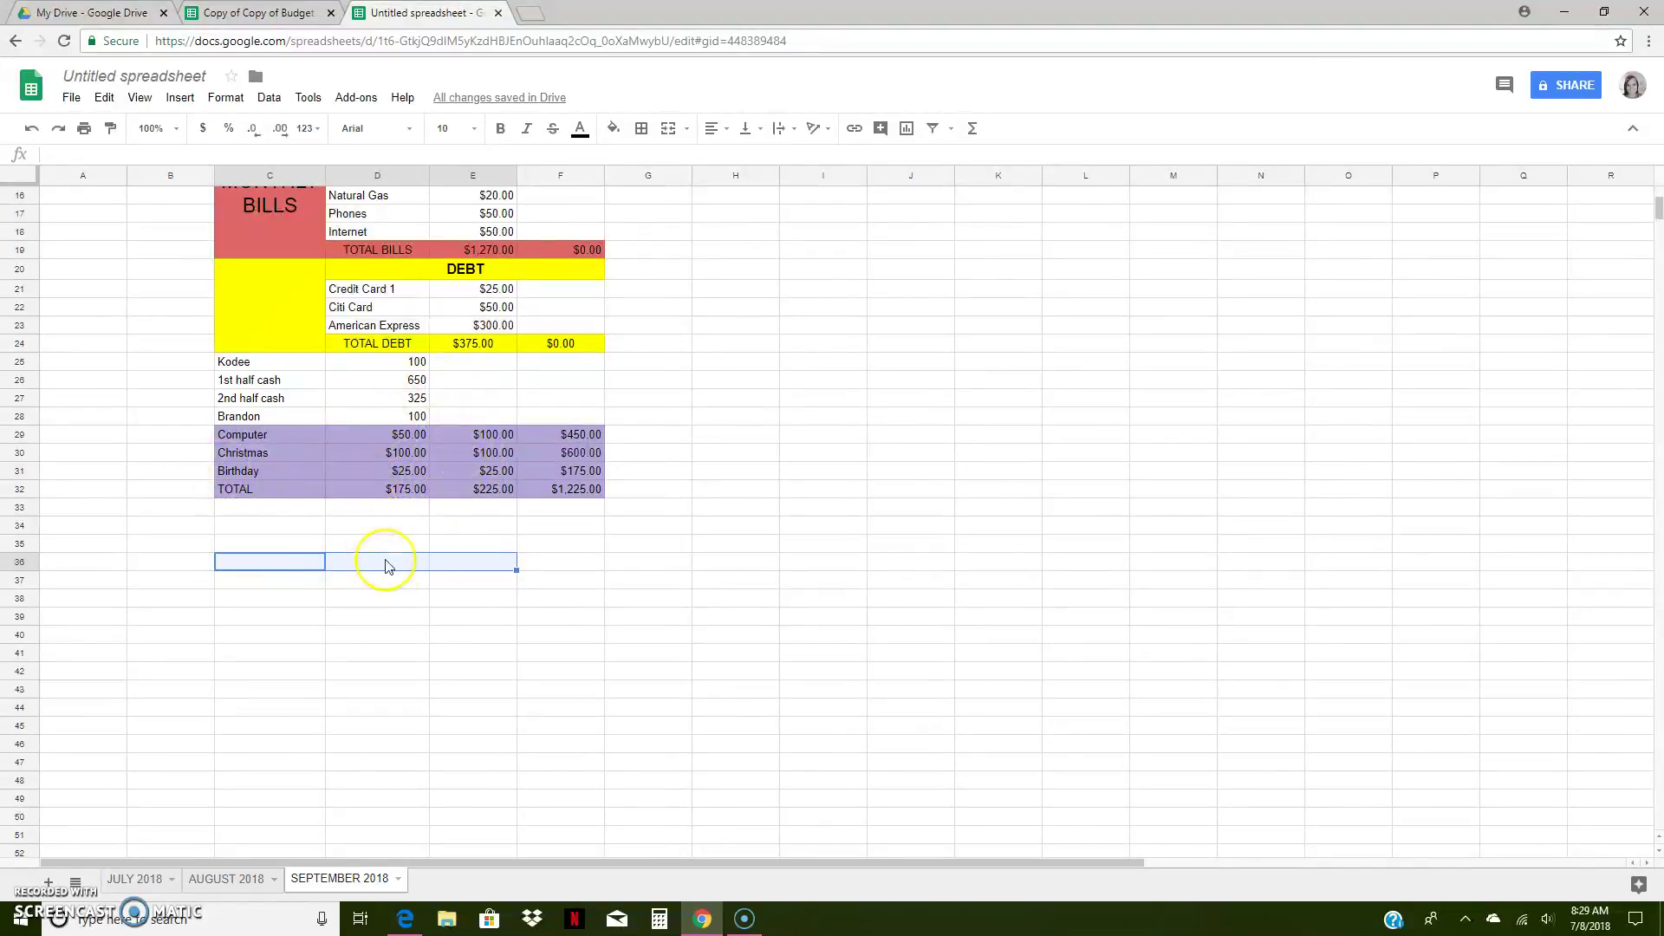
pyautogui.moveTo(386, 568); pyautogui.dragTo(582, 665)
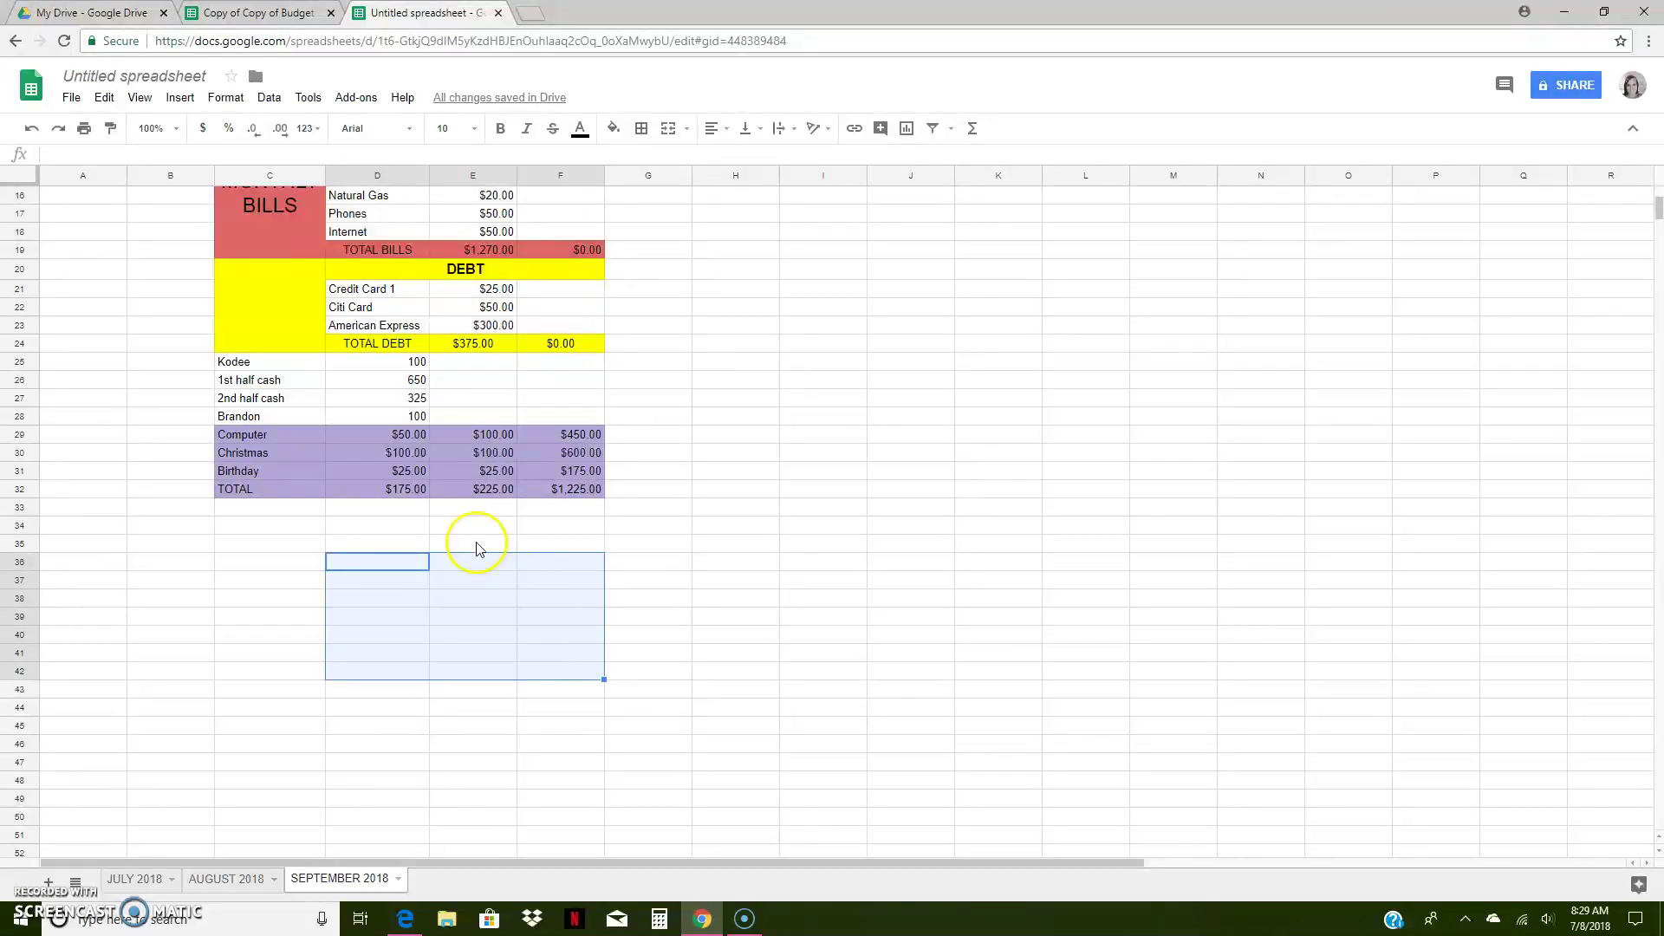
pyautogui.click(688, 581)
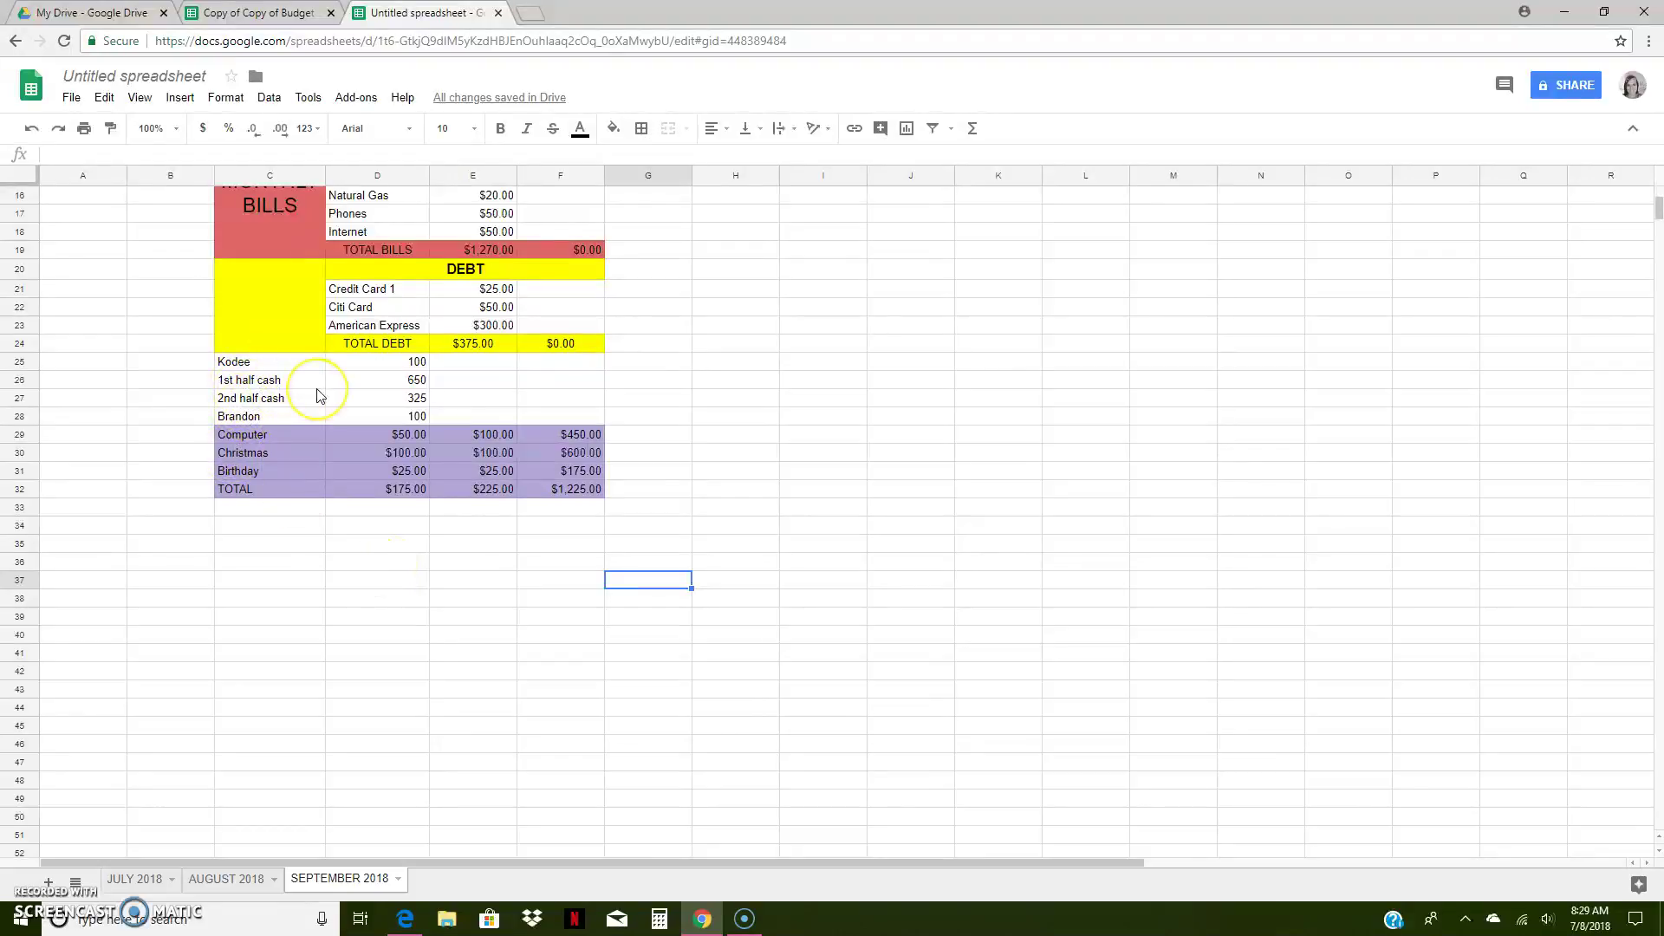
# - Move the cash labels and amounts from C25:D28 one column over to D25:E28
pyautogui.scroll(2, 317, 395)
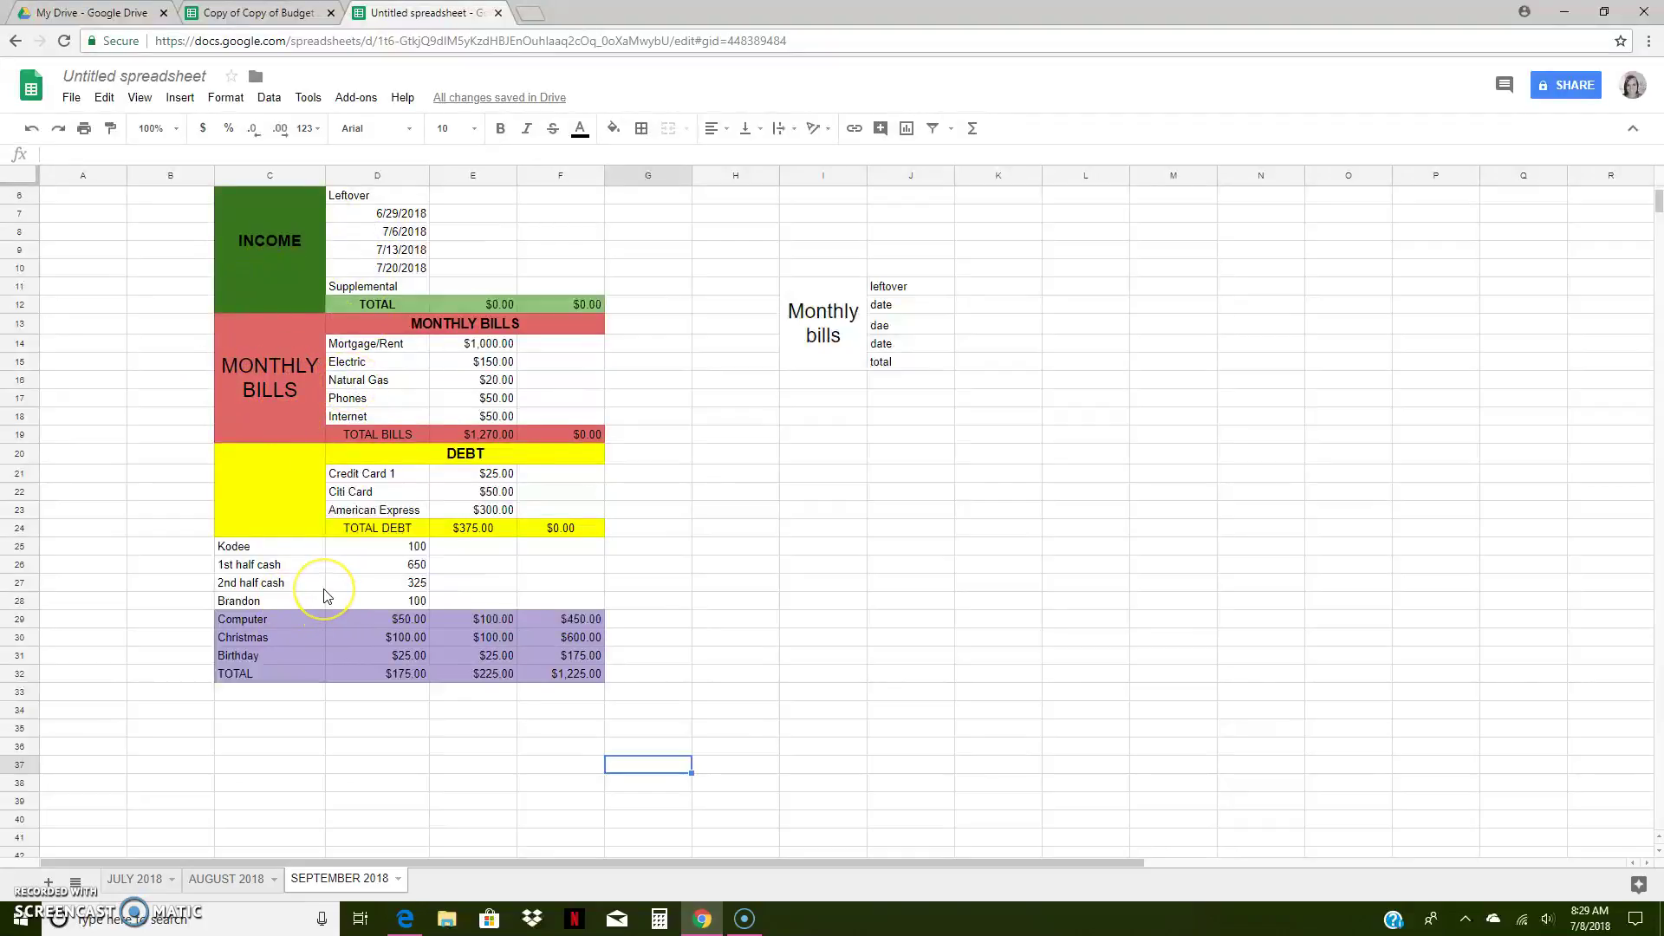
pyautogui.scroll(-3, 326, 595)
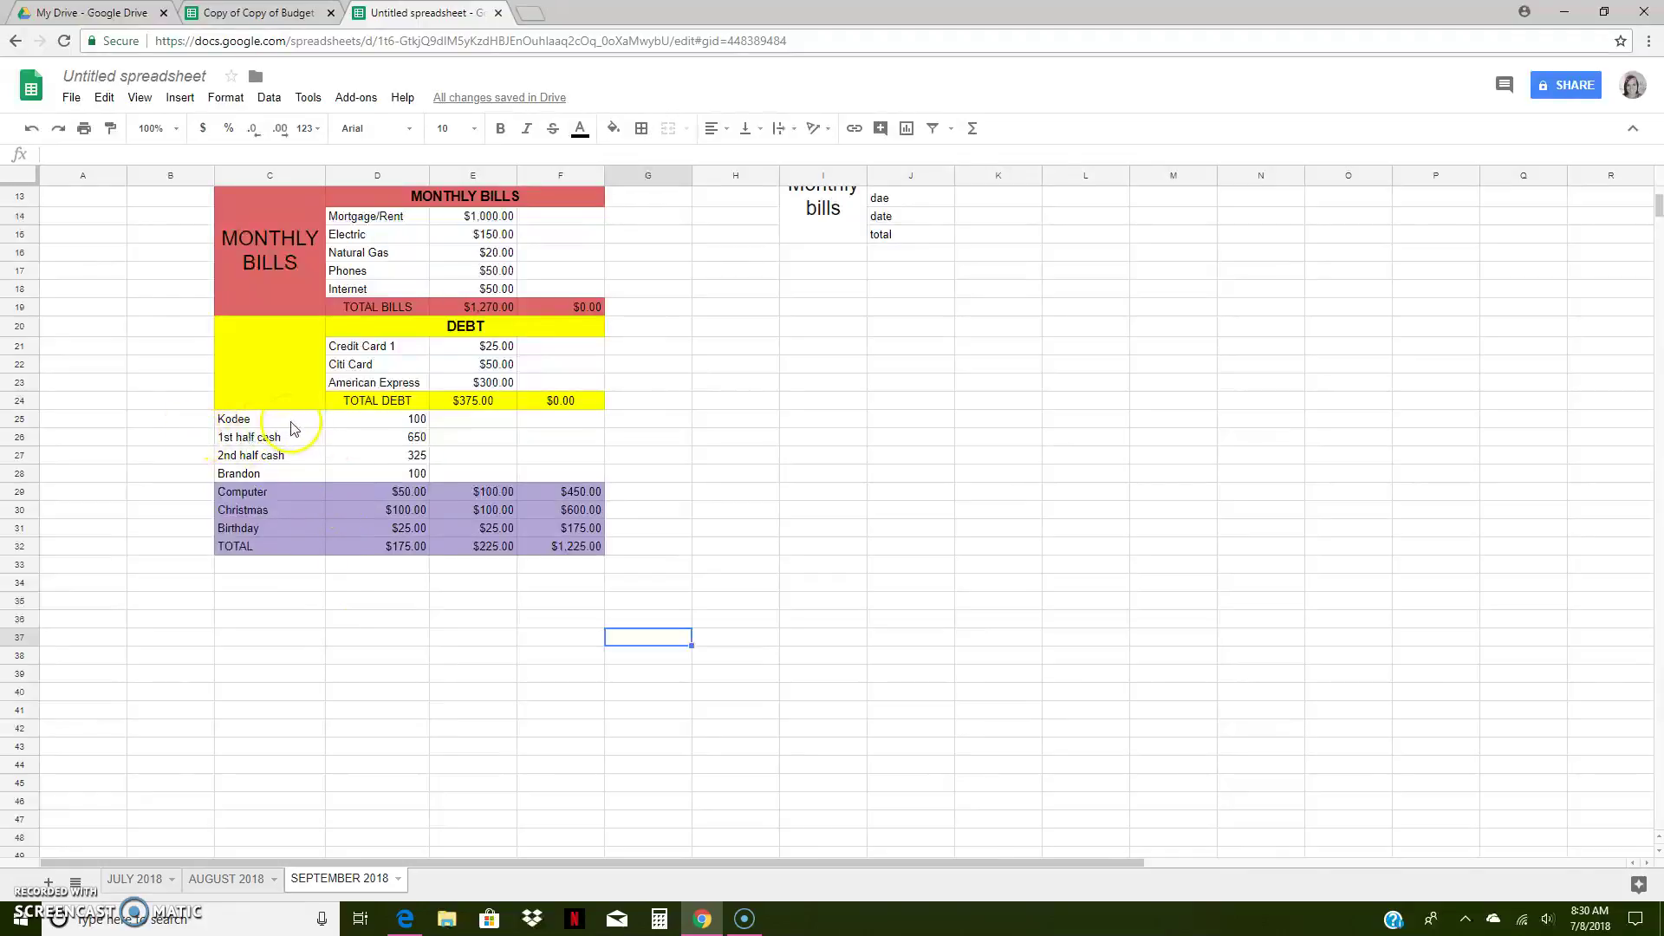
pyautogui.moveTo(282, 424); pyautogui.dragTo(398, 476)
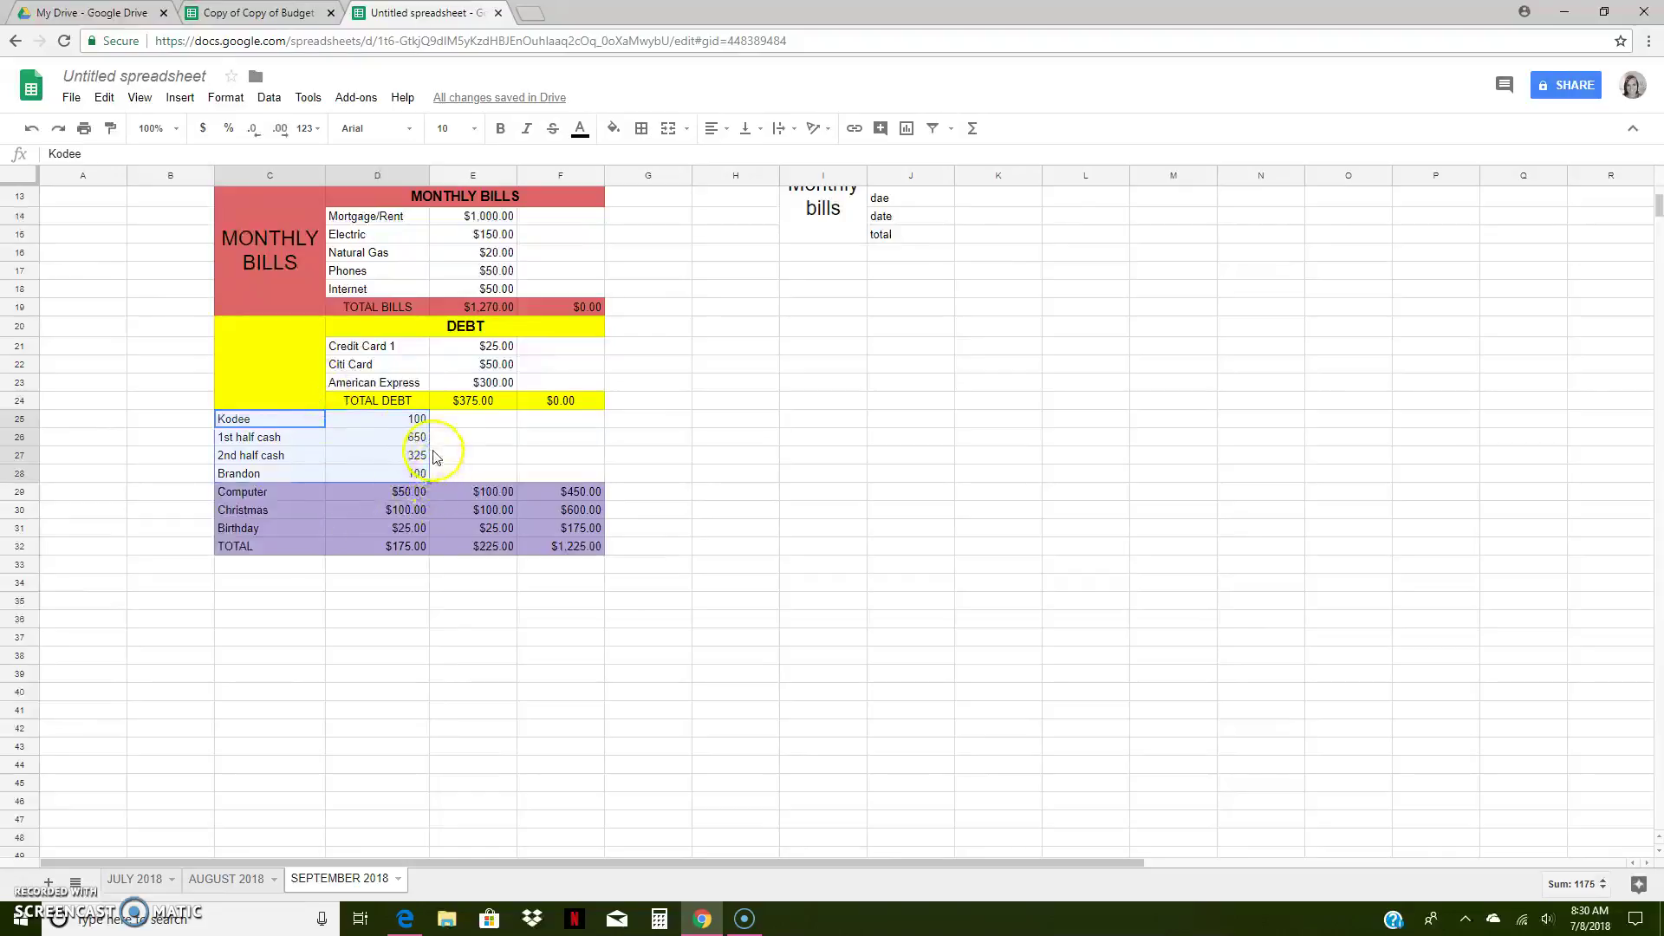
pyautogui.hotkey('ctrl', 'c')
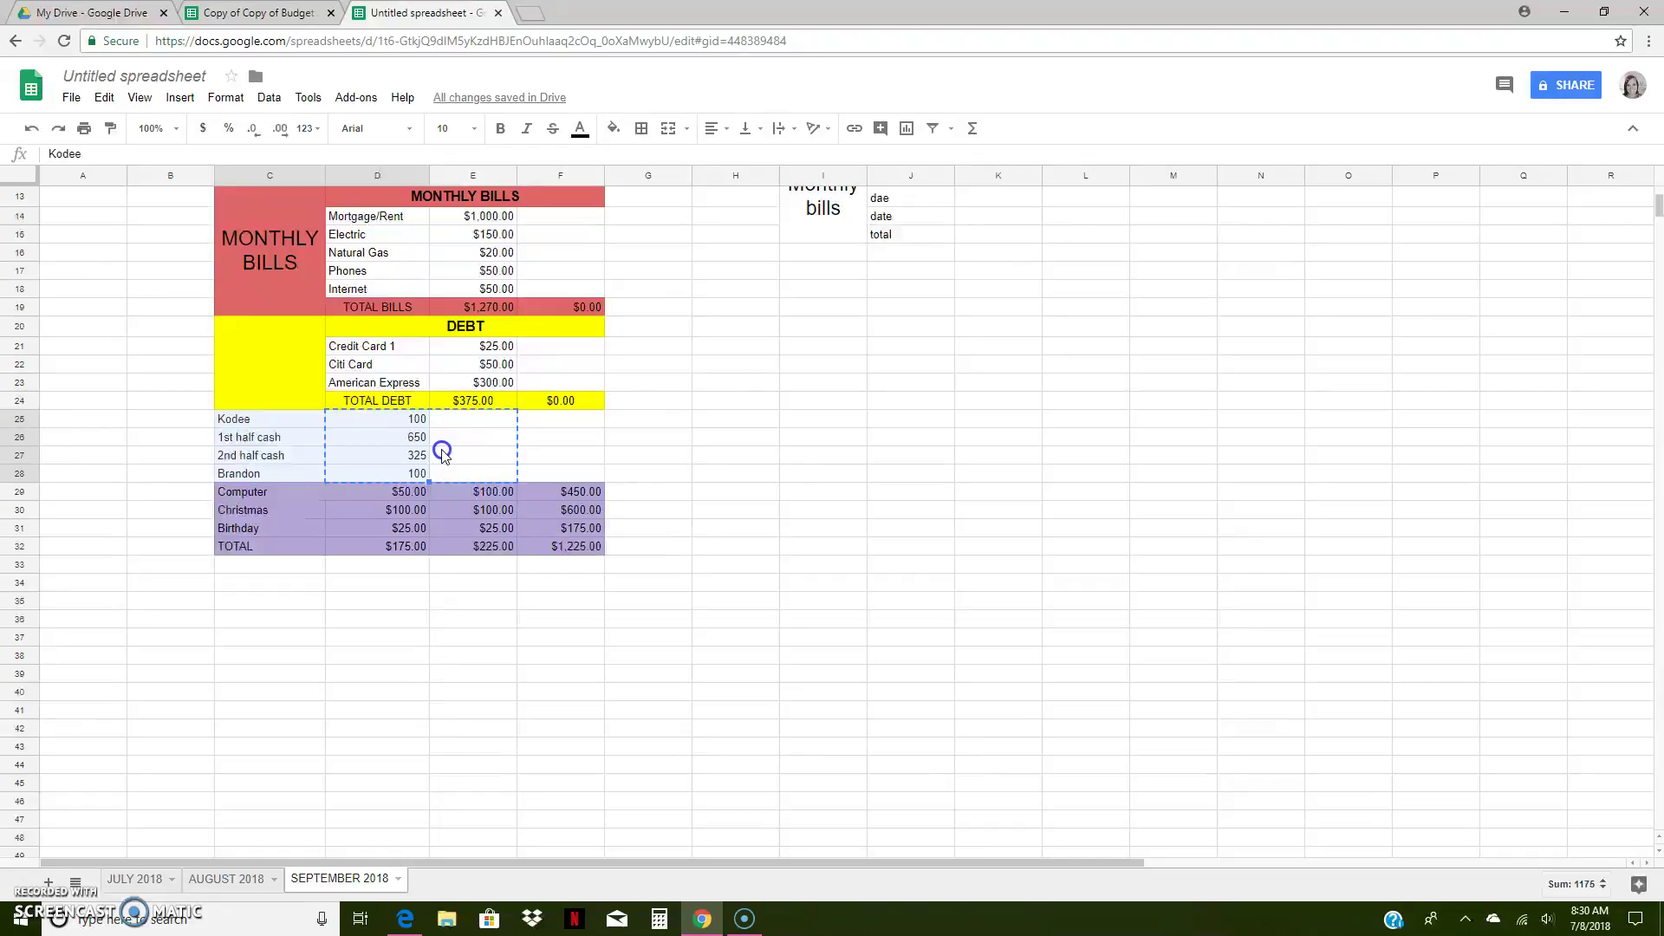
pyautogui.moveTo(442, 452); pyautogui.dragTo(442, 454)
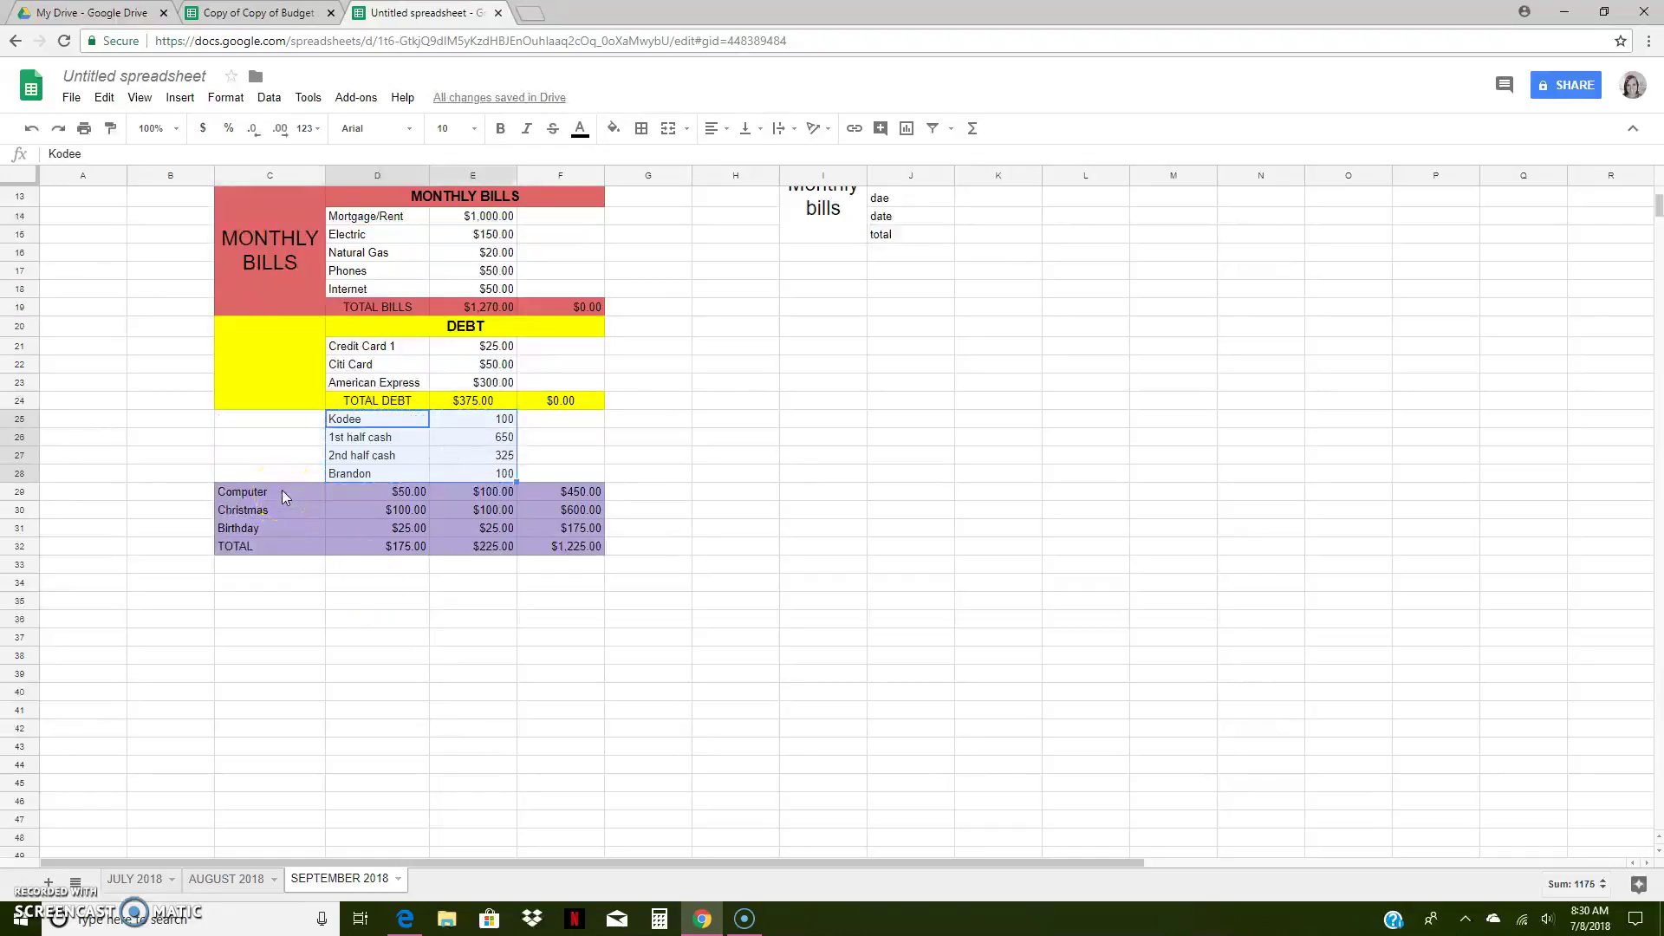
# - Merge the empty cells C25:C28 beside the cash rows and fill them with bright green
pyautogui.click(275, 435)
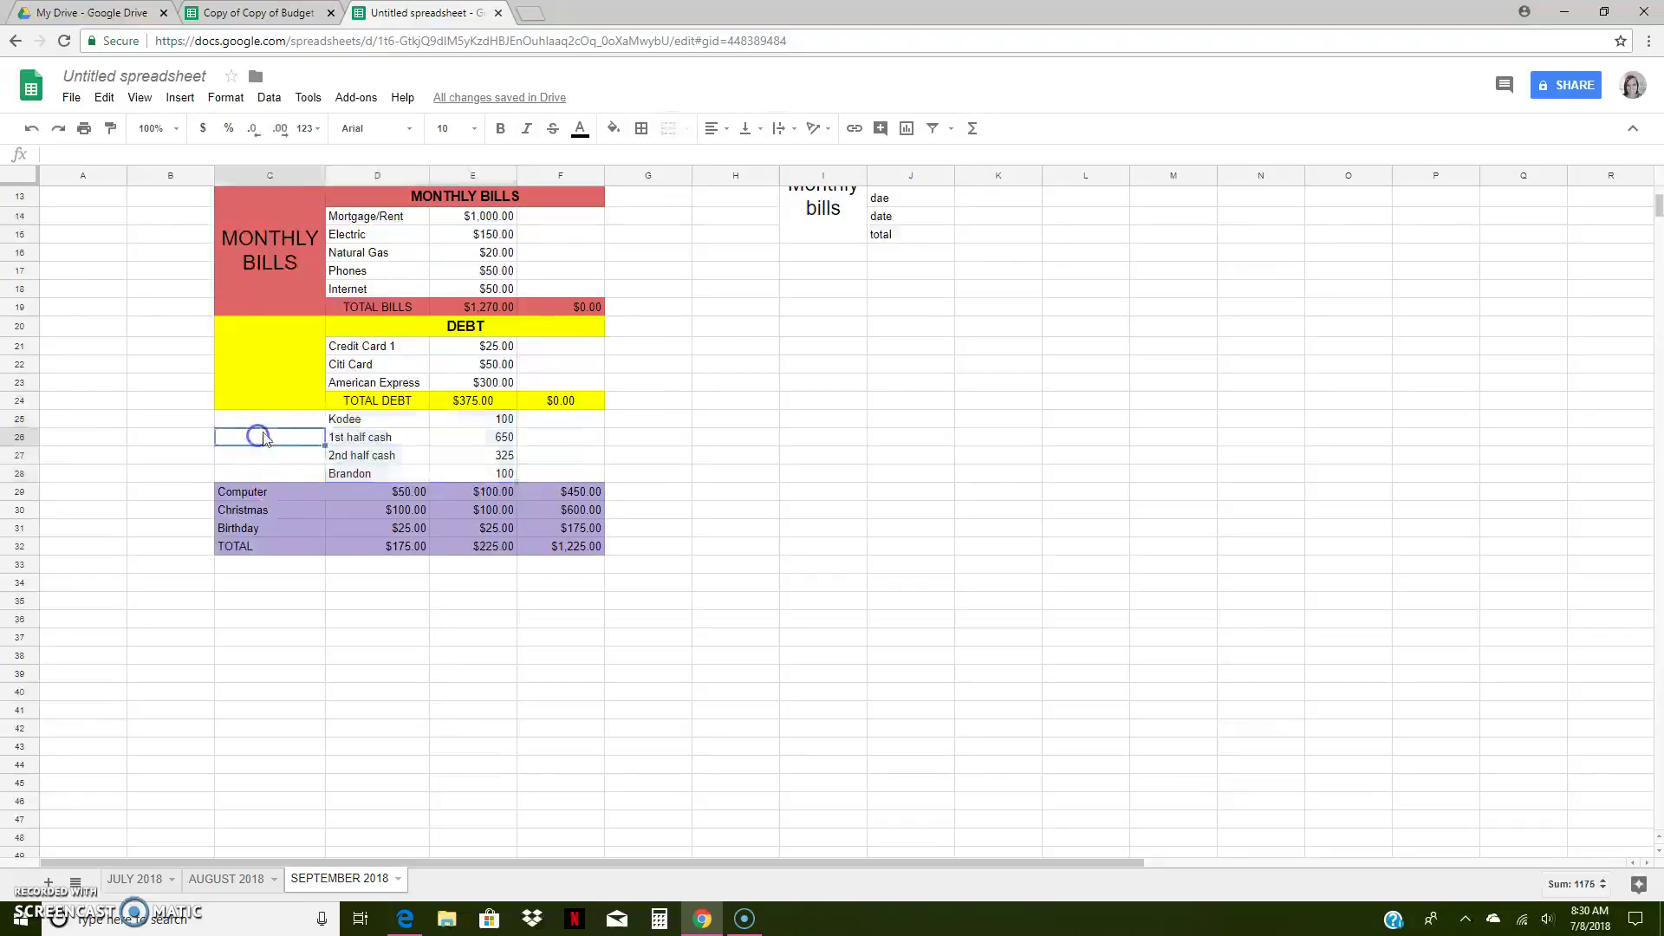
pyautogui.moveTo(280, 423); pyautogui.dragTo(286, 473)
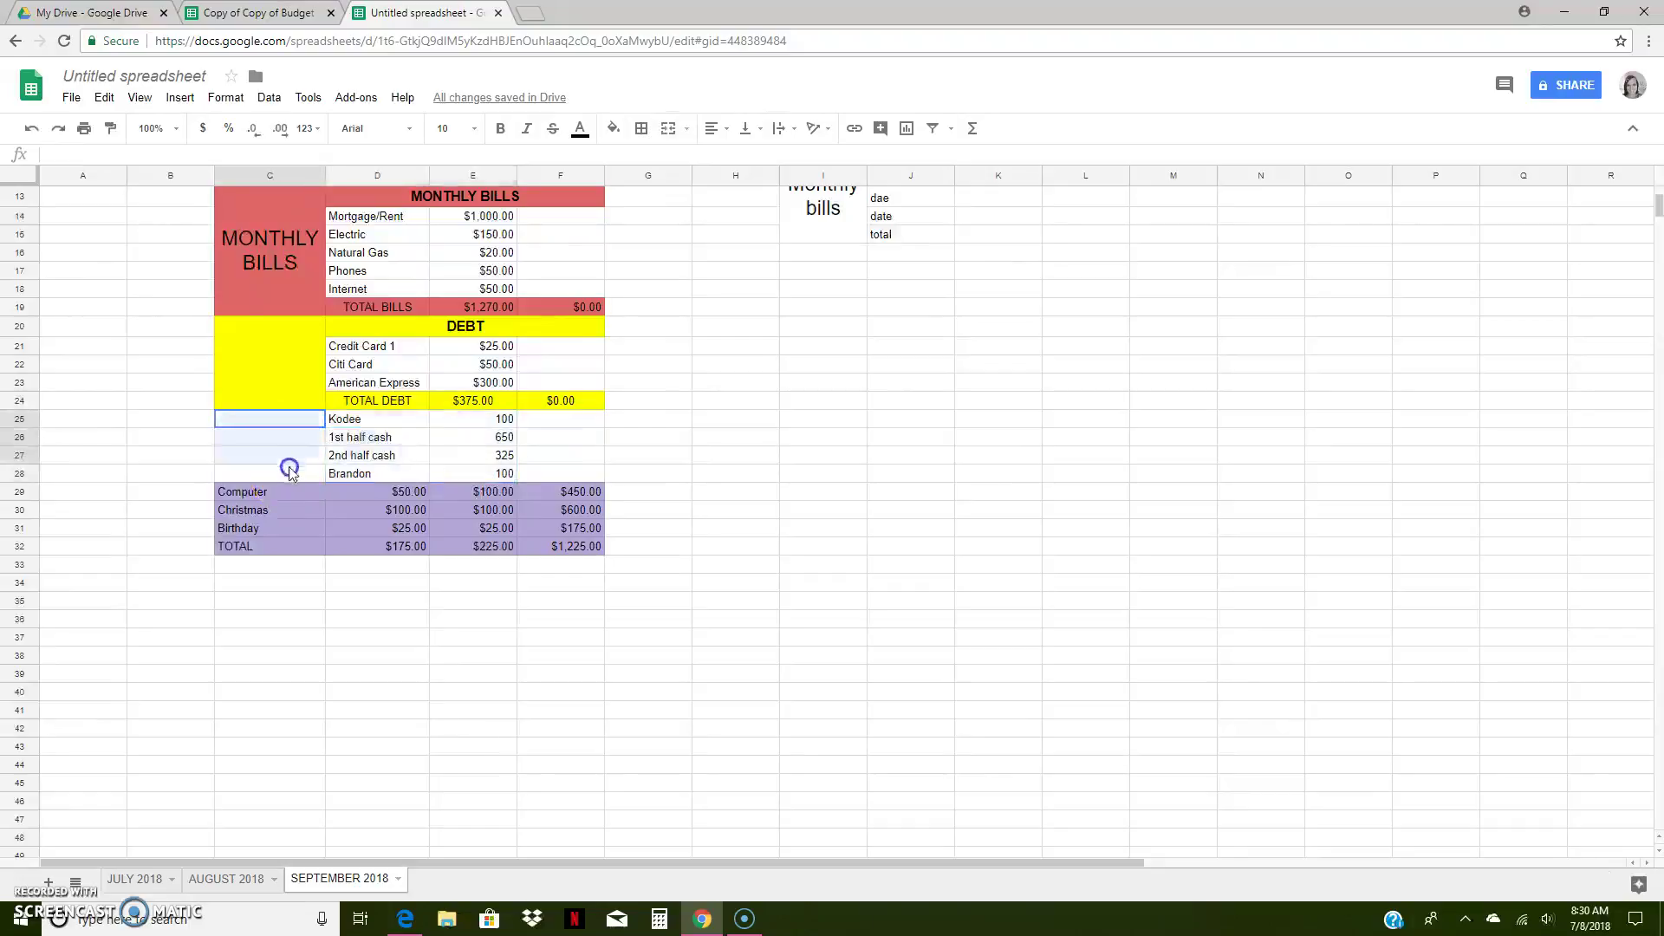
pyautogui.click(613, 129)
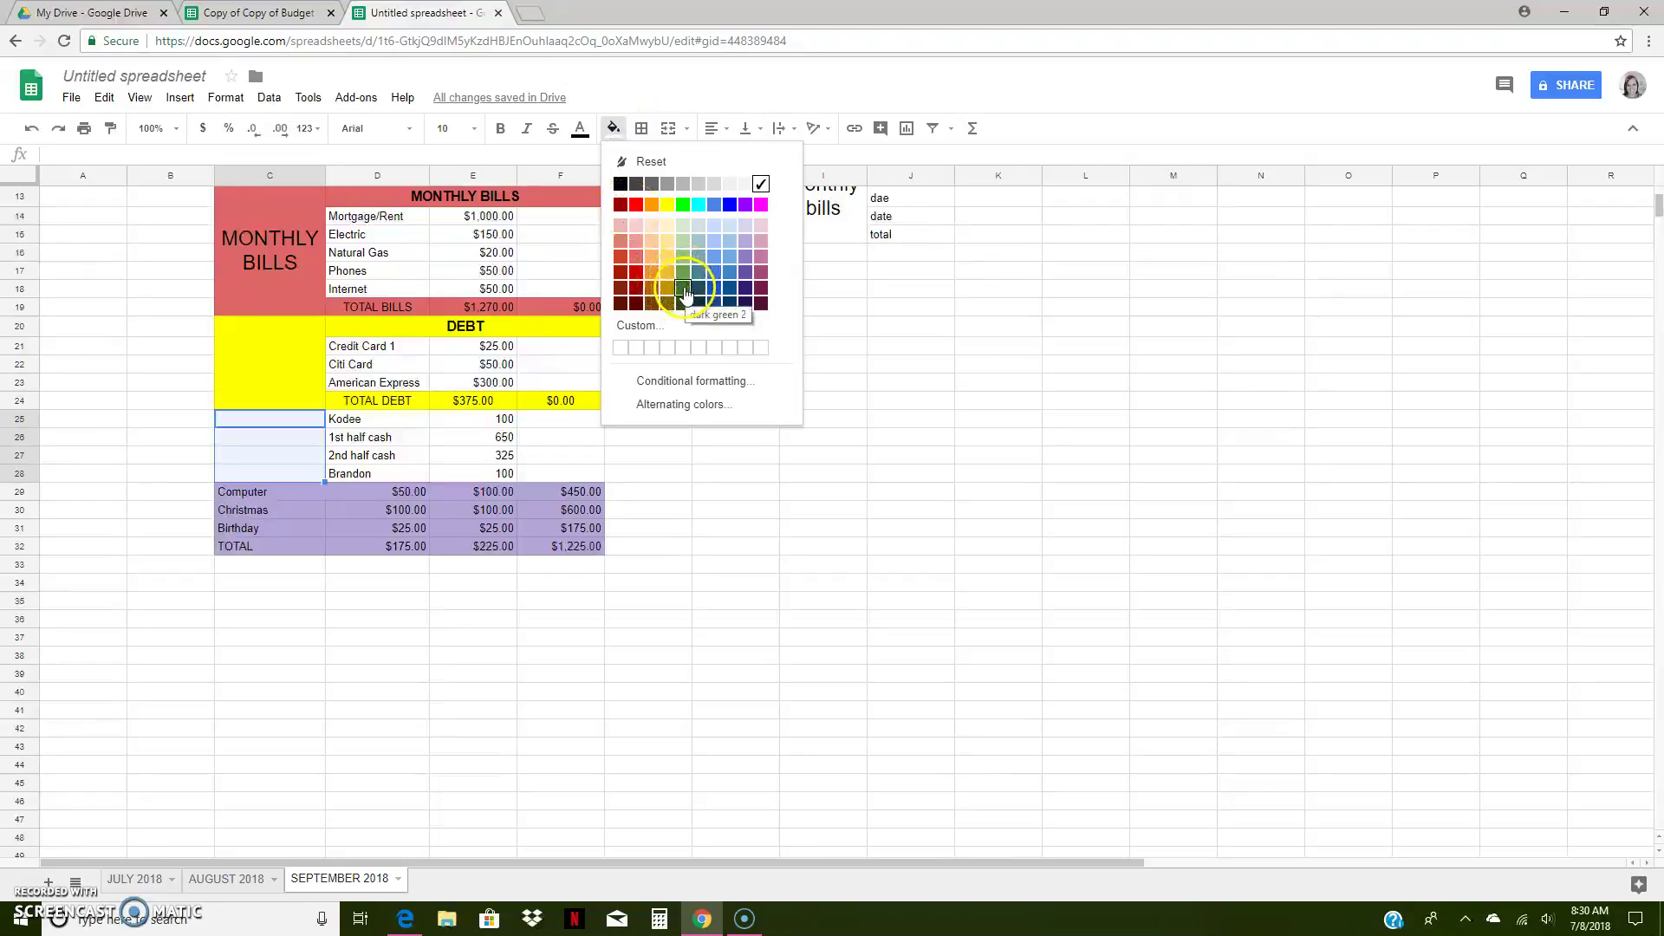
pyautogui.click(682, 206)
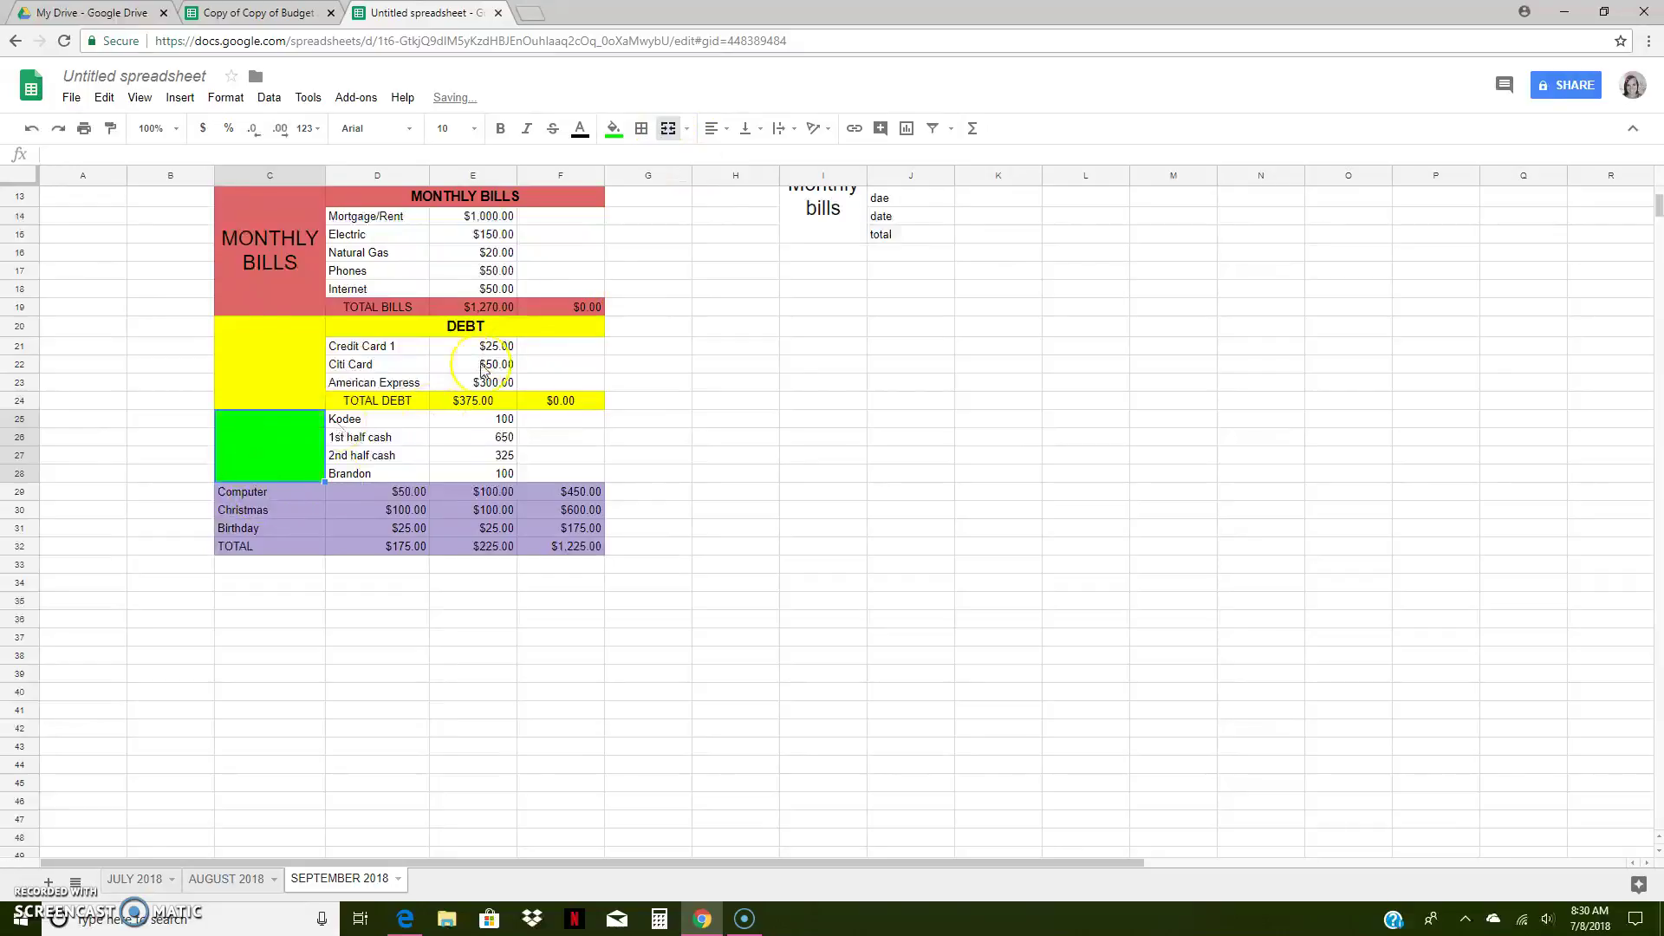
# - Center the green merged cell's content horizontally and vertically and enter CASH in it
pyautogui.click(712, 131)
pyautogui.click(737, 157)
pyautogui.click(758, 136)
pyautogui.click(766, 156)
pyautogui.write('CASH')
pyautogui.press('Return')
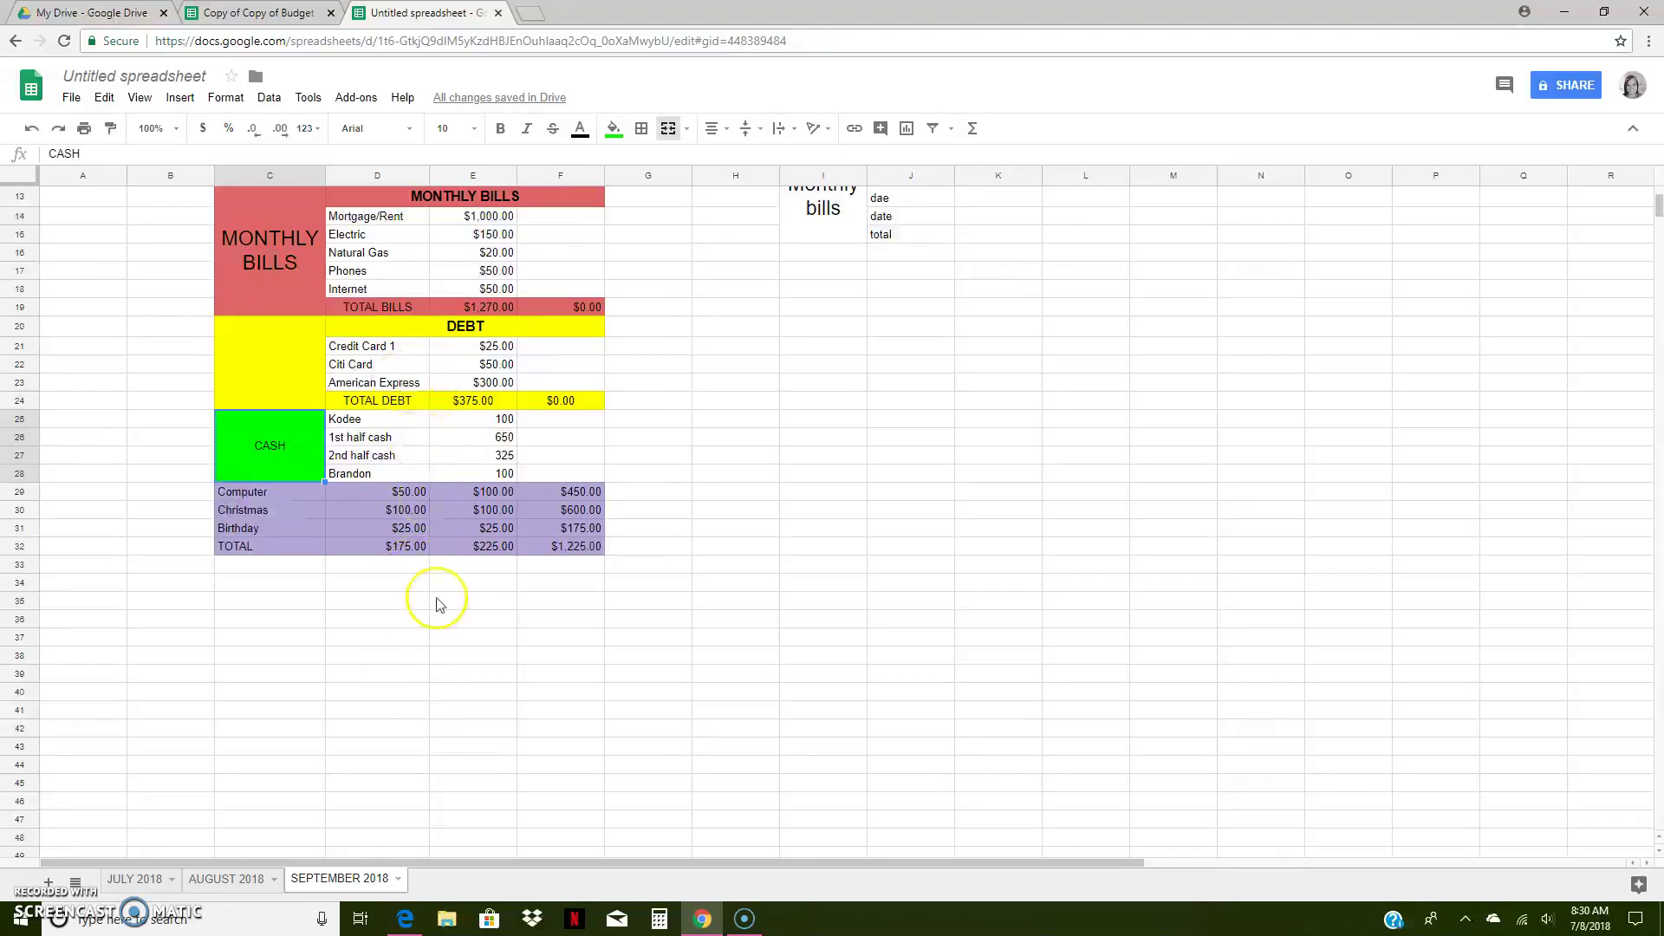
# - Fill D37:F37 below the savings rows with purple
pyautogui.scroll(-1, 390, 682)
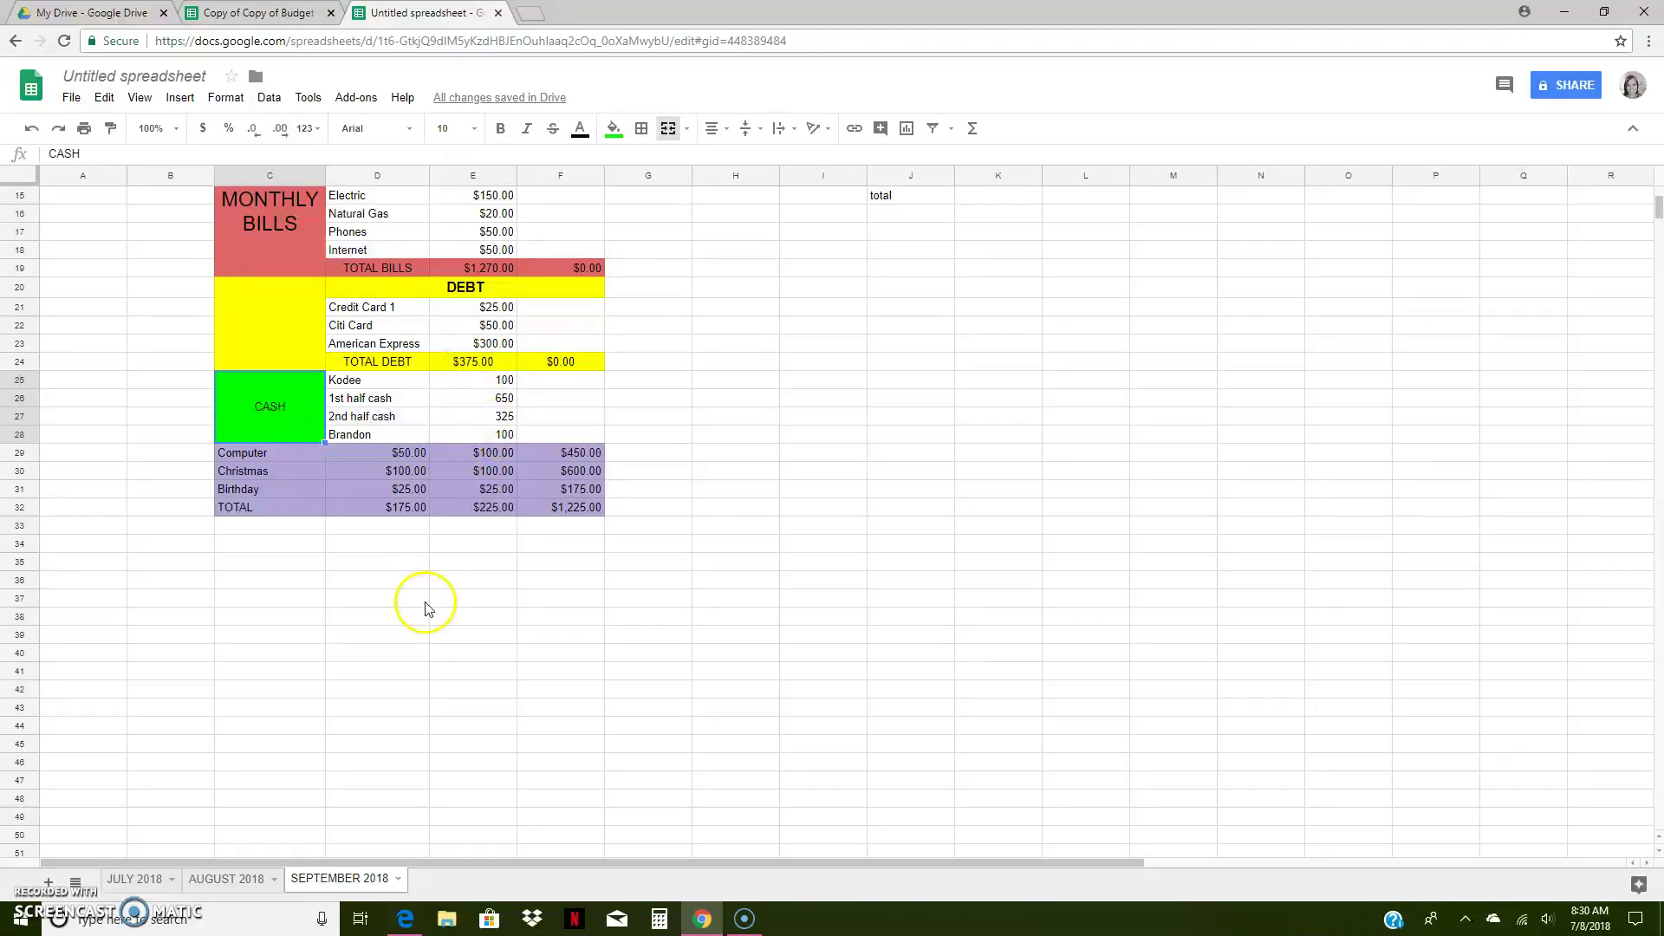
pyautogui.click(262, 598)
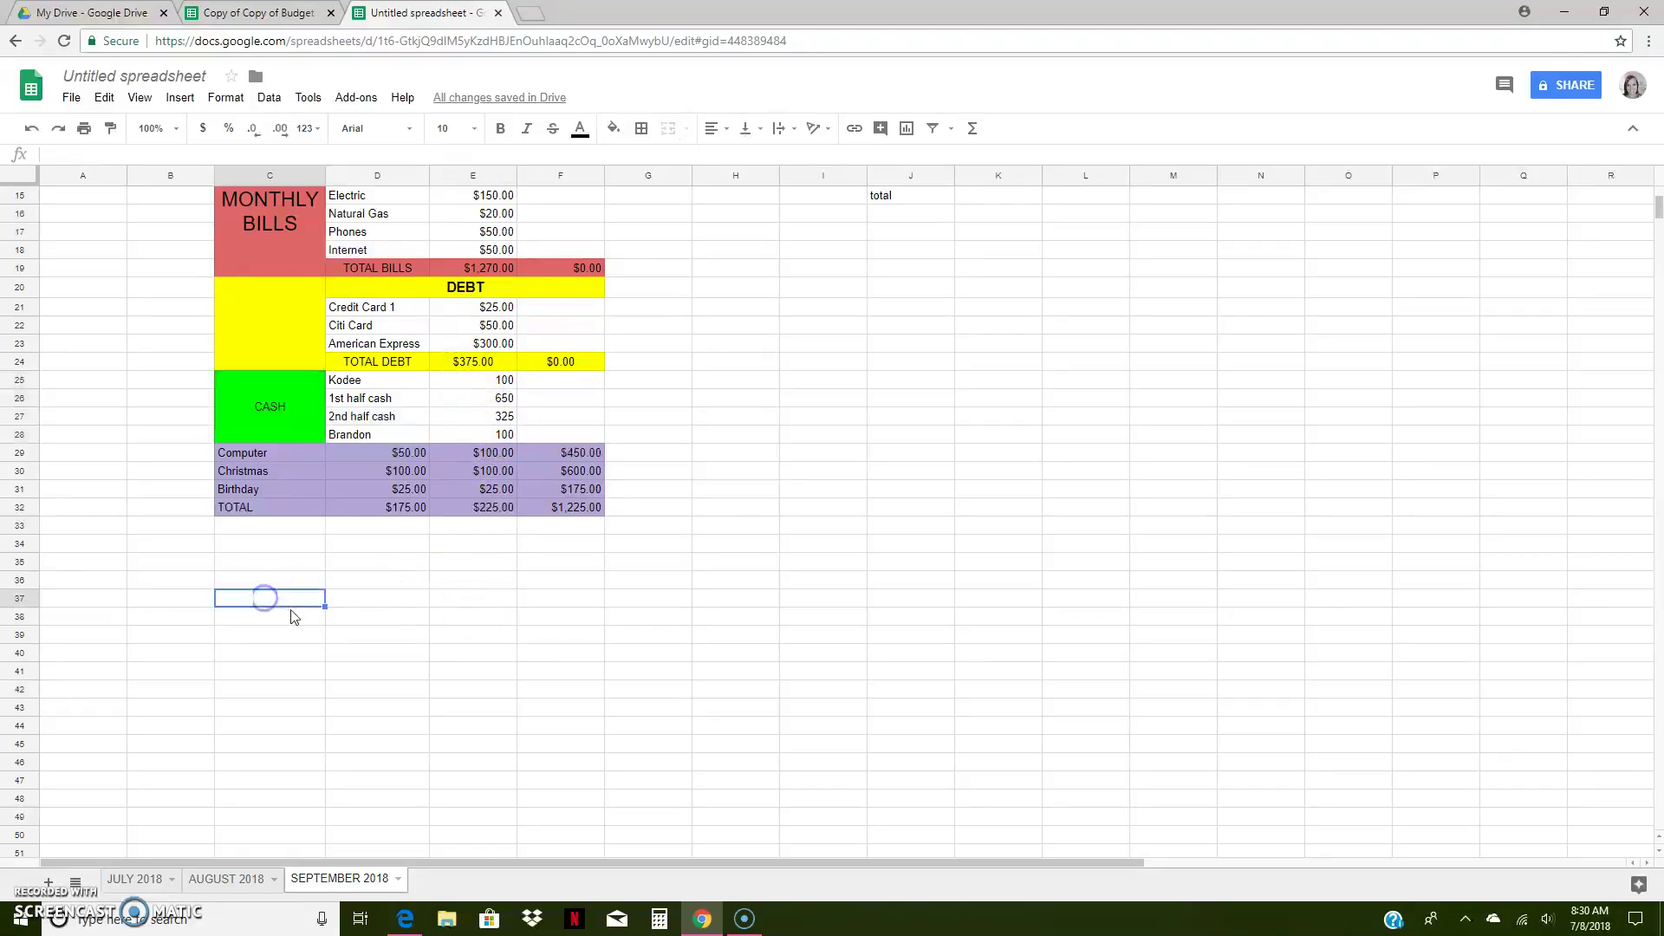
pyautogui.click(364, 605)
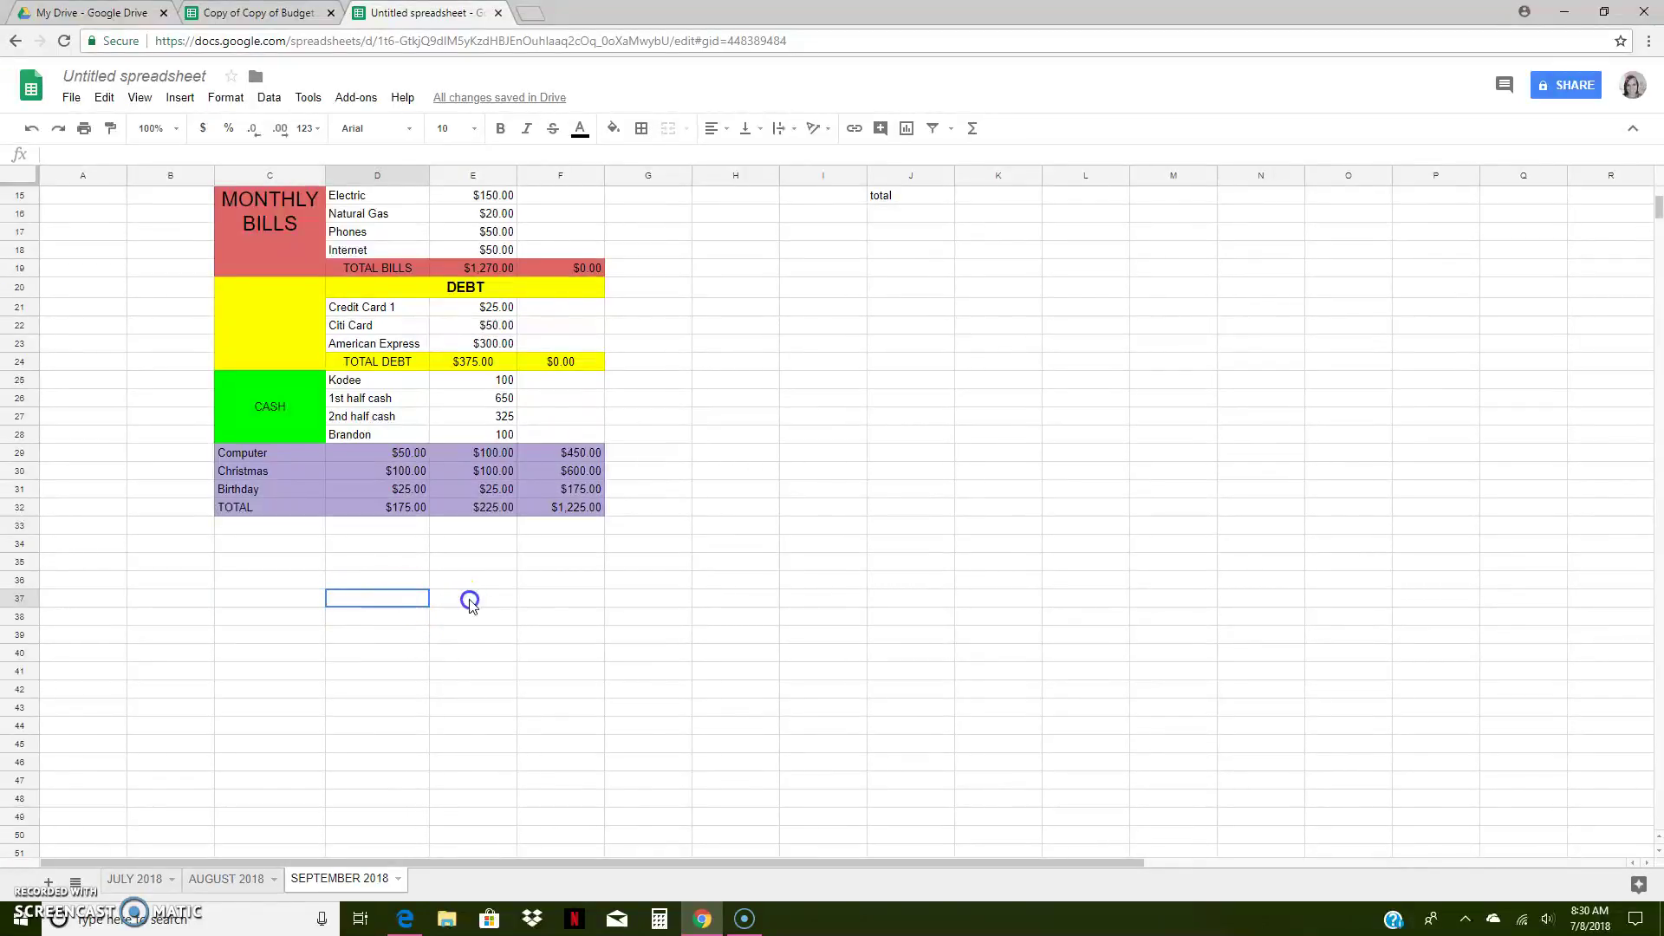
pyautogui.moveTo(469, 604); pyautogui.dragTo(573, 604)
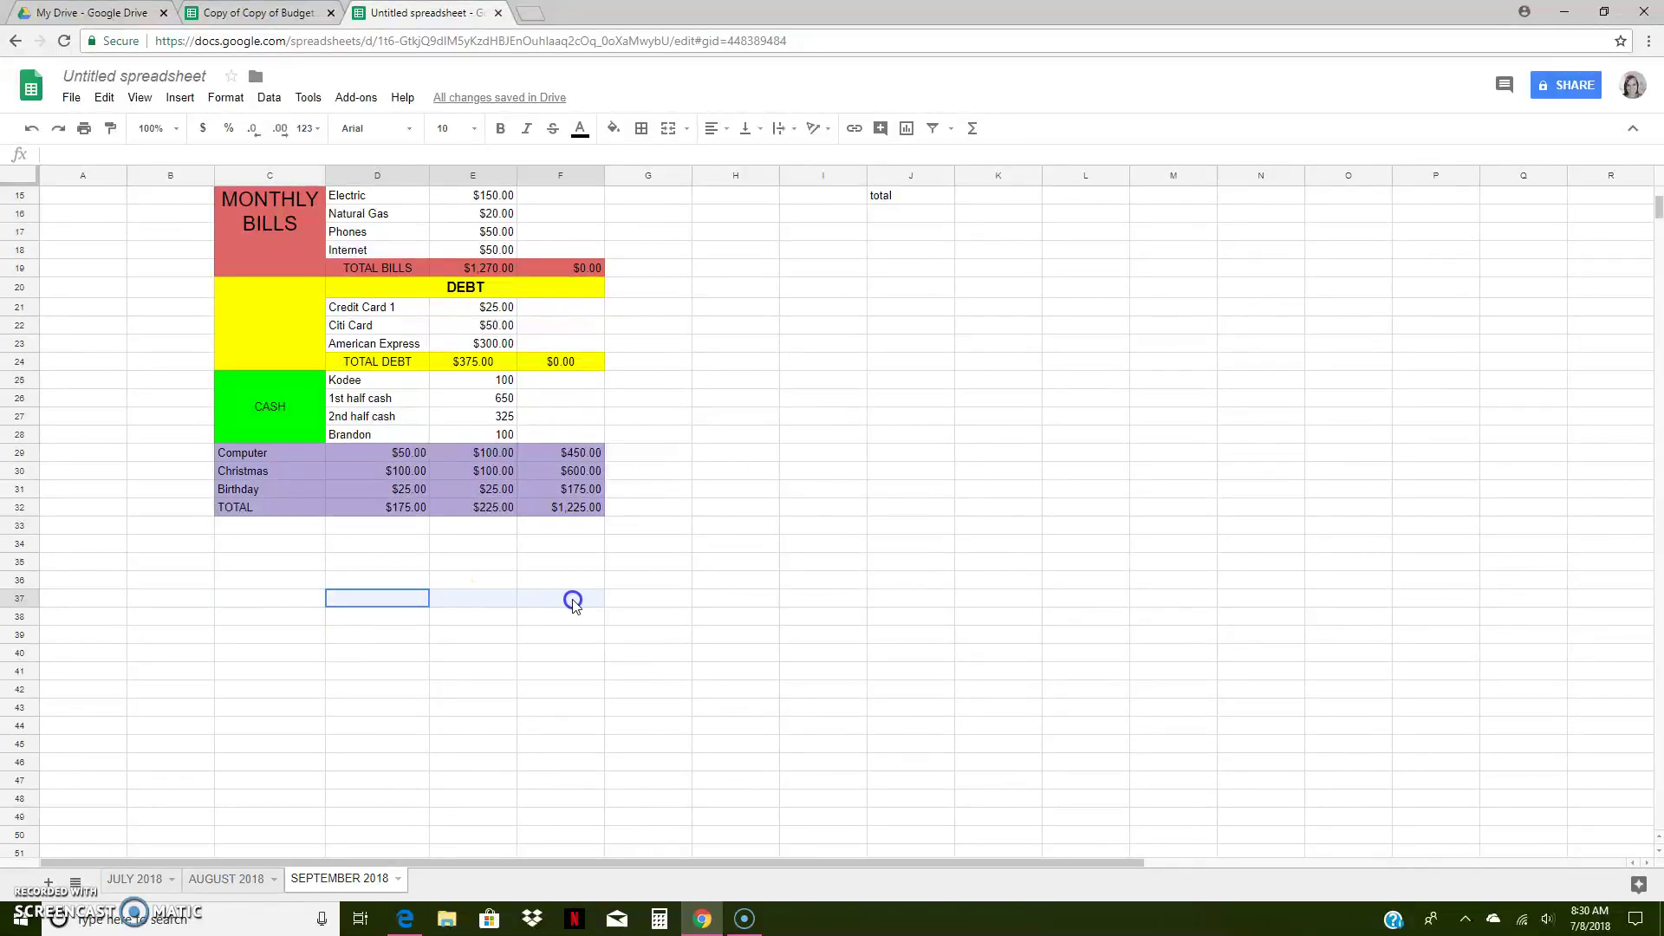
pyautogui.click(612, 128)
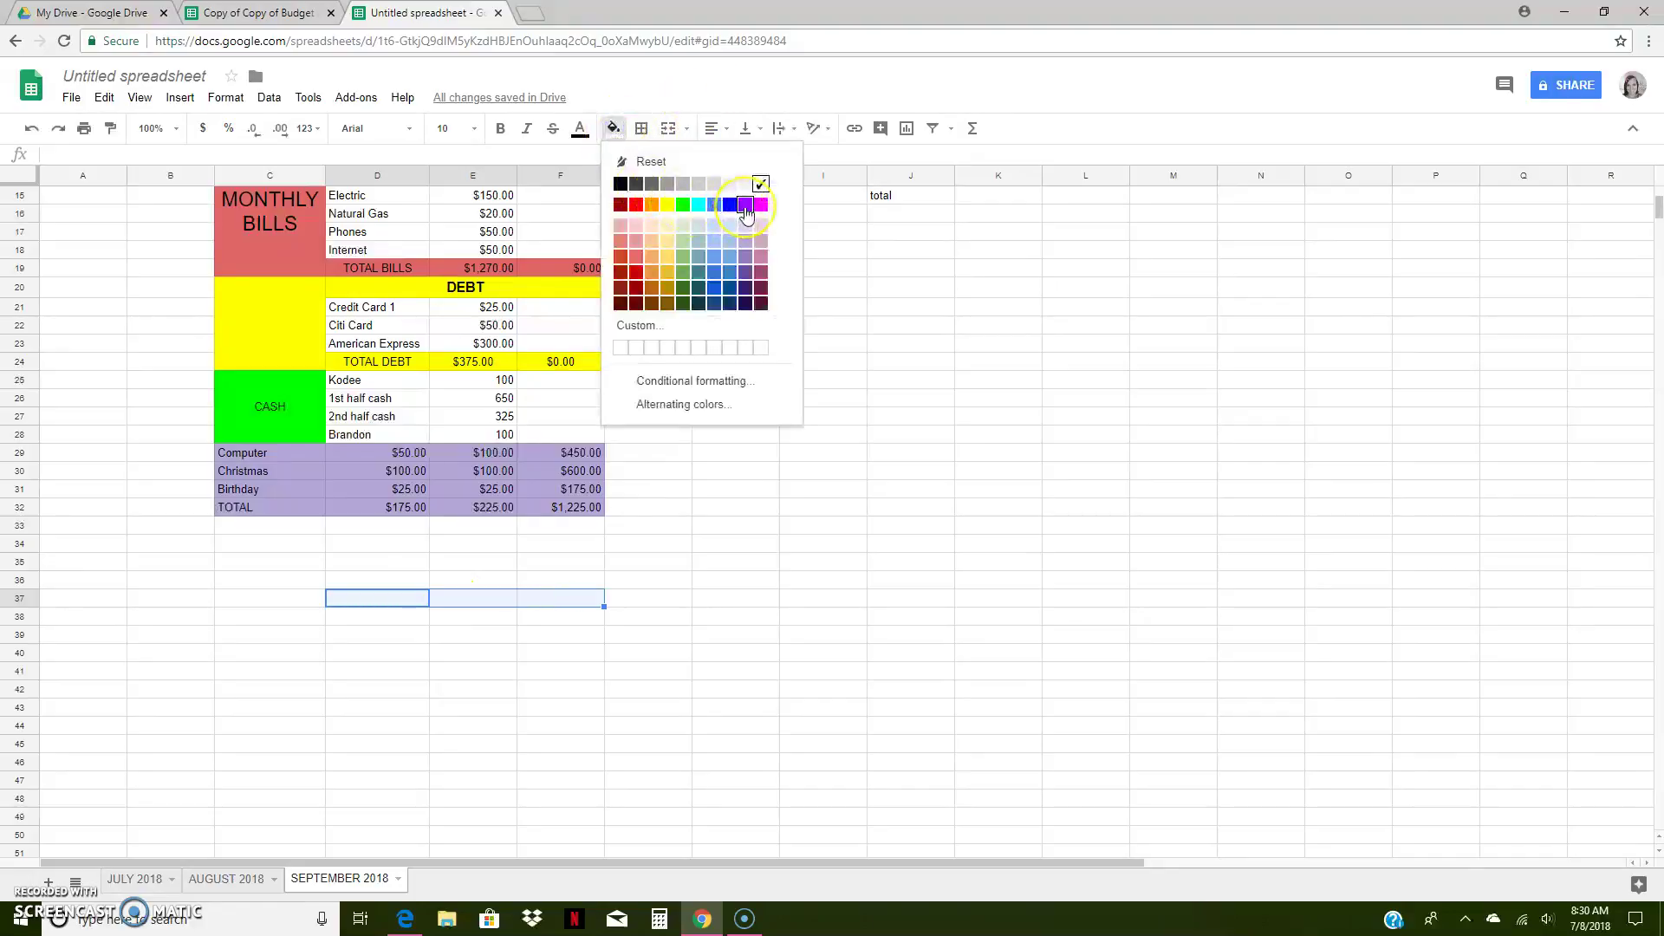
pyautogui.click(745, 205)
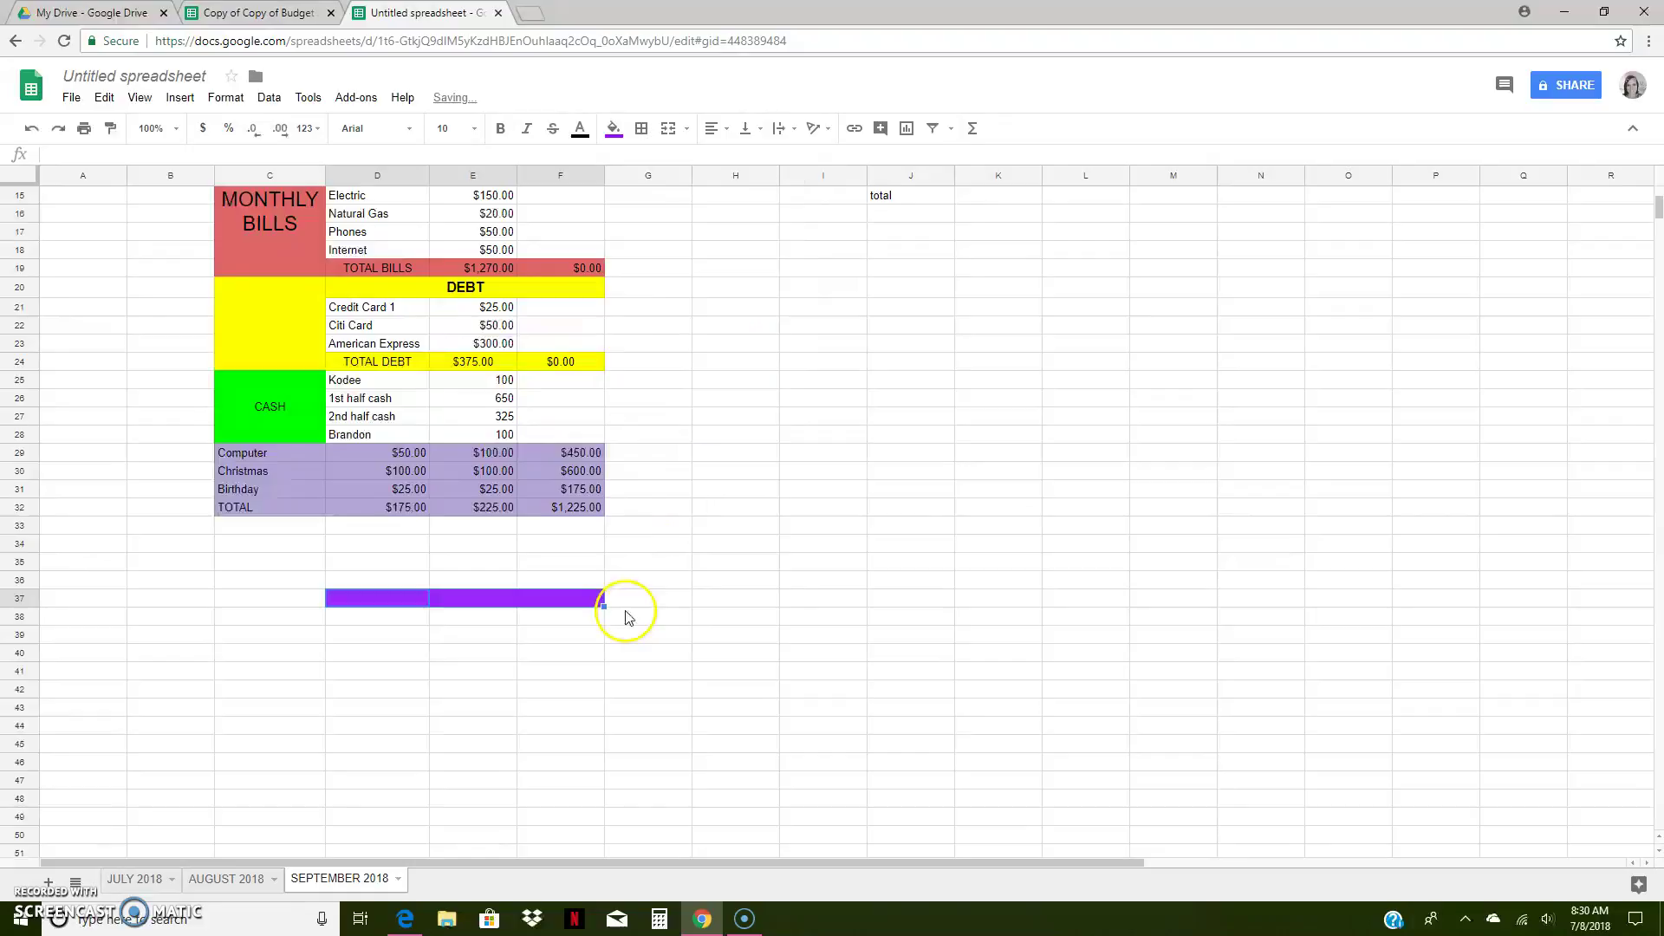
# - Merge the purple cells D37:F37 and center their content horizontally and vertically
pyautogui.click(669, 130)
pyautogui.click(710, 129)
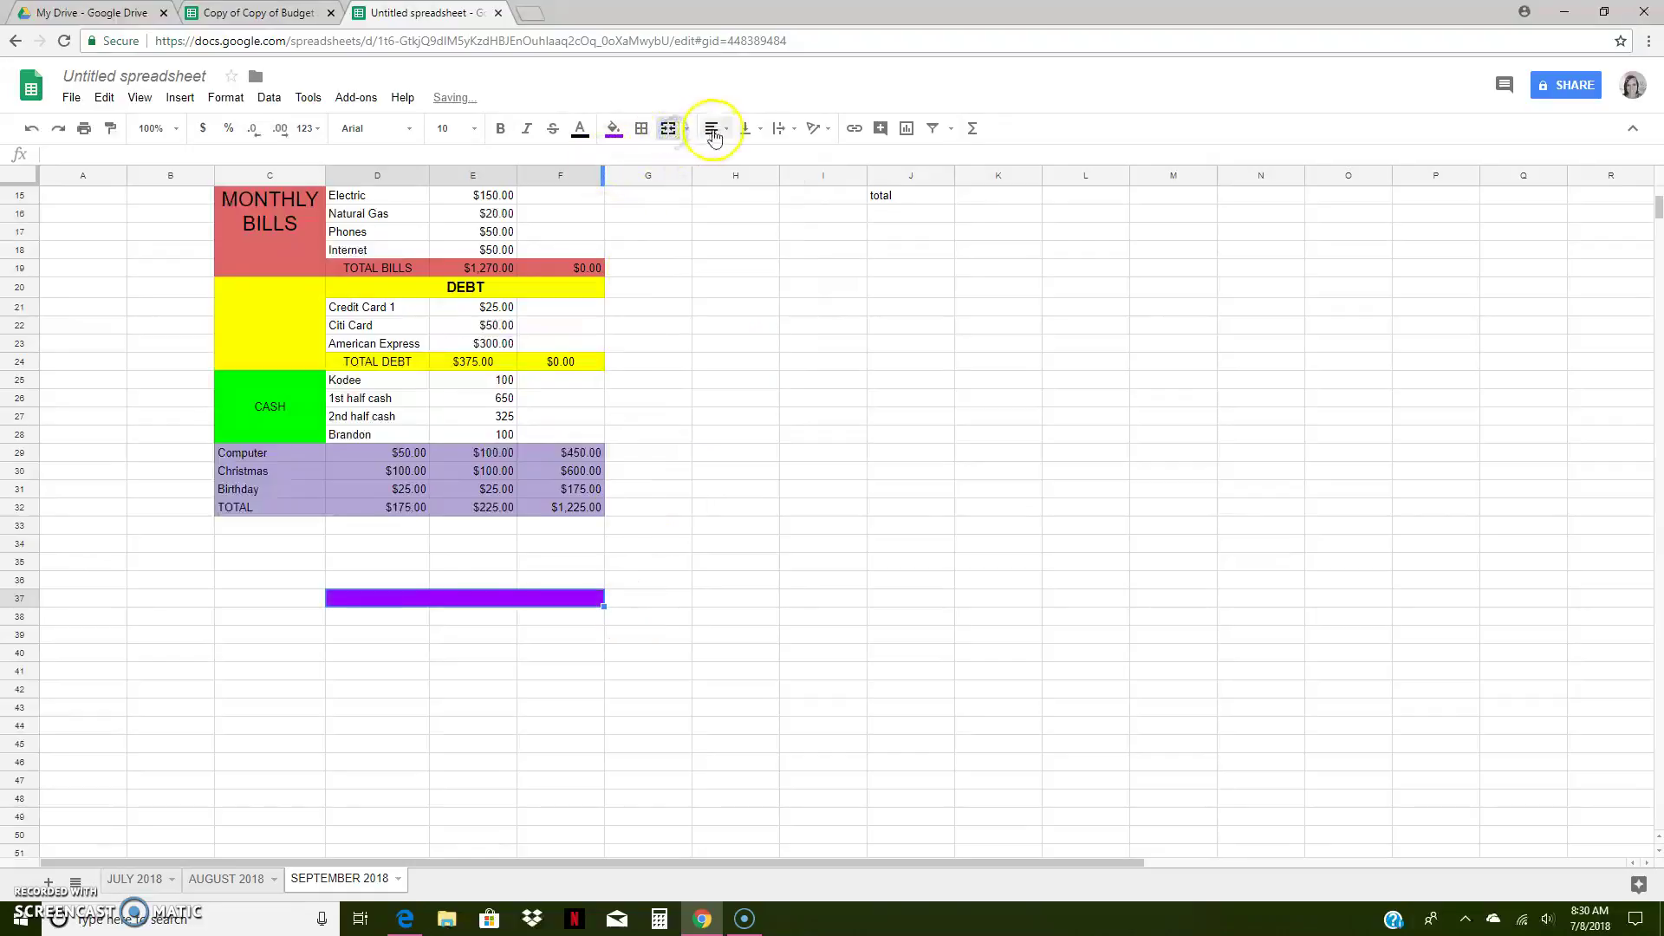
pyautogui.click(740, 158)
pyautogui.click(745, 129)
pyautogui.click(774, 159)
# - Set the merged purple cell's text color to white and enter the first cash recipient's name as its heading
pyautogui.click(580, 130)
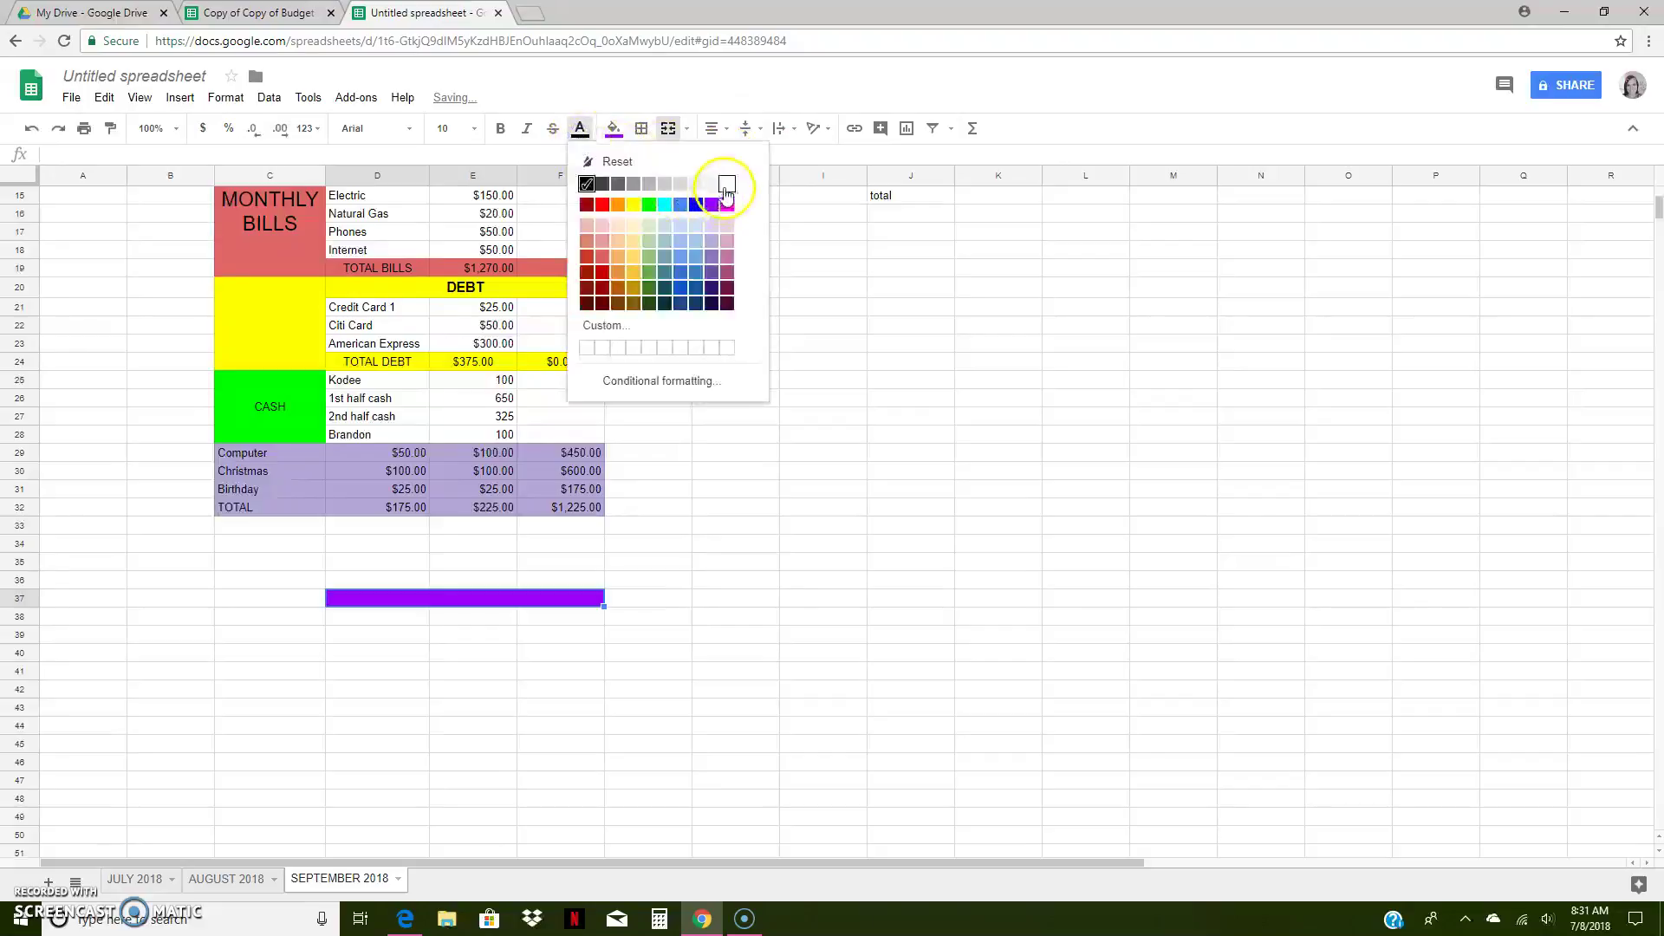
pyautogui.click(727, 180)
pyautogui.write('K')
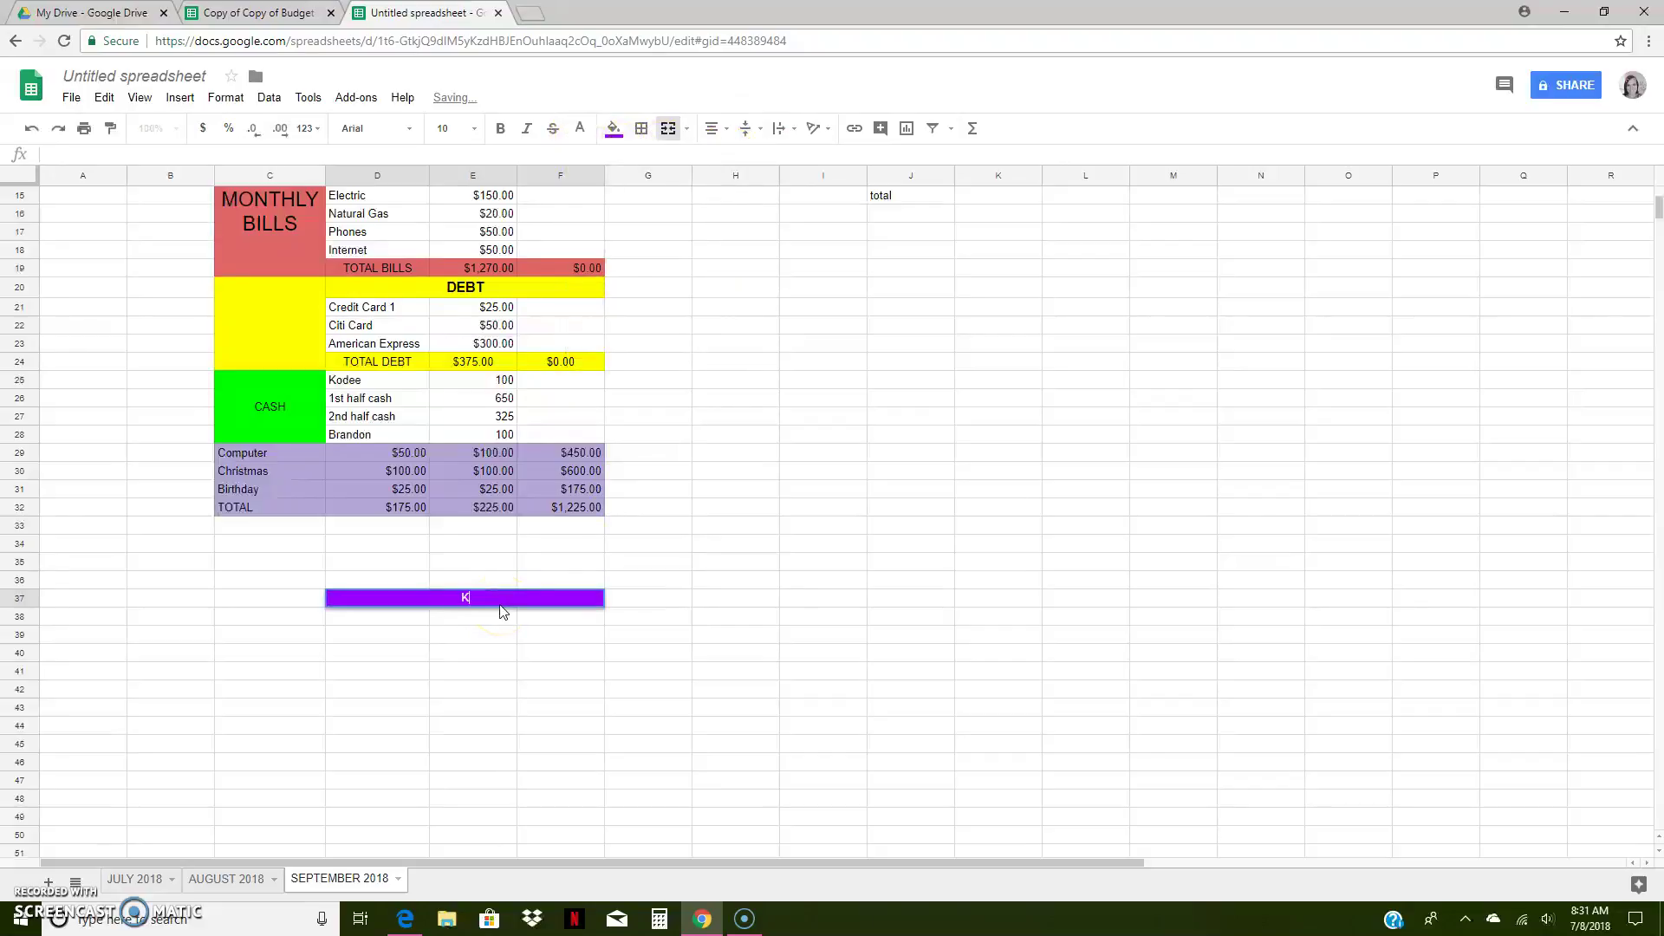
pyautogui.press('Return')
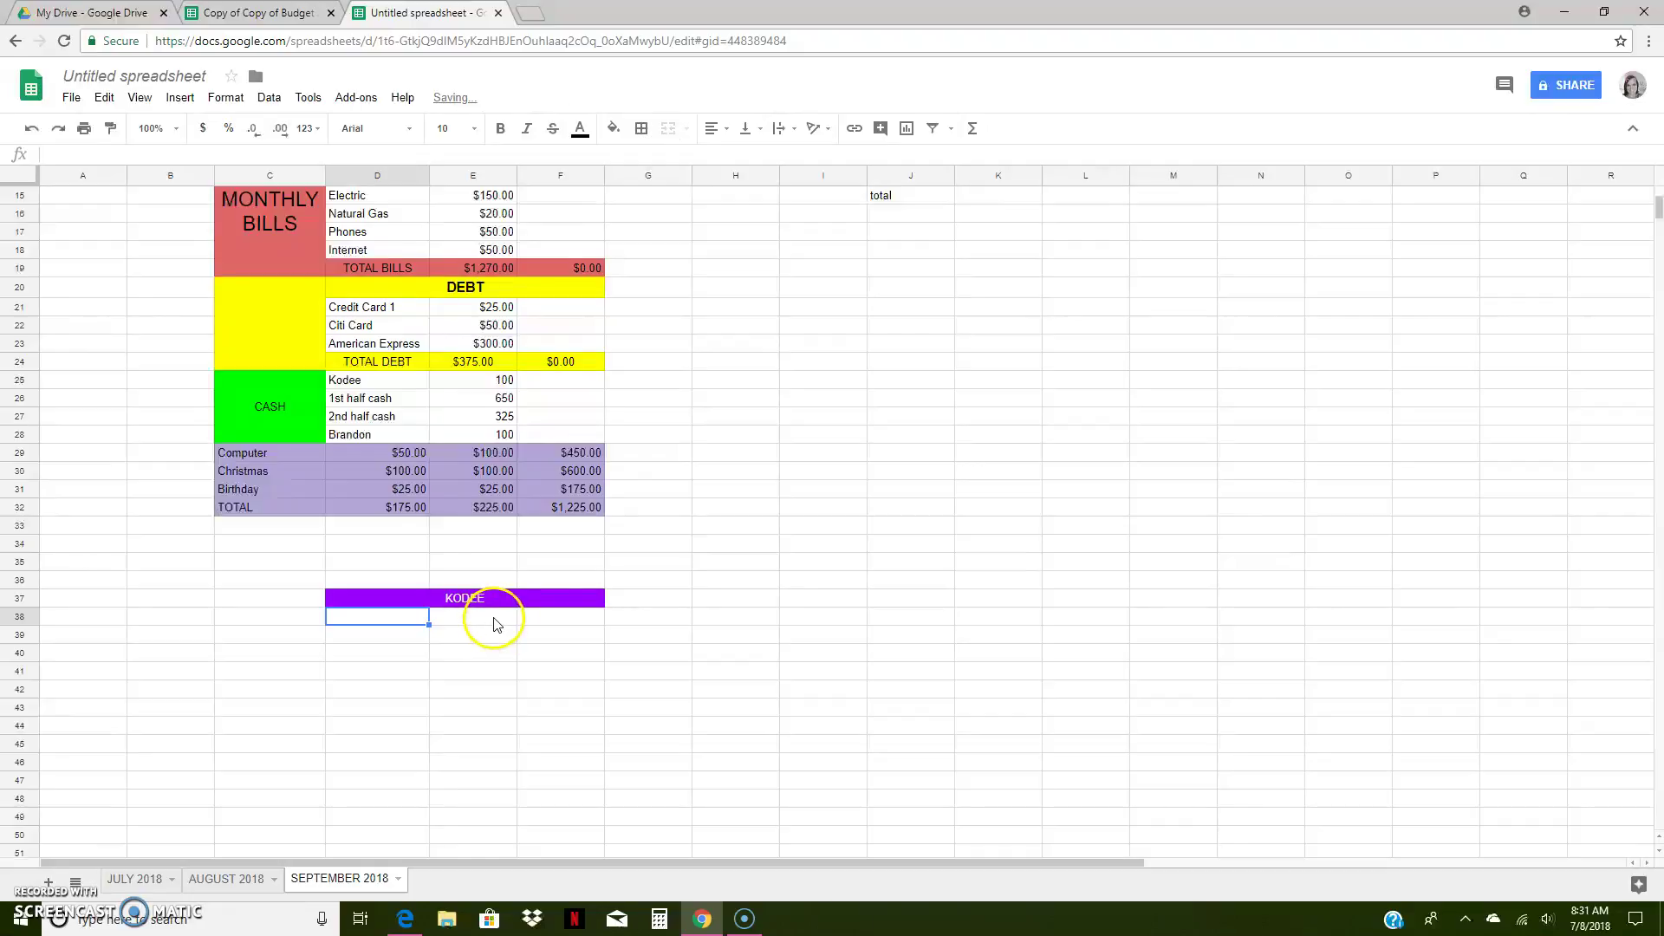
# - Fill D48:F48 with purple as the closing row of the section headed by the name
pyautogui.scroll(-1, 492, 623)
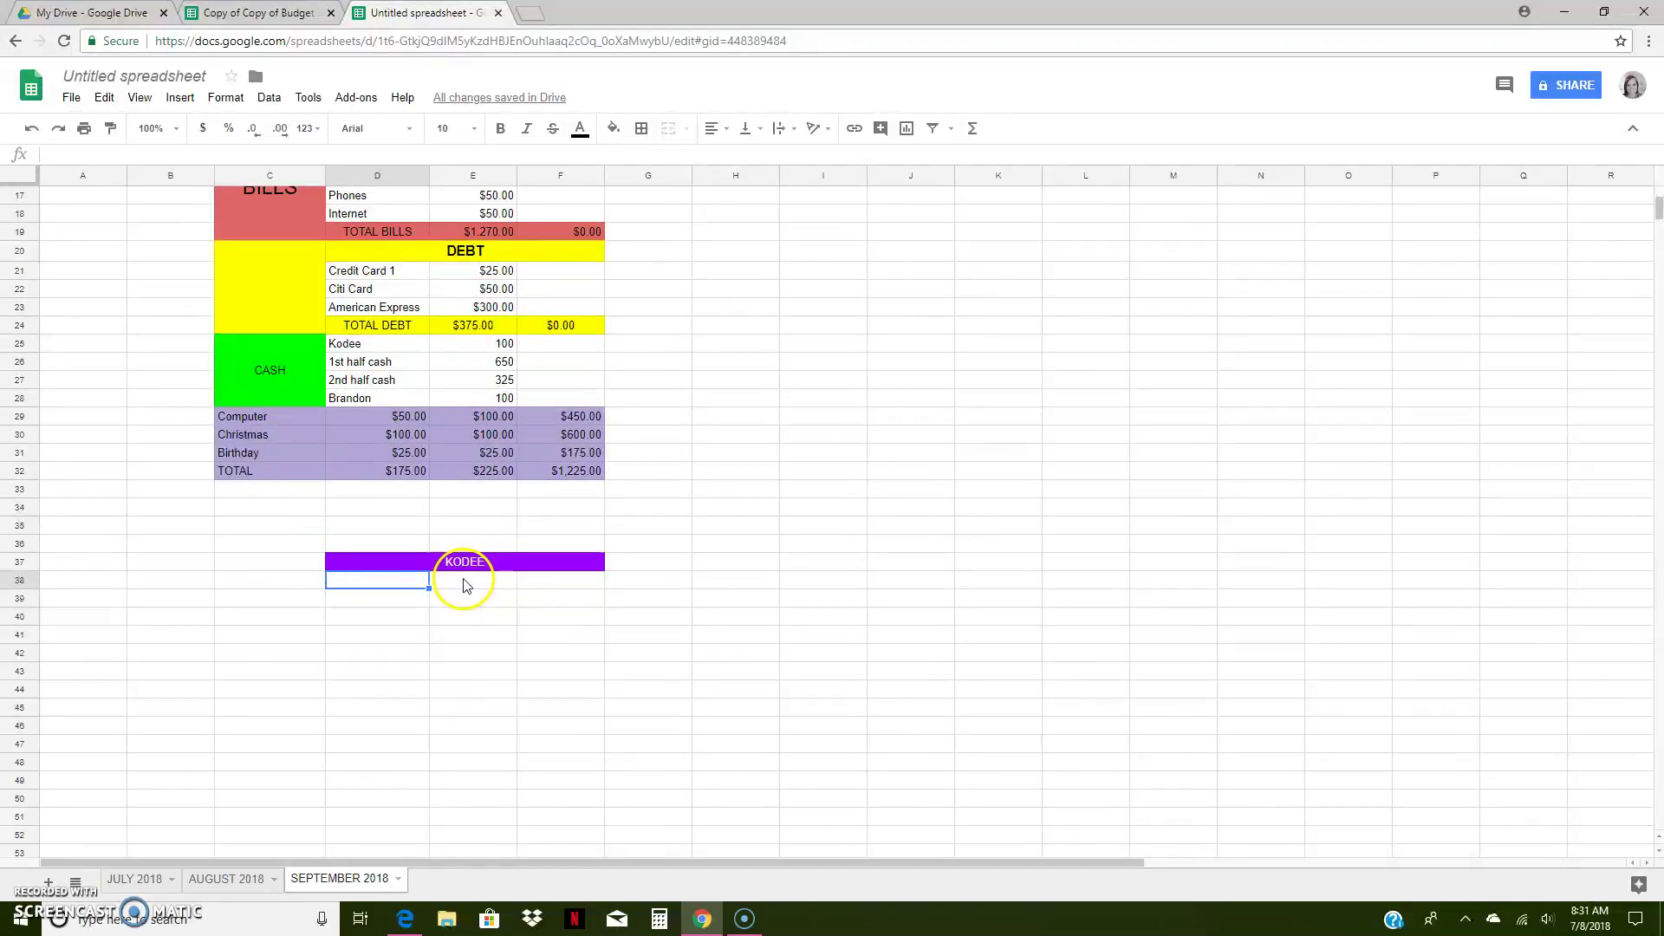
pyautogui.scroll(-2, 465, 586)
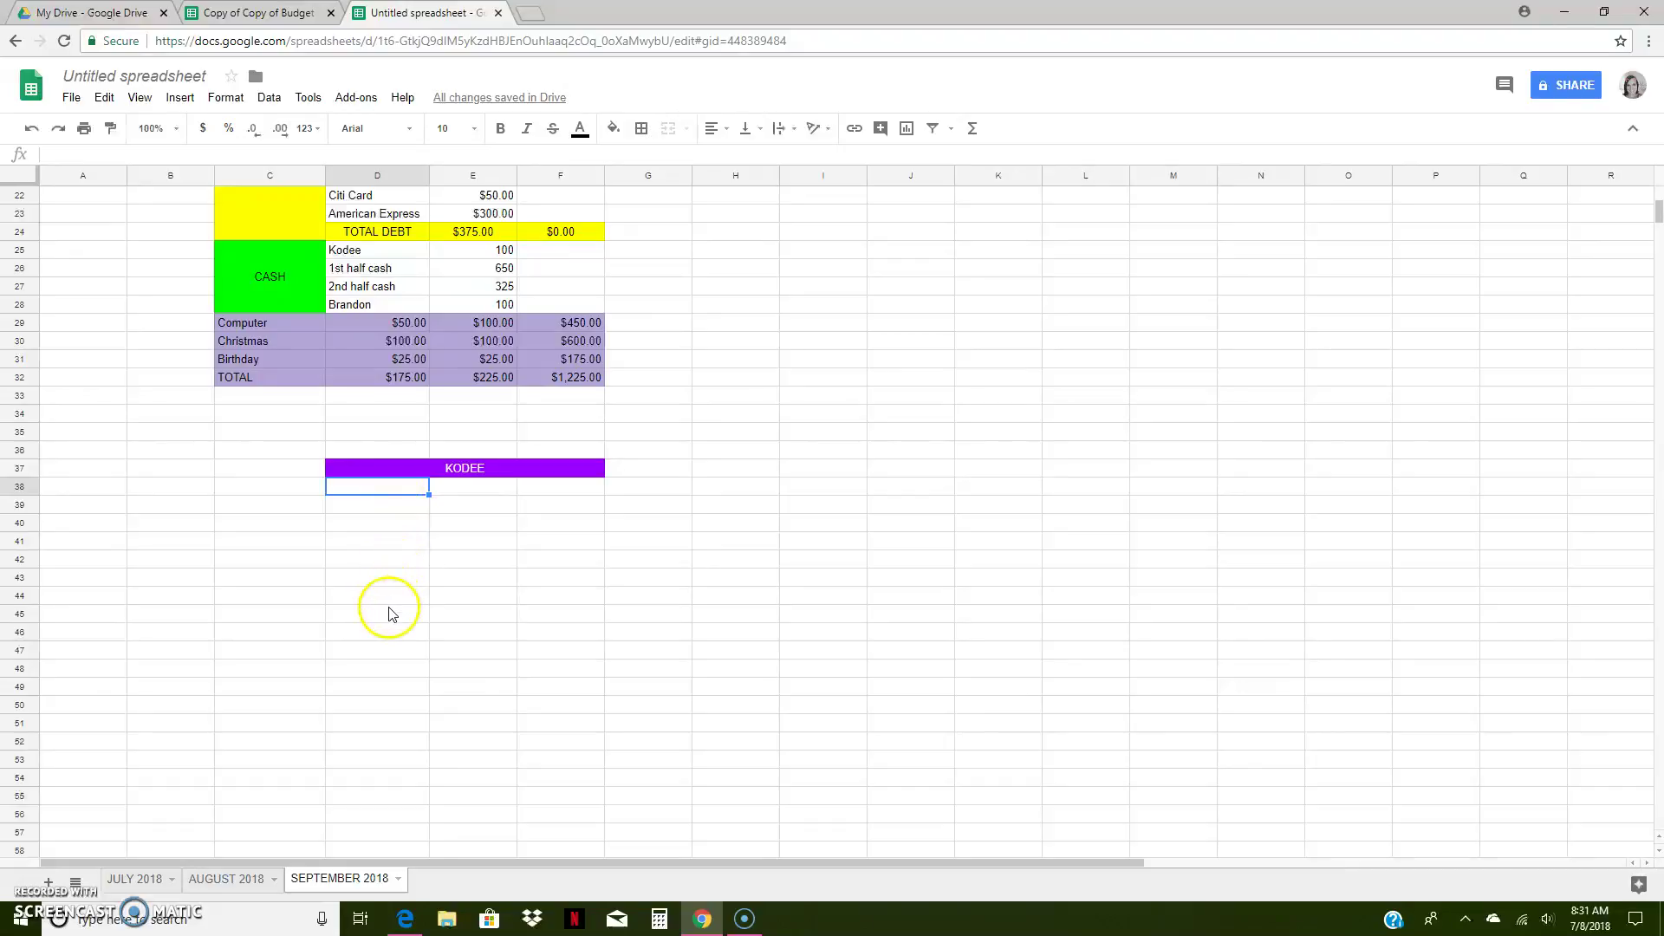
pyautogui.moveTo(363, 639); pyautogui.dragTo(479, 643)
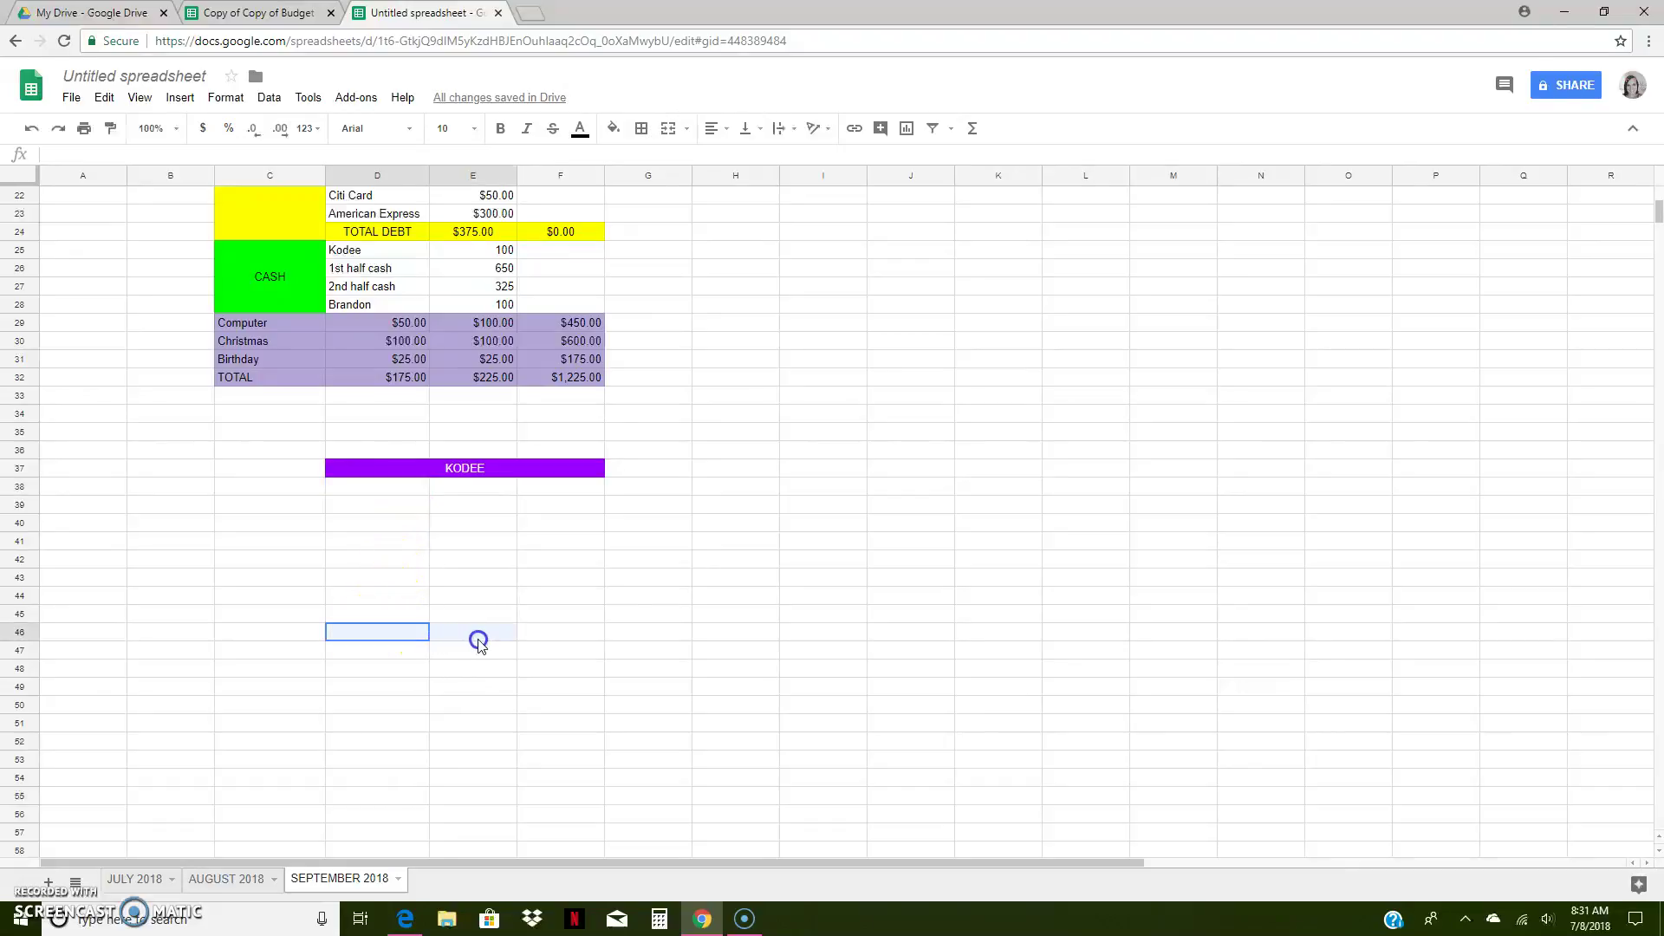
pyautogui.click(402, 639)
pyautogui.click(386, 669)
pyautogui.moveTo(479, 671); pyautogui.dragTo(565, 681)
pyautogui.click(406, 669)
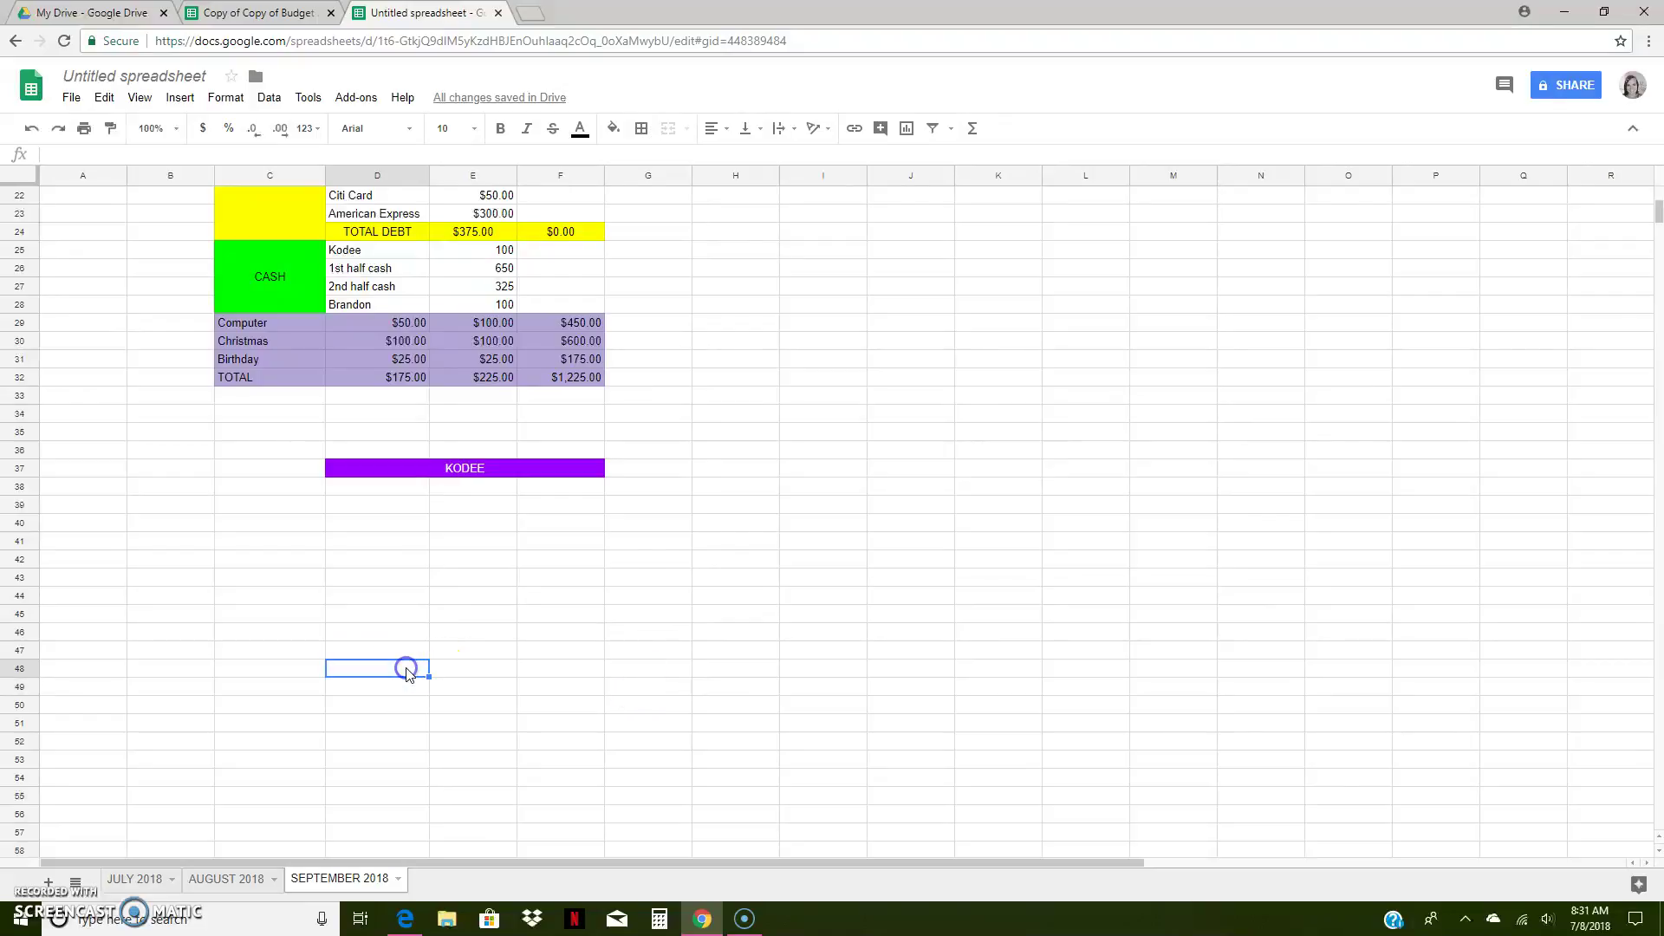
pyautogui.moveTo(462, 671); pyautogui.dragTo(550, 668)
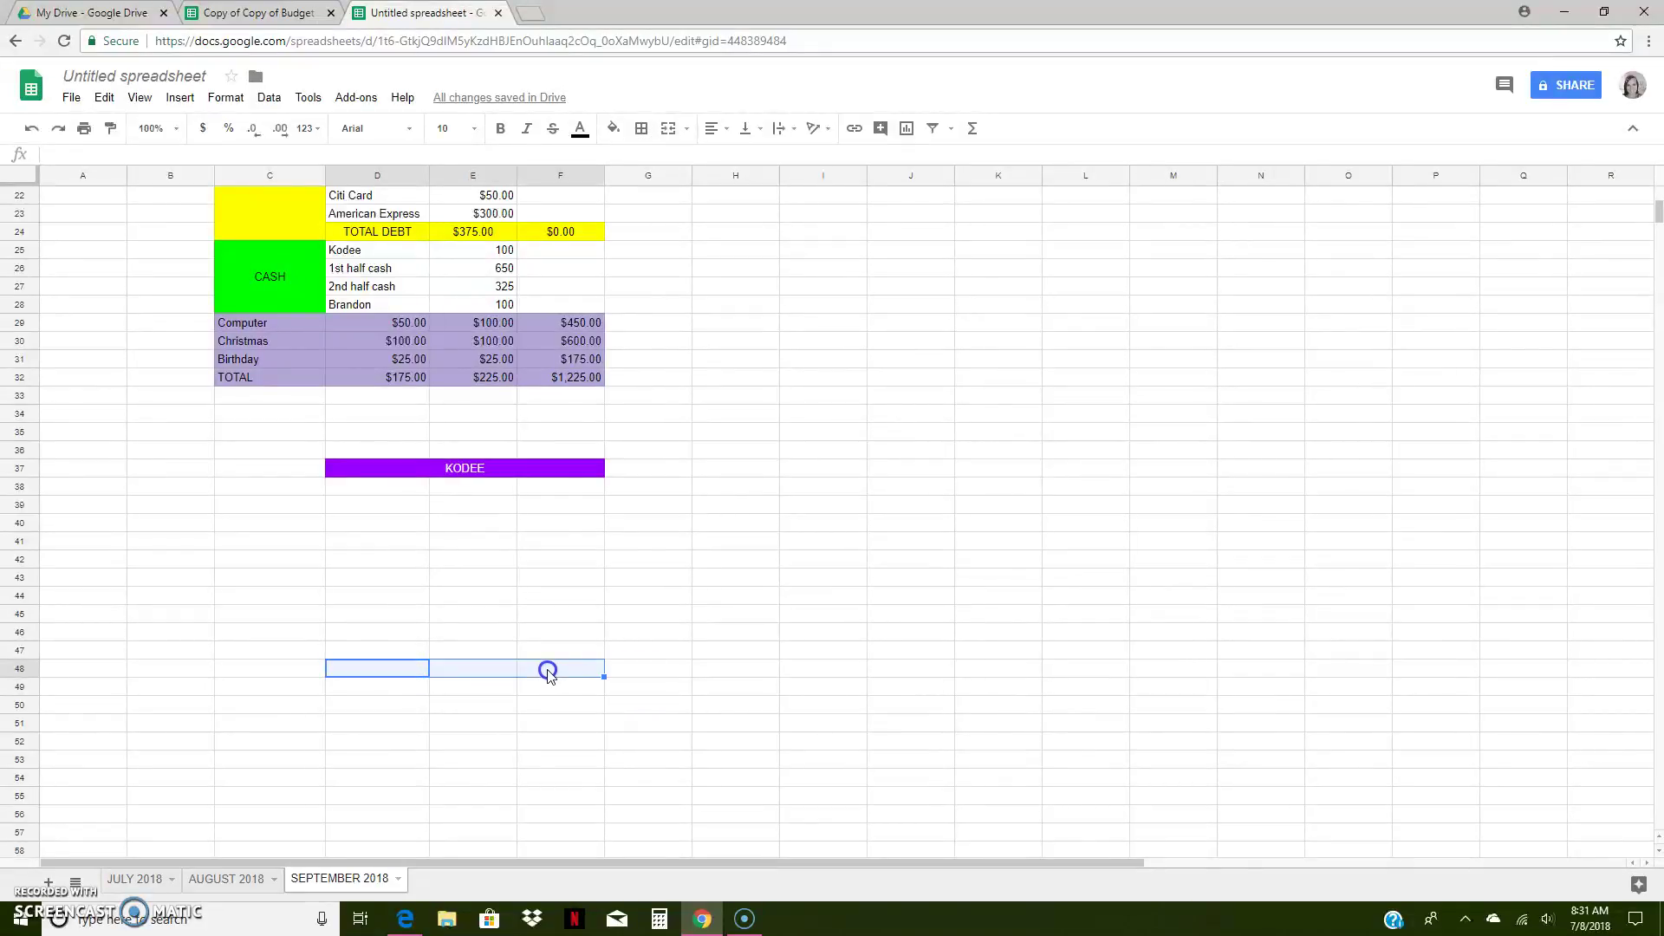
pyautogui.click(612, 129)
pyautogui.click(745, 205)
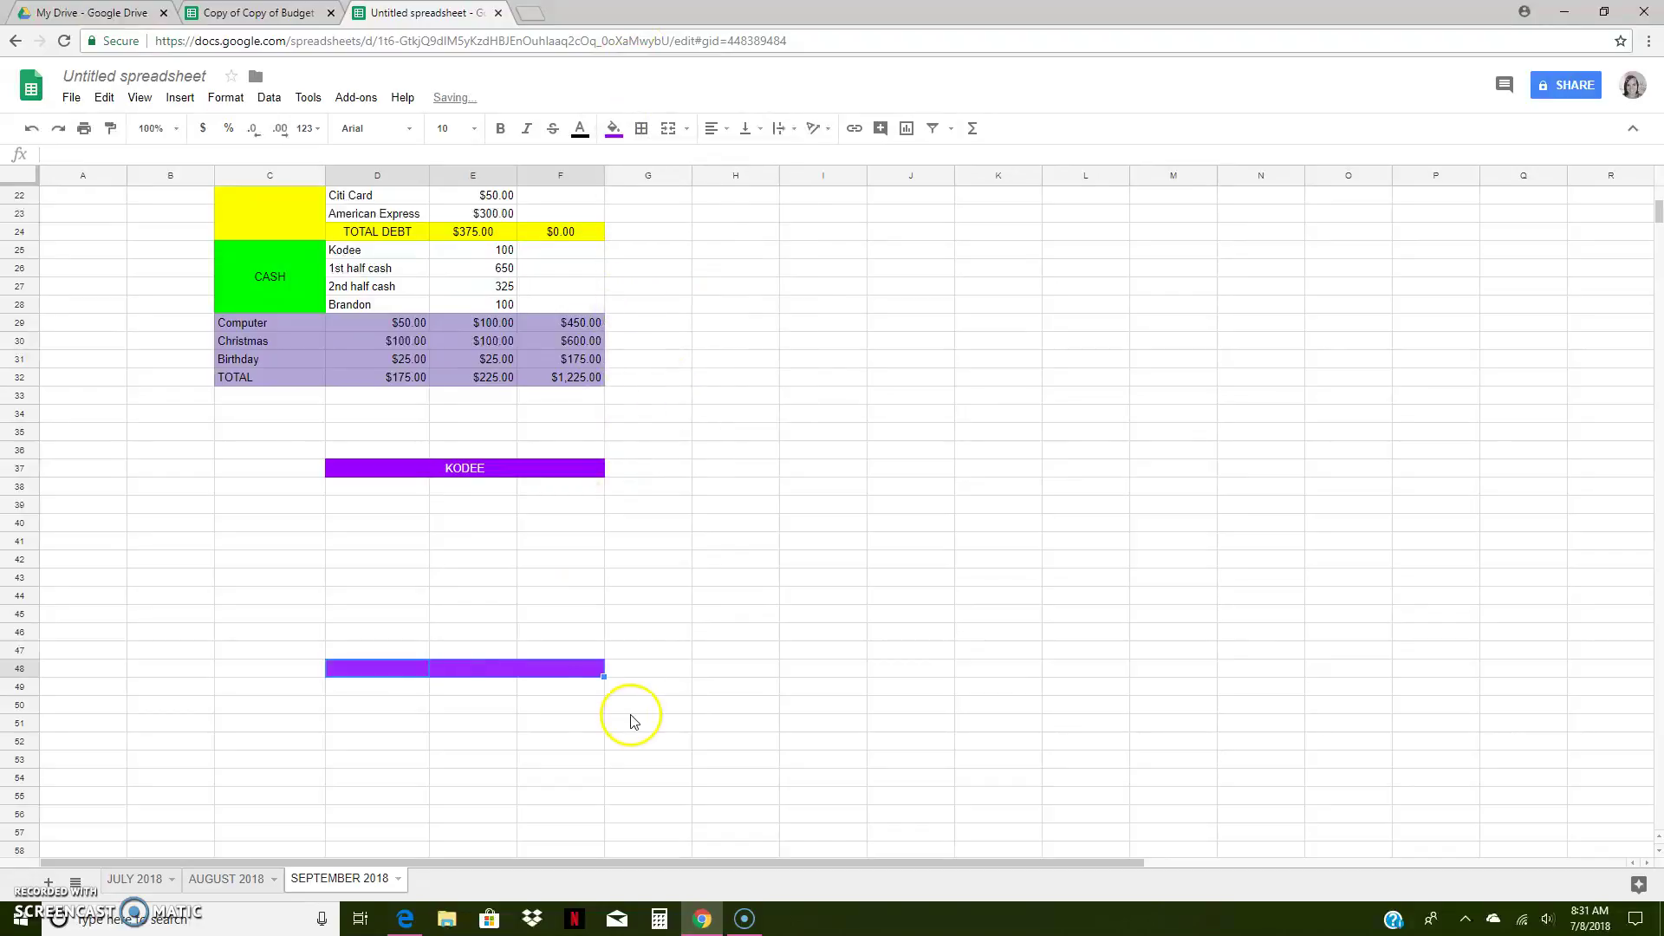
pyautogui.click(403, 702)
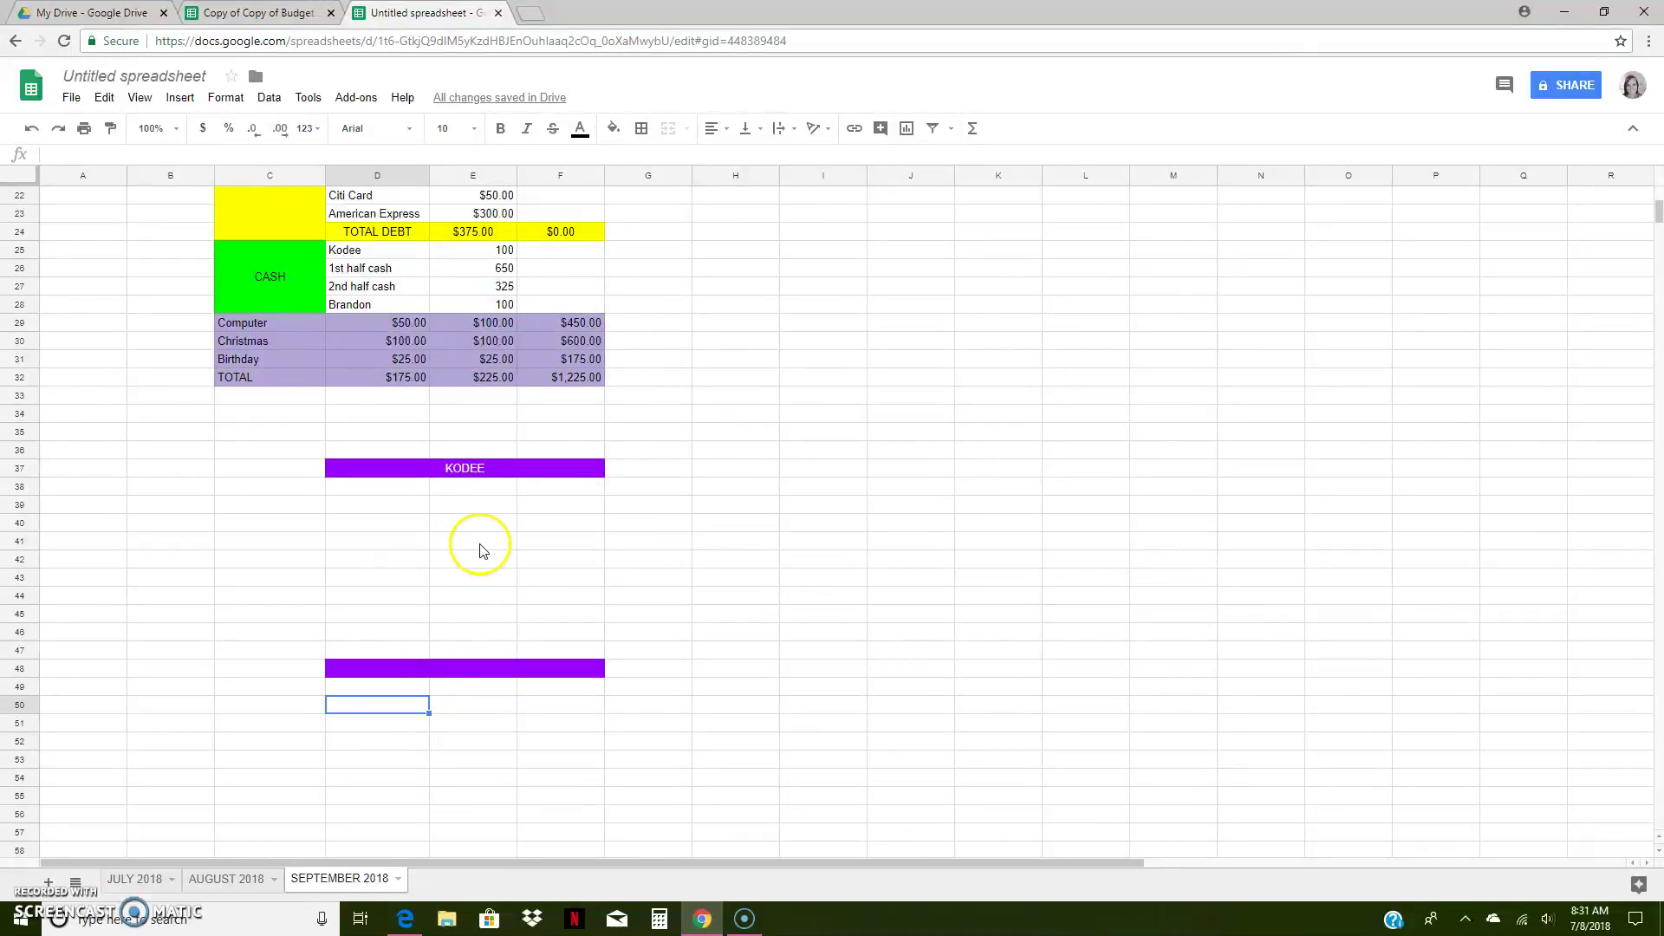
# - Format E38:E47 between the two purple rows as dates
pyautogui.moveTo(508, 491); pyautogui.dragTo(491, 652)
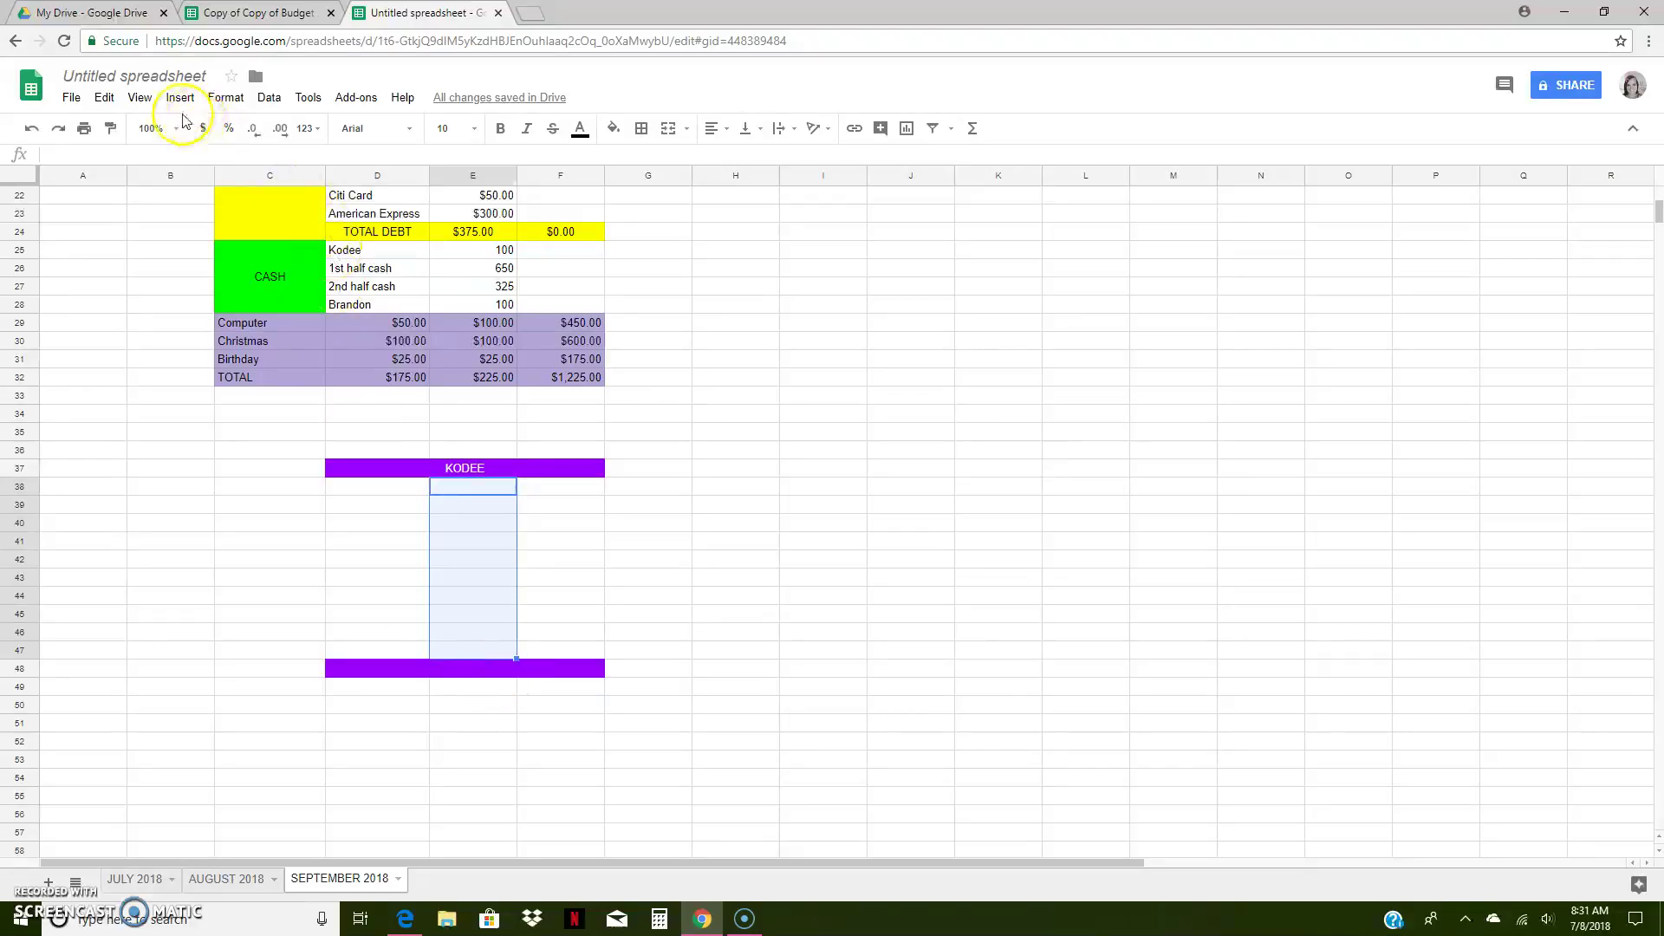
pyautogui.click(225, 98)
pyautogui.moveTo(357, 130)
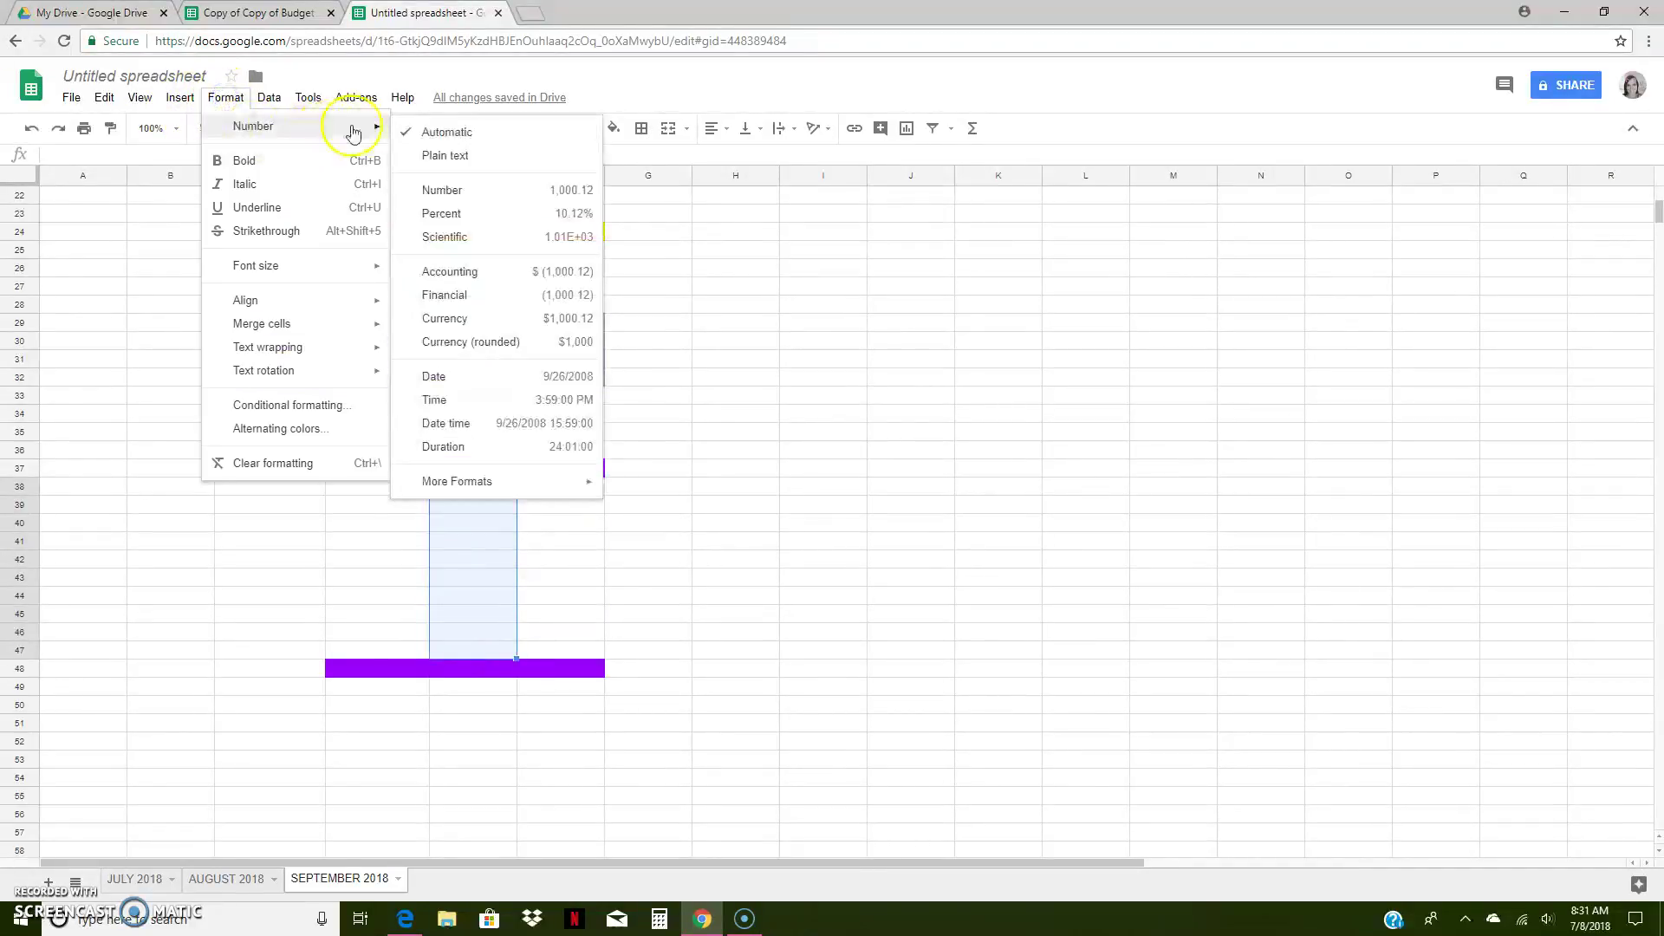
pyautogui.click(464, 381)
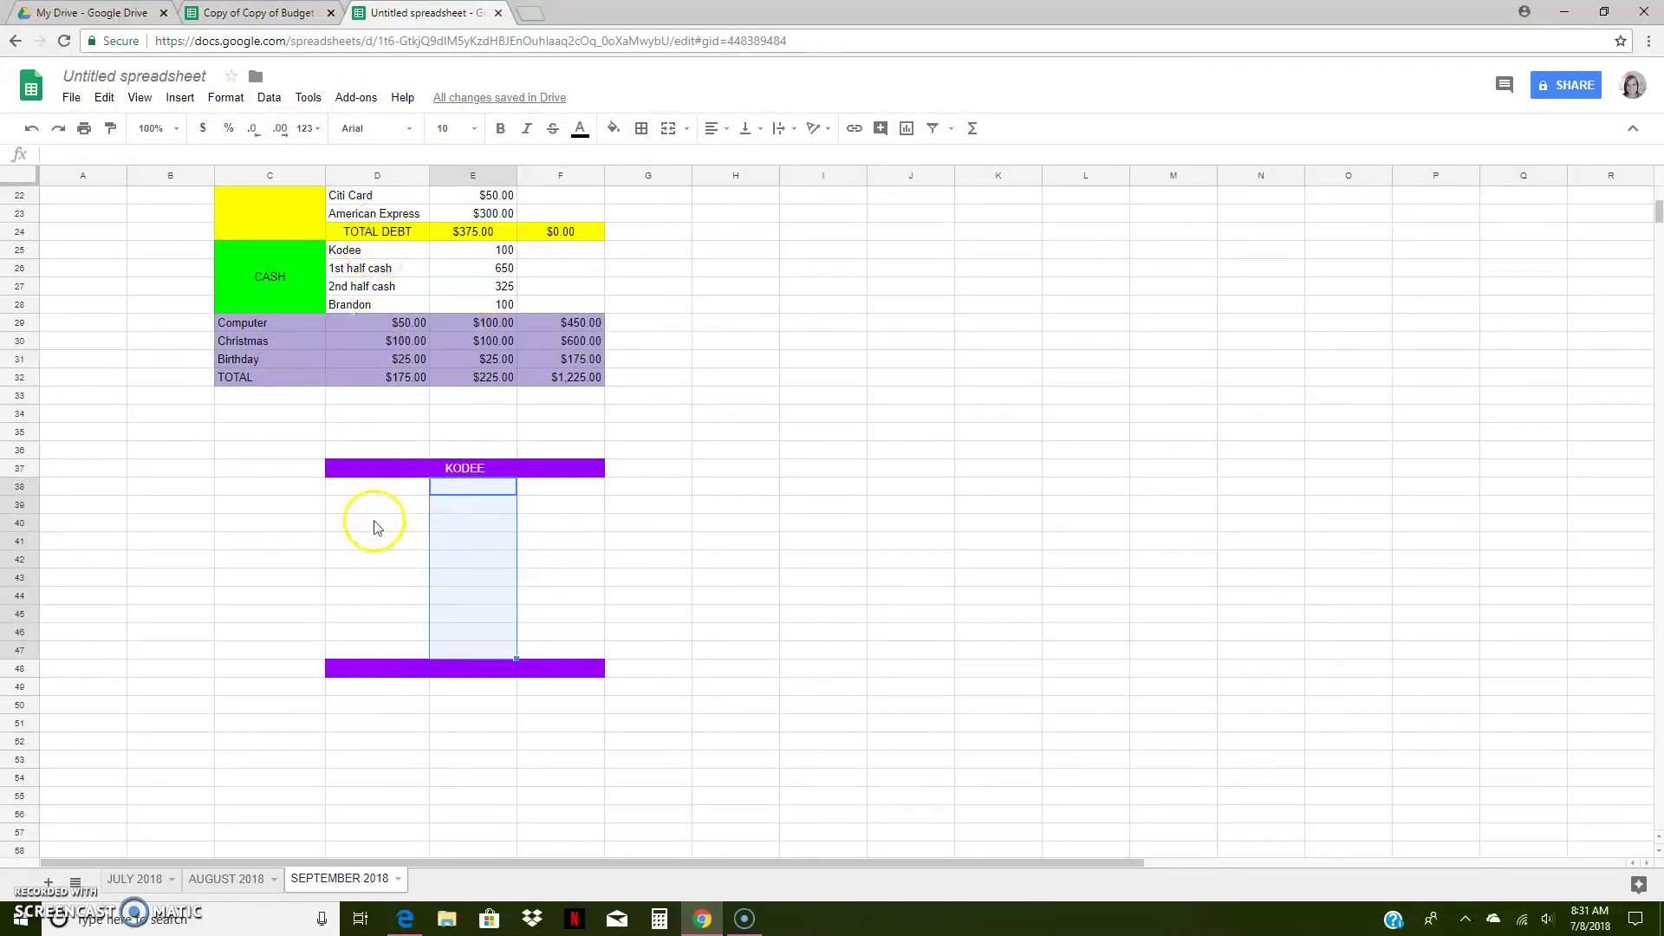
# - Format D38:D47 between the two purple rows as plain text
pyautogui.moveTo(369, 493); pyautogui.dragTo(370, 648)
pyautogui.click(227, 98)
pyautogui.moveTo(269, 98)
pyautogui.click(230, 127)
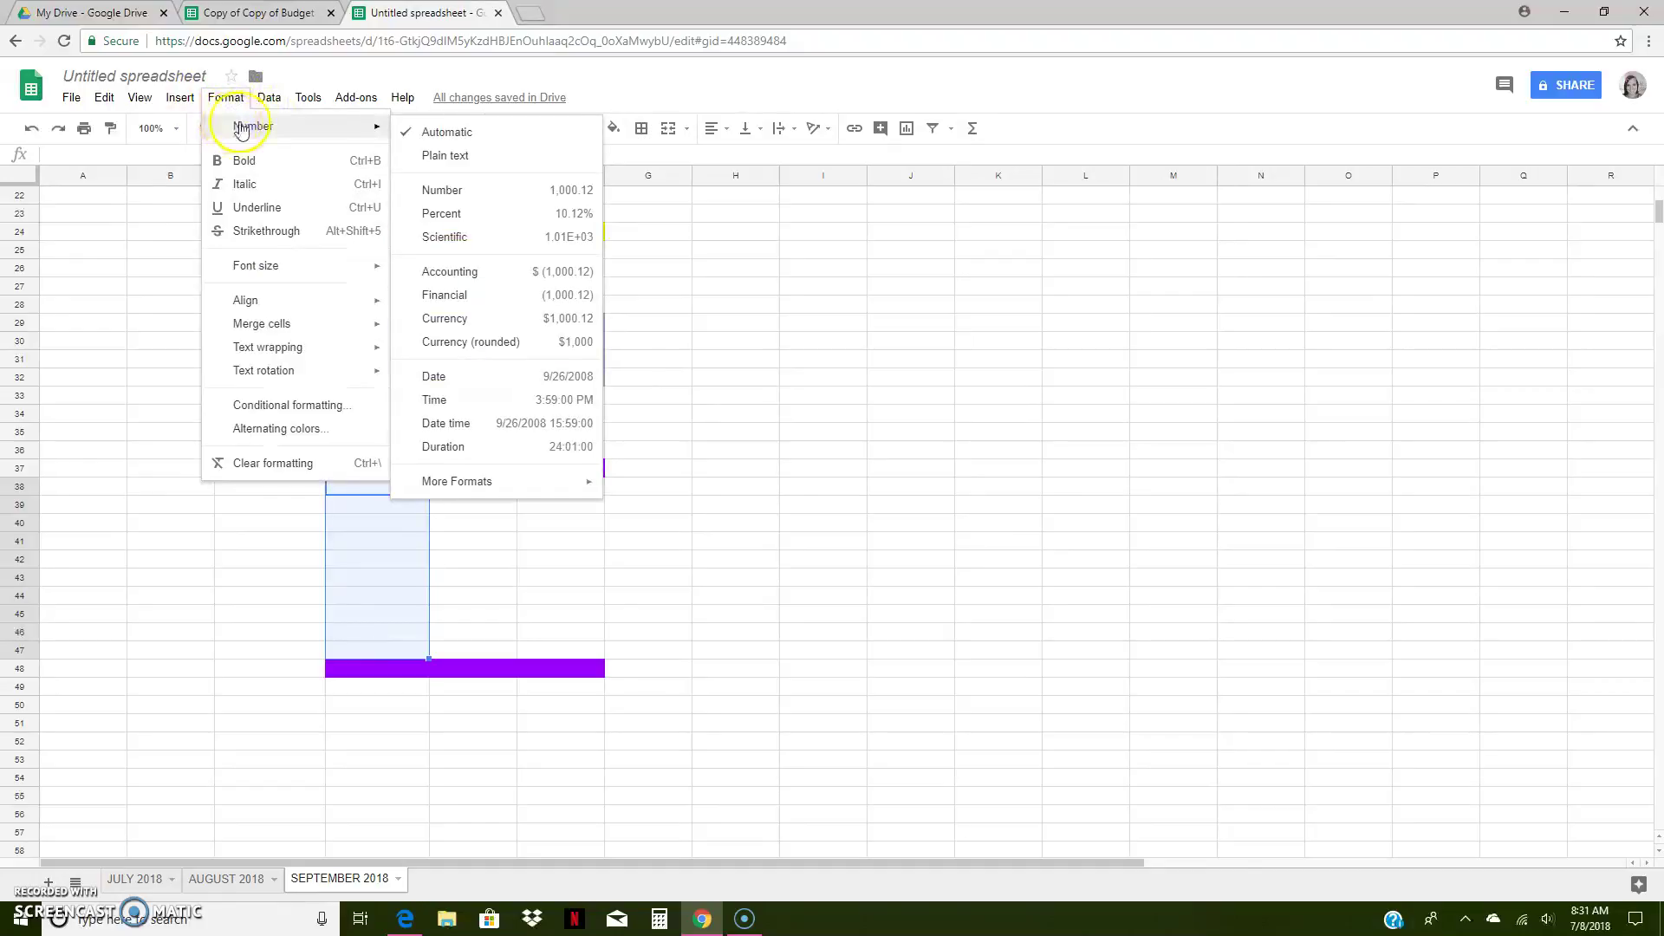
pyautogui.click(439, 156)
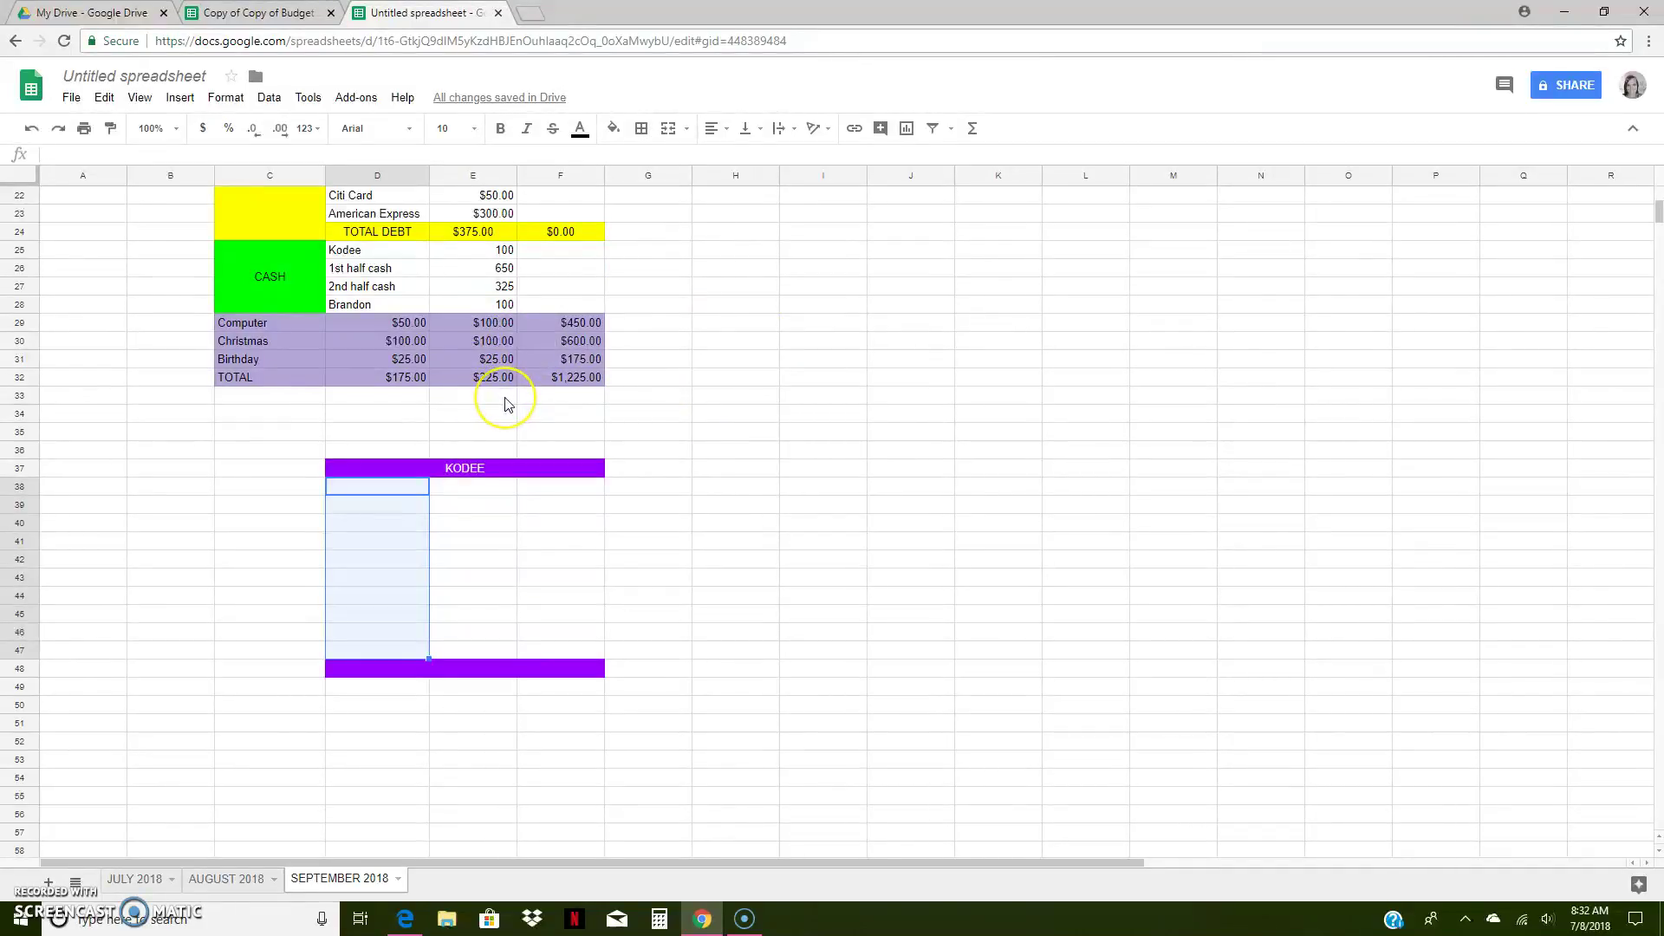
# - Apply the date format to D38:D47
pyautogui.click(534, 428)
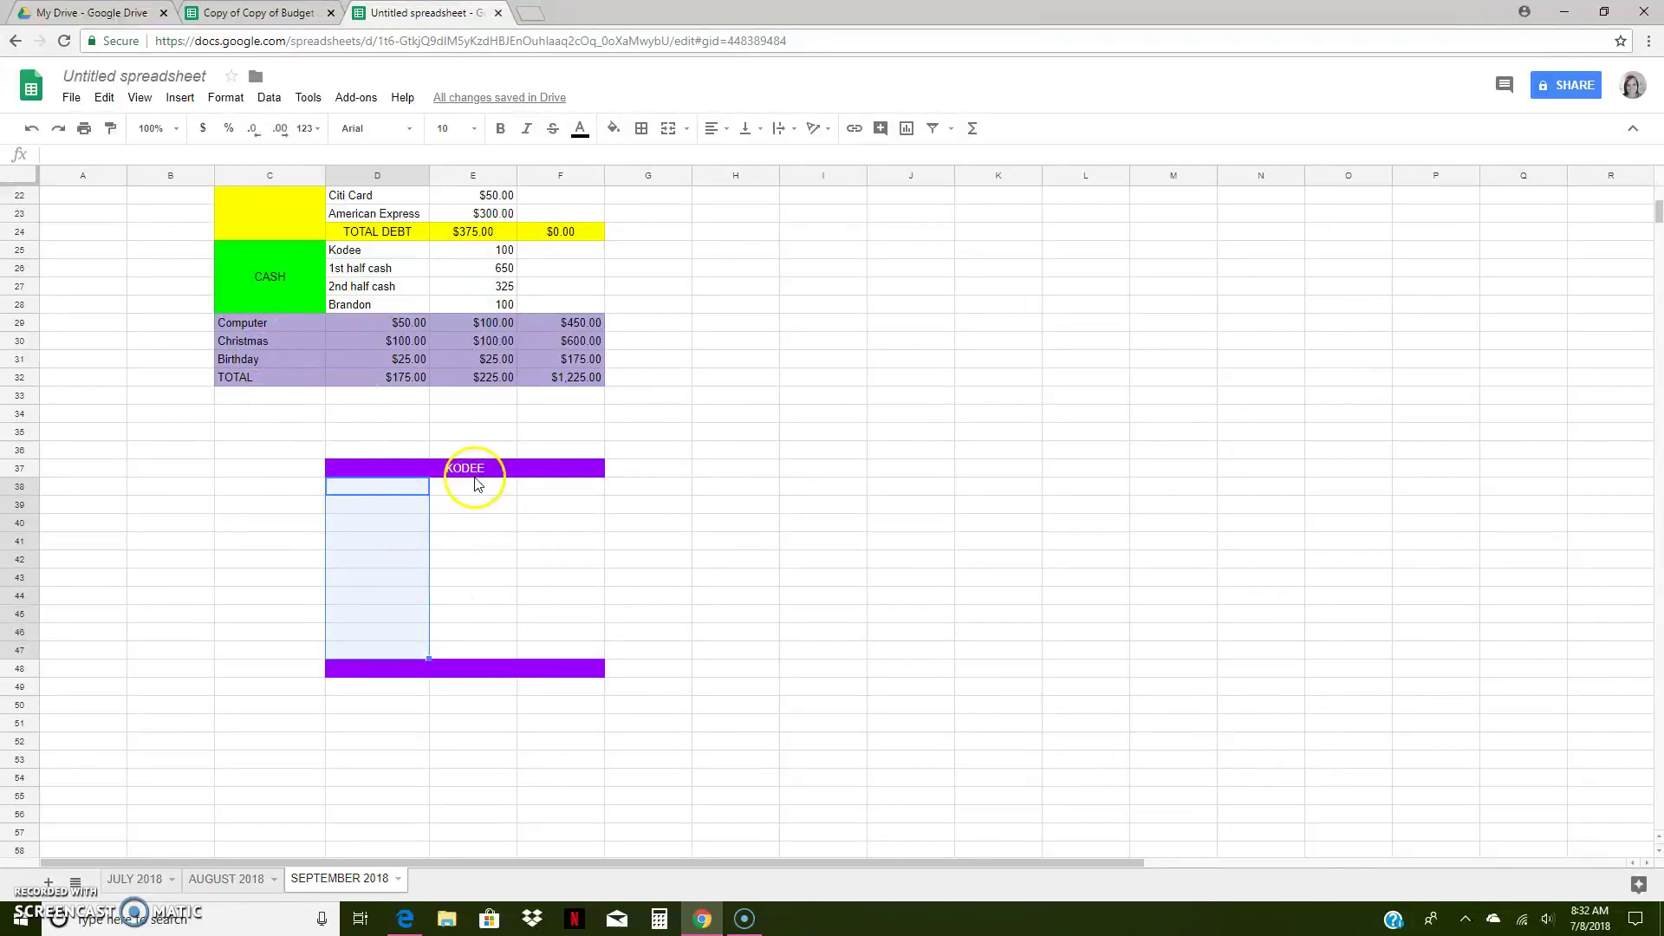
pyautogui.click(224, 98)
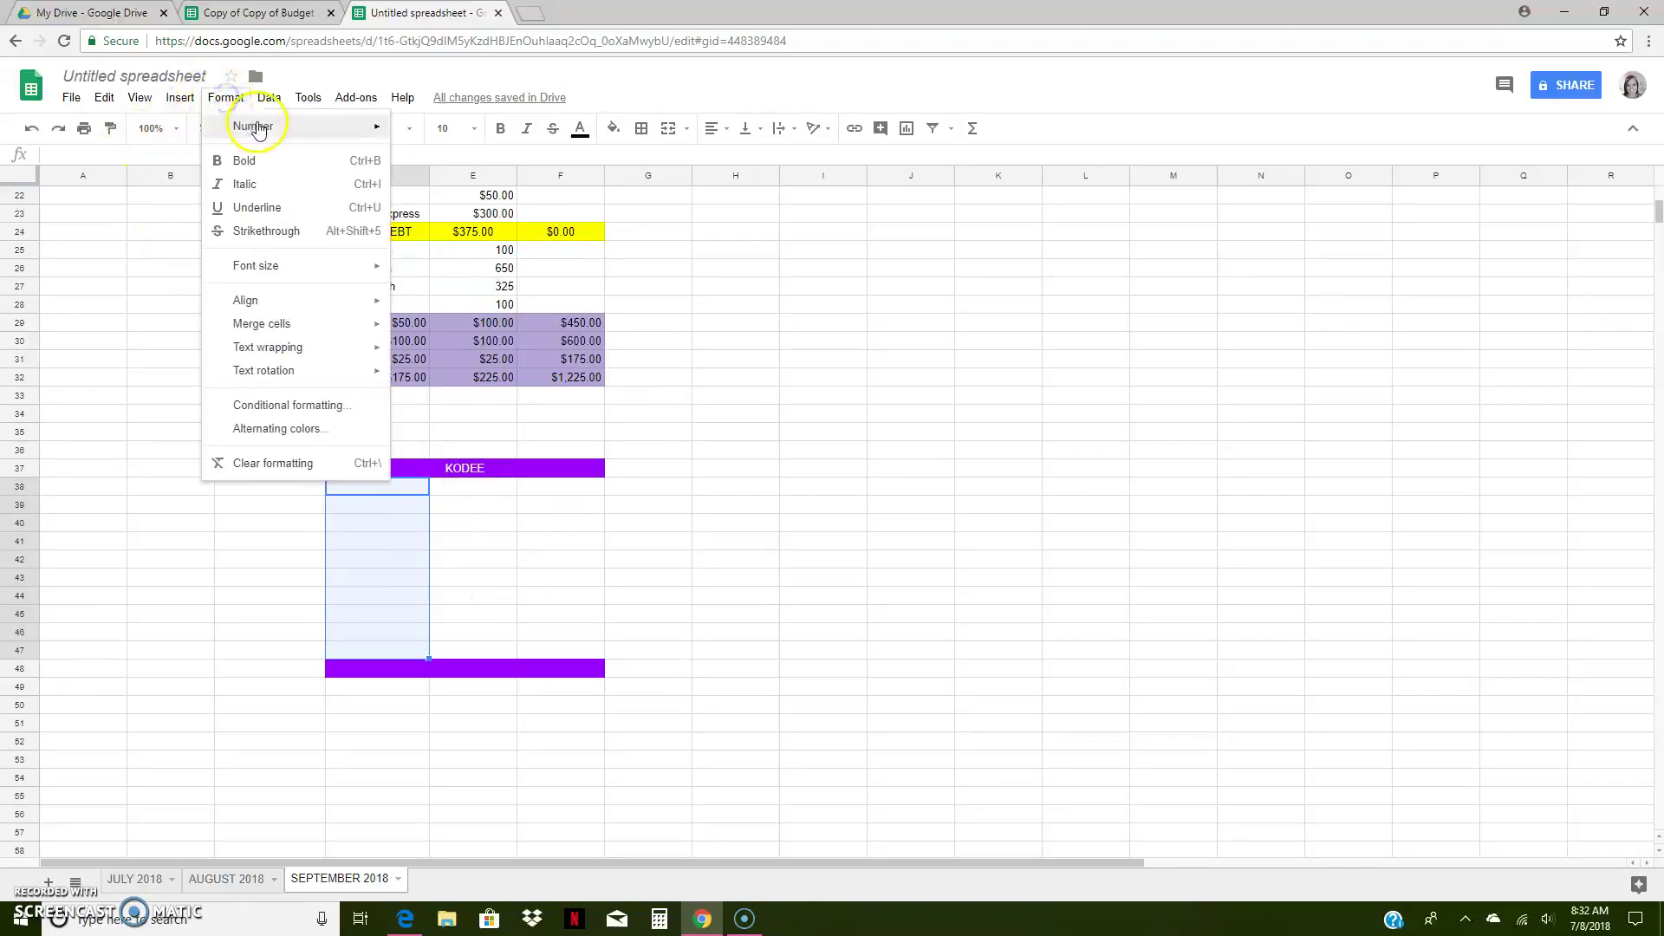
pyautogui.moveTo(260, 126)
pyautogui.click(442, 379)
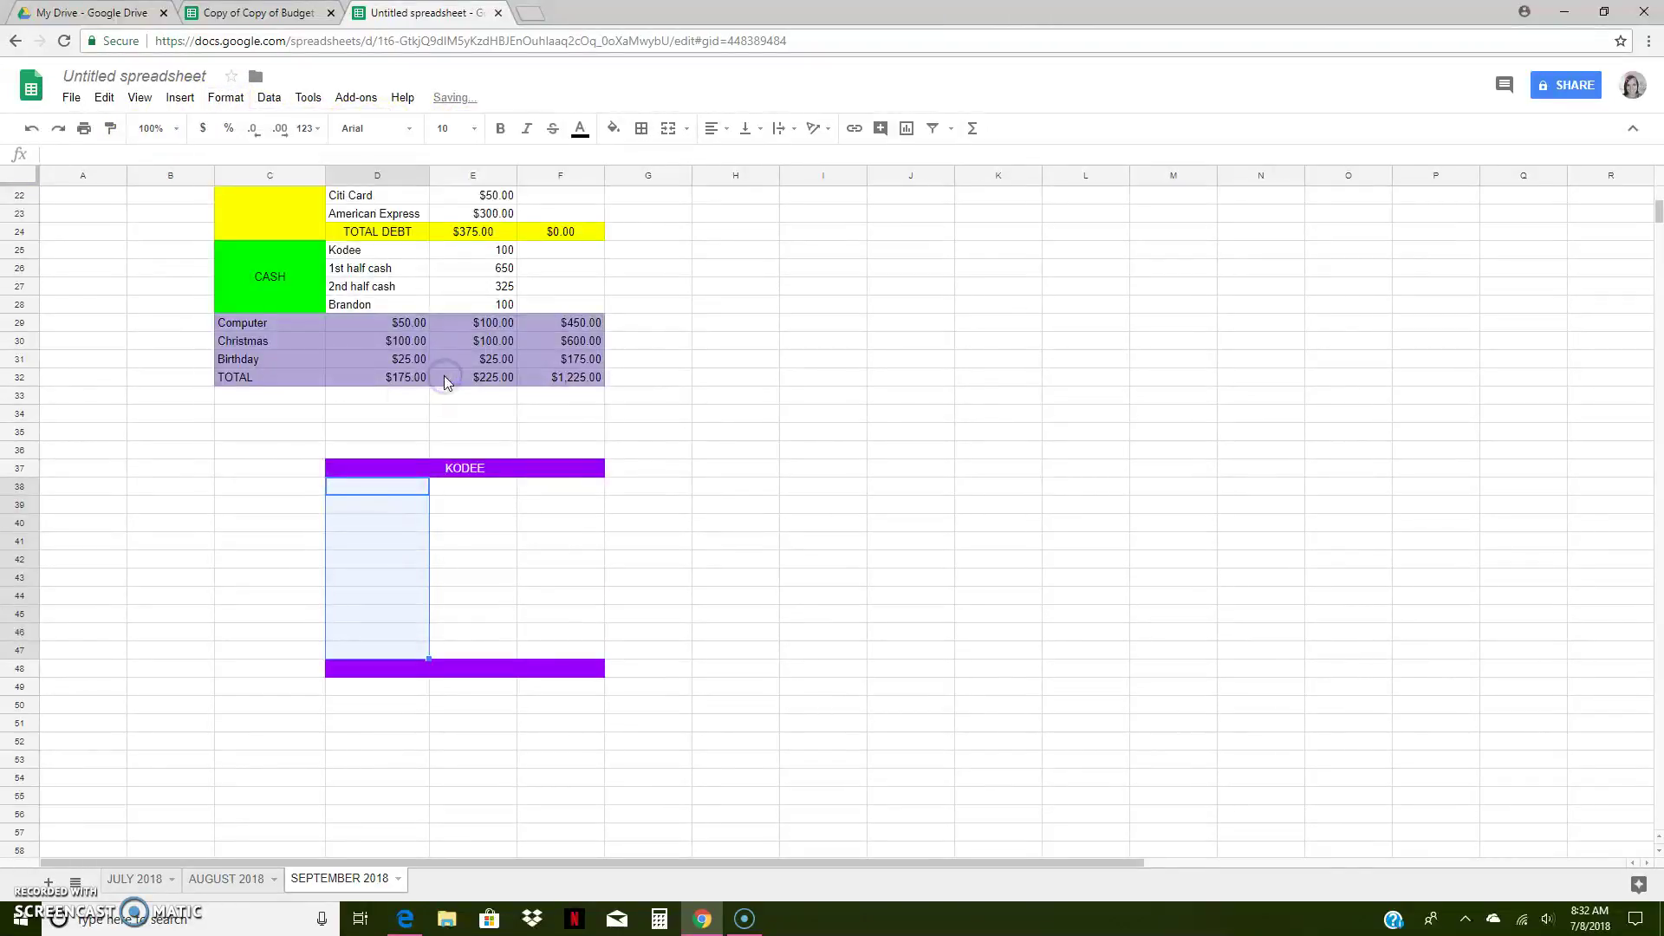
# - Set the number format of D38:D47 back to plain text
pyautogui.click(224, 97)
pyautogui.moveTo(248, 128)
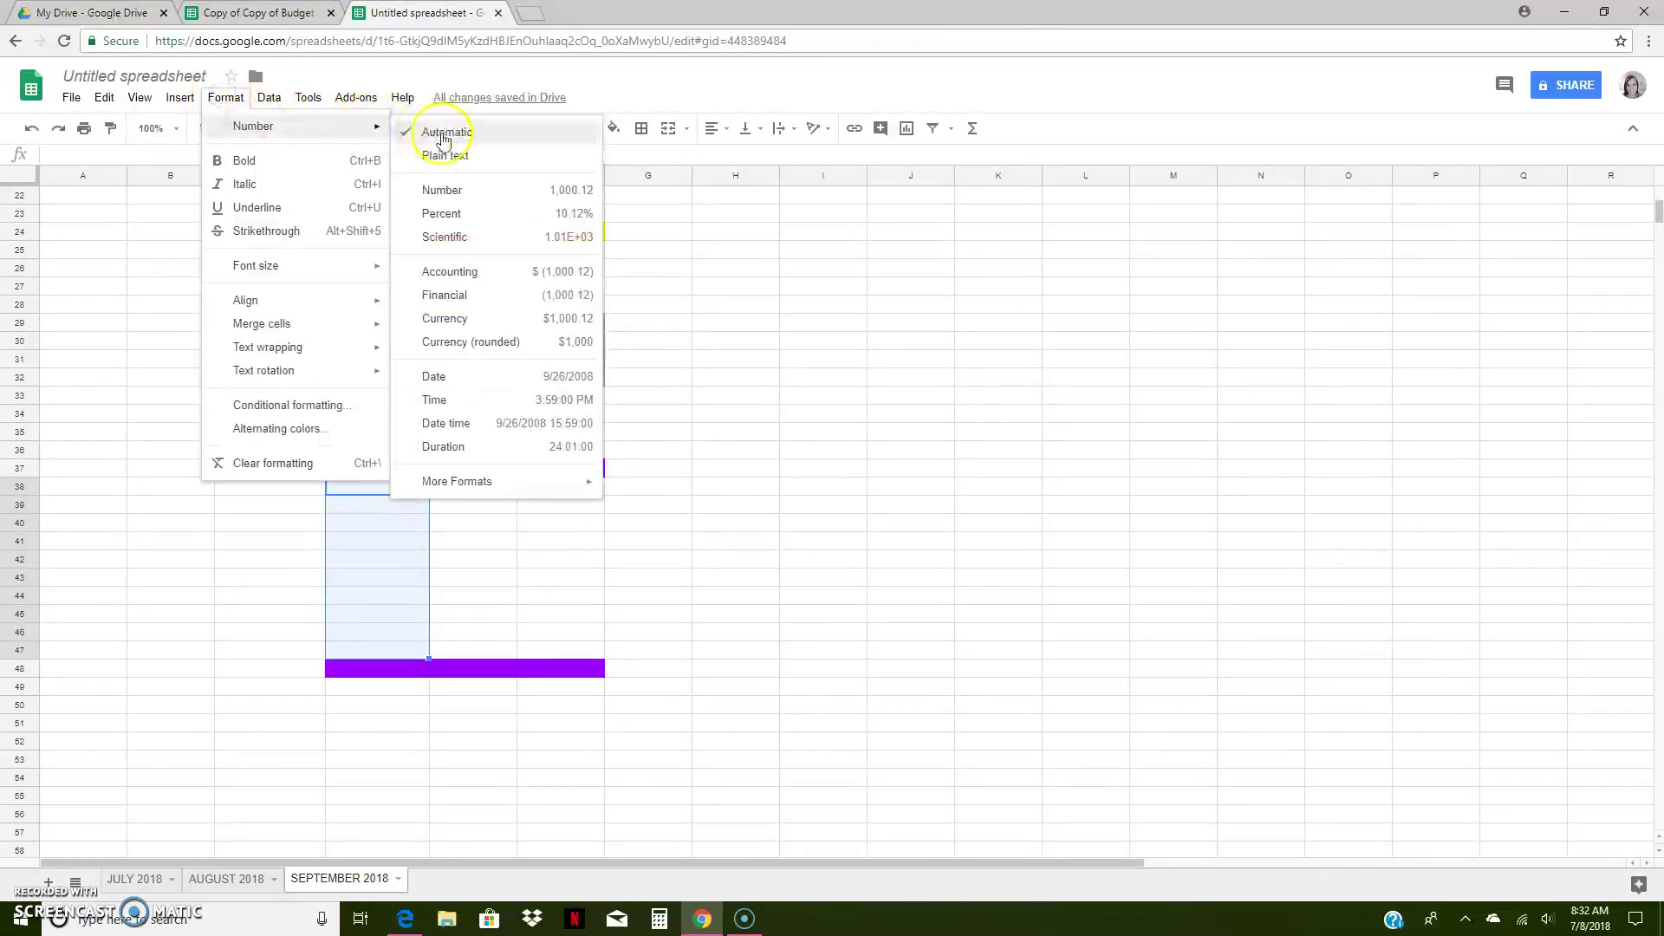
pyautogui.click(426, 152)
# - Reapply the date format to the middle column cells E38:E47
pyautogui.moveTo(465, 486); pyautogui.dragTo(474, 656)
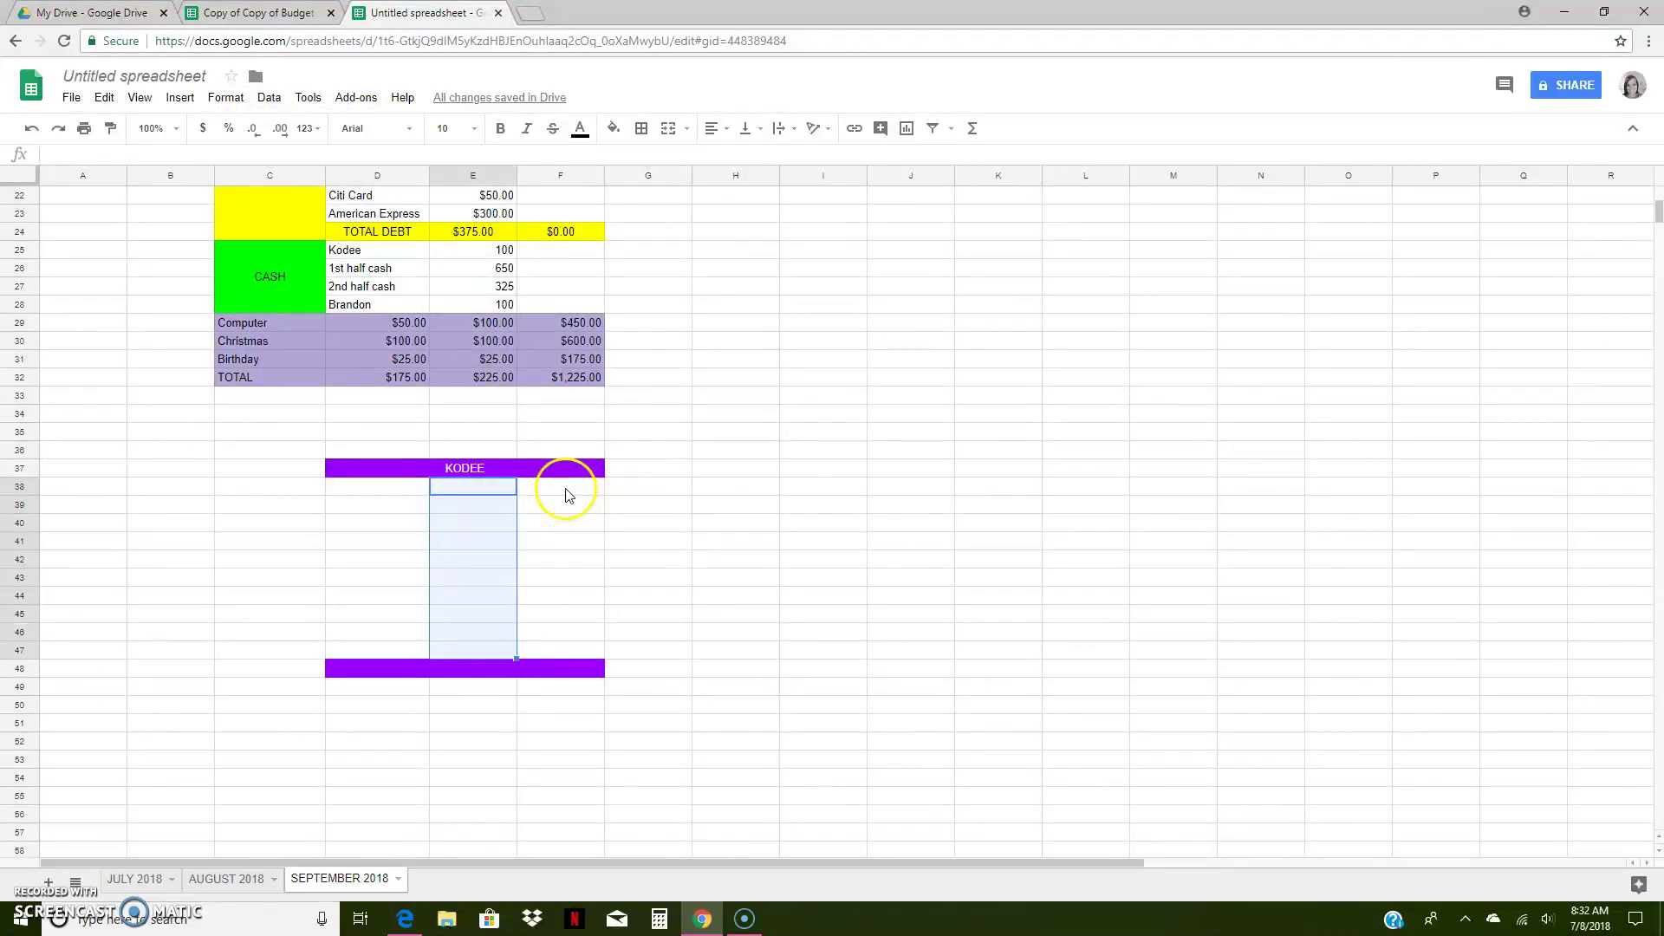
pyautogui.click(245, 98)
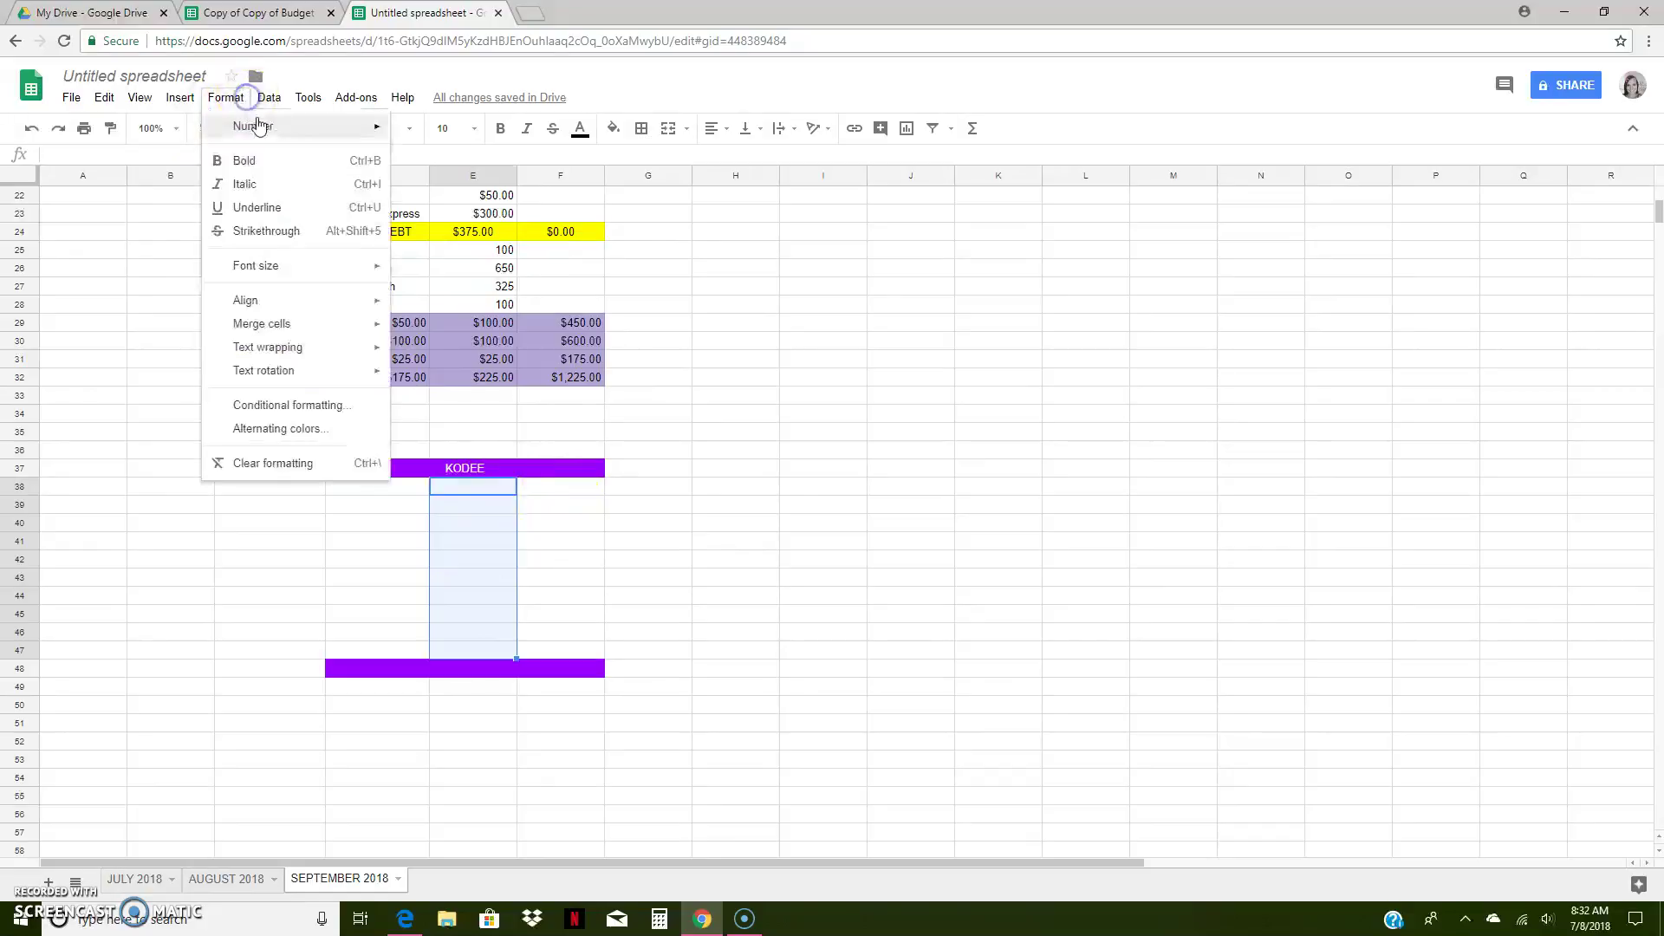
pyautogui.moveTo(257, 126)
pyautogui.click(474, 376)
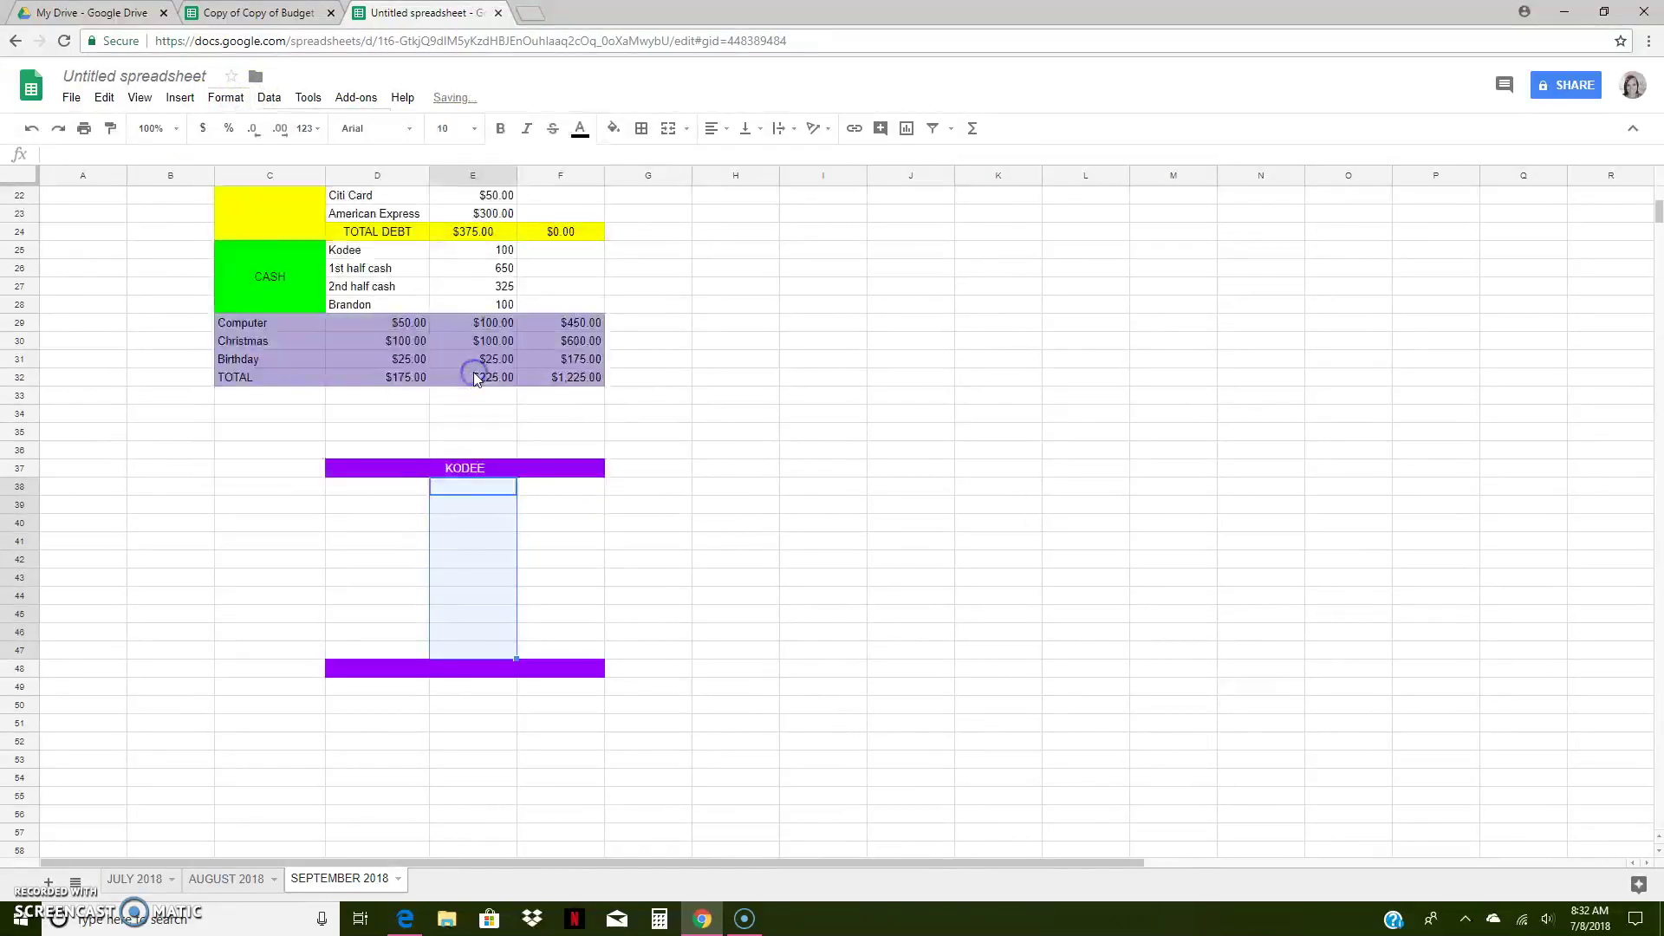
# - Format F38:F48 as currency, including the cell in the lower purple row
pyautogui.click(556, 488)
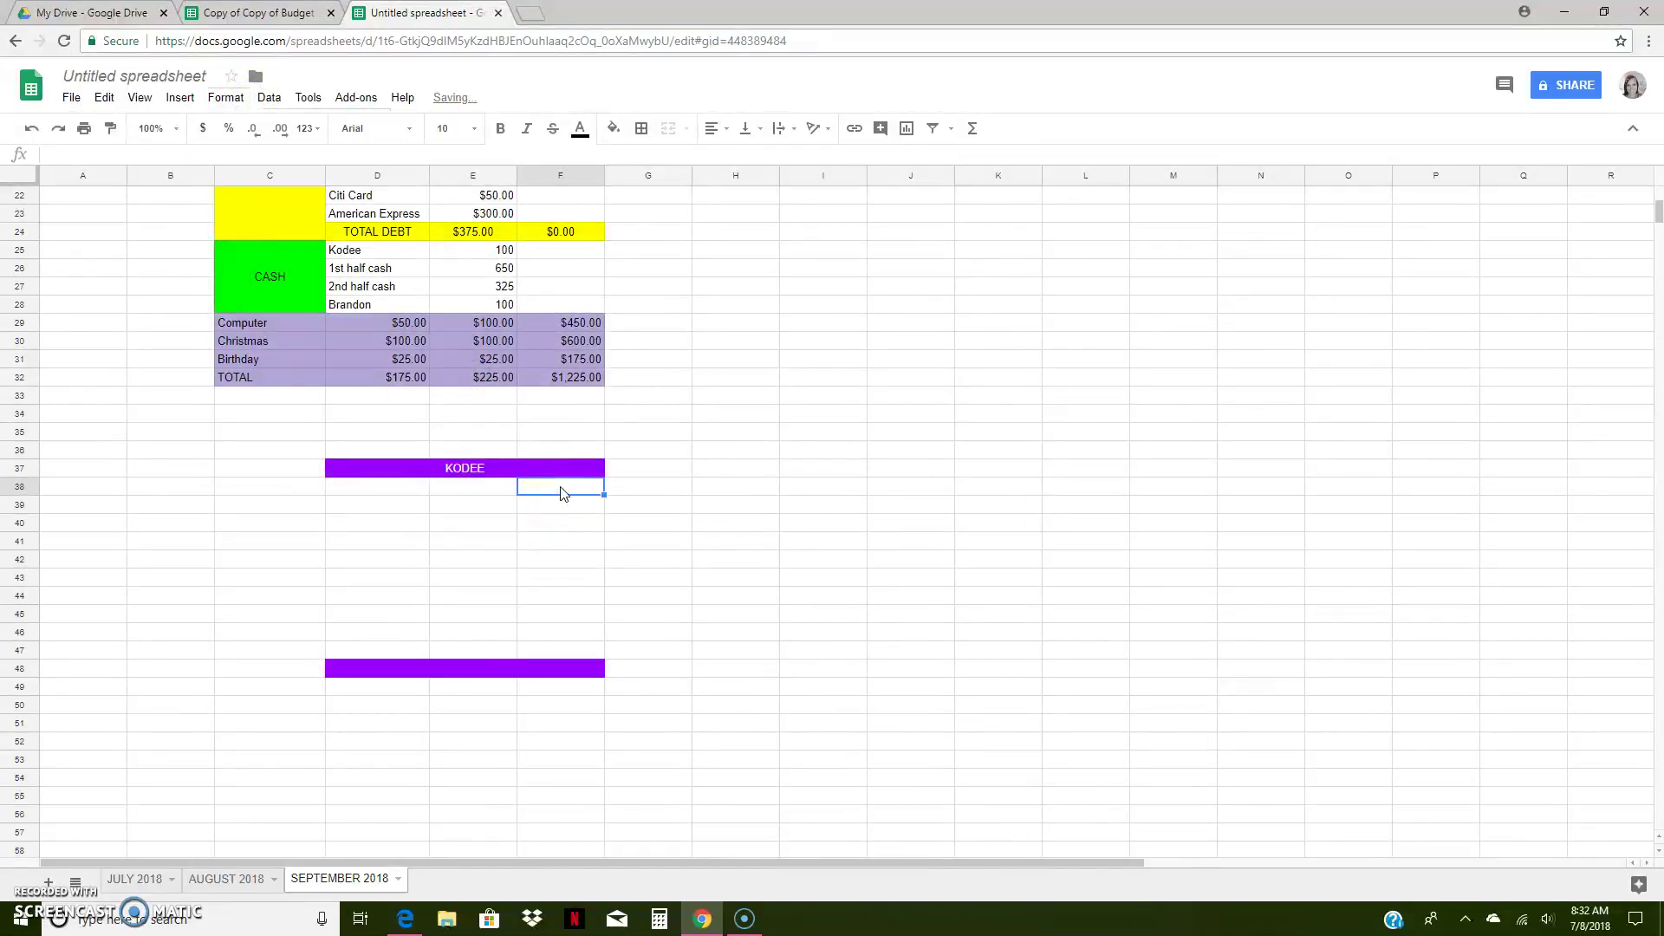
pyautogui.moveTo(561, 491); pyautogui.dragTo(561, 666)
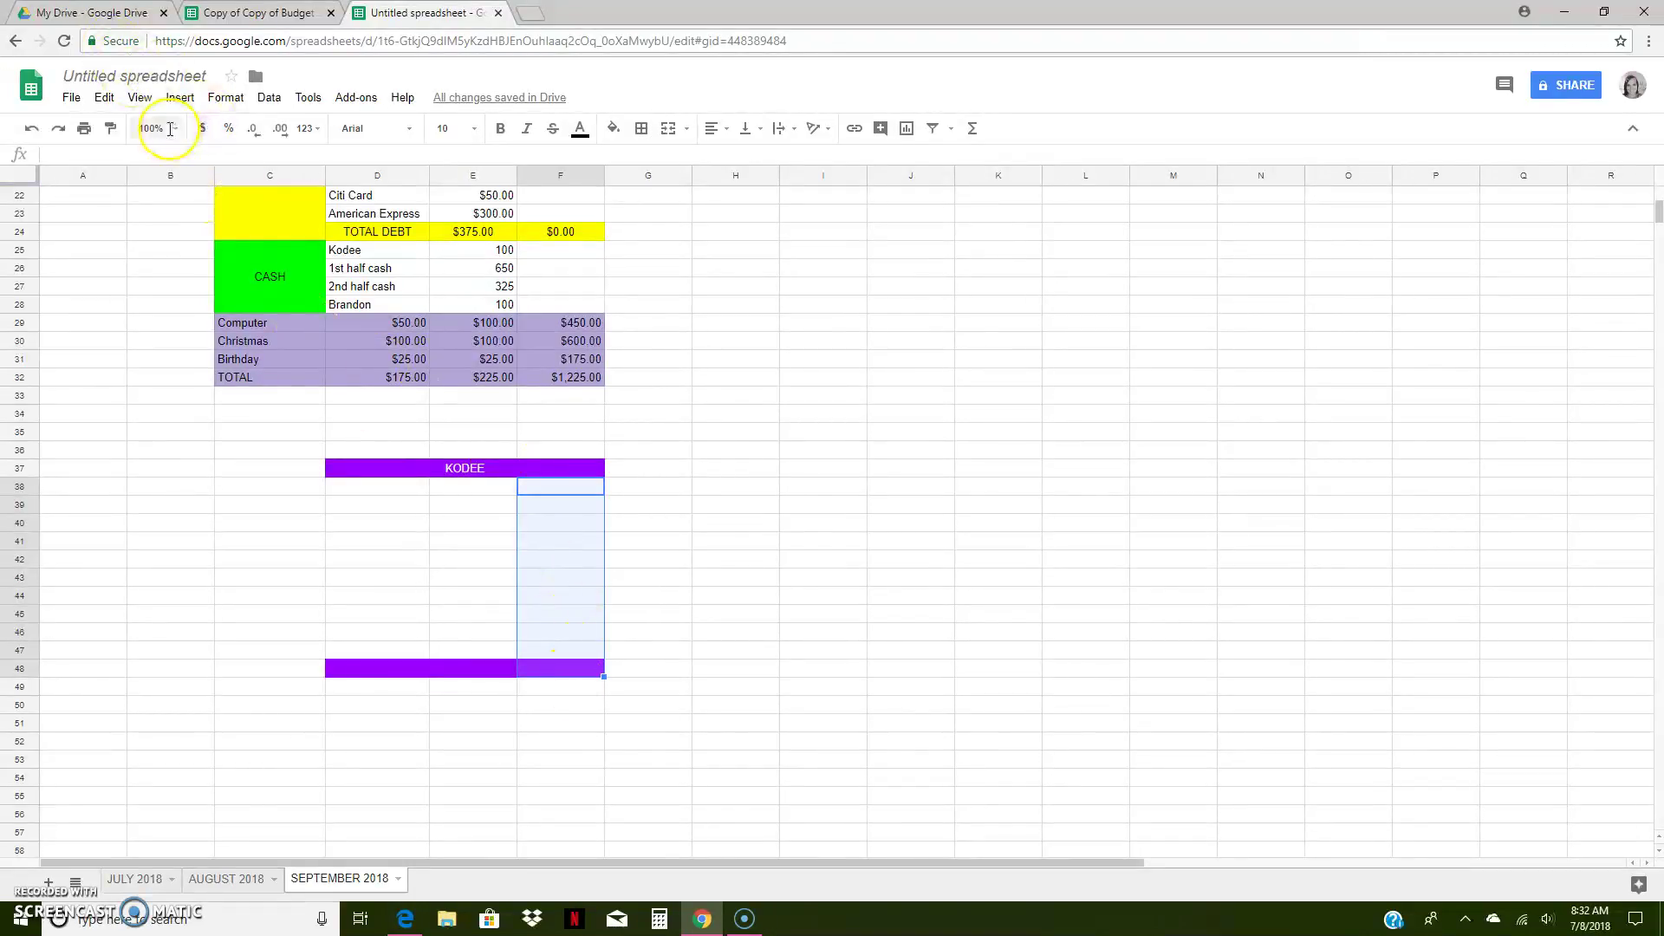
pyautogui.click(200, 132)
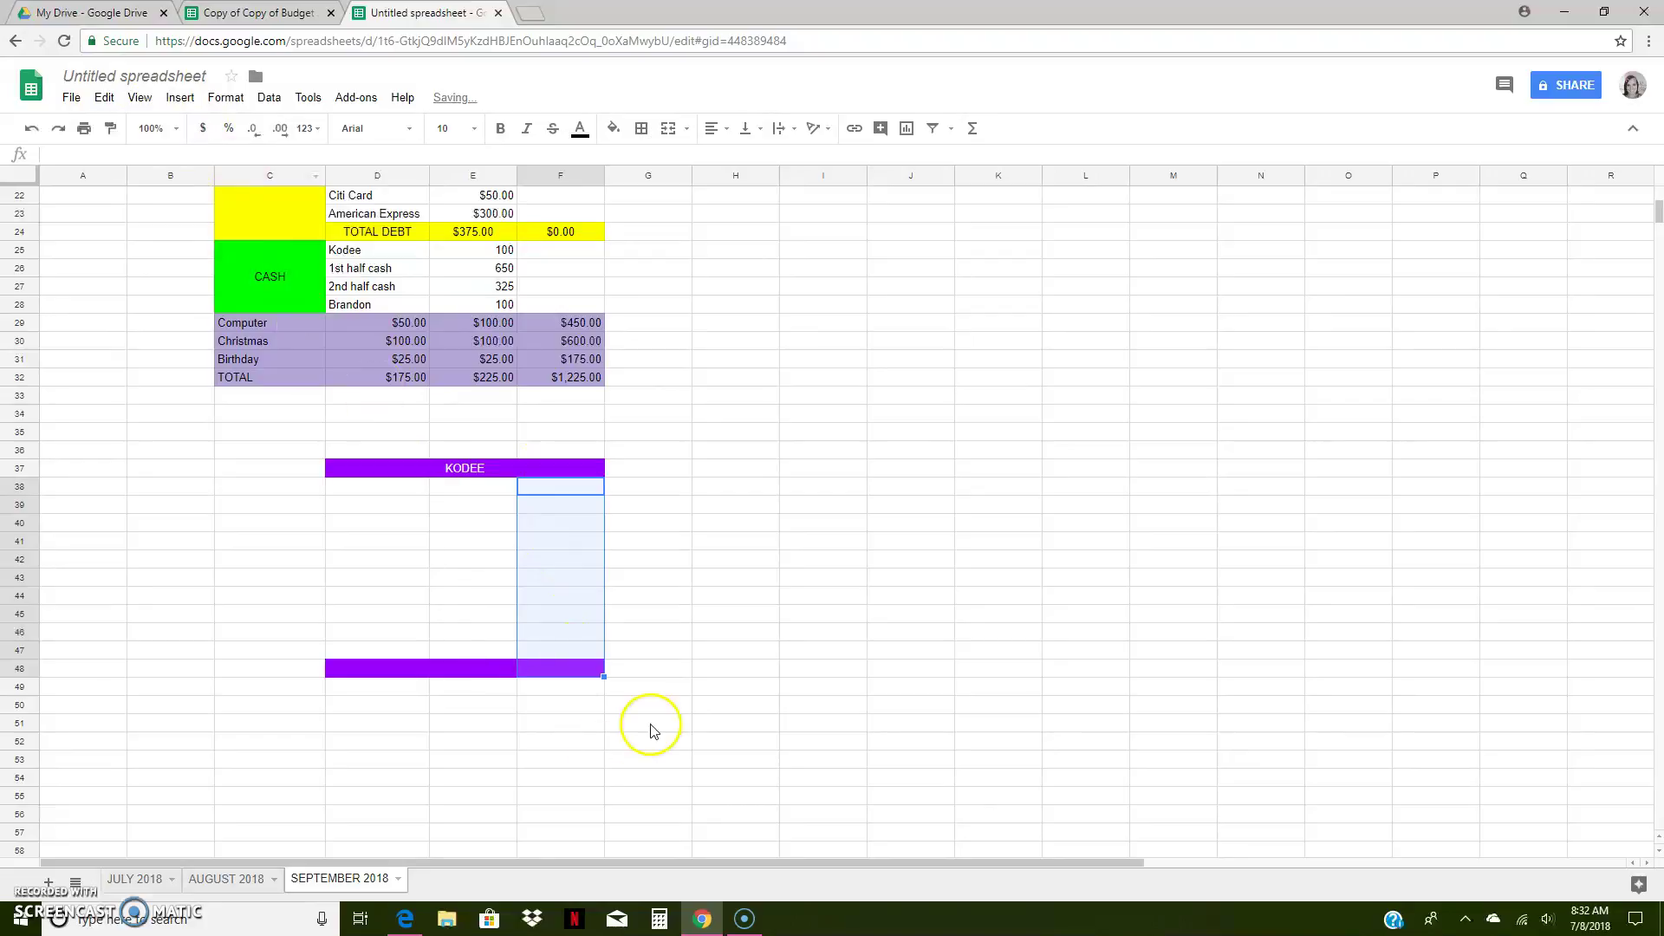
pyautogui.click(685, 634)
# - Total the amounts F38:F47 in purple cell F48 with the SUM function
pyautogui.click(571, 676)
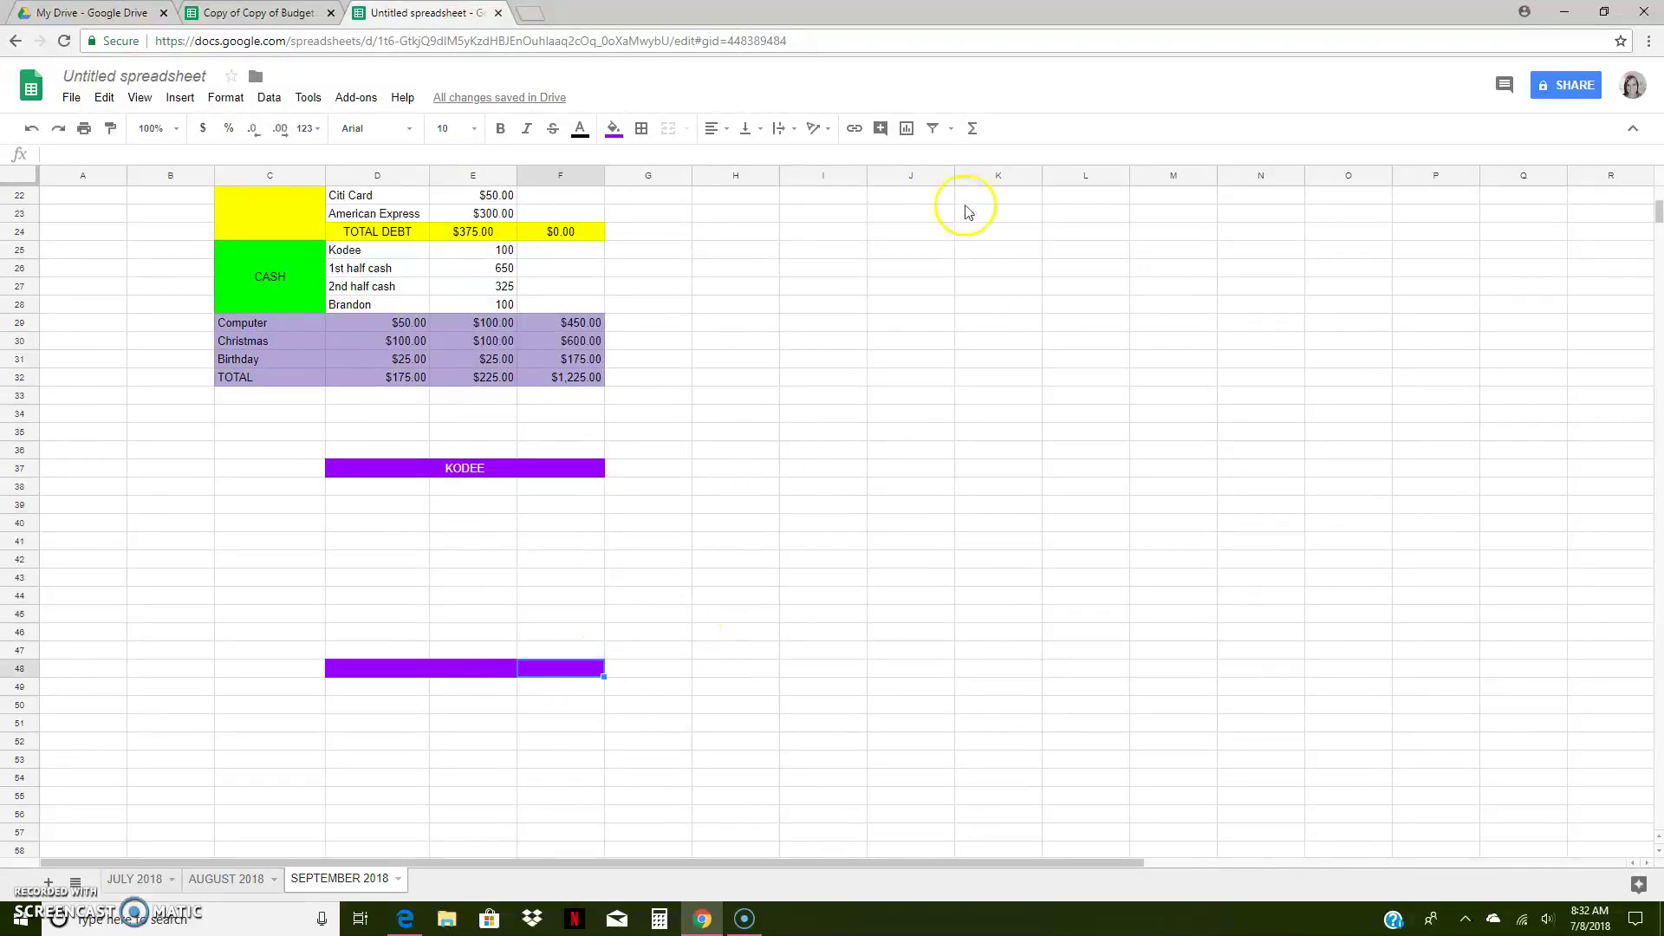
pyautogui.click(977, 130)
pyautogui.click(986, 157)
pyautogui.click(550, 488)
pyautogui.moveTo(557, 492); pyautogui.dragTo(560, 659)
pyautogui.press('Return')
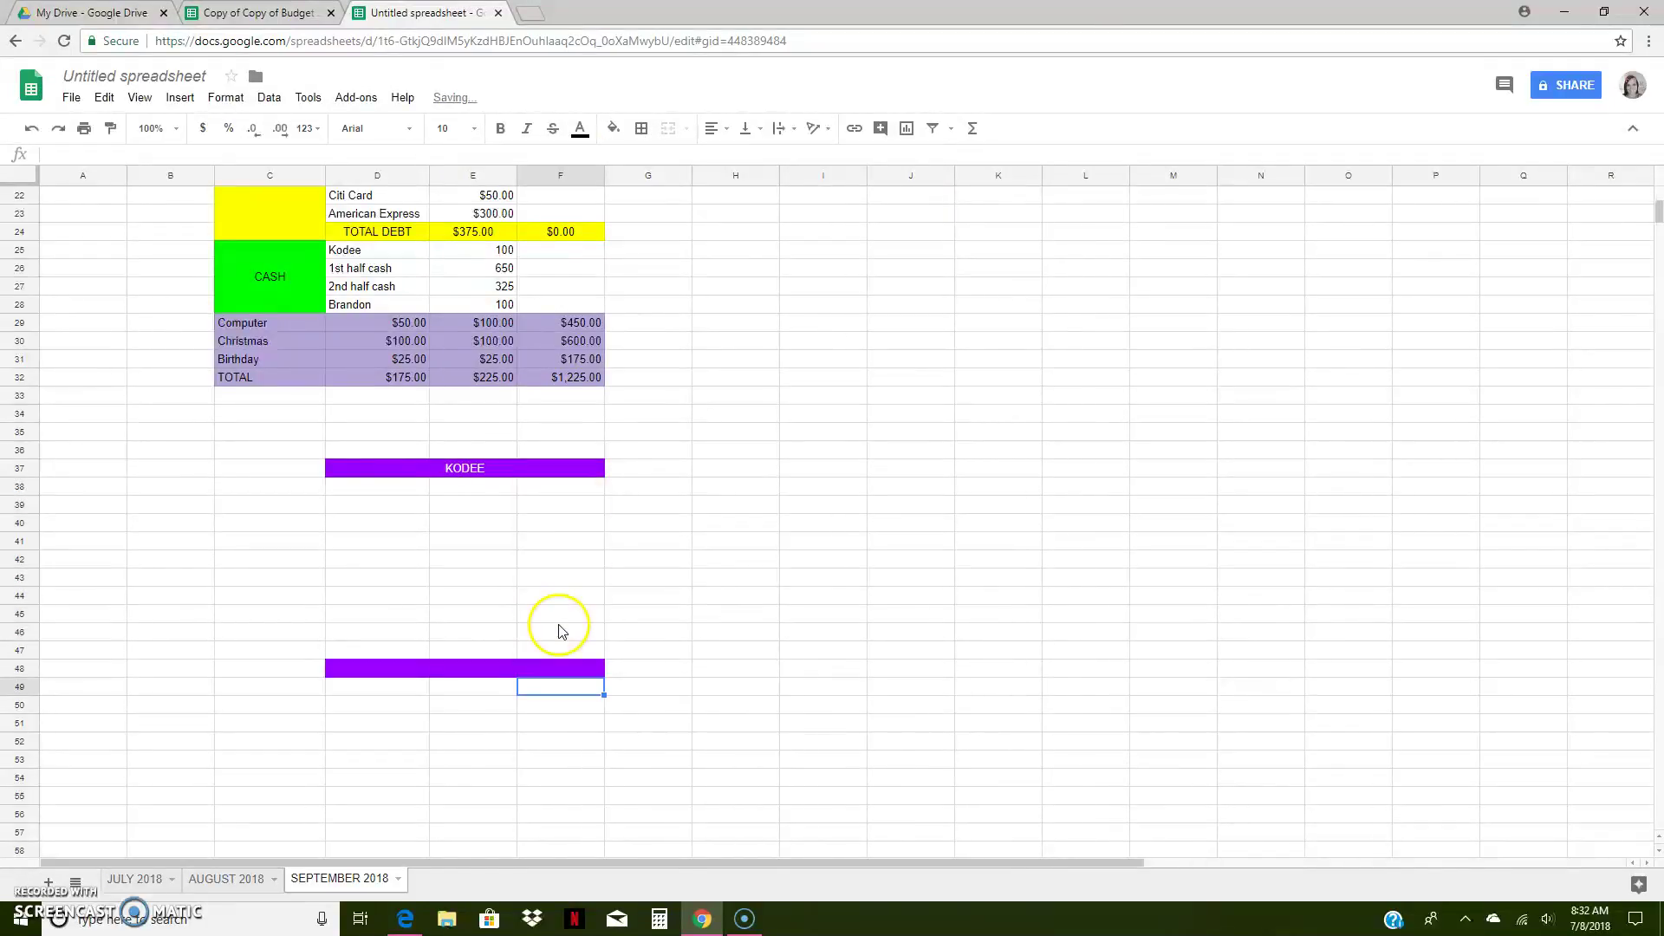
# - Make the total in F48 white and bold
pyautogui.click(557, 669)
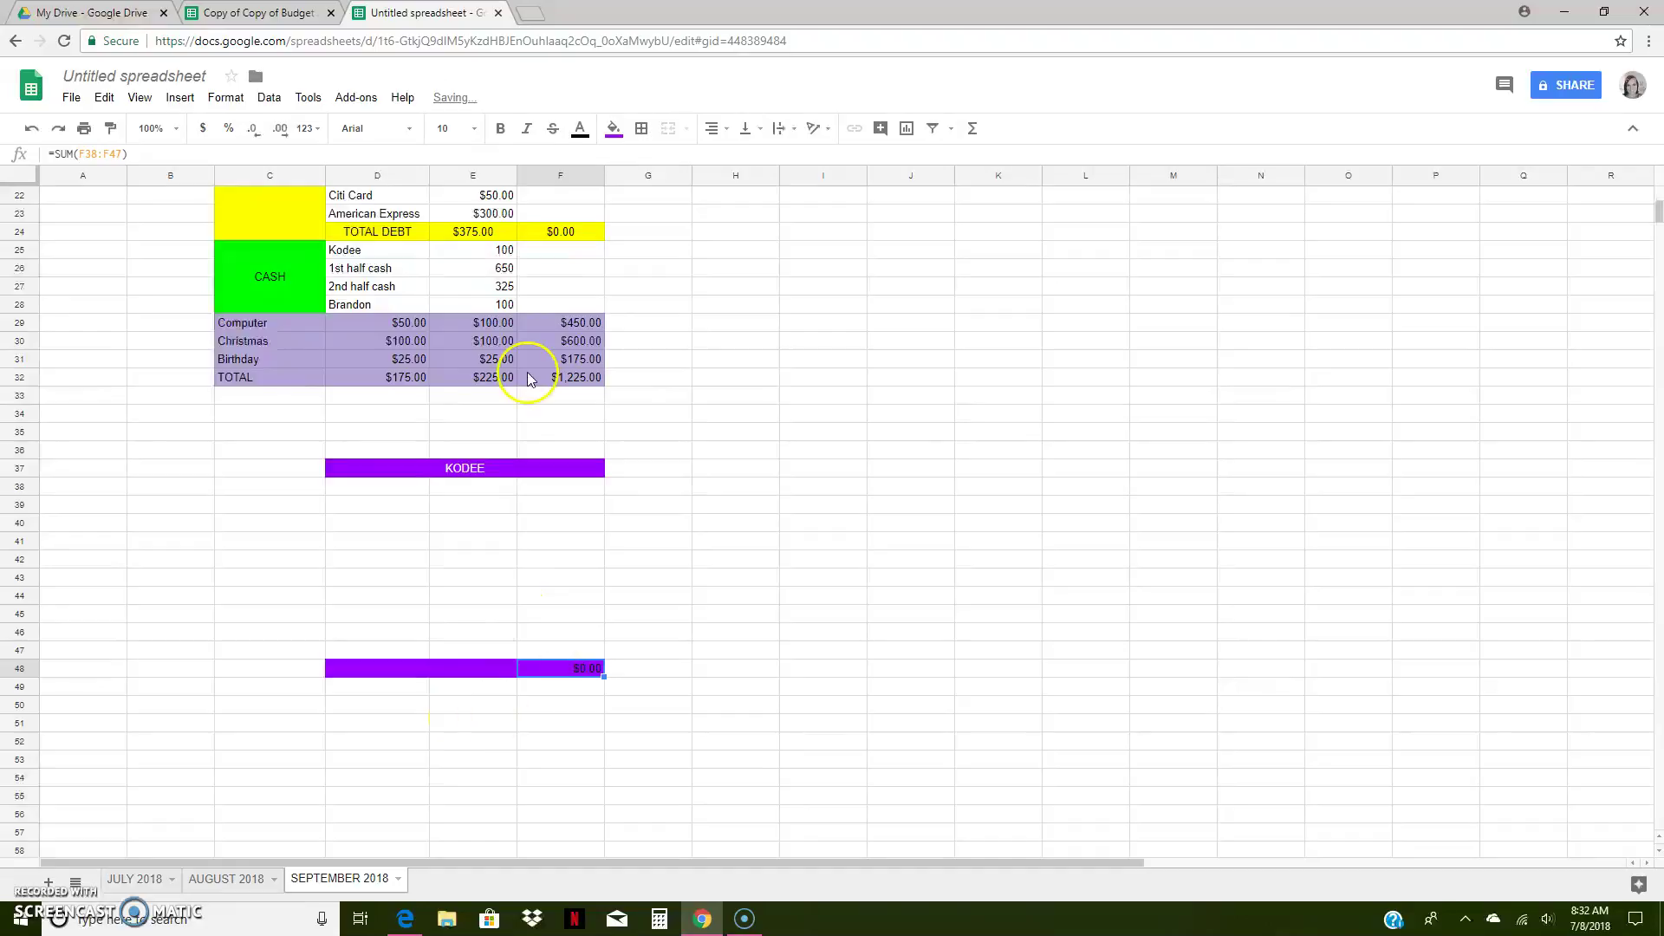
pyautogui.click(580, 129)
pyautogui.click(727, 184)
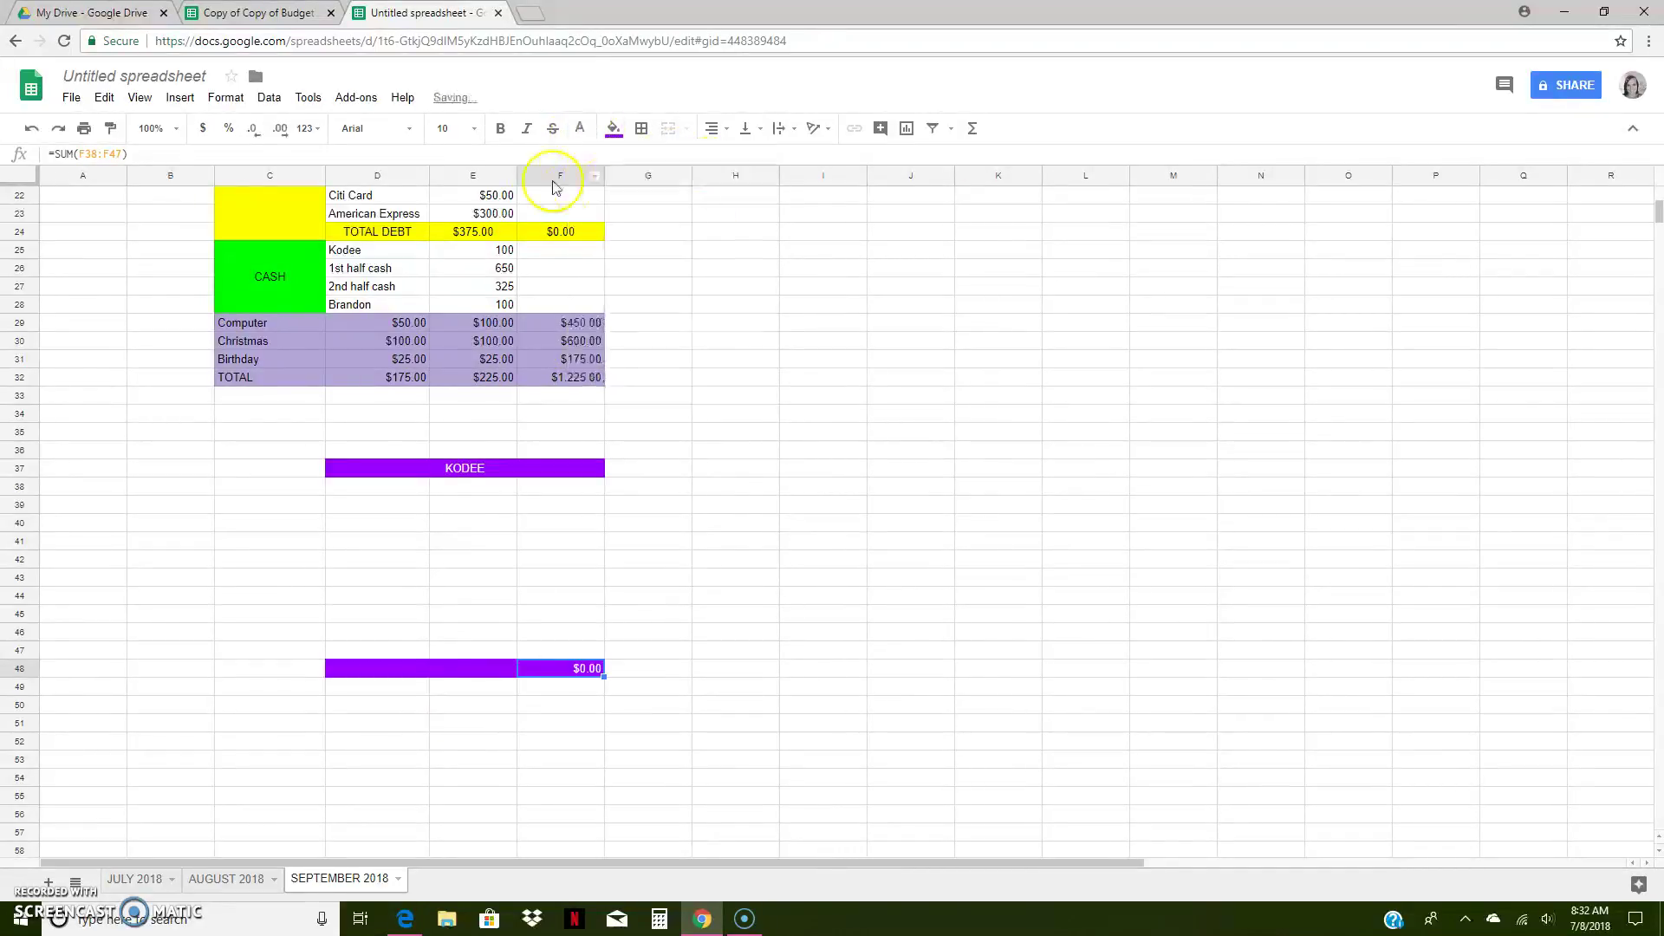
pyautogui.click(499, 129)
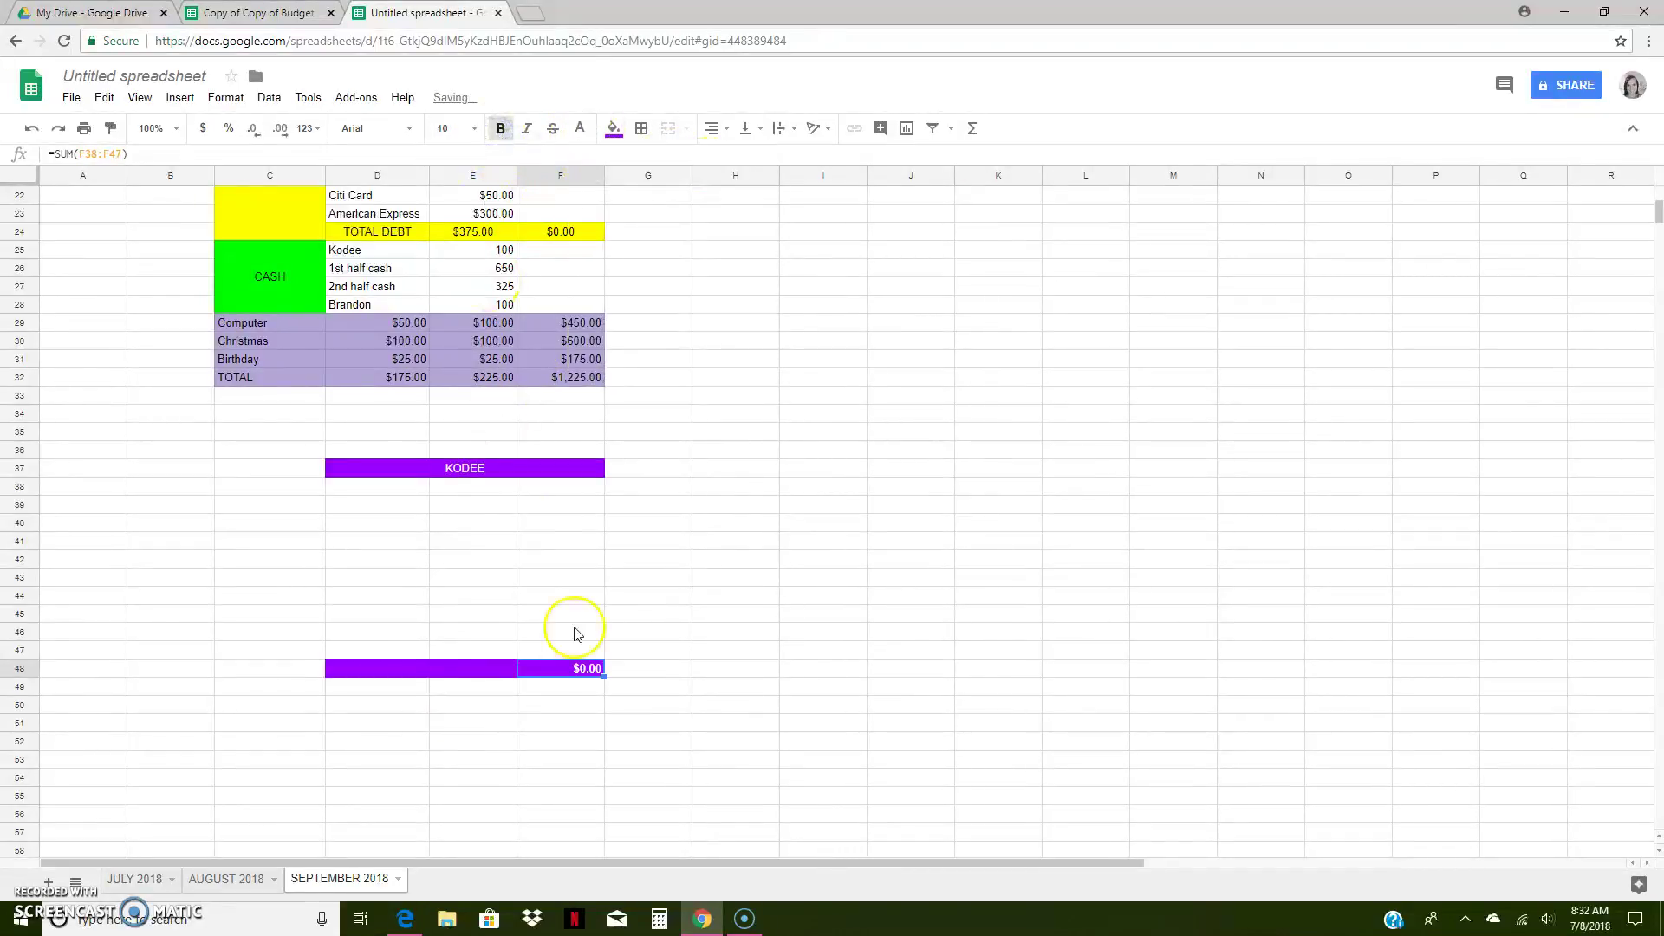
# - Enter a sample purchase in row 38: HOBBY LOBBY, dated 7/7/2018, with an amount of 40
pyautogui.click(371, 492)
pyautogui.write('HOBBY LOBBY')
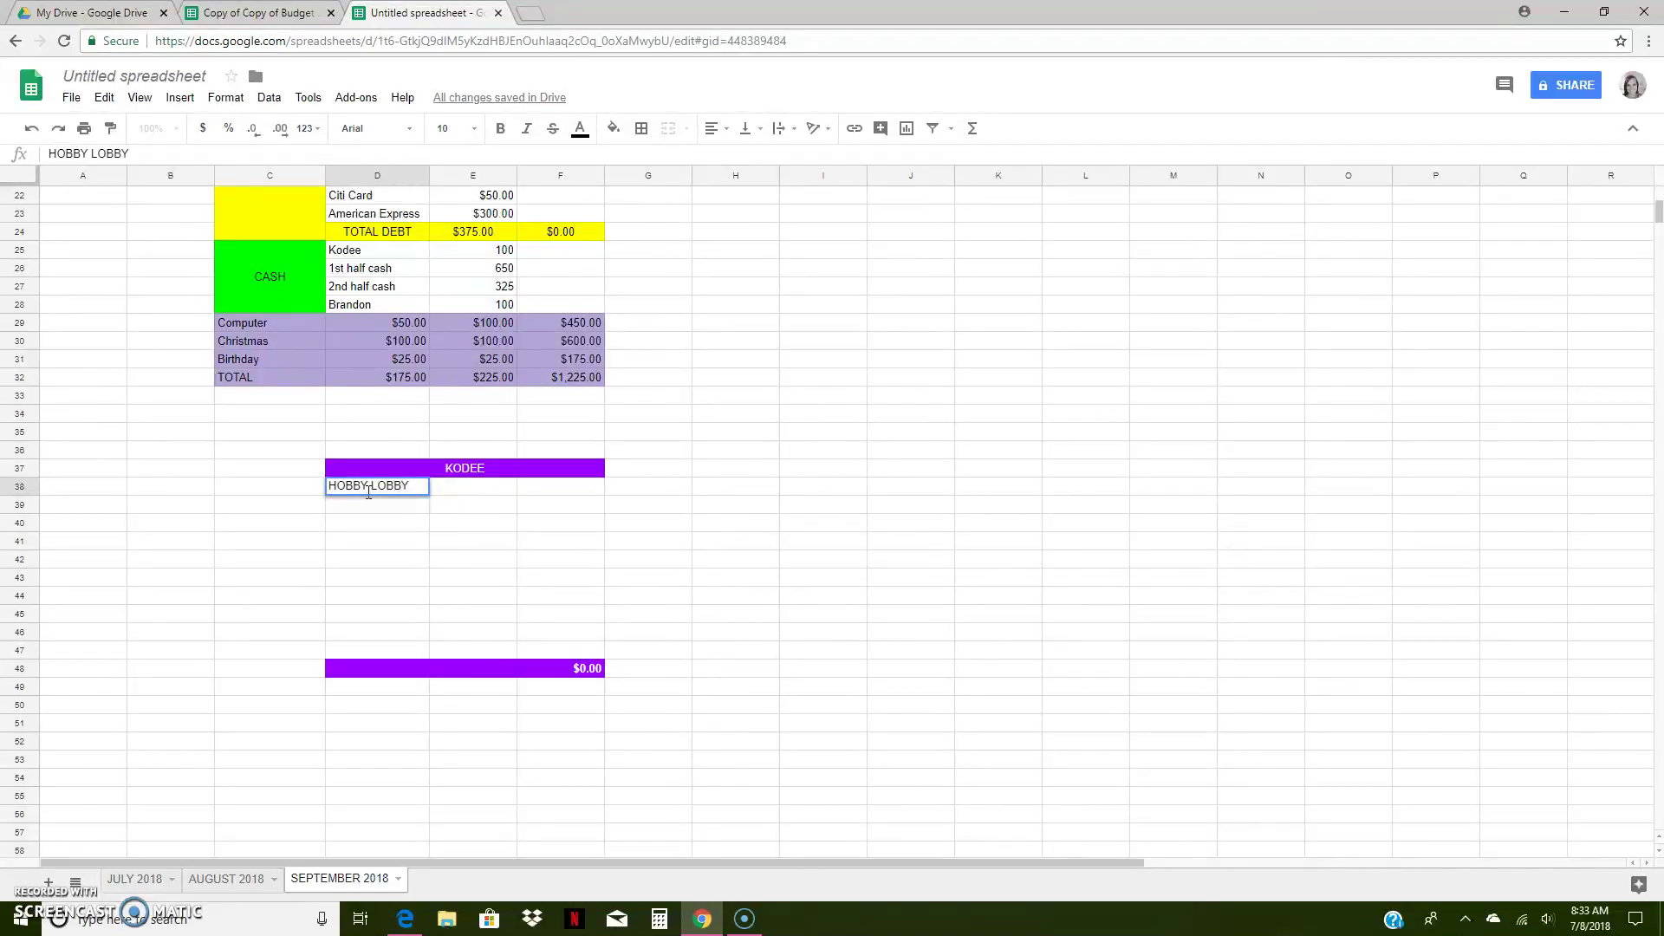
pyautogui.press('Tab')
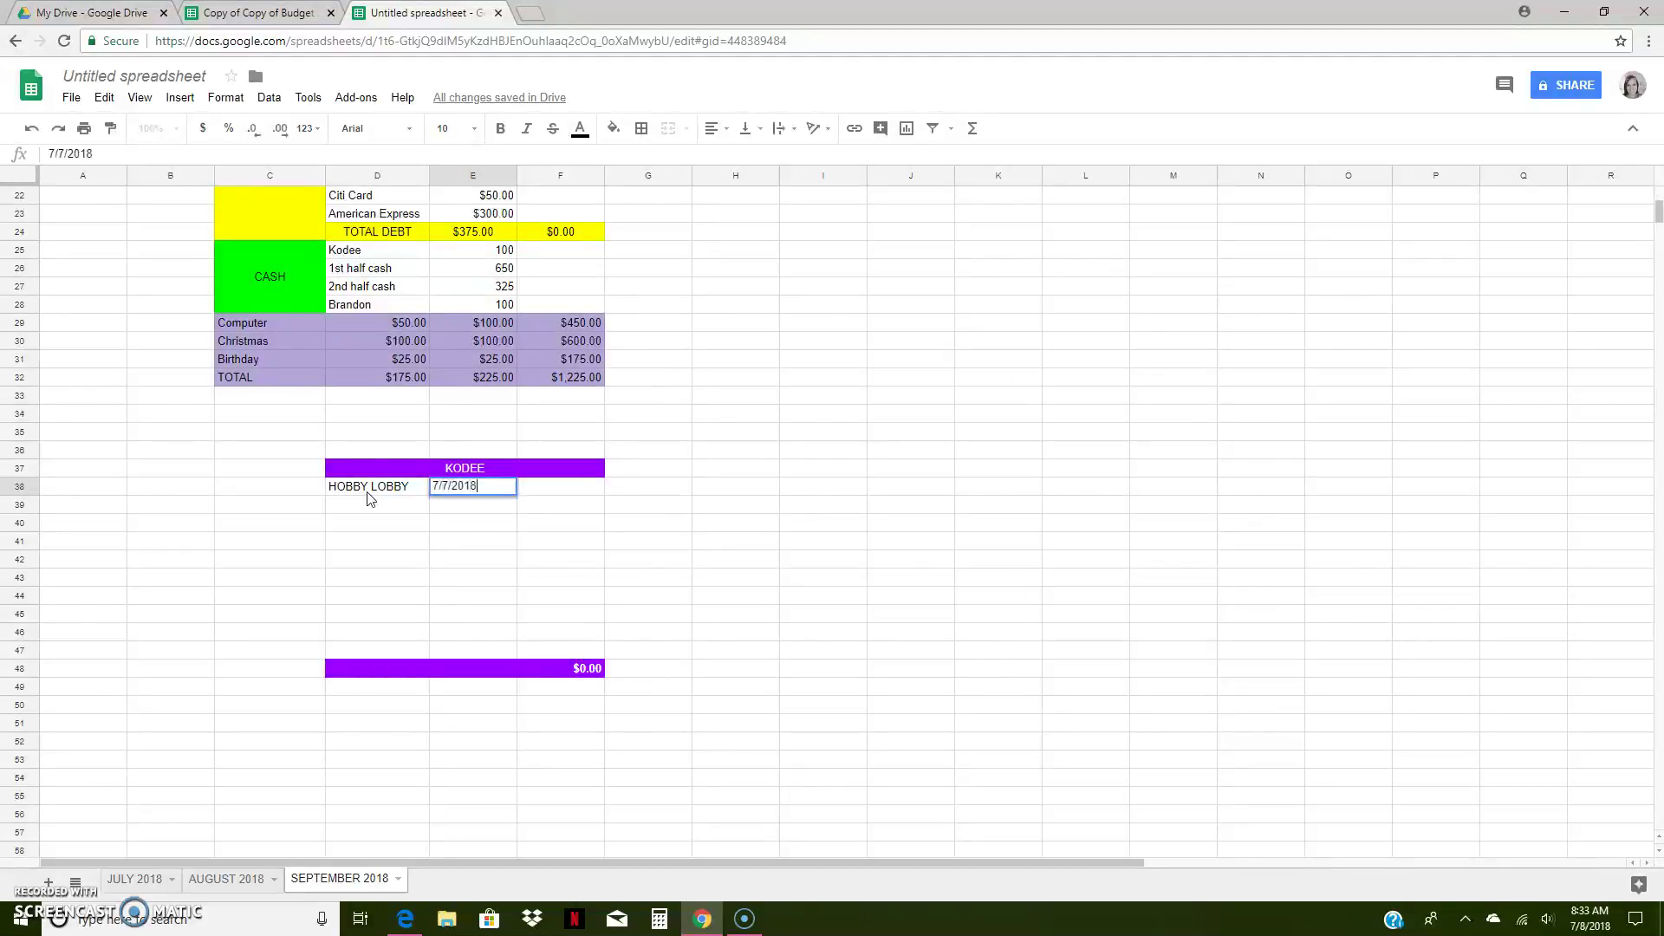
pyautogui.press('Tab')
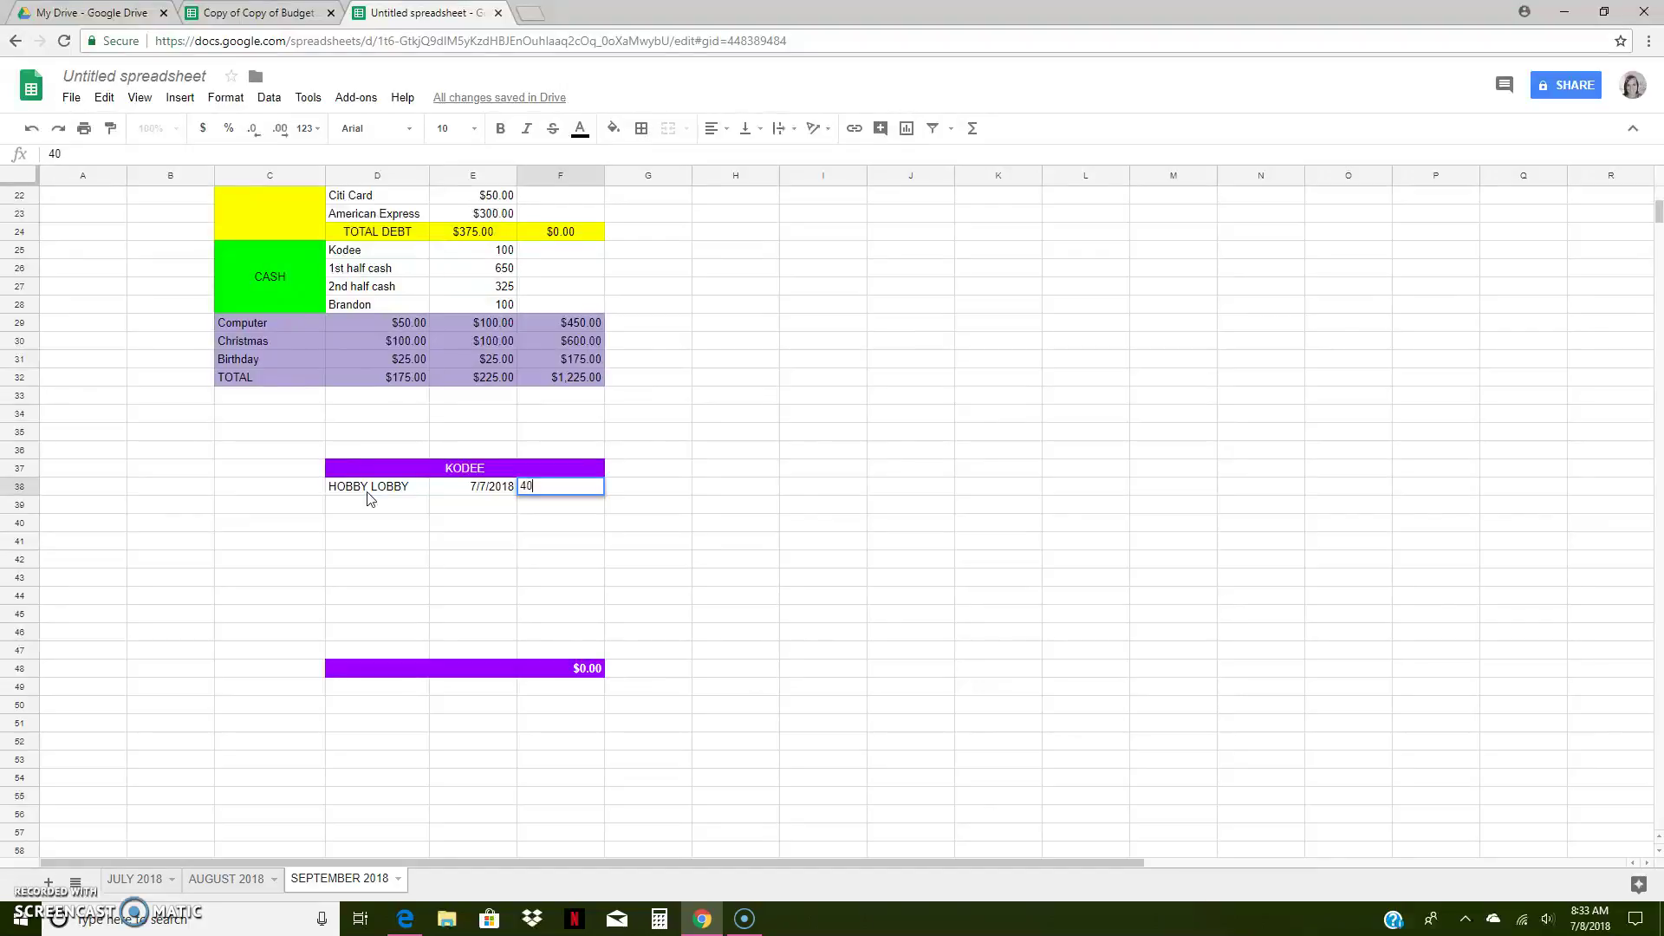
pyautogui.press('Return')
pyautogui.click(380, 506)
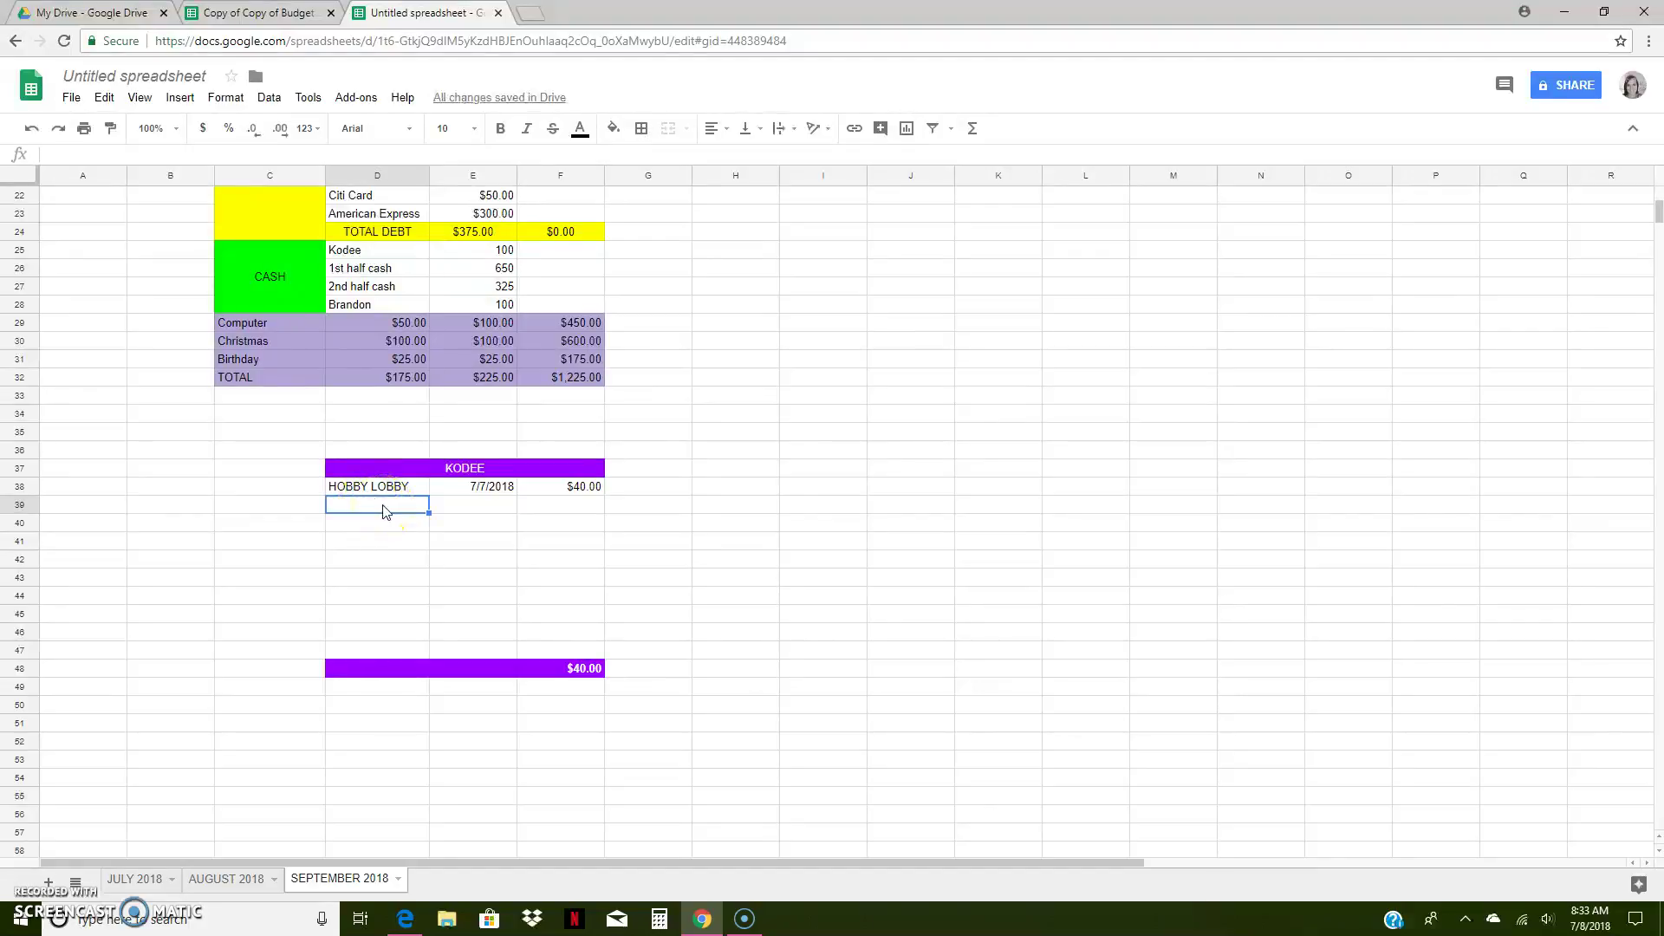
# - Enter a second sample purchase in row 39: BRAUMS, dated 7/7/2018, with an amount of 2
pyautogui.write('BRAUMS')
pyautogui.press('Tab')
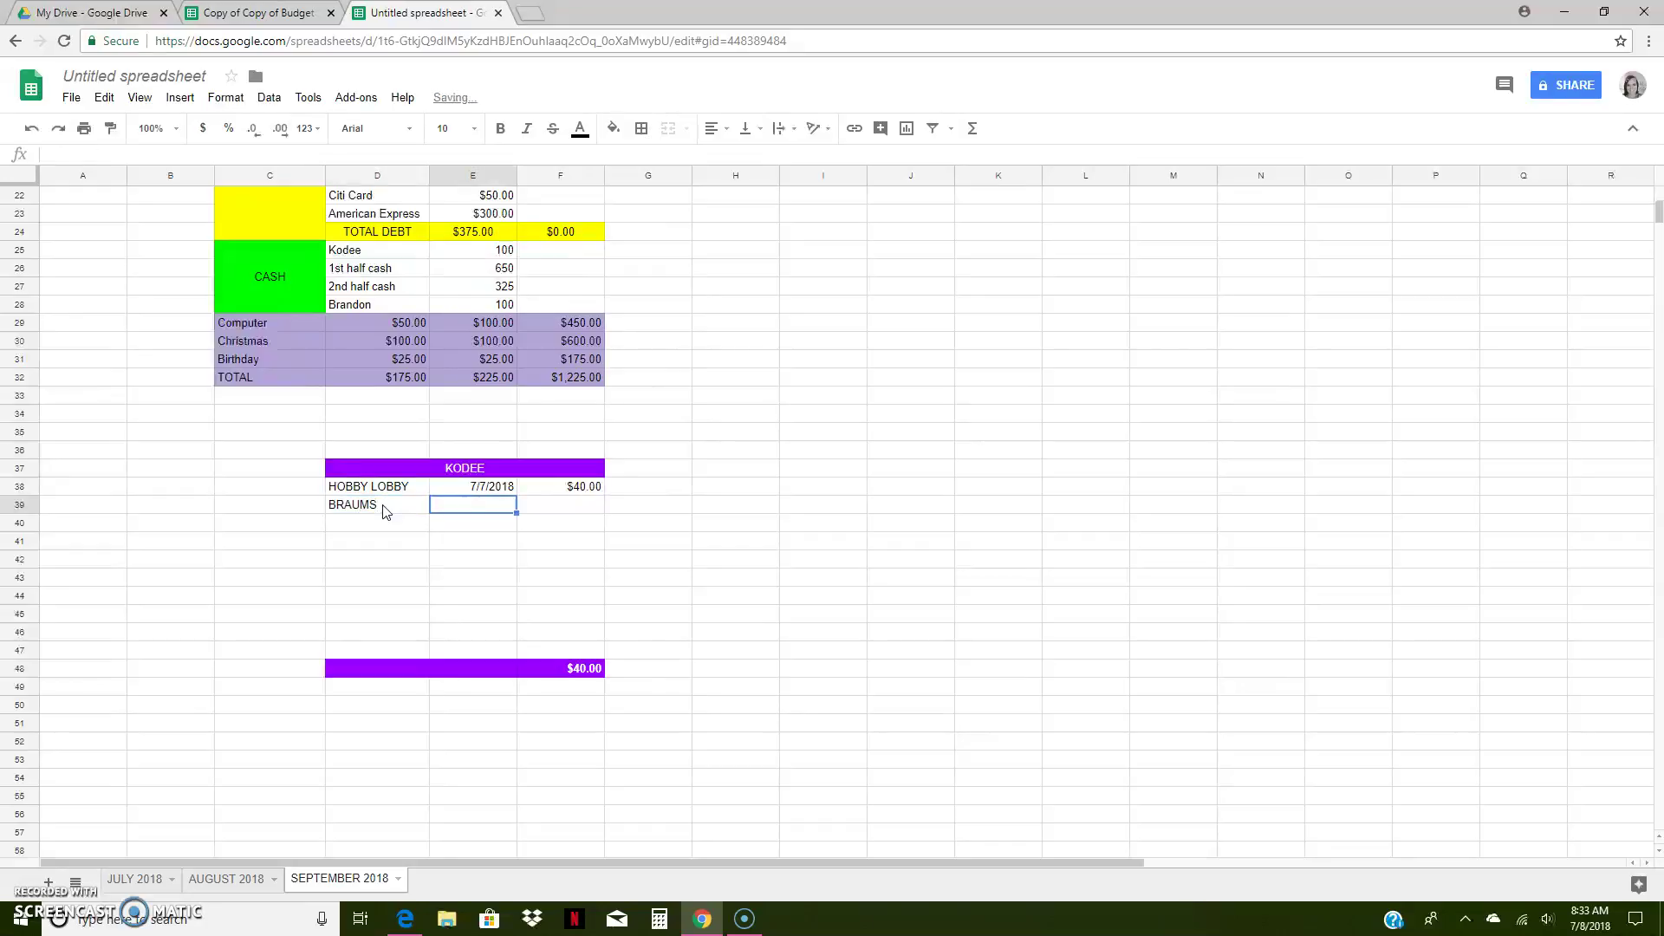
pyautogui.write('7/7/2018')
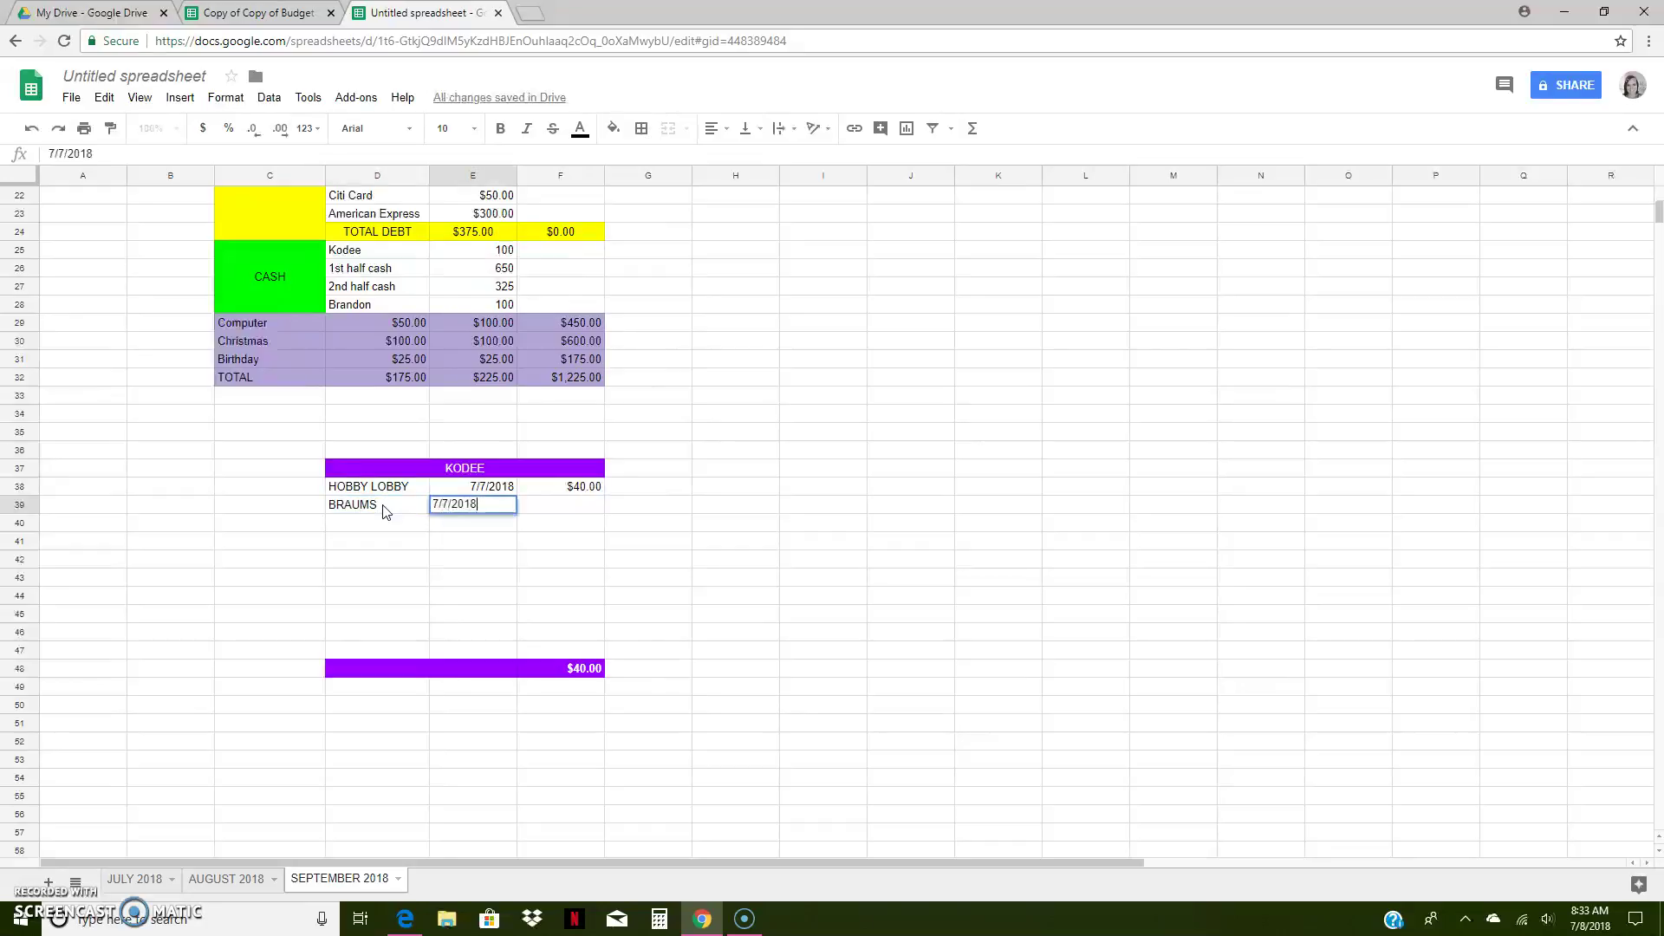
pyautogui.press('Tab')
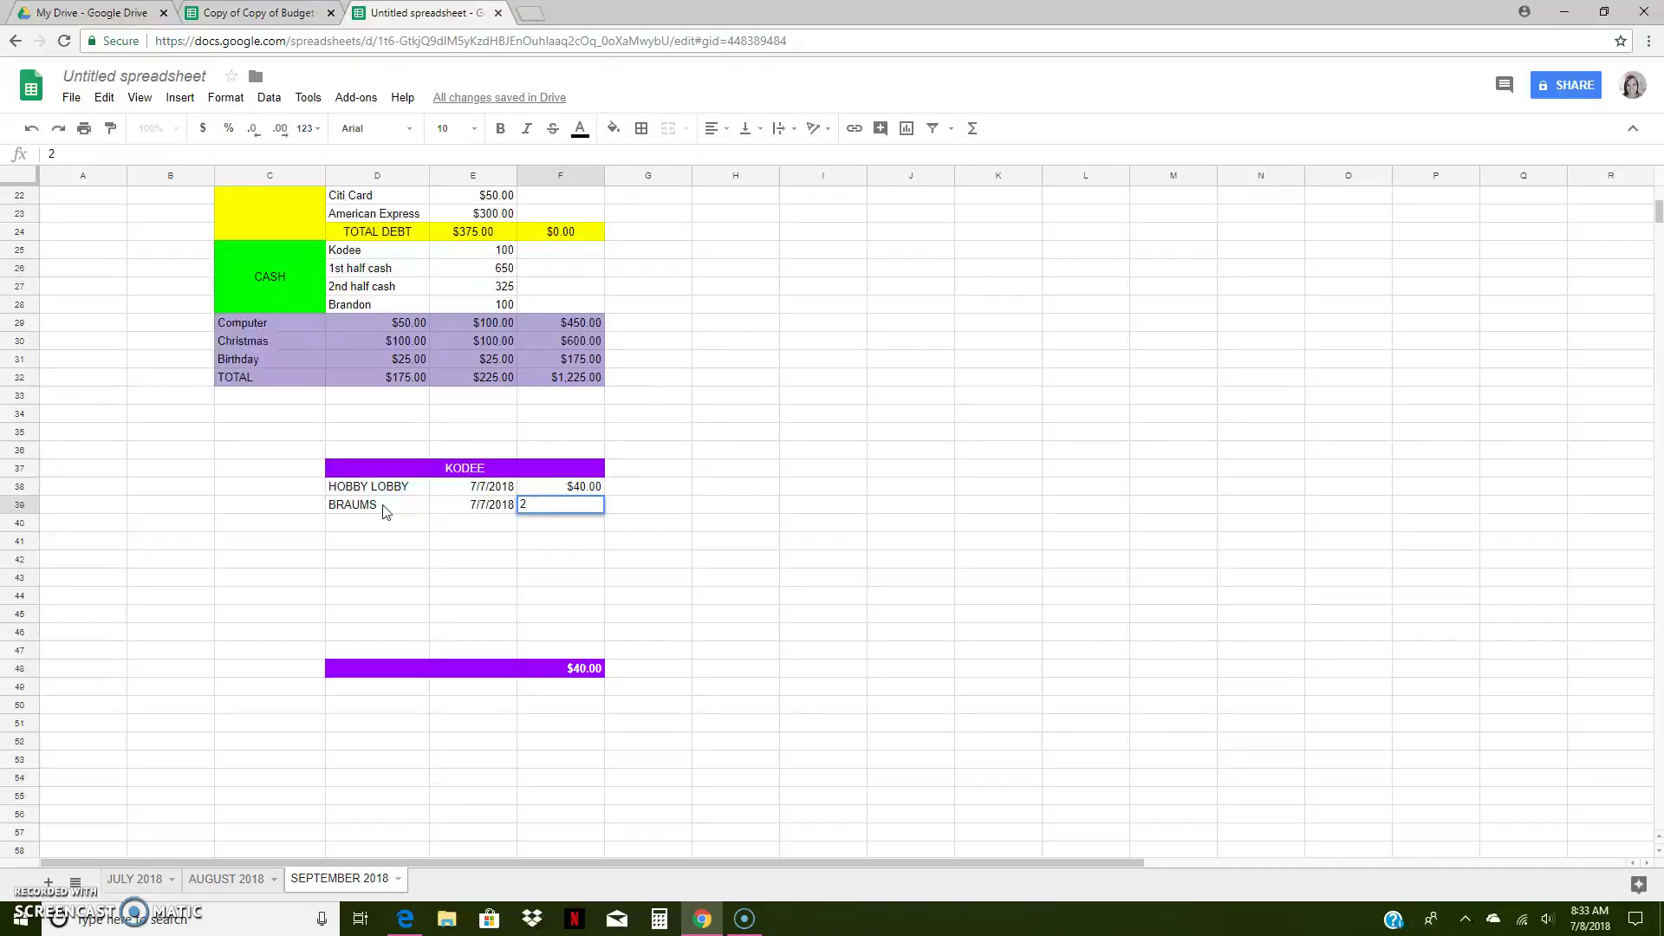
pyautogui.press('Return')
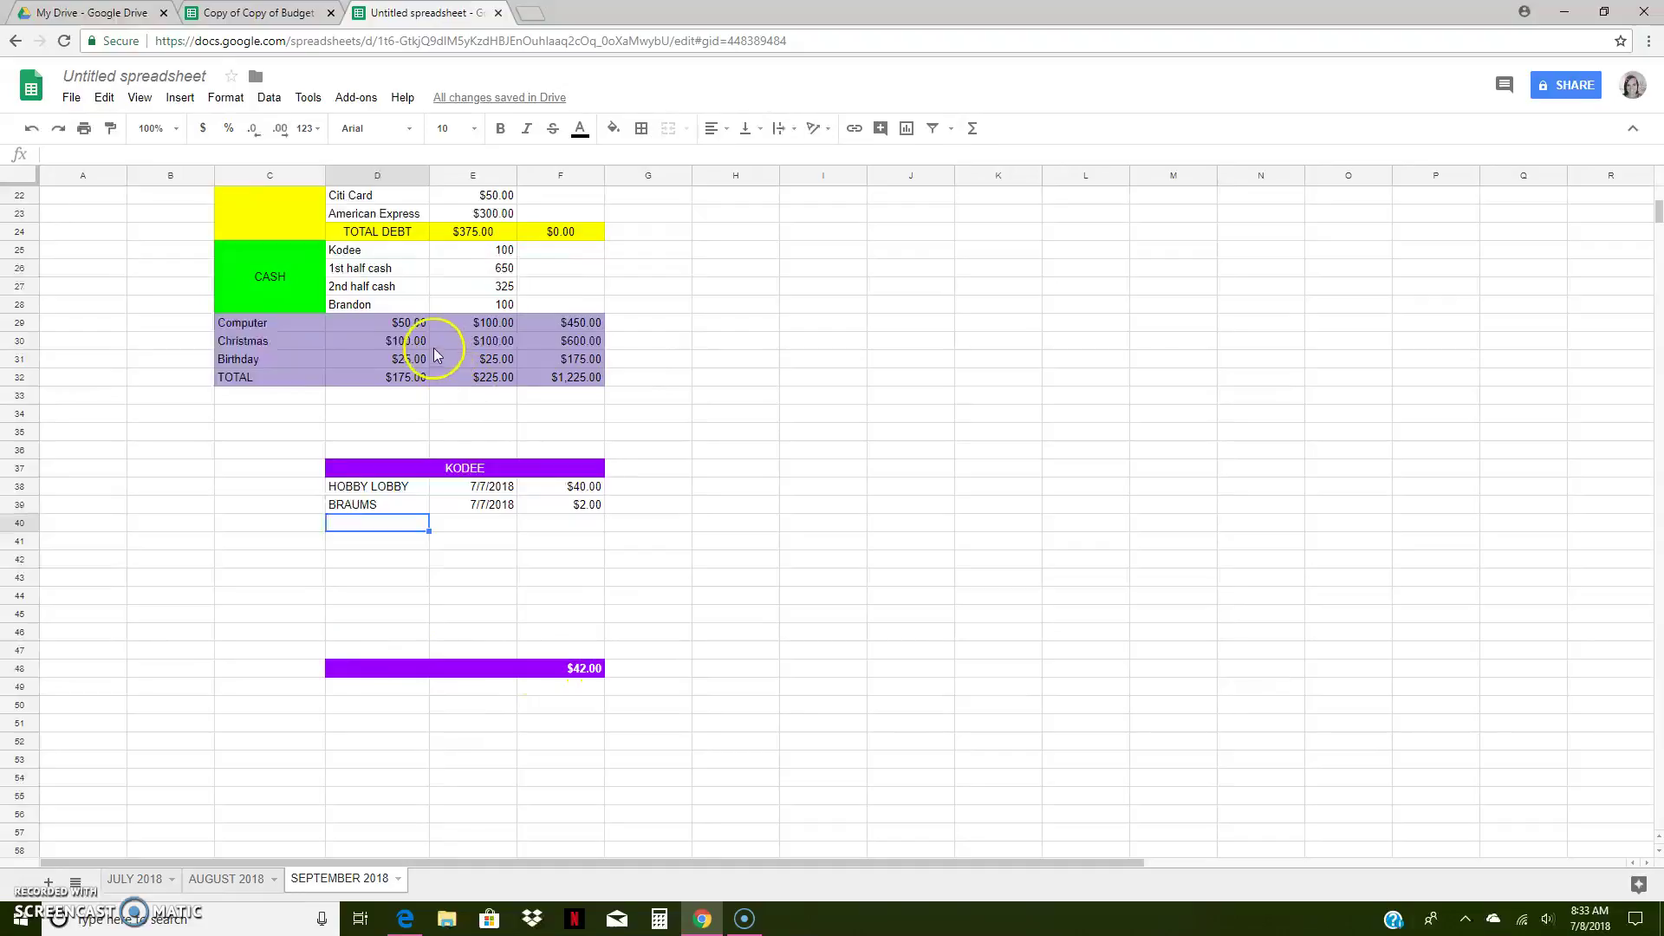
# - Link cell F25, the actual amount of the first cash row, to the tracker total with the formula =F48
pyautogui.scroll(5, 433, 355)
pyautogui.scroll(5, 436, 355)
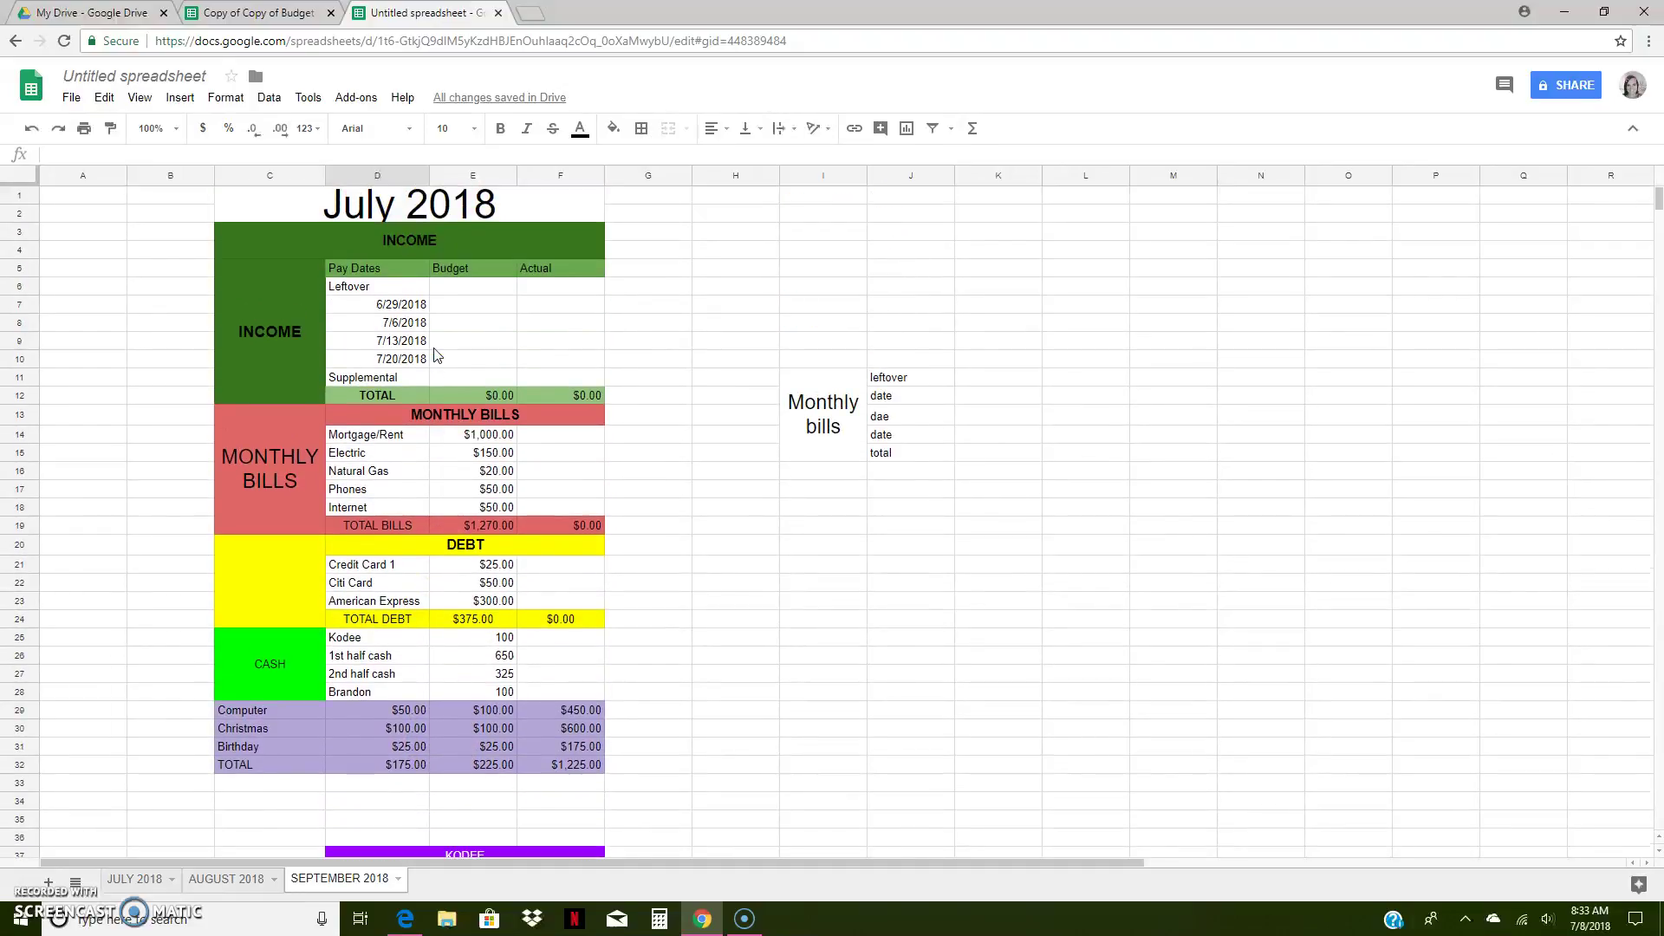
pyautogui.scroll(-3, 438, 354)
pyautogui.scroll(-3, 437, 357)
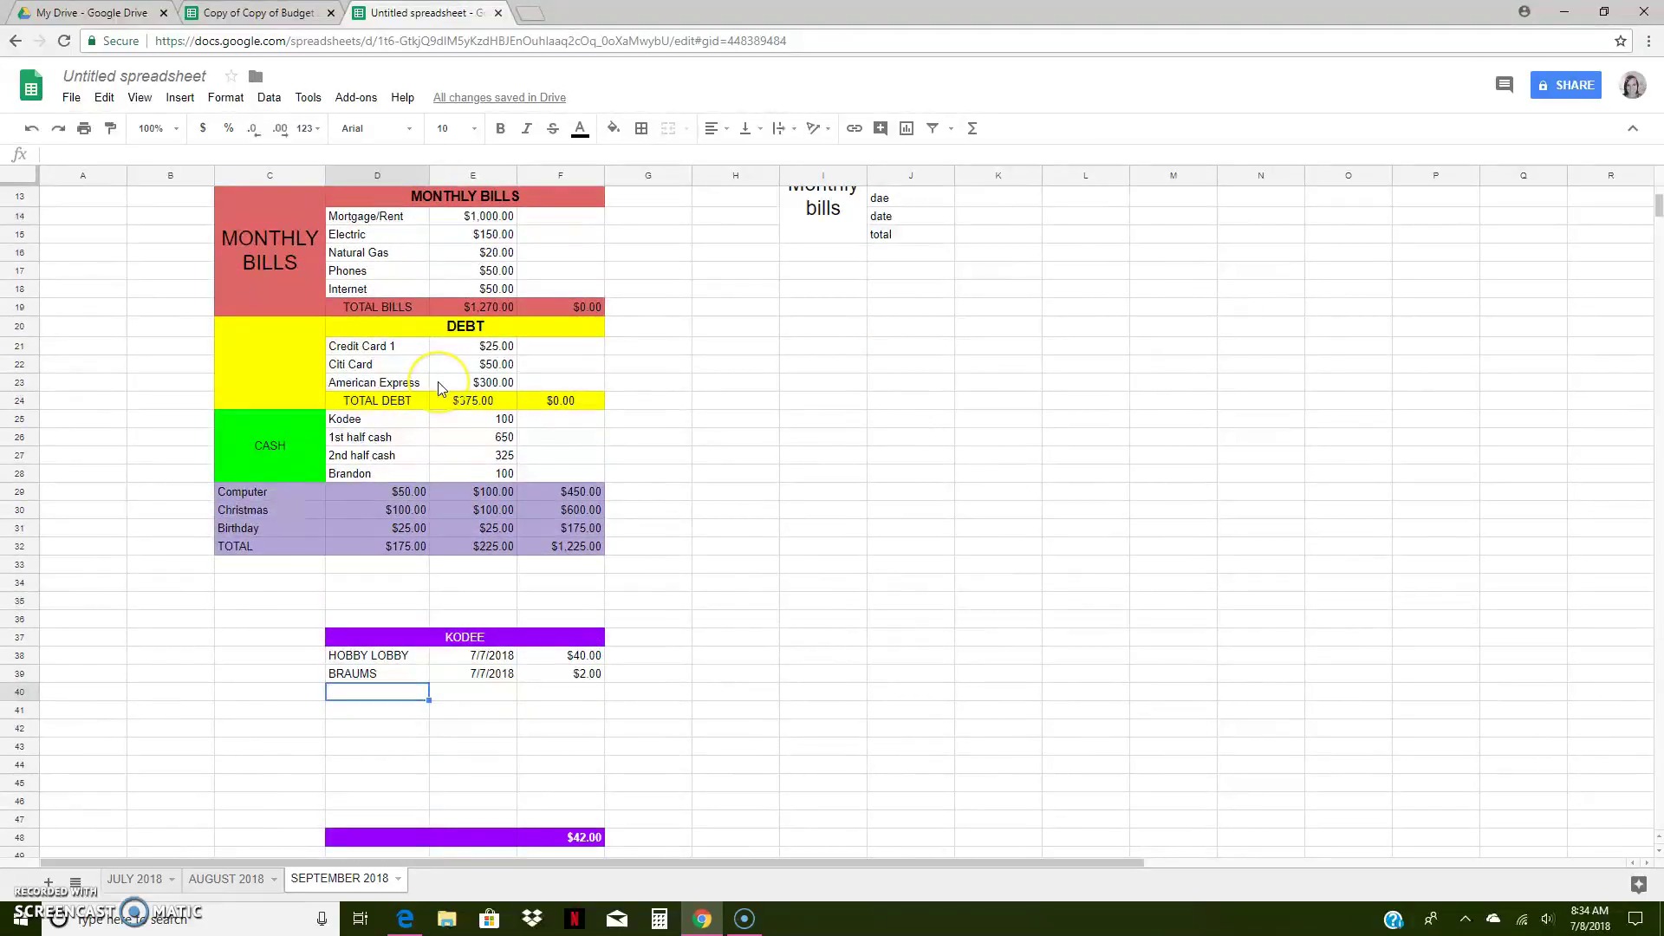
pyautogui.scroll(-3, 438, 382)
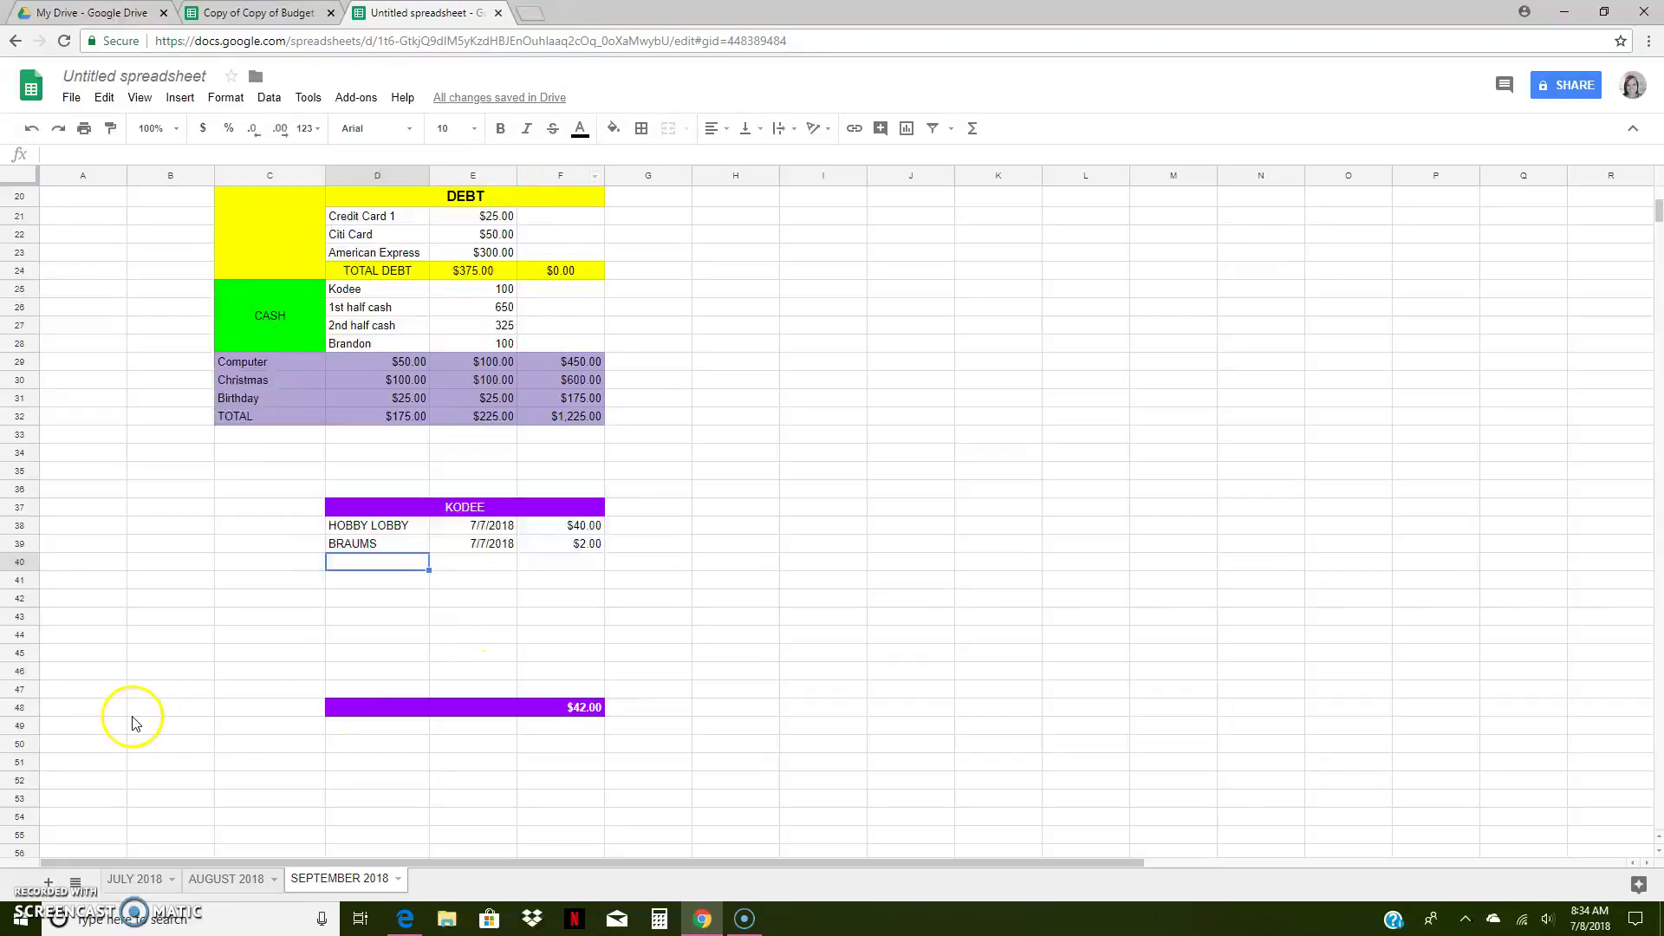
pyautogui.click(19, 707)
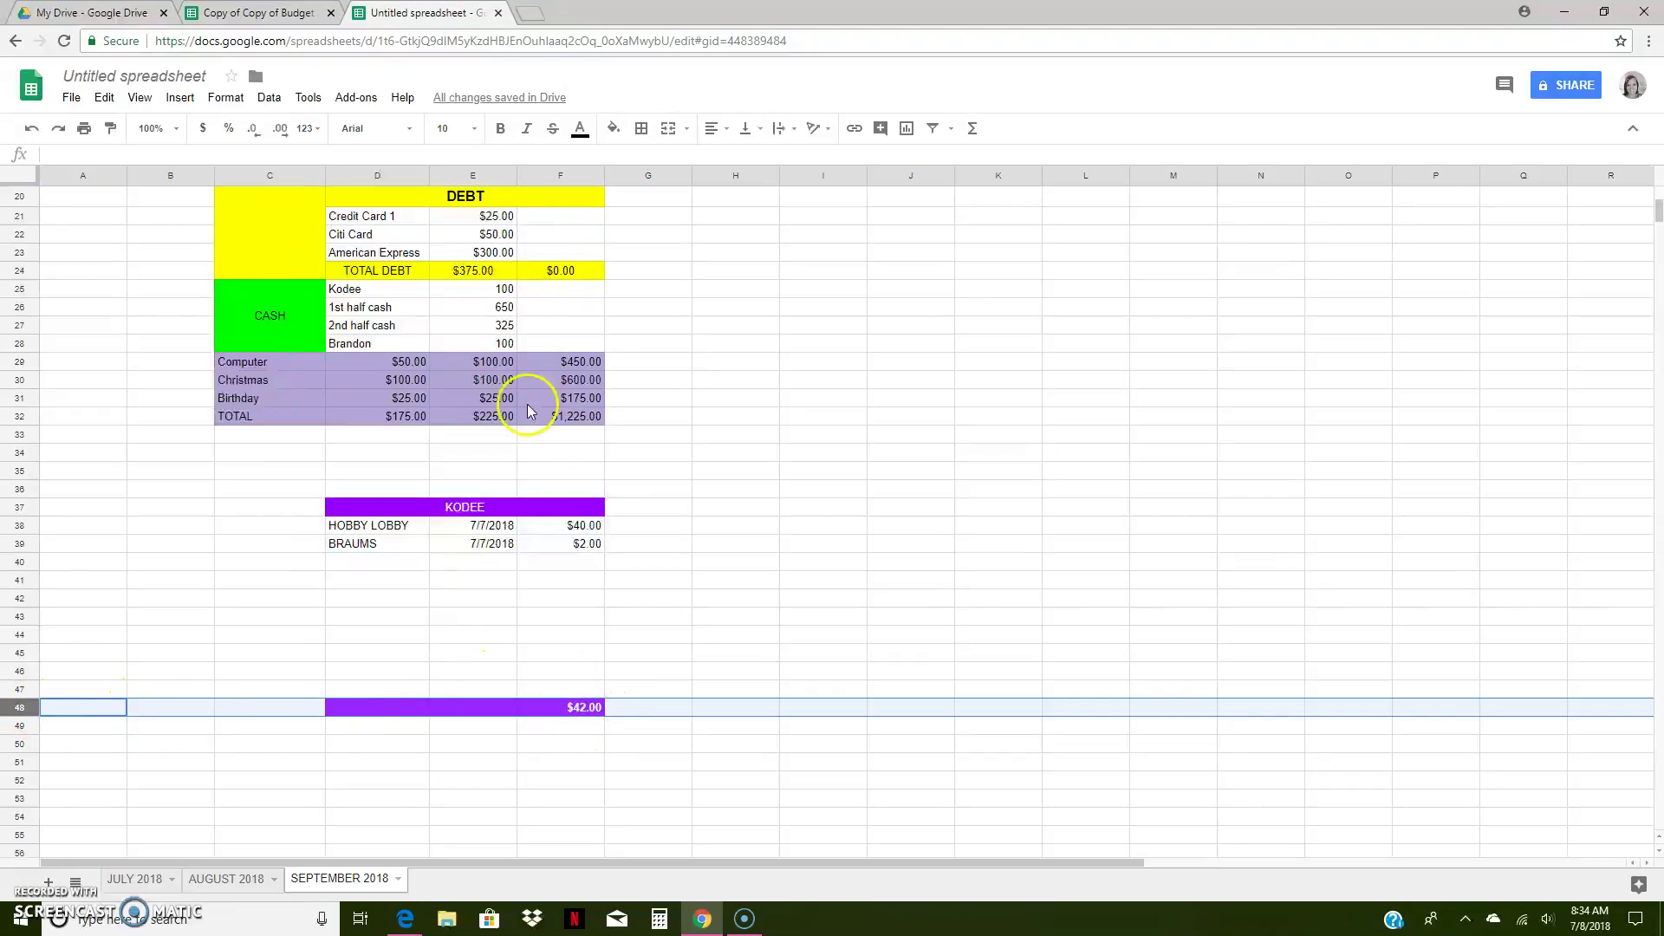
pyautogui.click(562, 292)
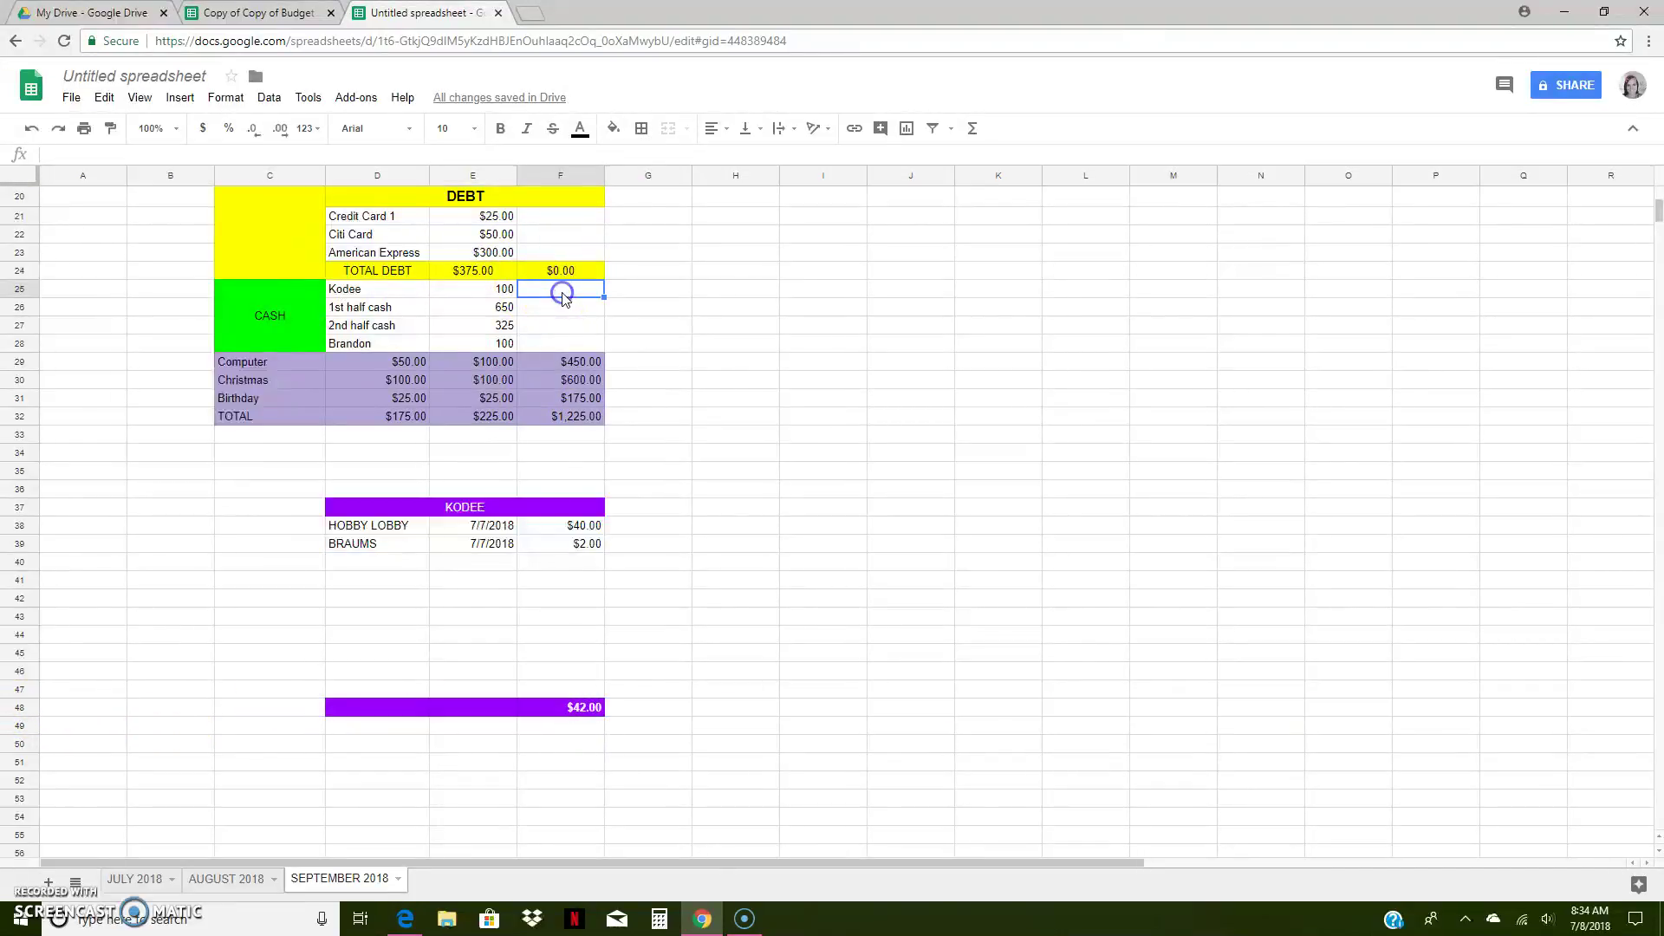
pyautogui.write('=f48')
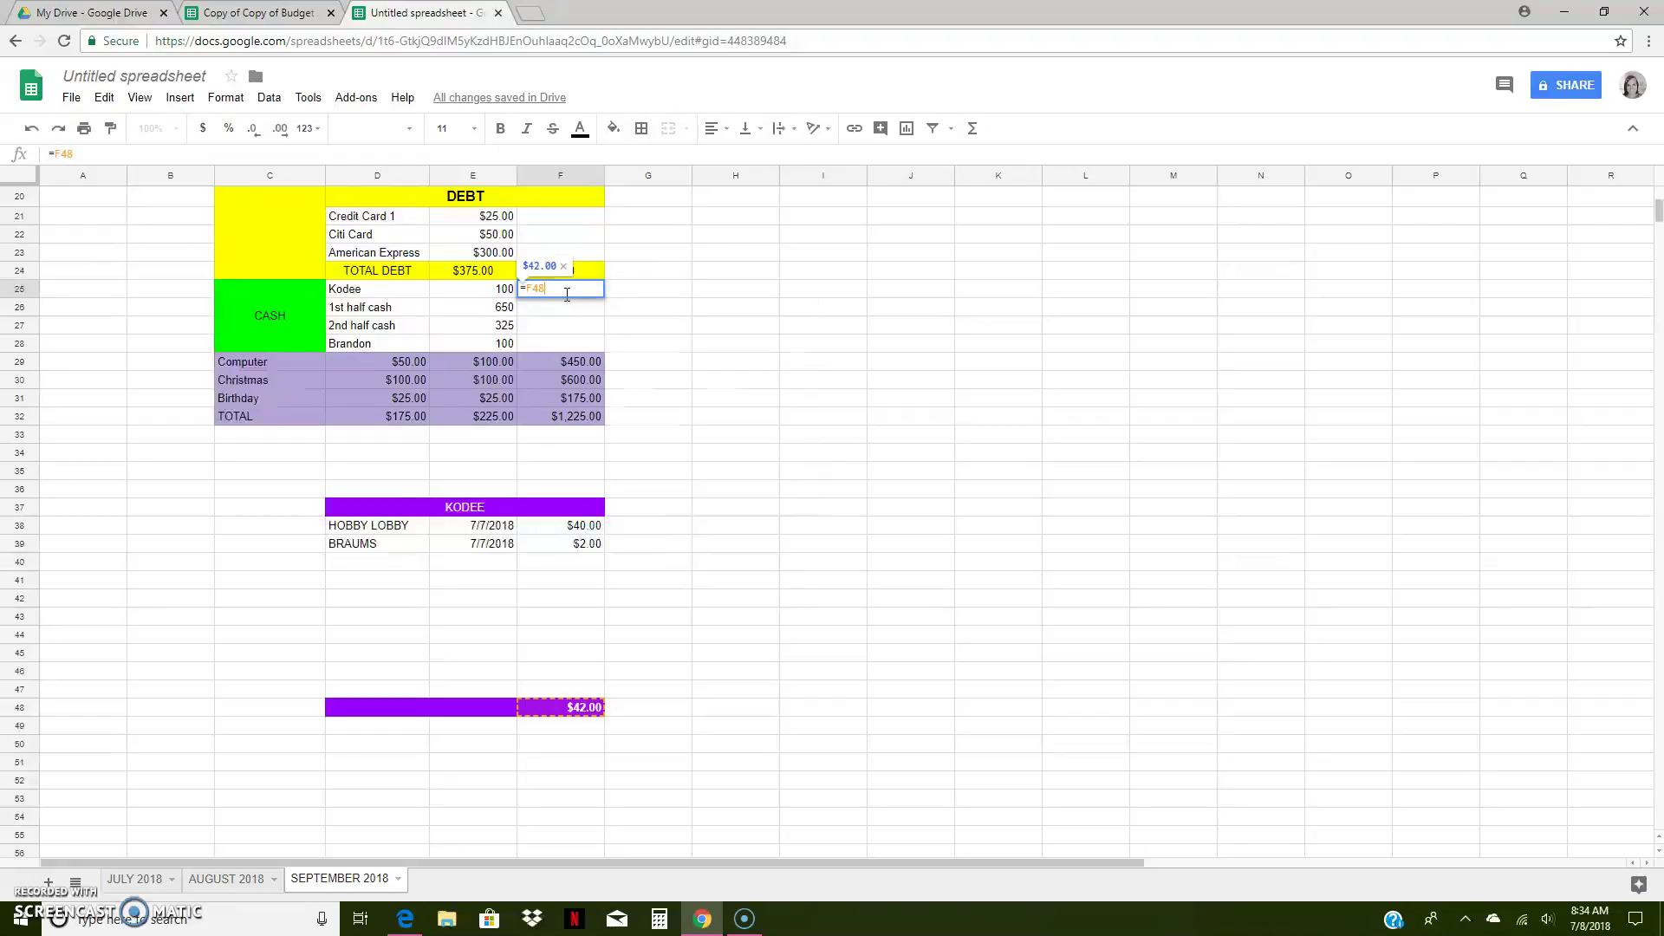
pyautogui.press('Return')
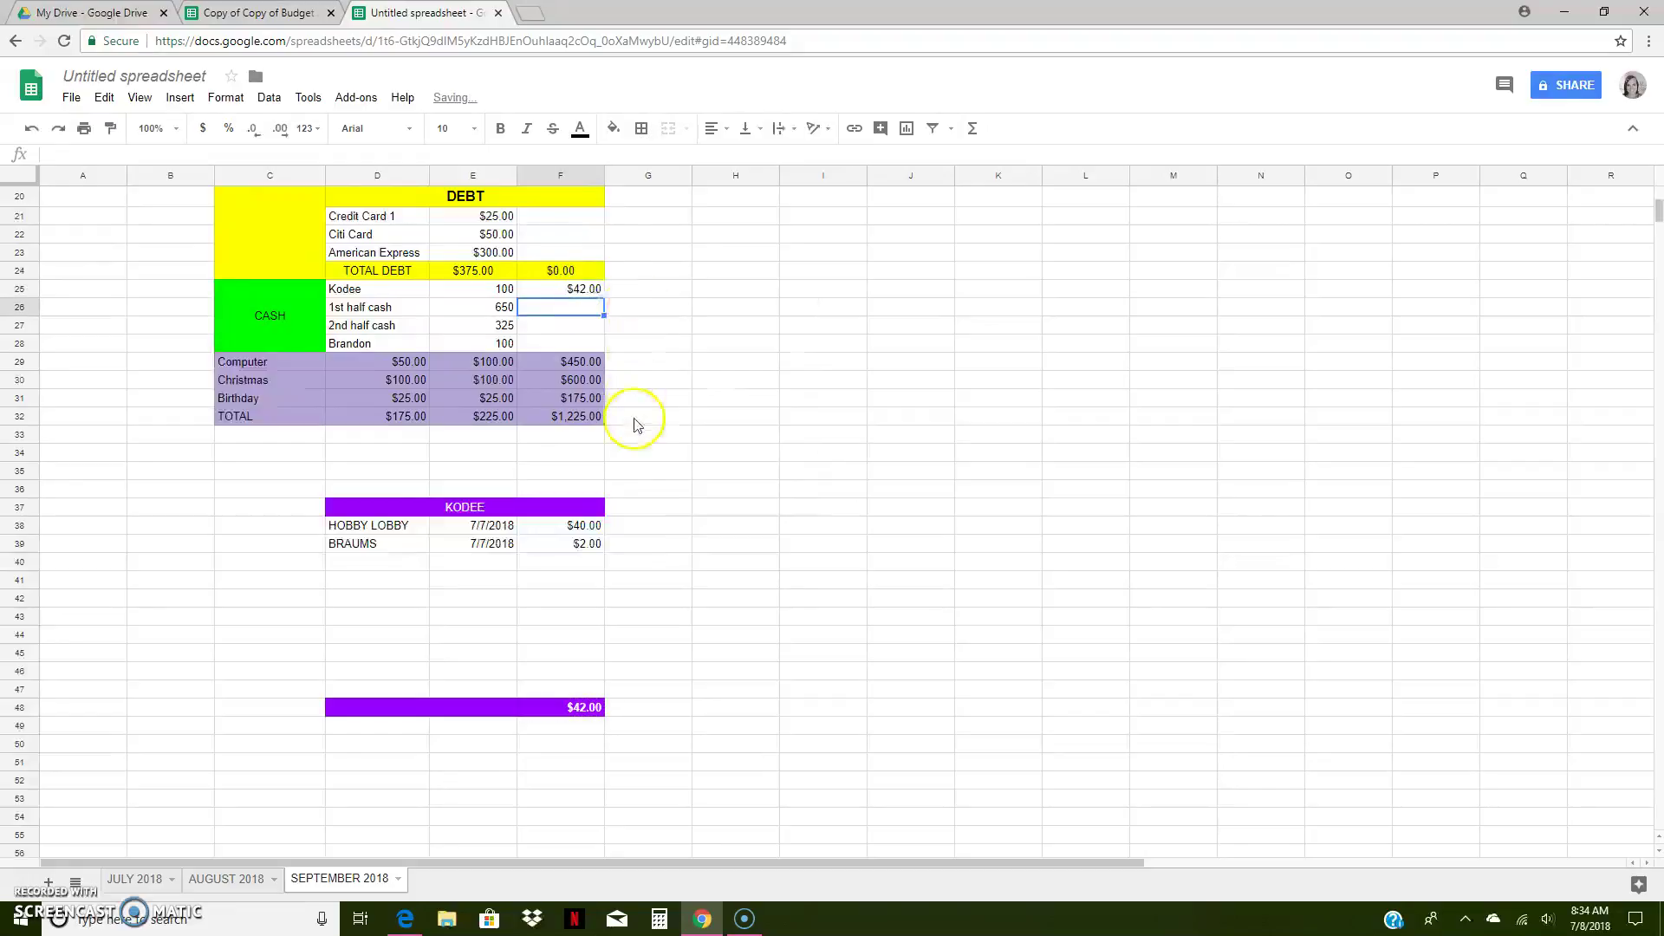
# - Look over the cash spending tracker and the budget sections above it
pyautogui.scroll(-1, 637, 424)
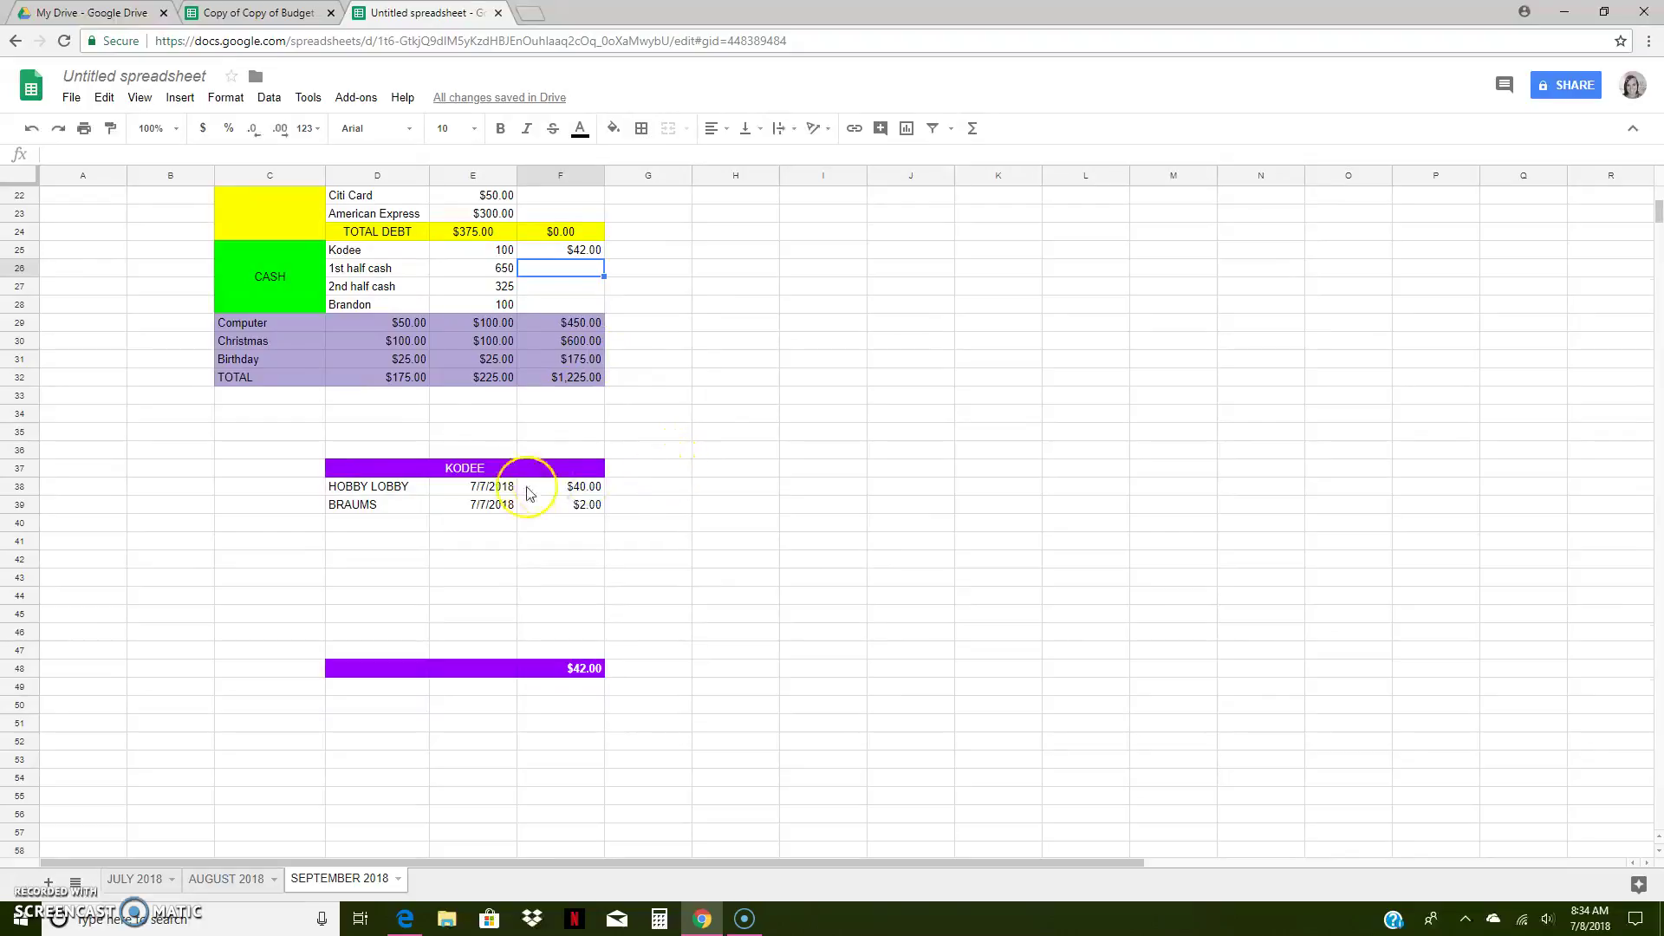
pyautogui.scroll(-1, 695, 435)
pyautogui.scroll(3, 700, 436)
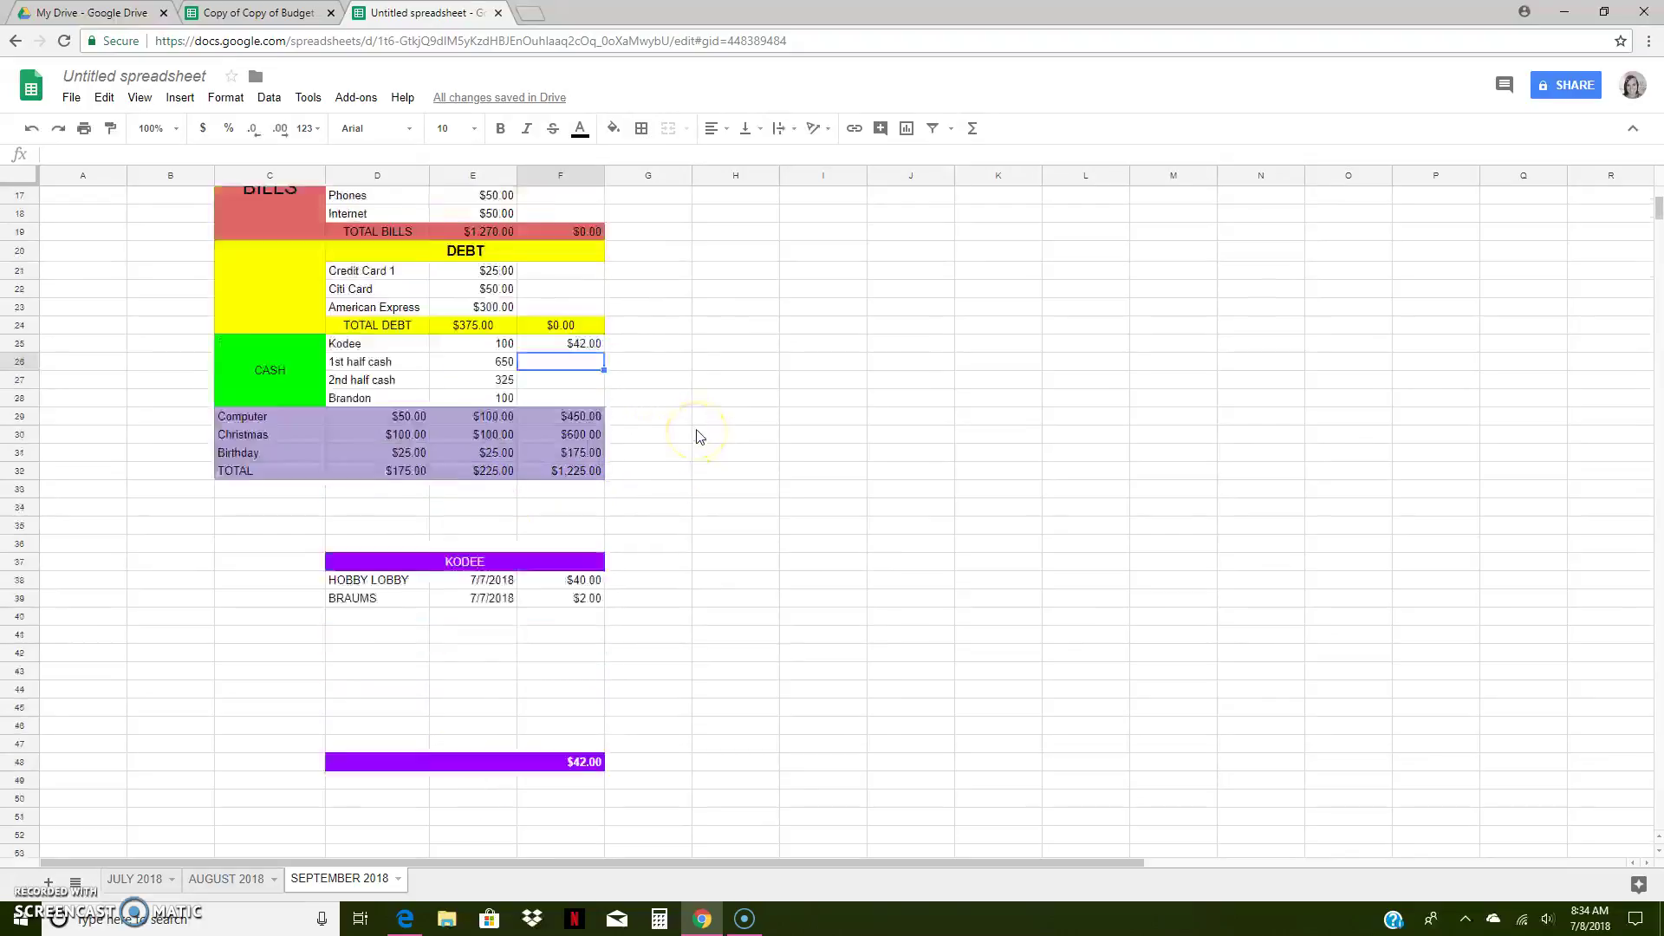
pyautogui.scroll(6, 698, 435)
pyautogui.scroll(-2, 576, 309)
pyautogui.scroll(-5, 555, 398)
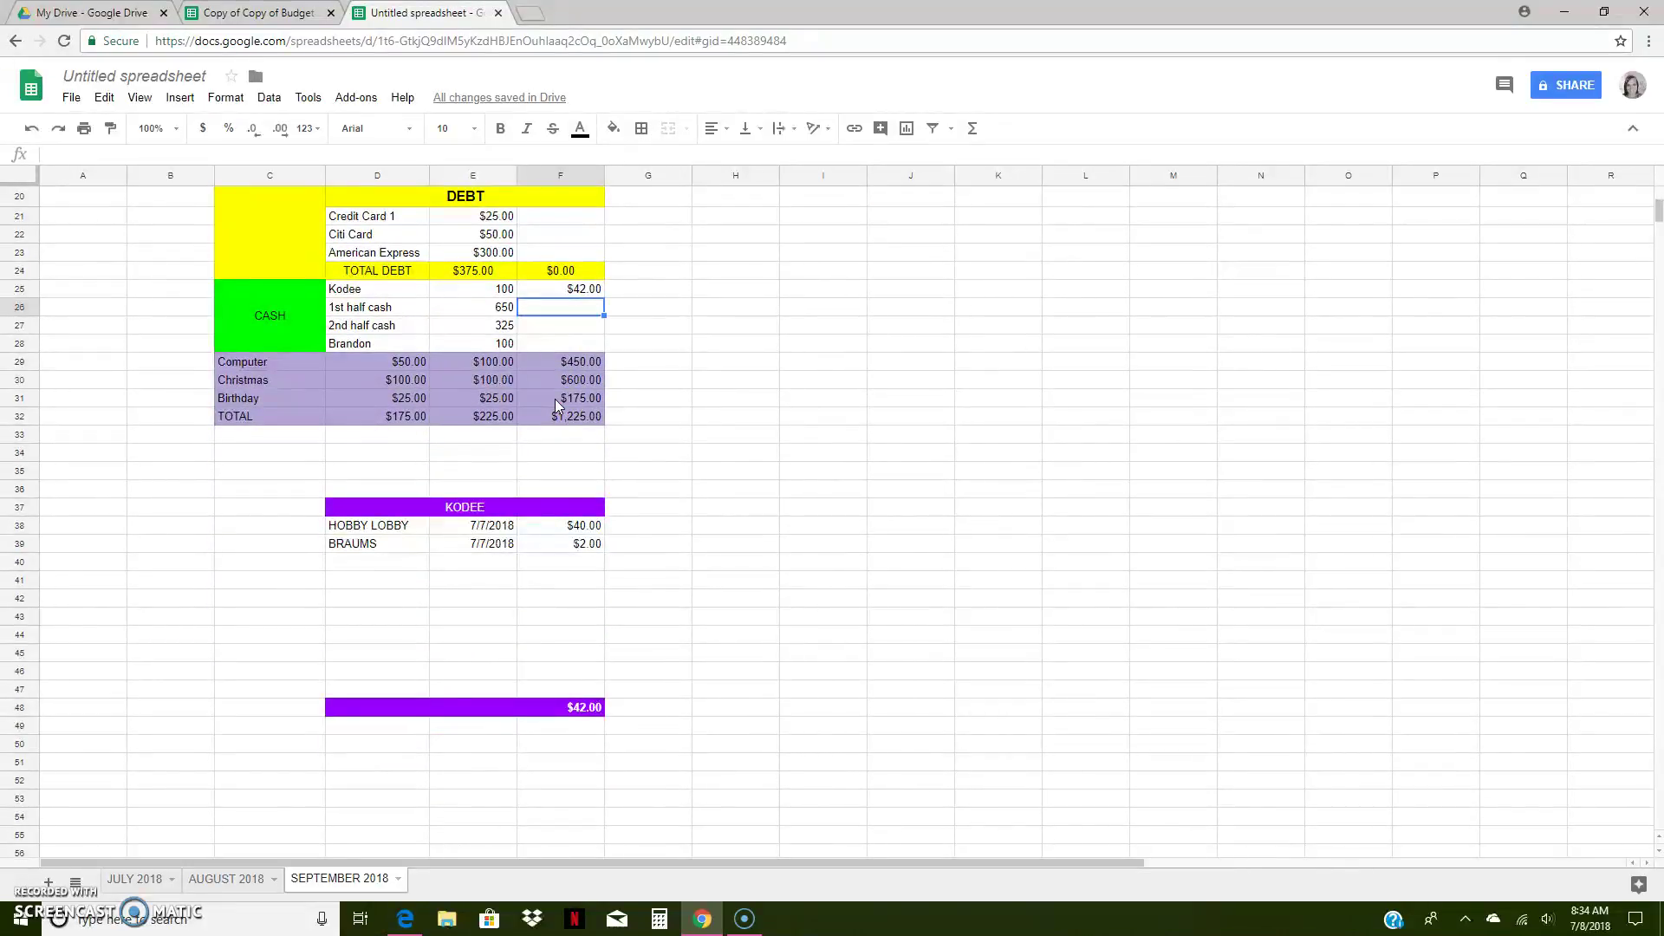
pyautogui.scroll(-3, 555, 403)
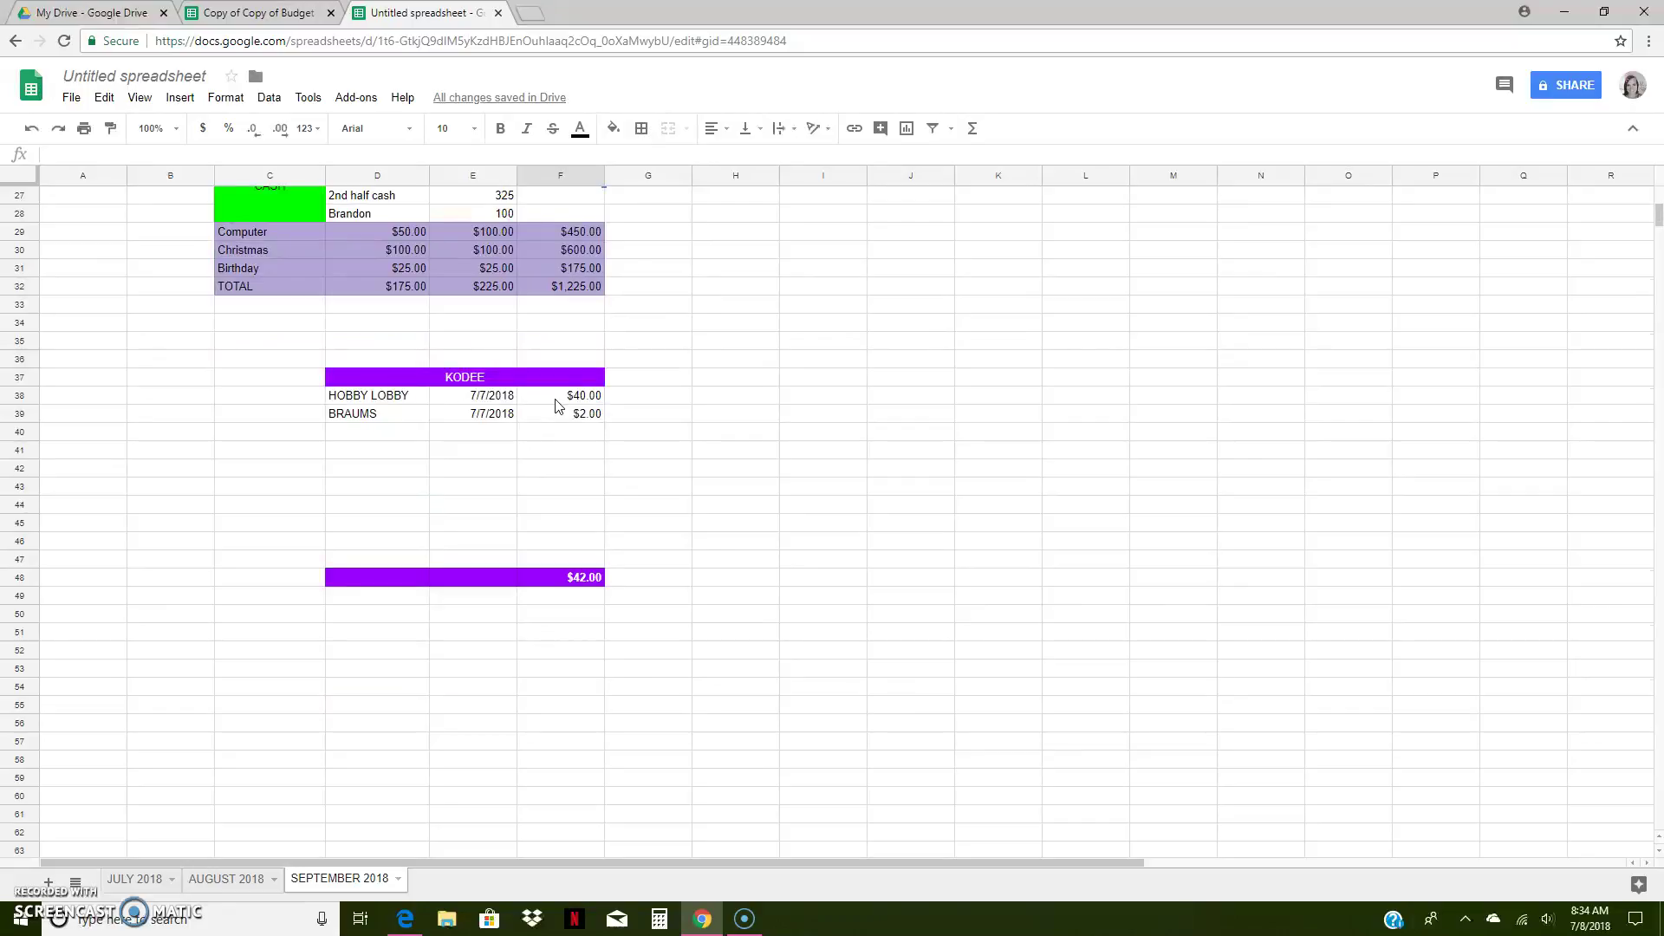
pyautogui.scroll(-2, 558, 407)
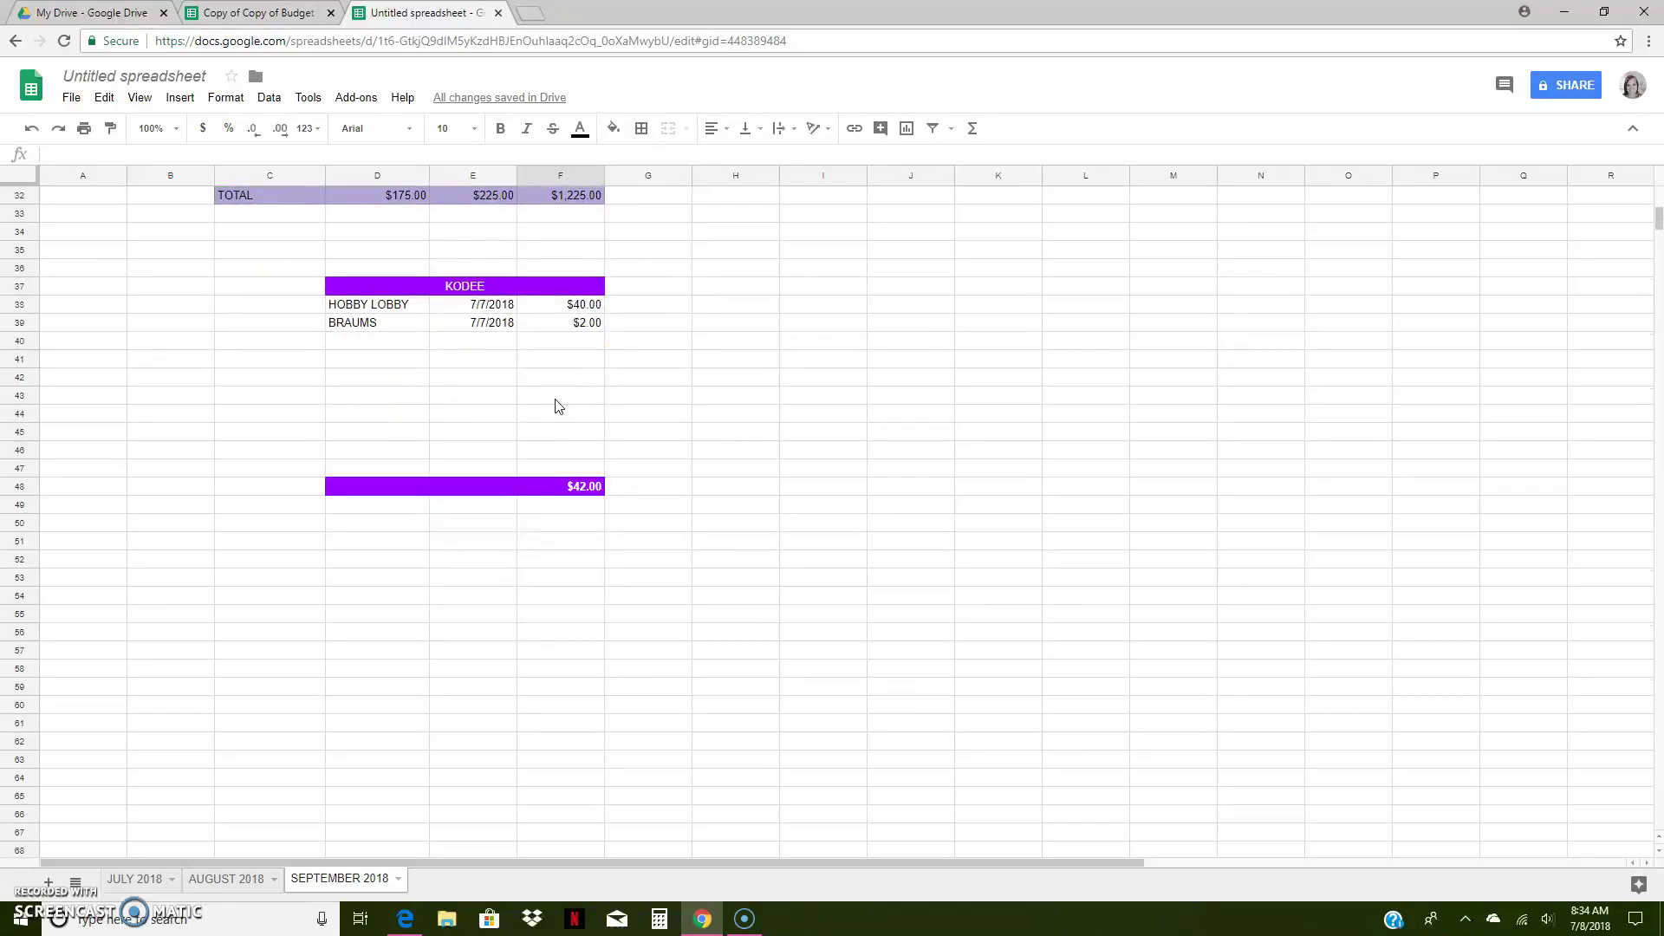
pyautogui.scroll(10, 558, 406)
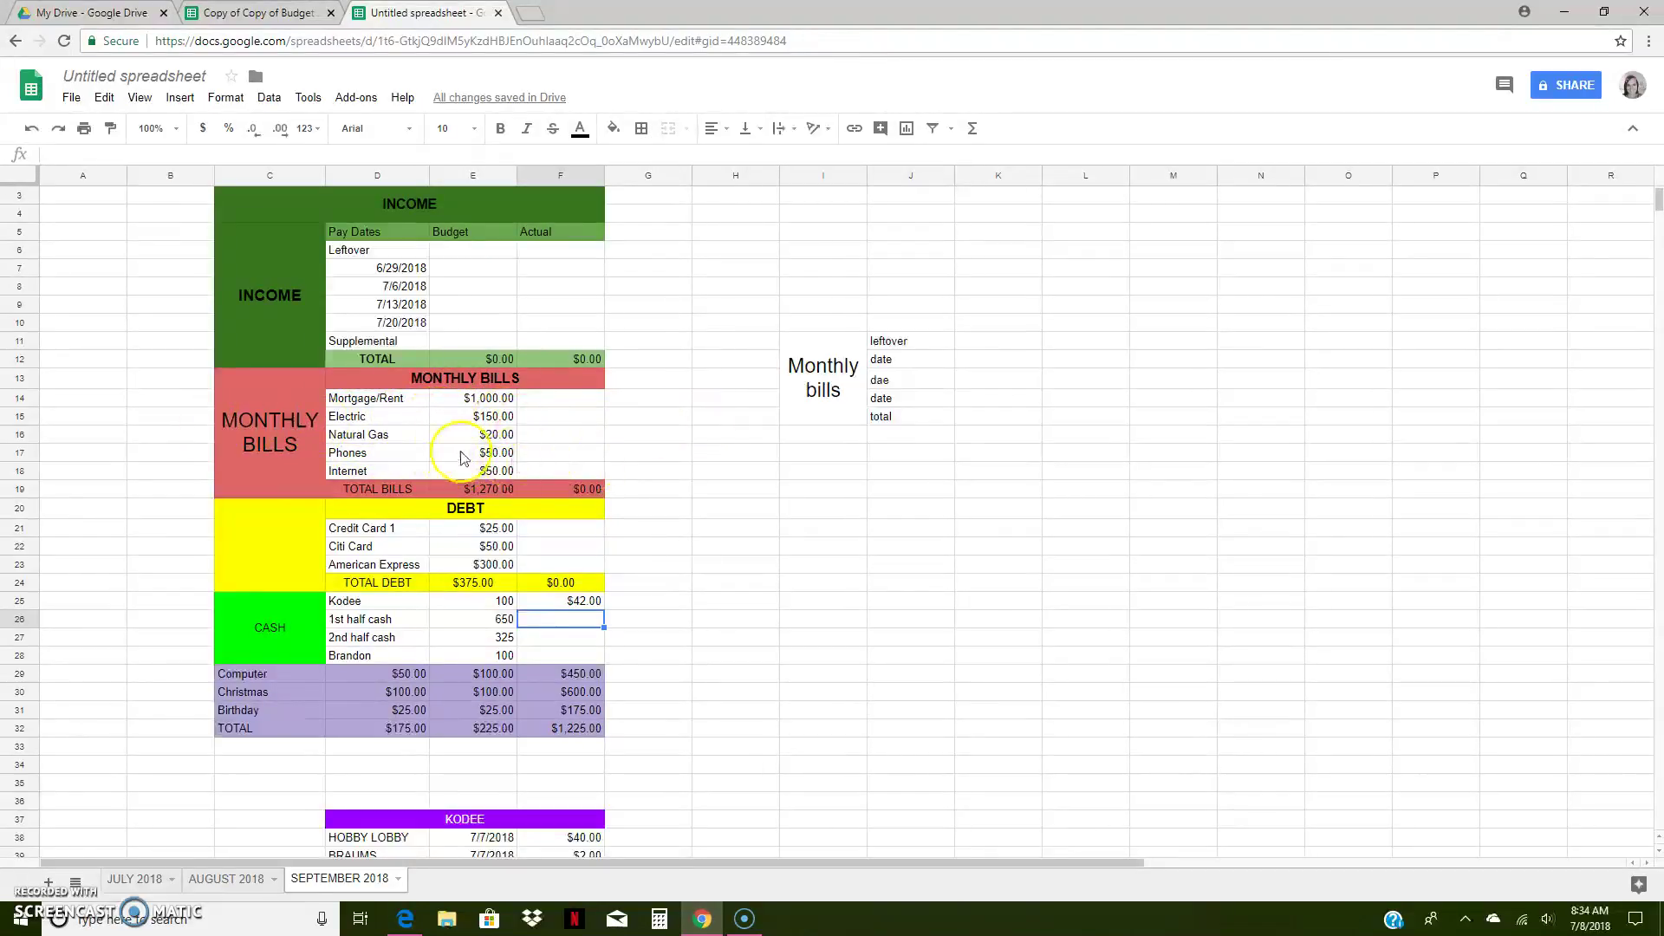
# - Insert a blank row below Mortgage/Rent in the monthly bills section and delete it again
pyautogui.click(402, 421)
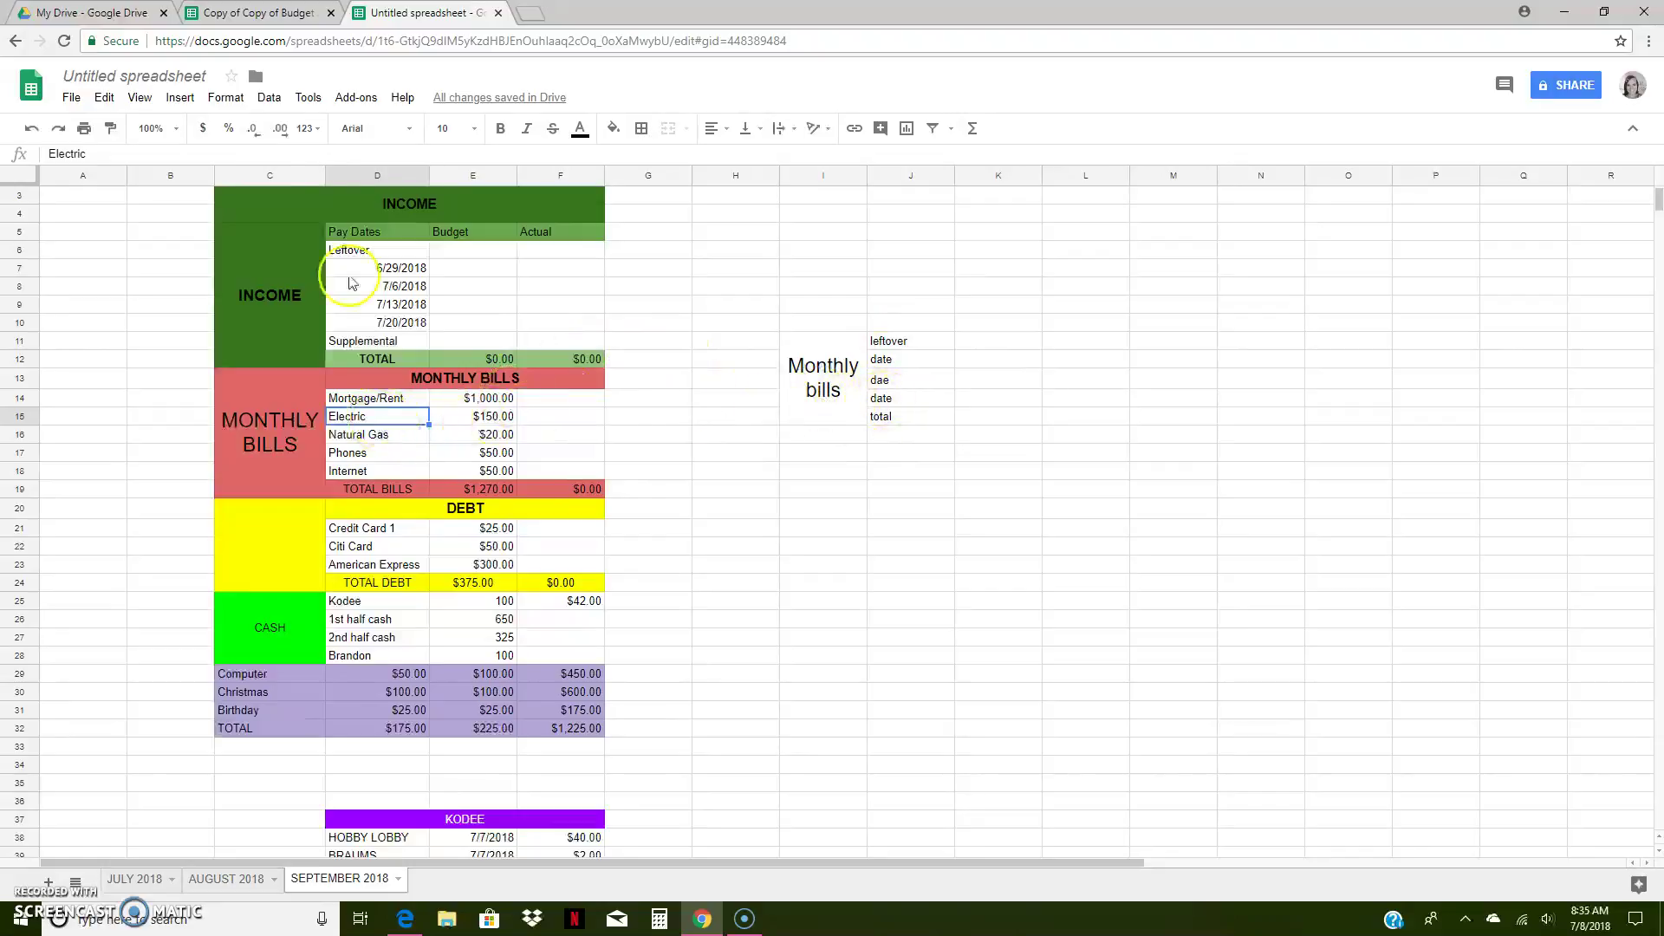
pyautogui.rightClick(414, 403)
pyautogui.click(180, 97)
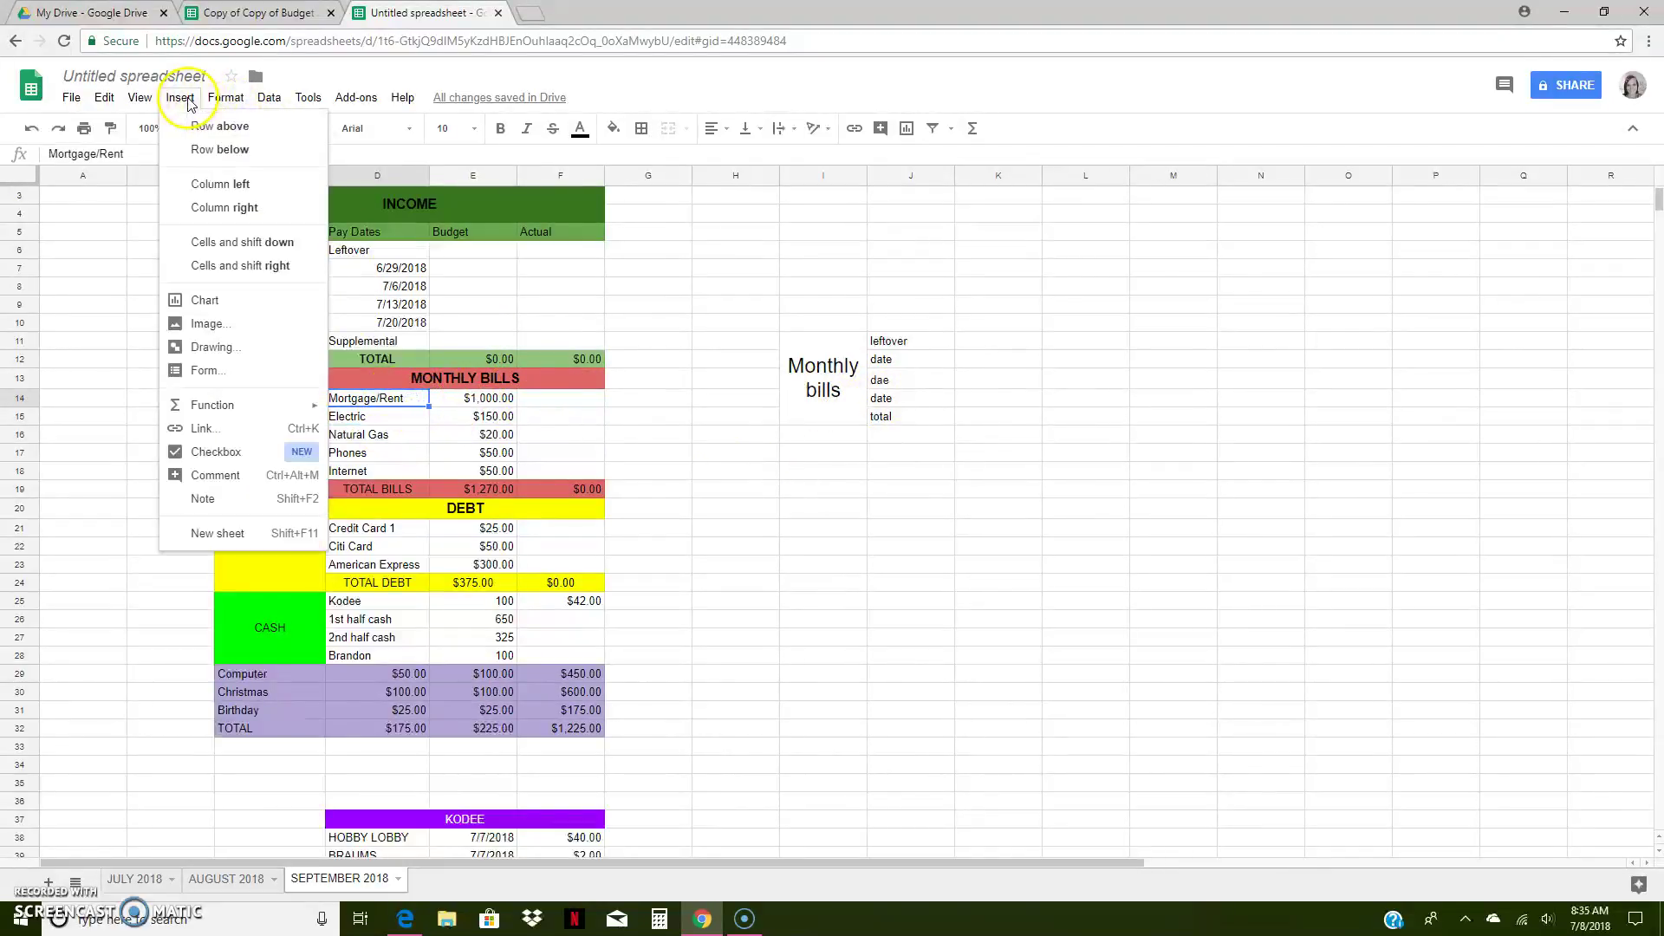
pyautogui.click(215, 149)
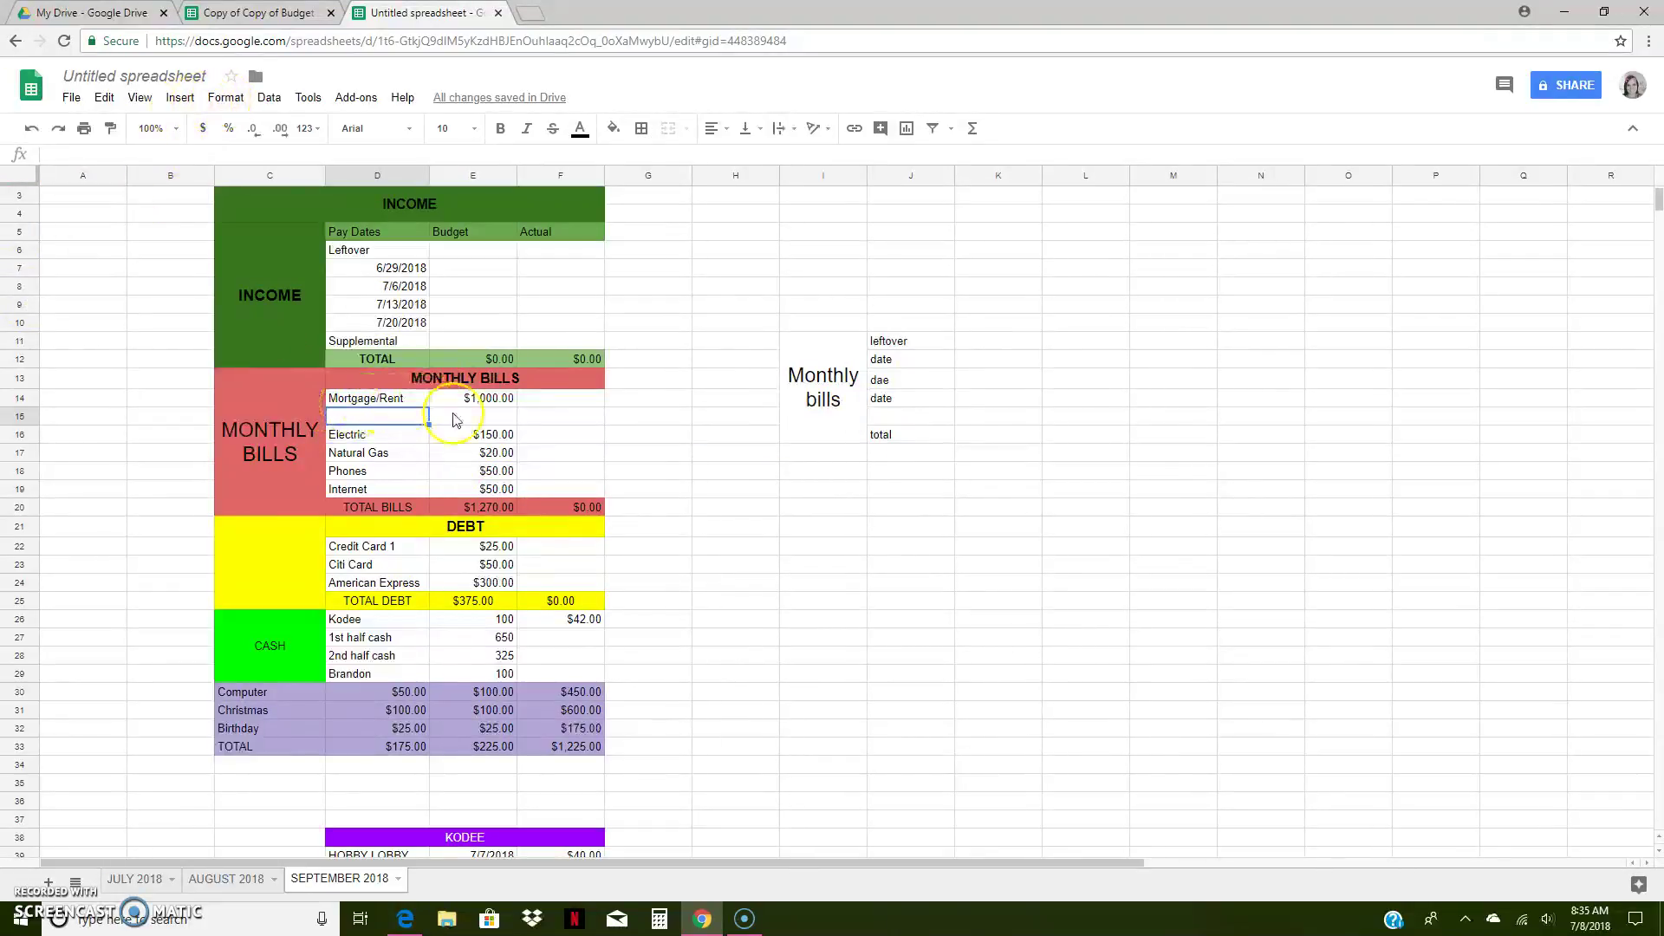
pyautogui.rightClick(389, 419)
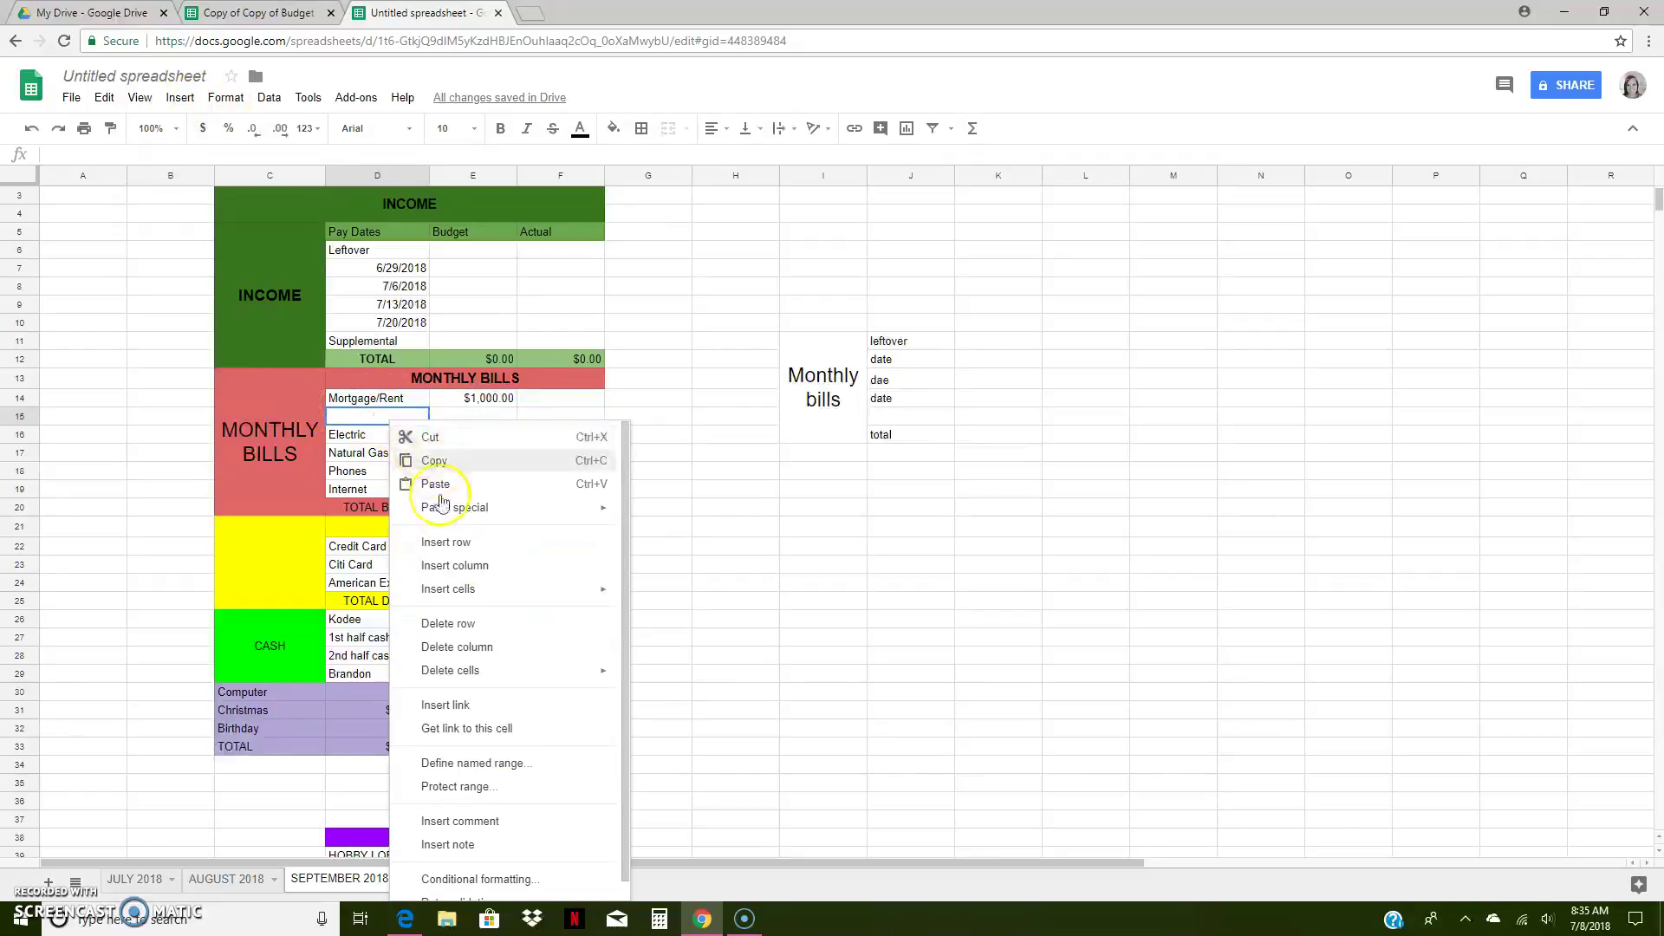
pyautogui.click(460, 624)
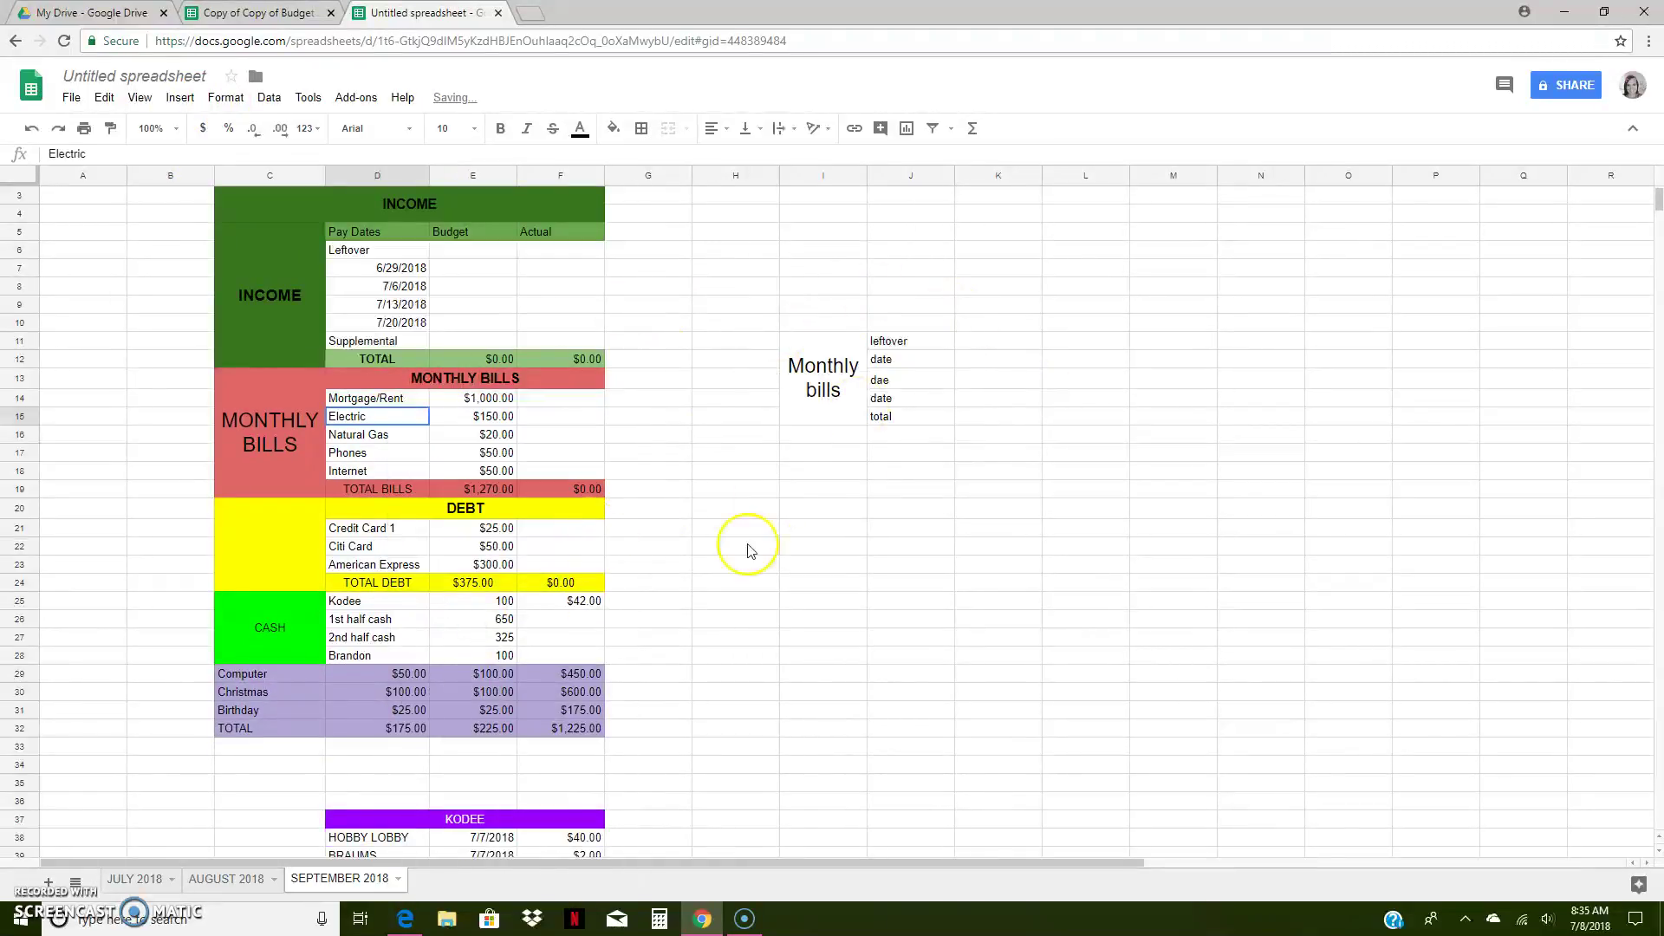
# - Insert an extra row below row 41 inside the purple spending tracker
pyautogui.scroll(-1, 751, 550)
pyautogui.scroll(-4, 612, 603)
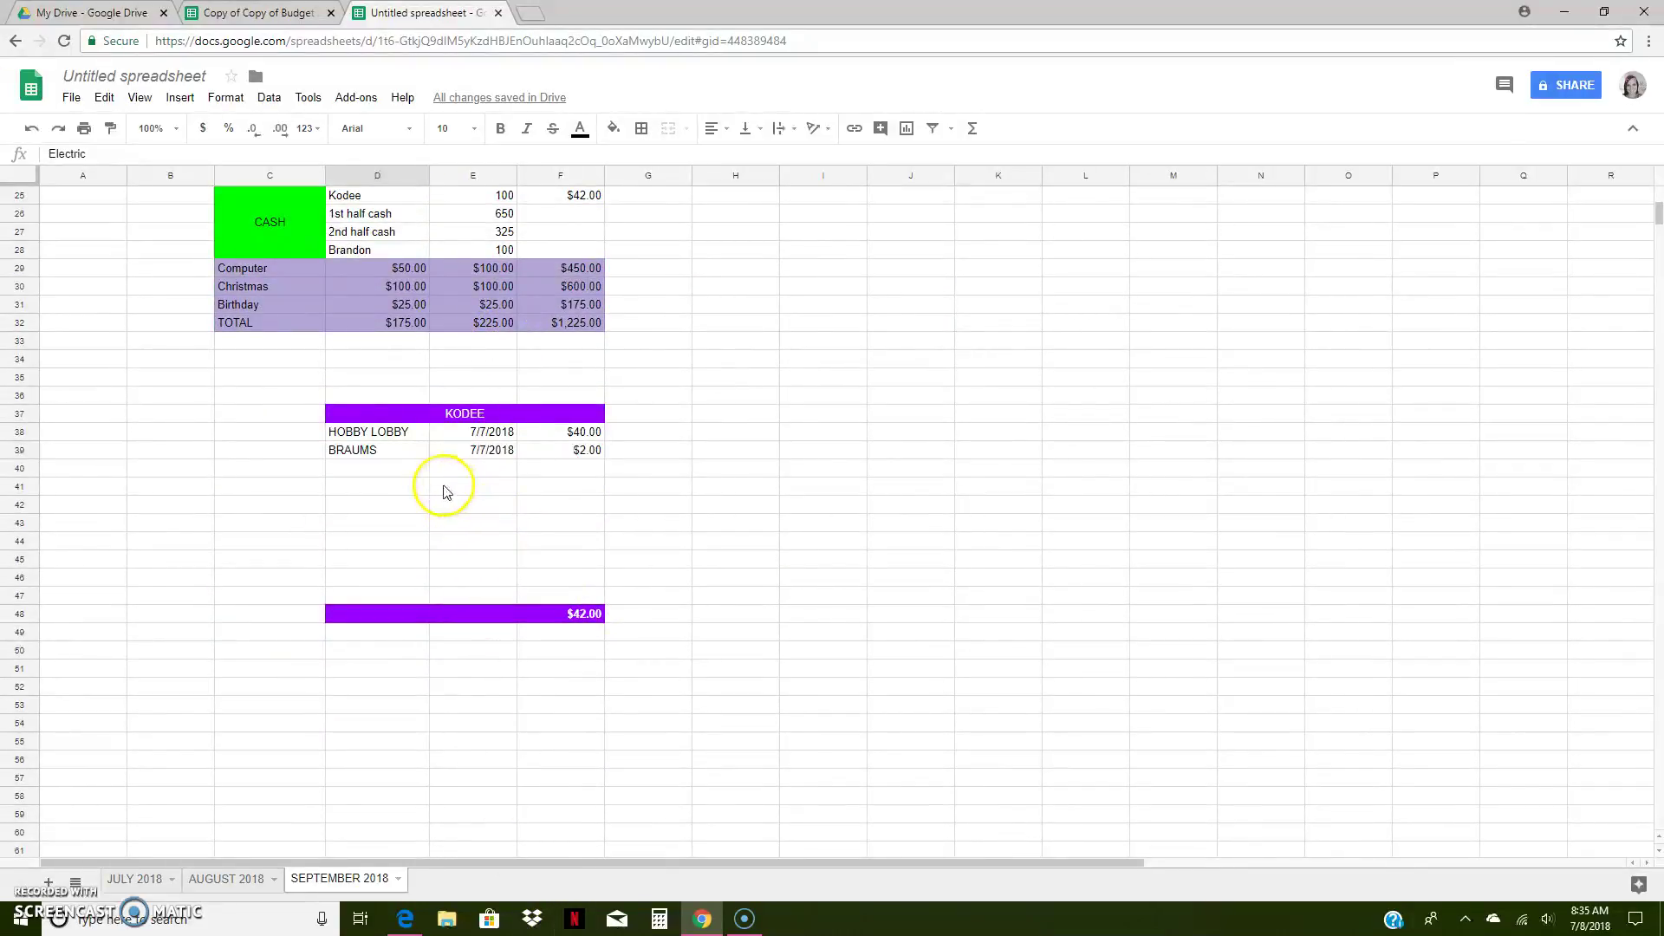
pyautogui.click(421, 485)
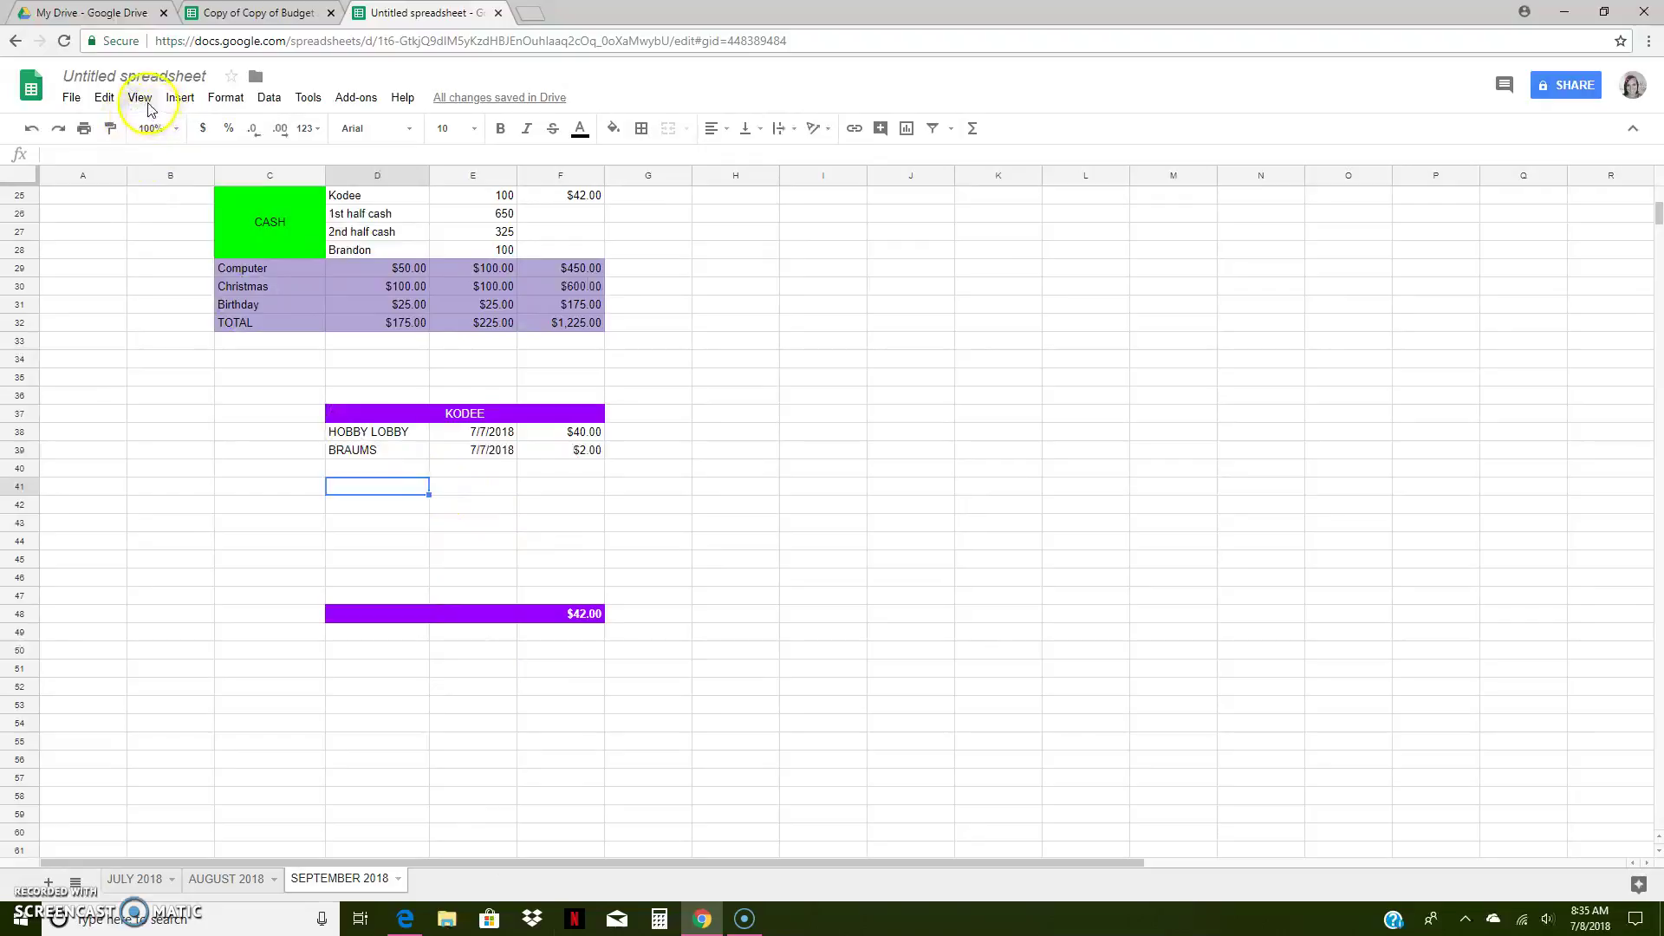
pyautogui.click(178, 99)
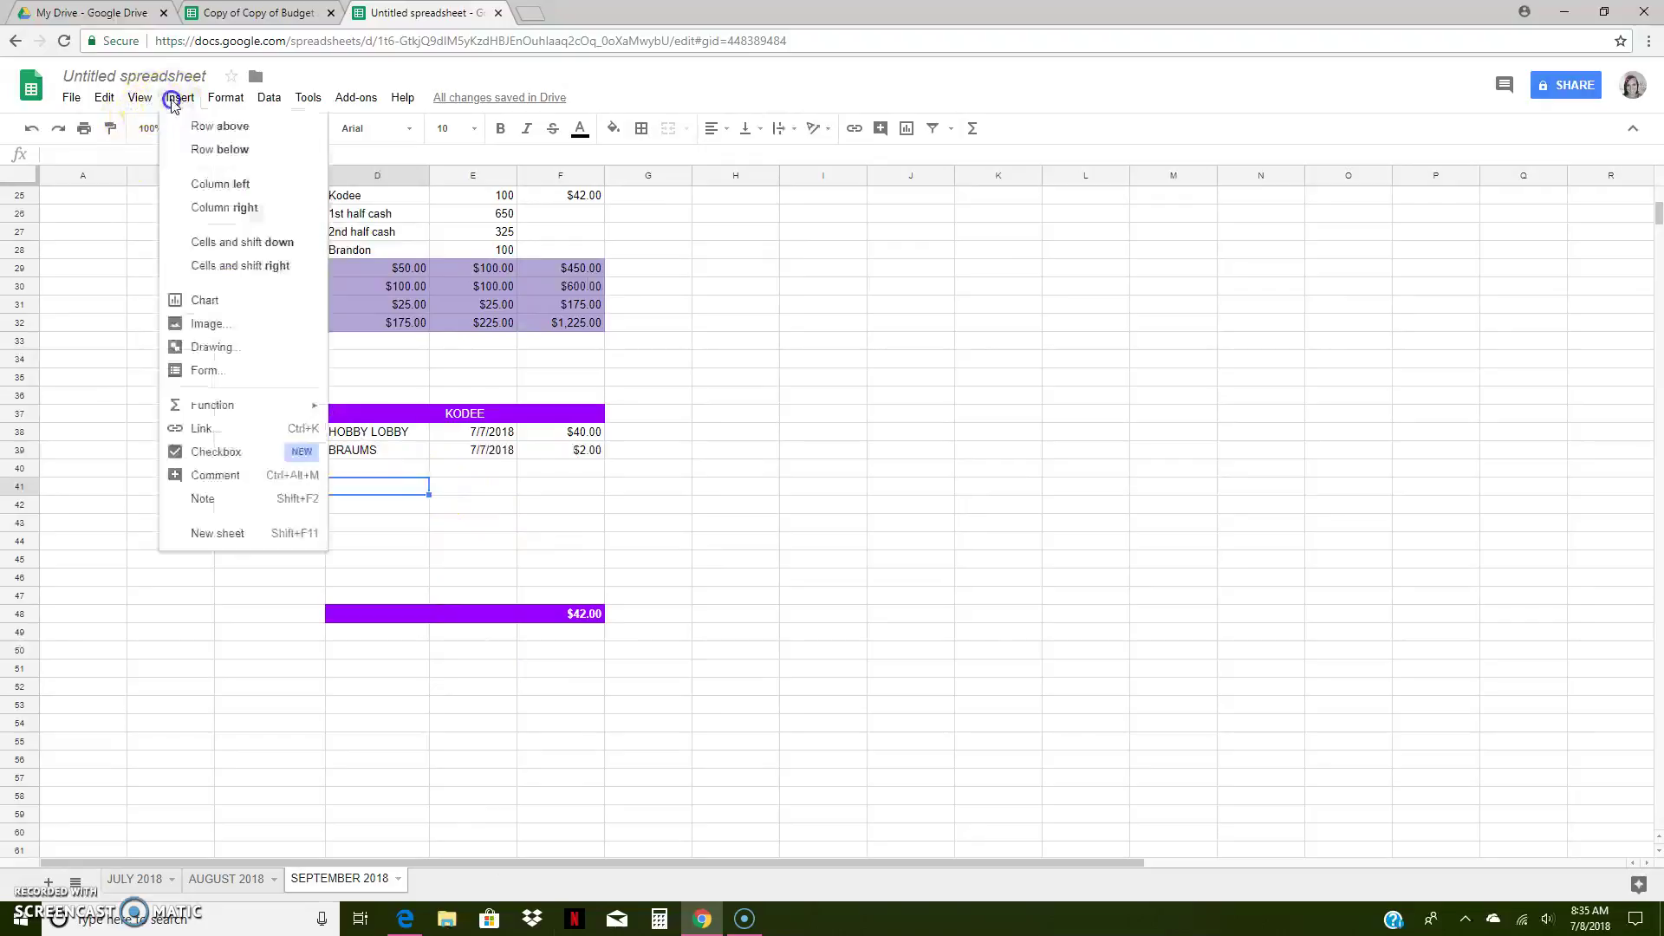
pyautogui.click(217, 149)
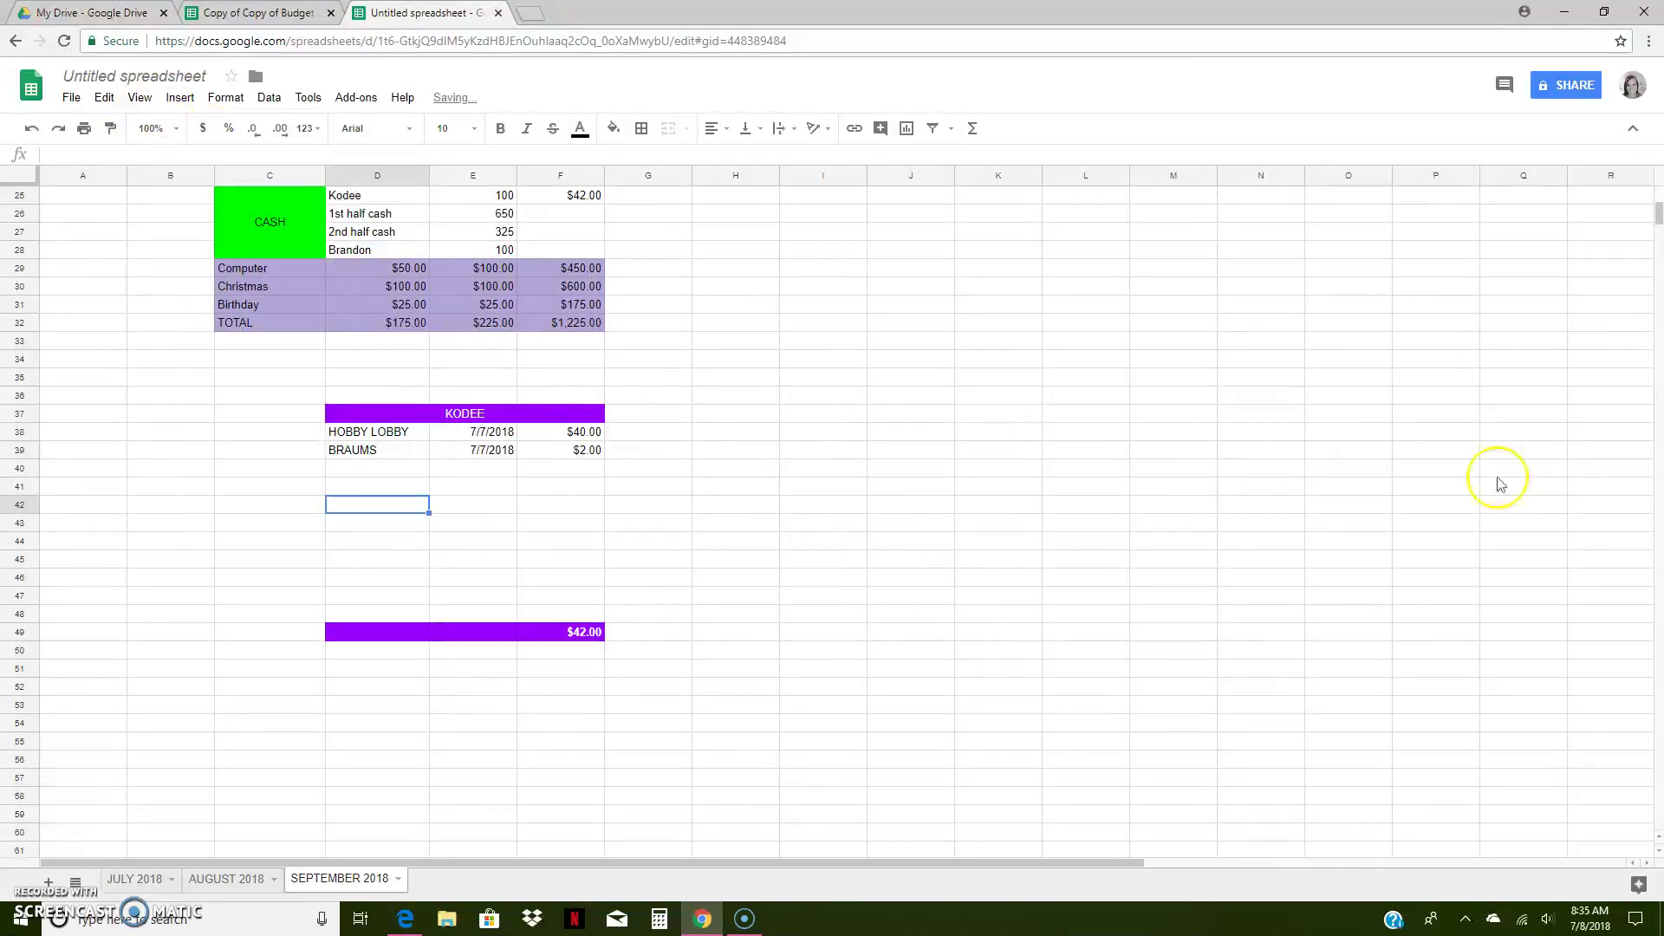
# - Fill D52:F52 below the purple tracker with cyan and merge the three cells into one header
pyautogui.scroll(-1, 509, 535)
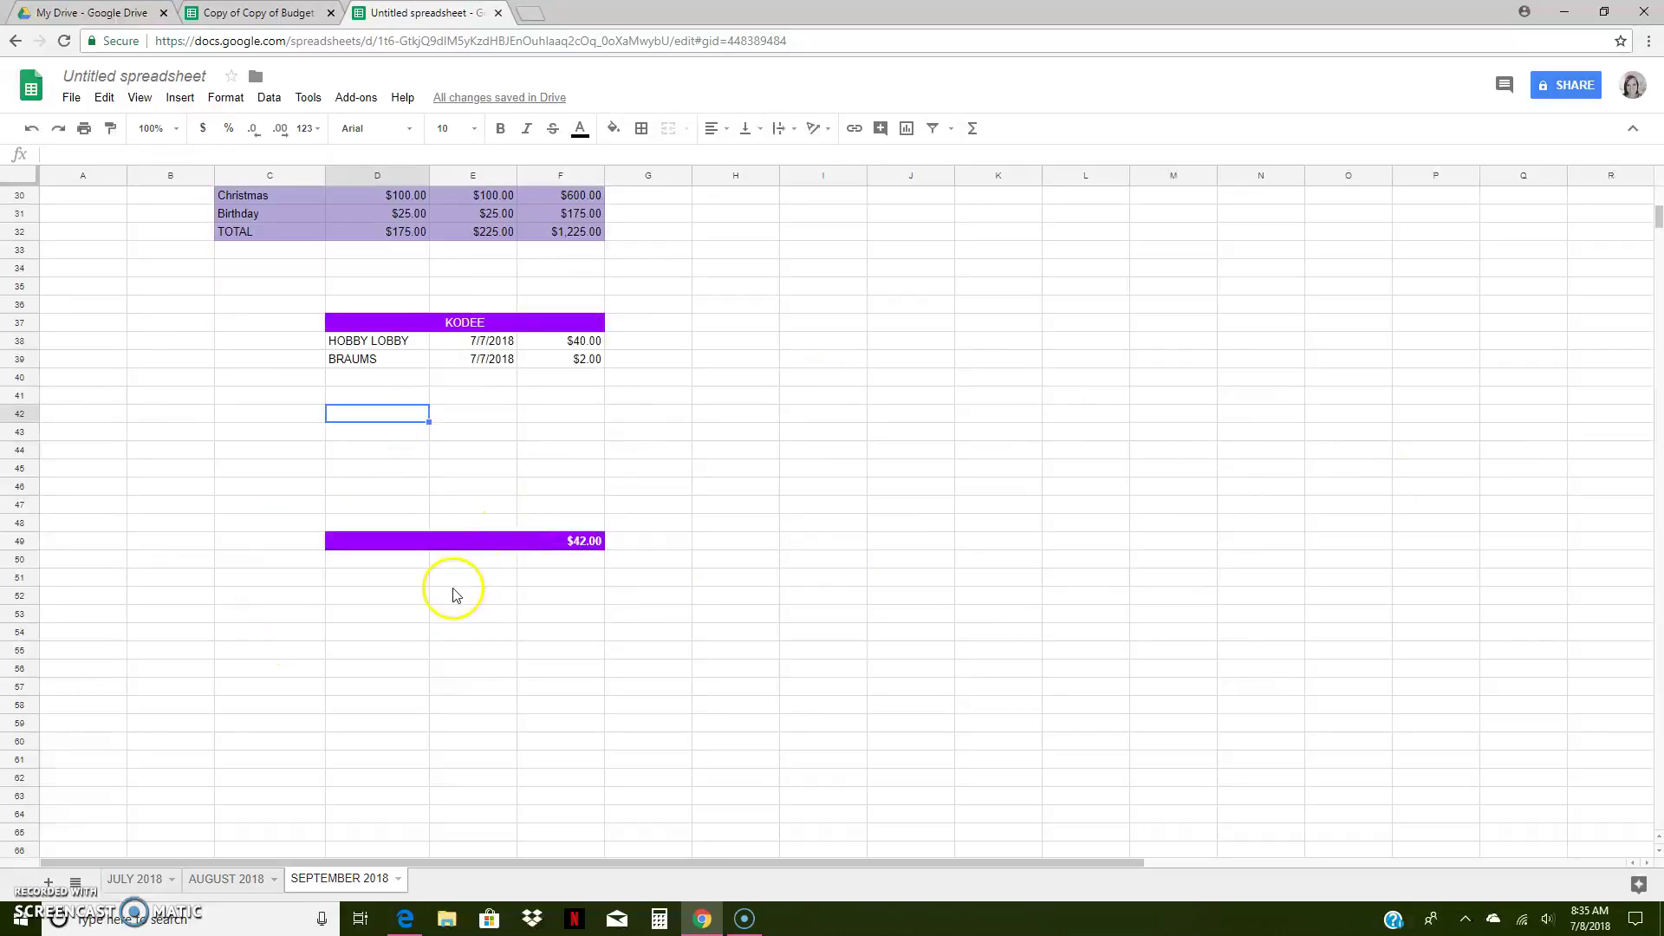
pyautogui.scroll(-1, 455, 594)
pyautogui.click(382, 509)
pyautogui.moveTo(398, 514); pyautogui.dragTo(573, 507)
pyautogui.click(621, 130)
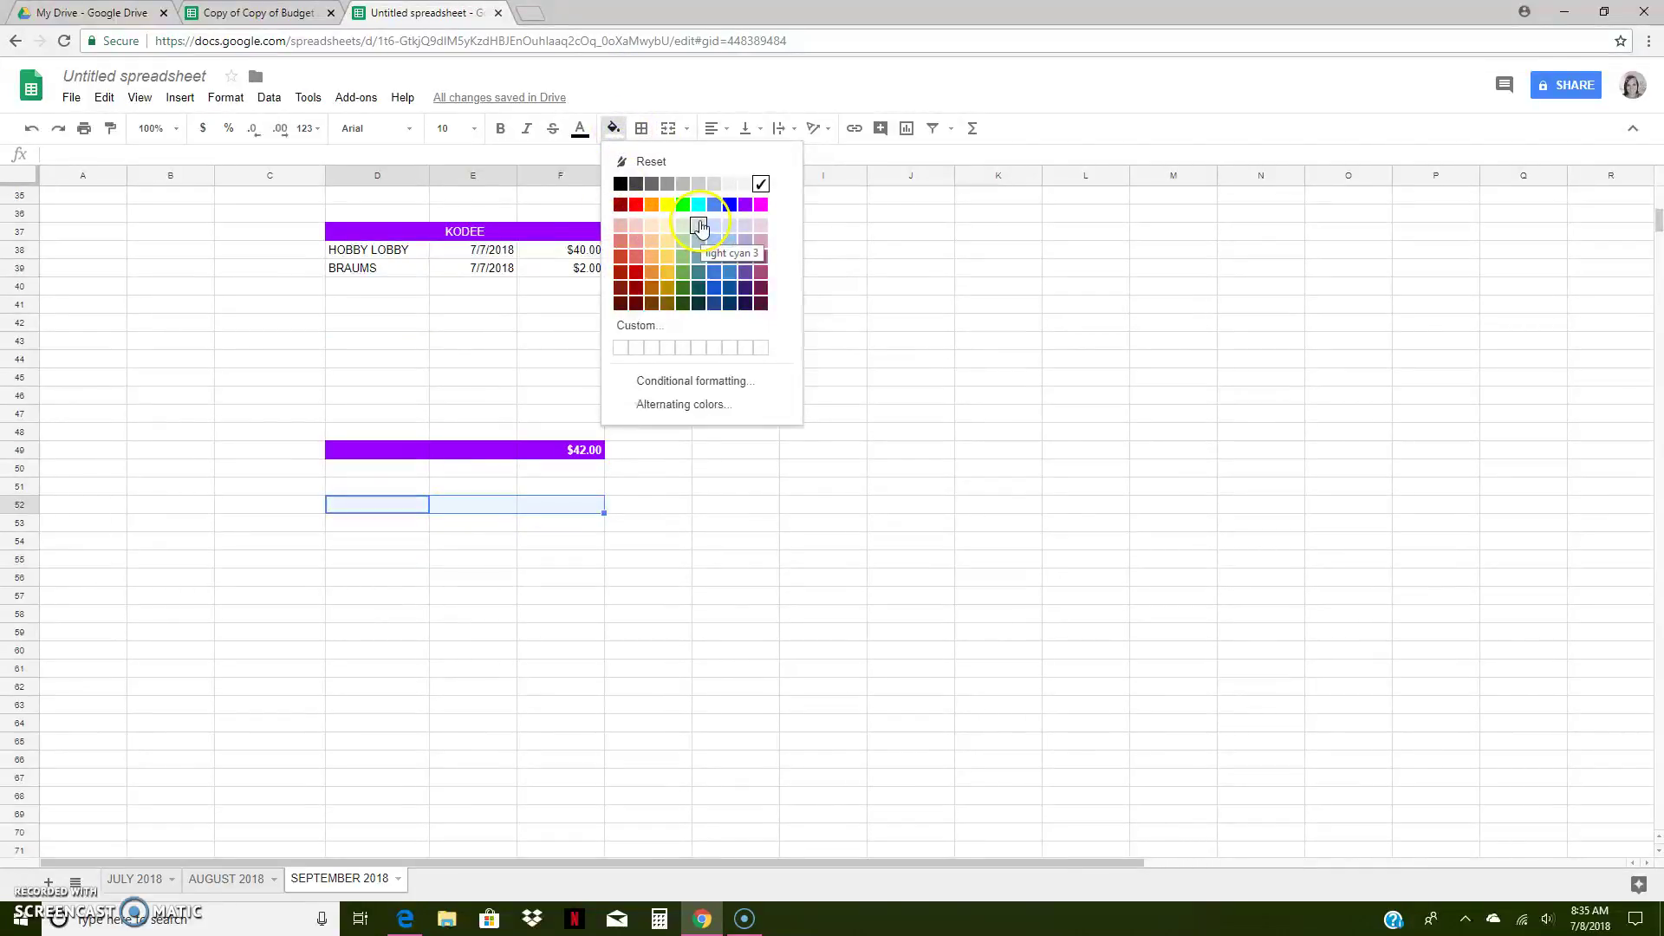
pyautogui.click(698, 207)
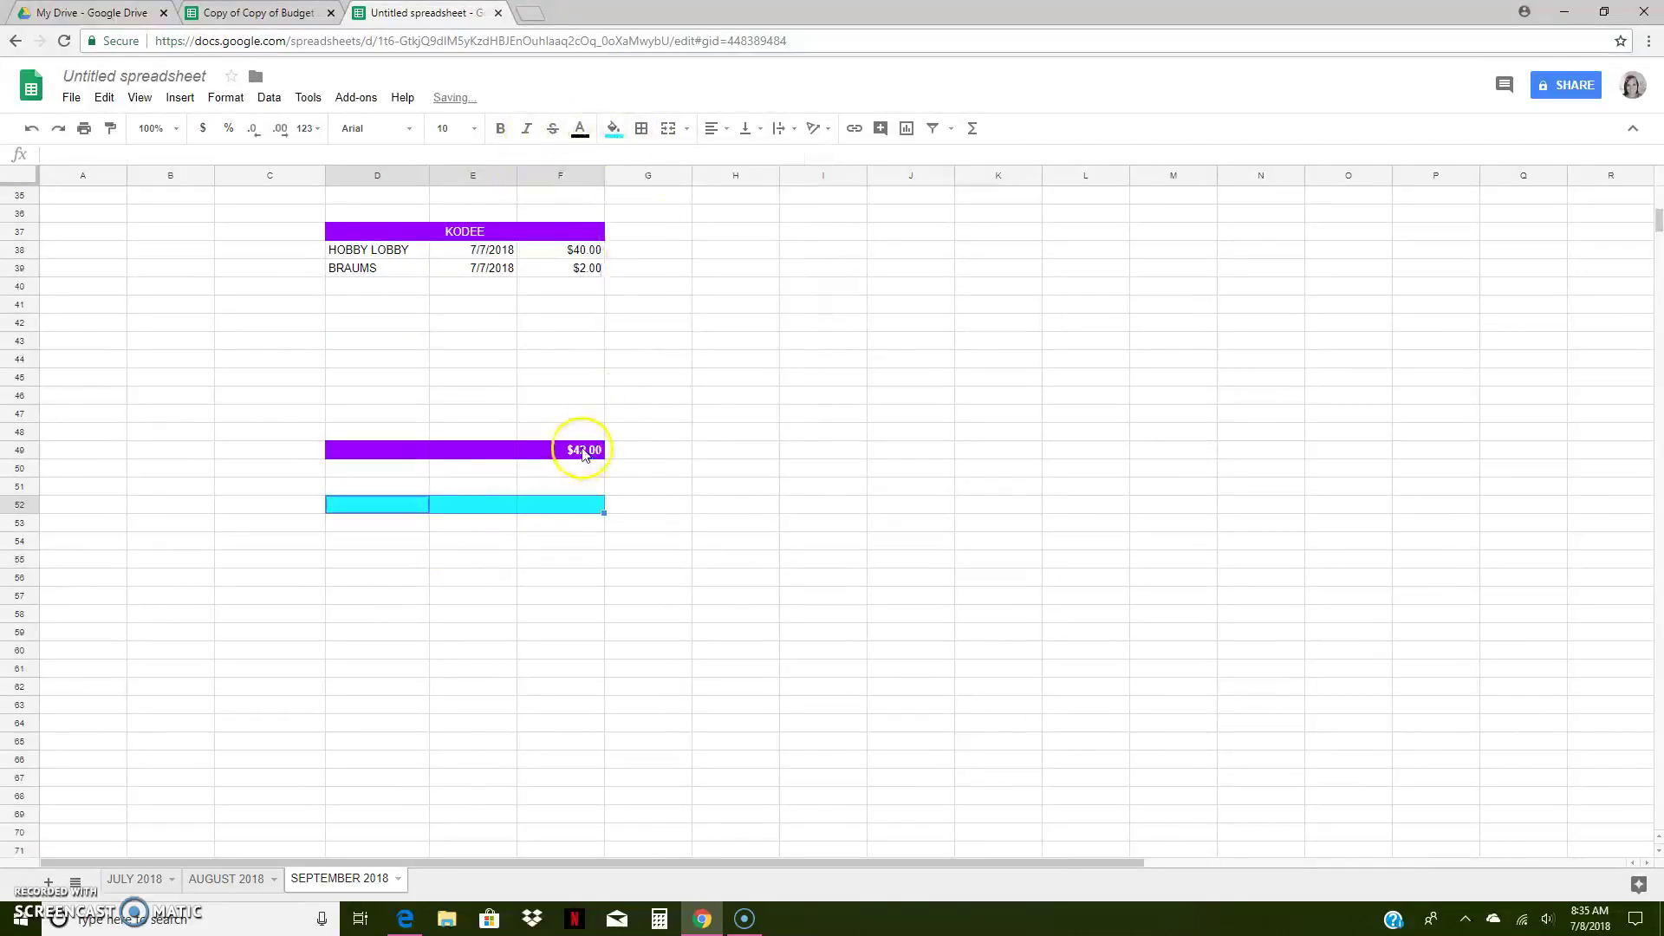
pyautogui.click(668, 130)
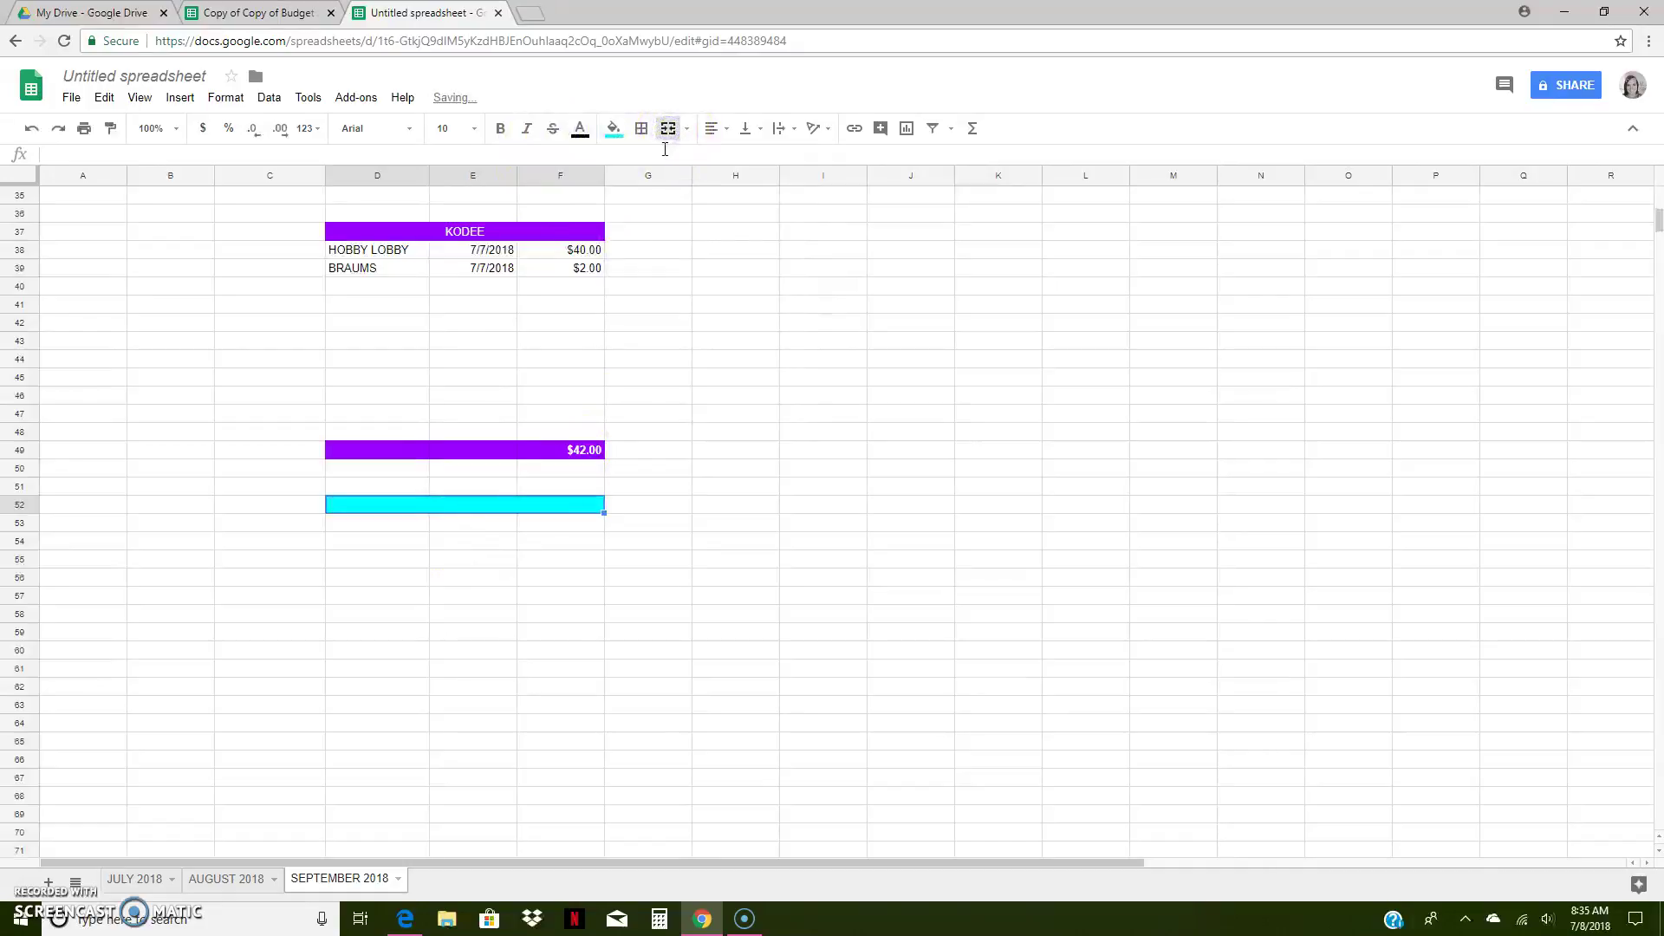
# - Center the cyan header in row 52 horizontally and vertically, and enter the second person's name in it
pyautogui.click(710, 128)
pyautogui.click(738, 153)
pyautogui.click(743, 130)
pyautogui.click(774, 157)
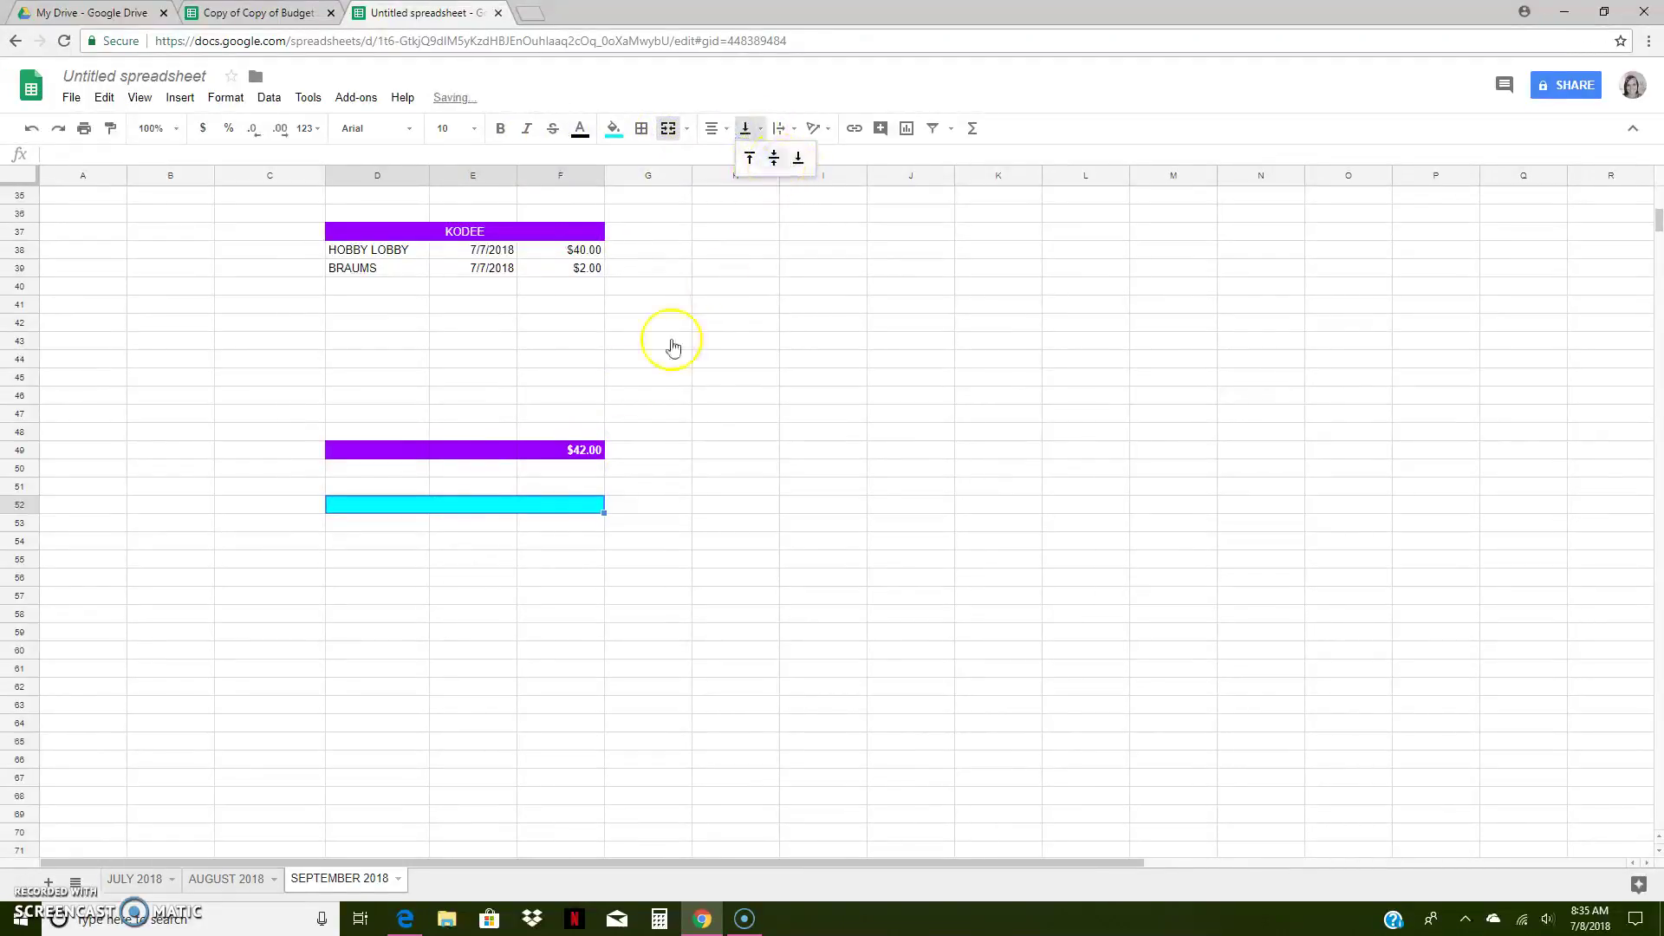
pyautogui.write('BRANDON')
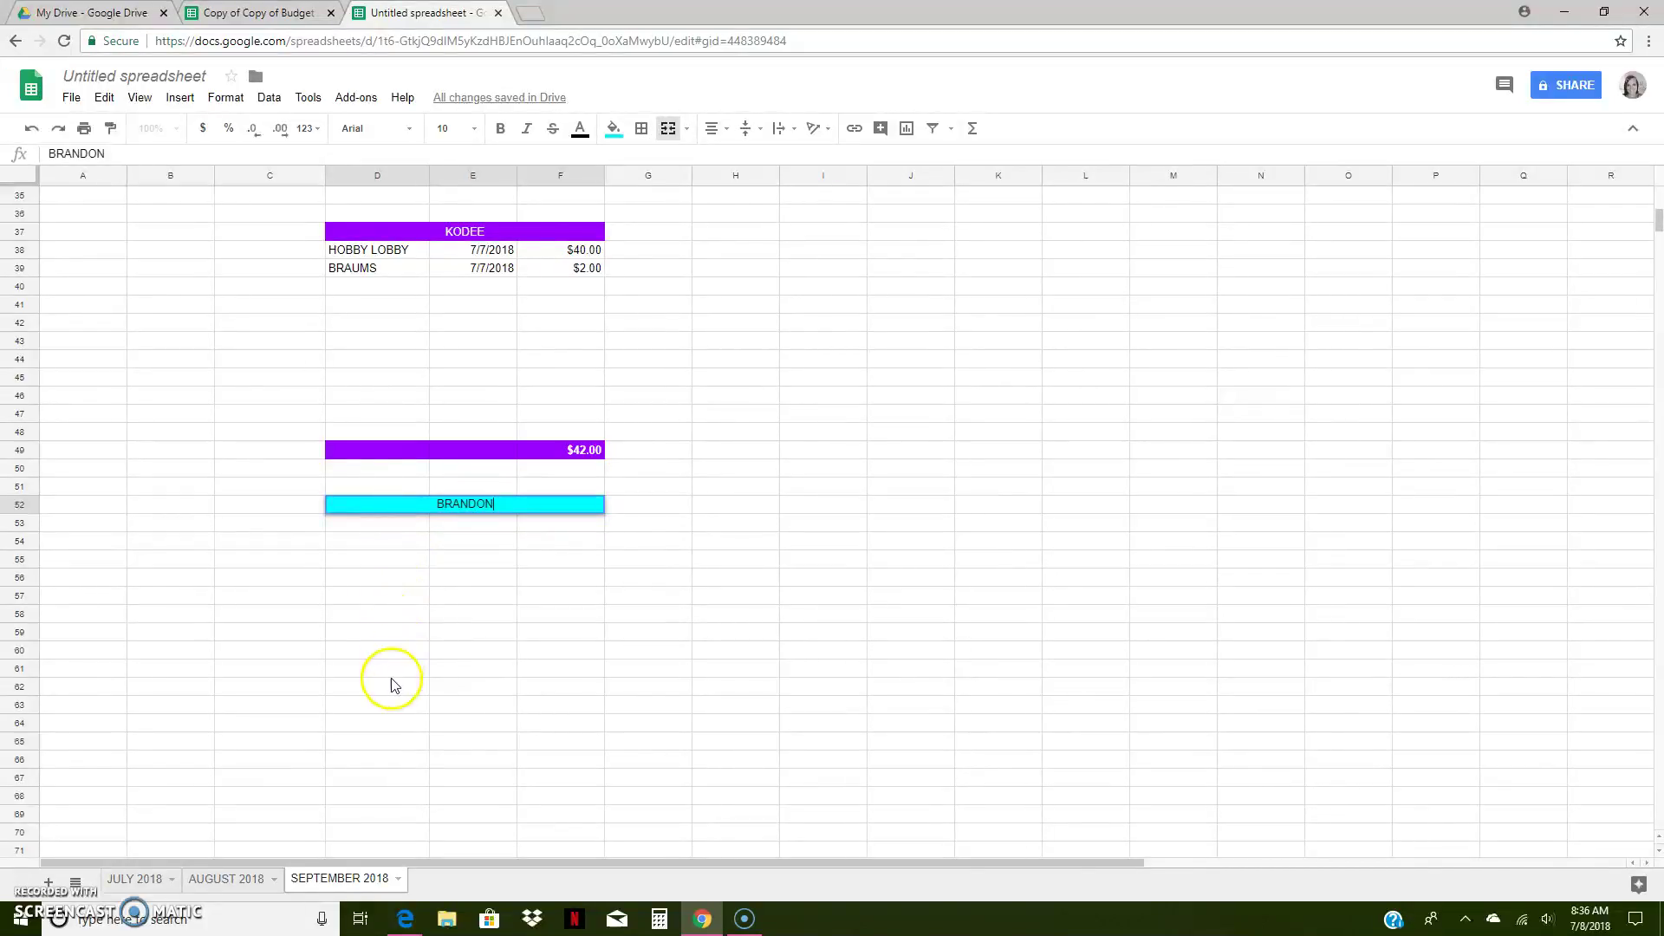
# - Fill D63:F63 with cyan as the total row of the second person's tracker
pyautogui.moveTo(412, 706); pyautogui.dragTo(599, 706)
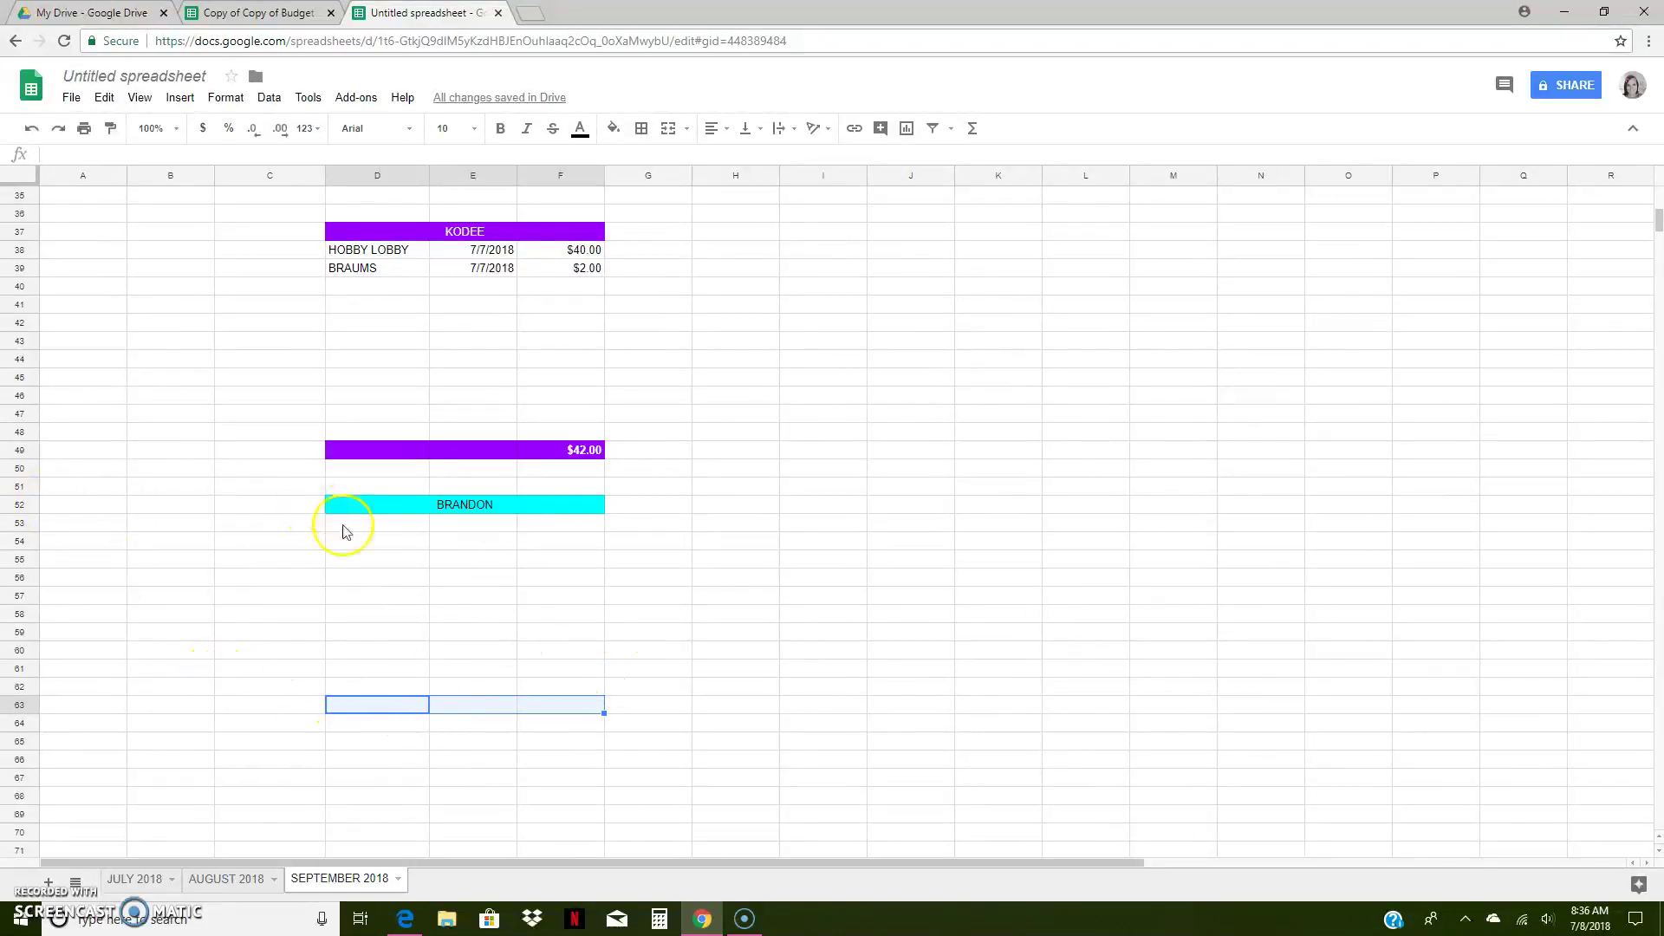
pyautogui.click(613, 128)
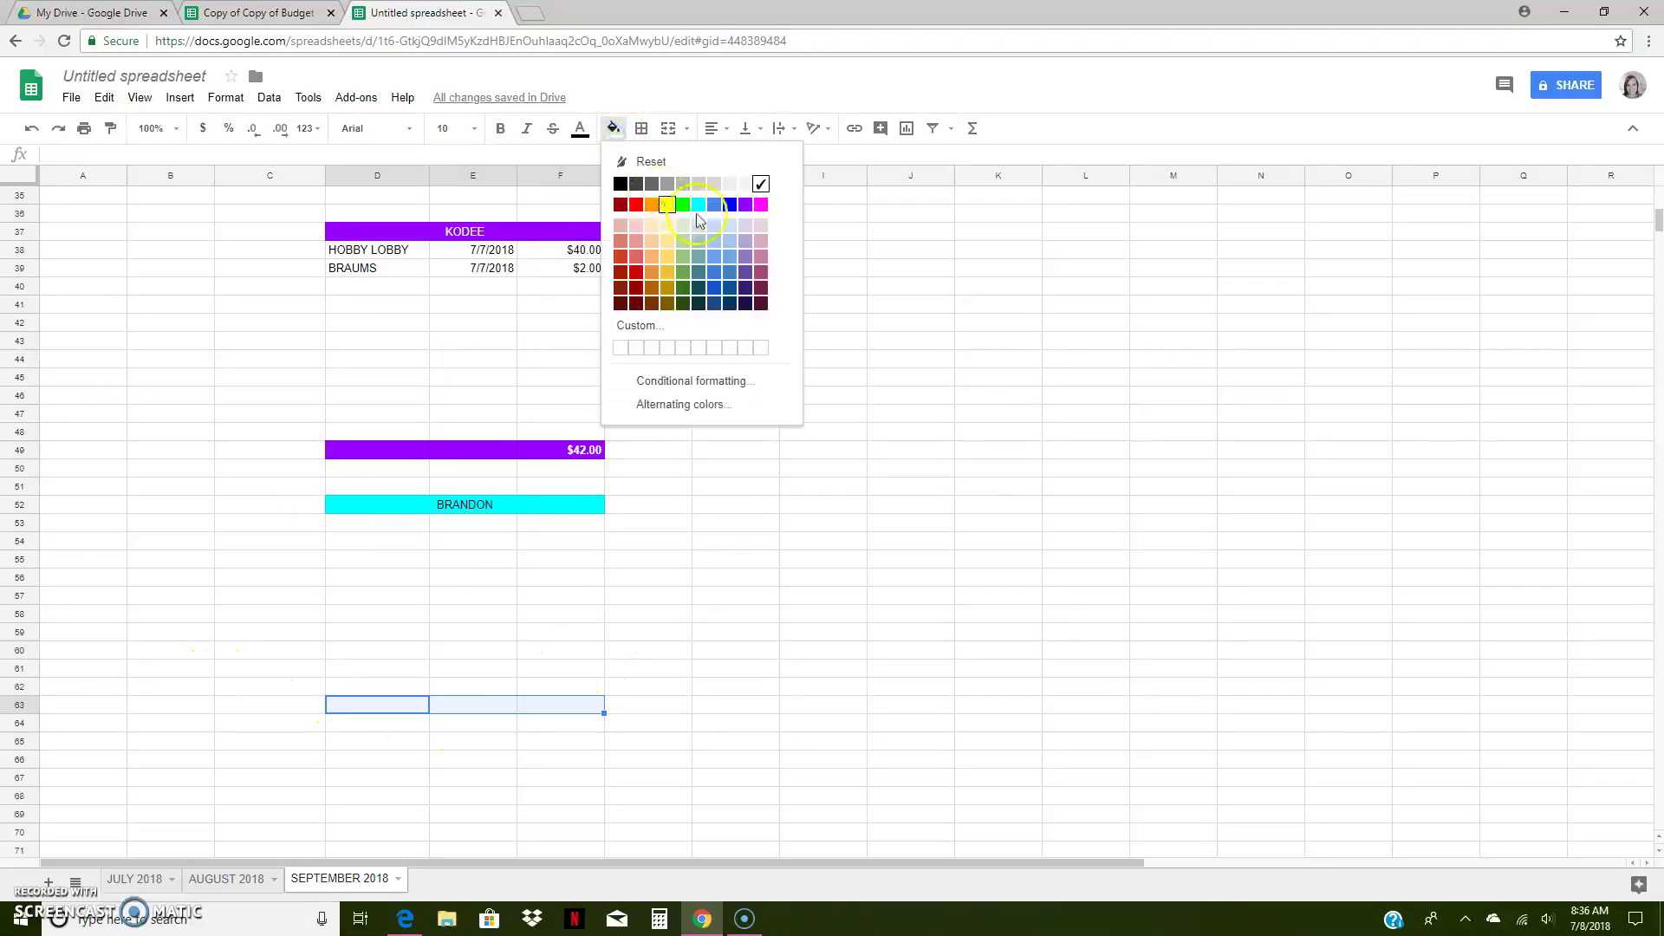
pyautogui.click(700, 208)
pyautogui.click(557, 702)
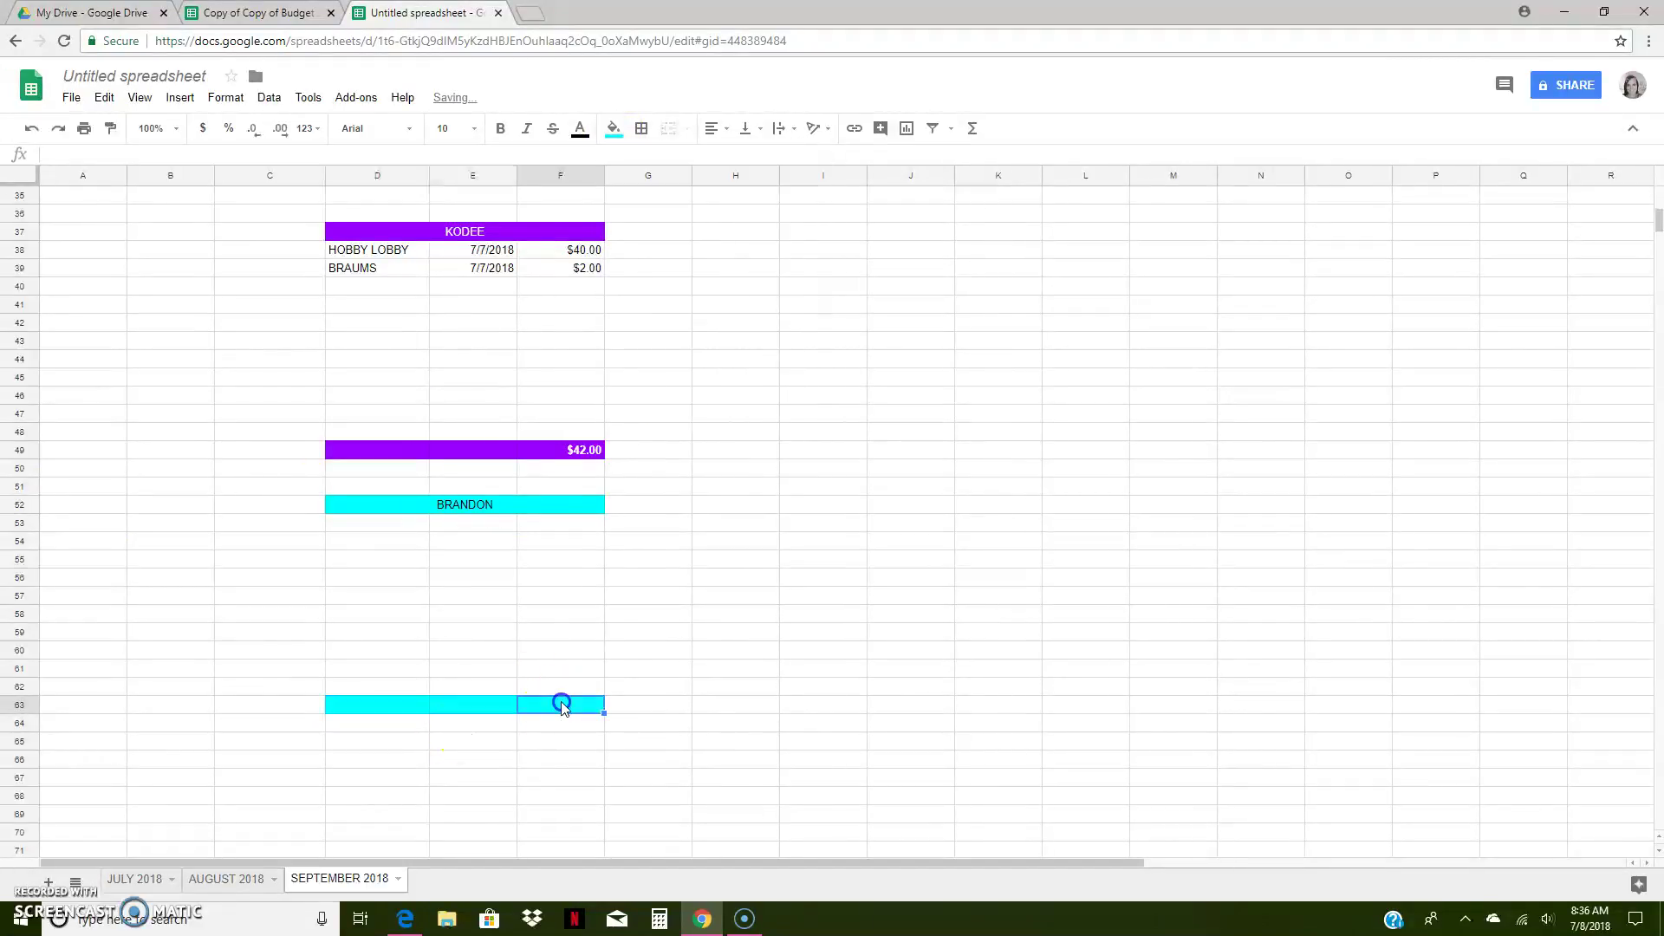
# - Format F53:F63 of the cyan tracker as currency and total F53:F62 with a SUM formula in F63
pyautogui.moveTo(552, 529); pyautogui.dragTo(570, 716)
pyautogui.click(203, 130)
pyautogui.click(554, 707)
pyautogui.click(974, 129)
pyautogui.click(986, 157)
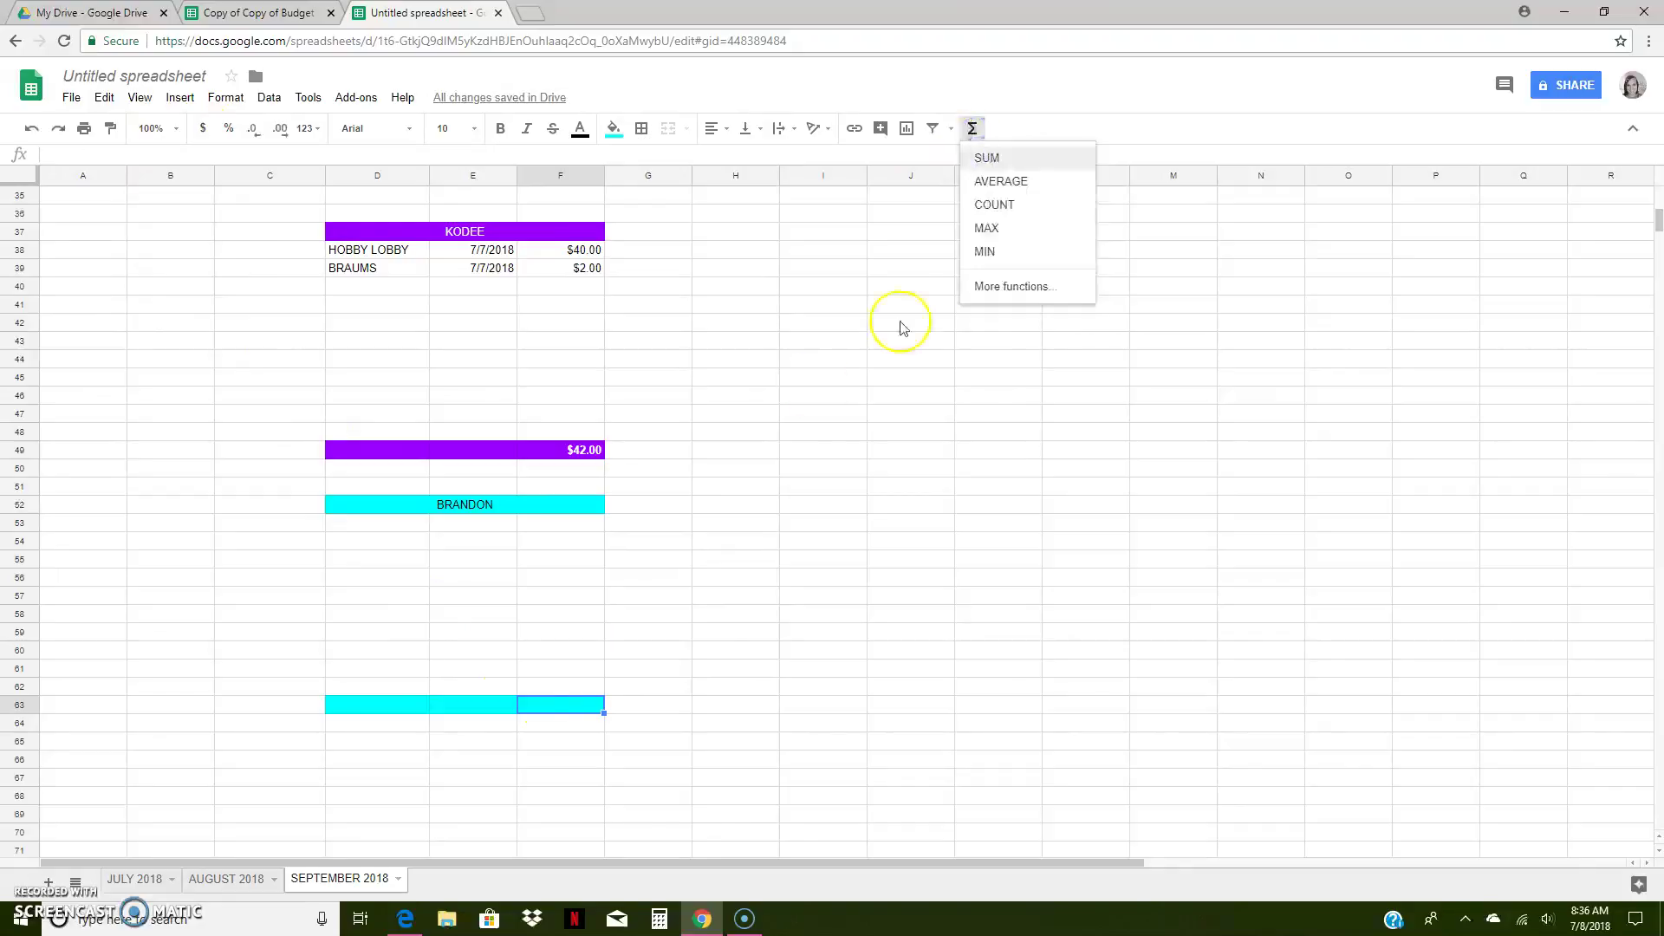
pyautogui.moveTo(575, 525); pyautogui.dragTo(576, 542)
pyautogui.moveTo(578, 672); pyautogui.dragTo(578, 691)
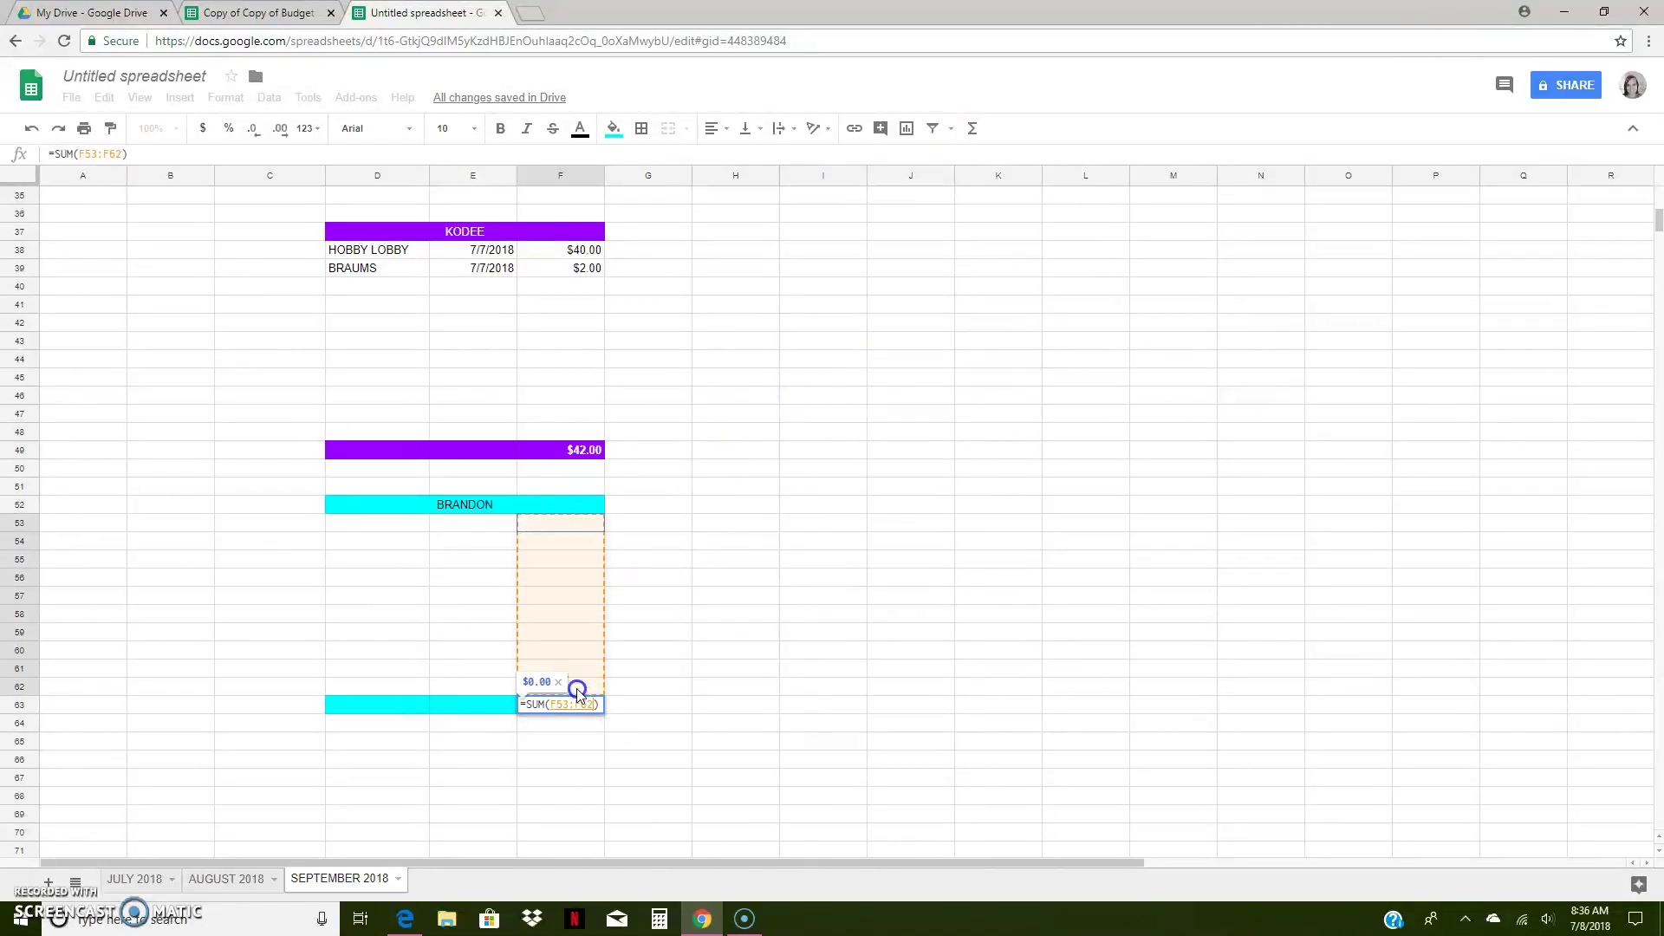
pyautogui.press('Return')
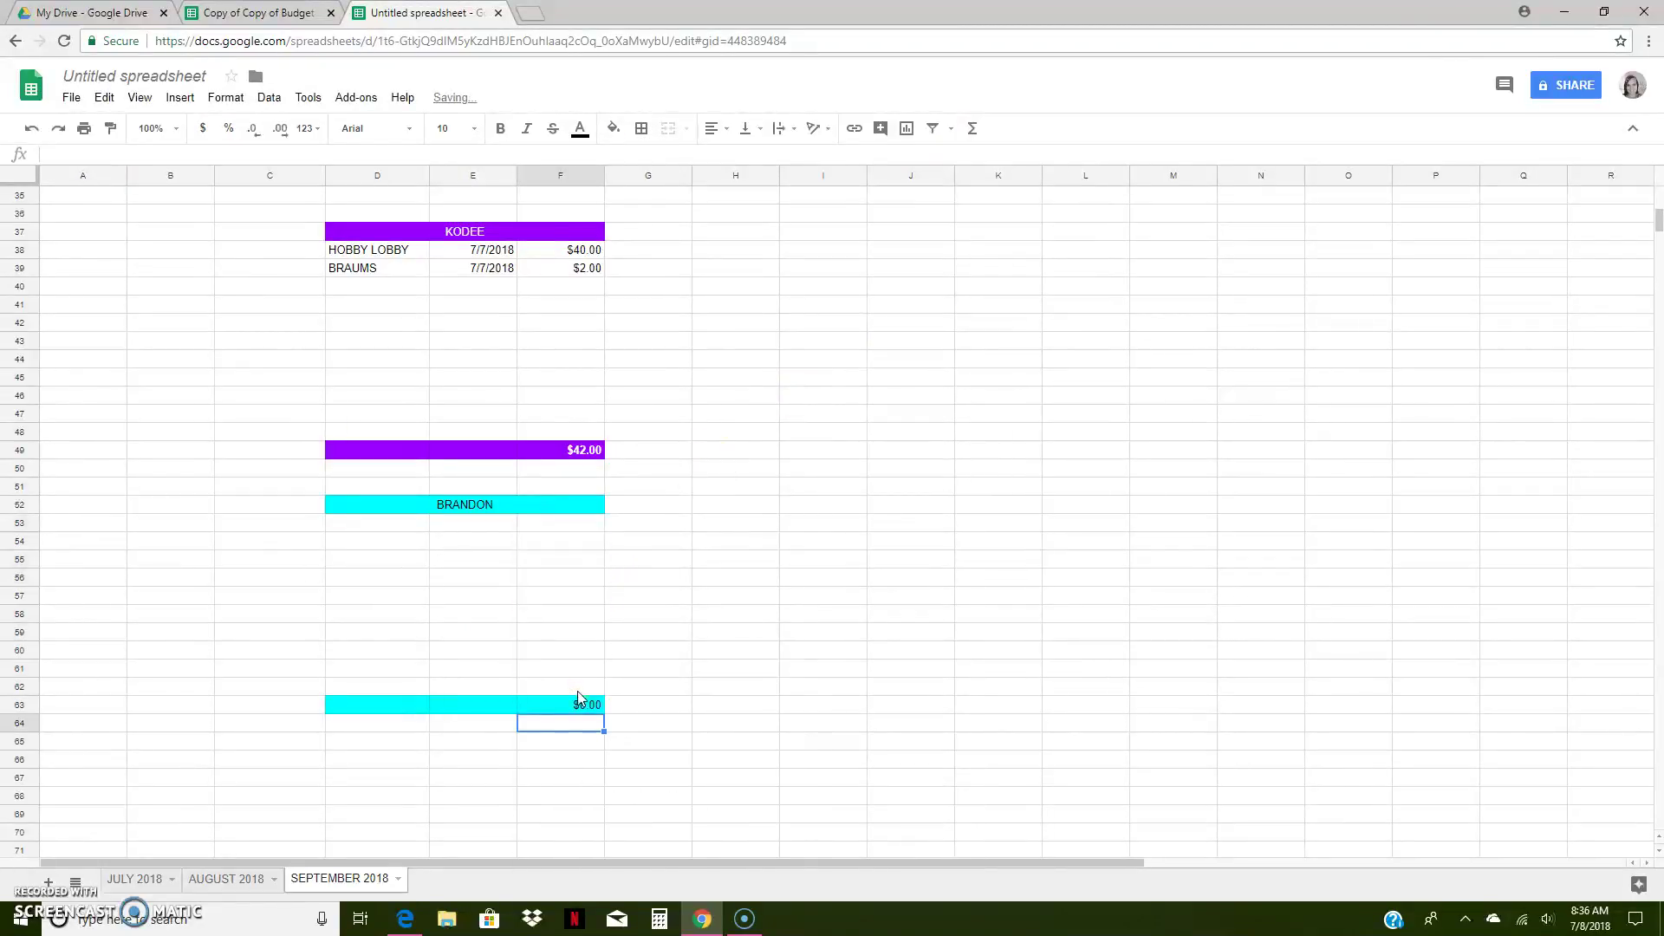
# - Bold the total in F63 and the cyan header in row 52, and label the total row TOTAL in D63
pyautogui.click(500, 129)
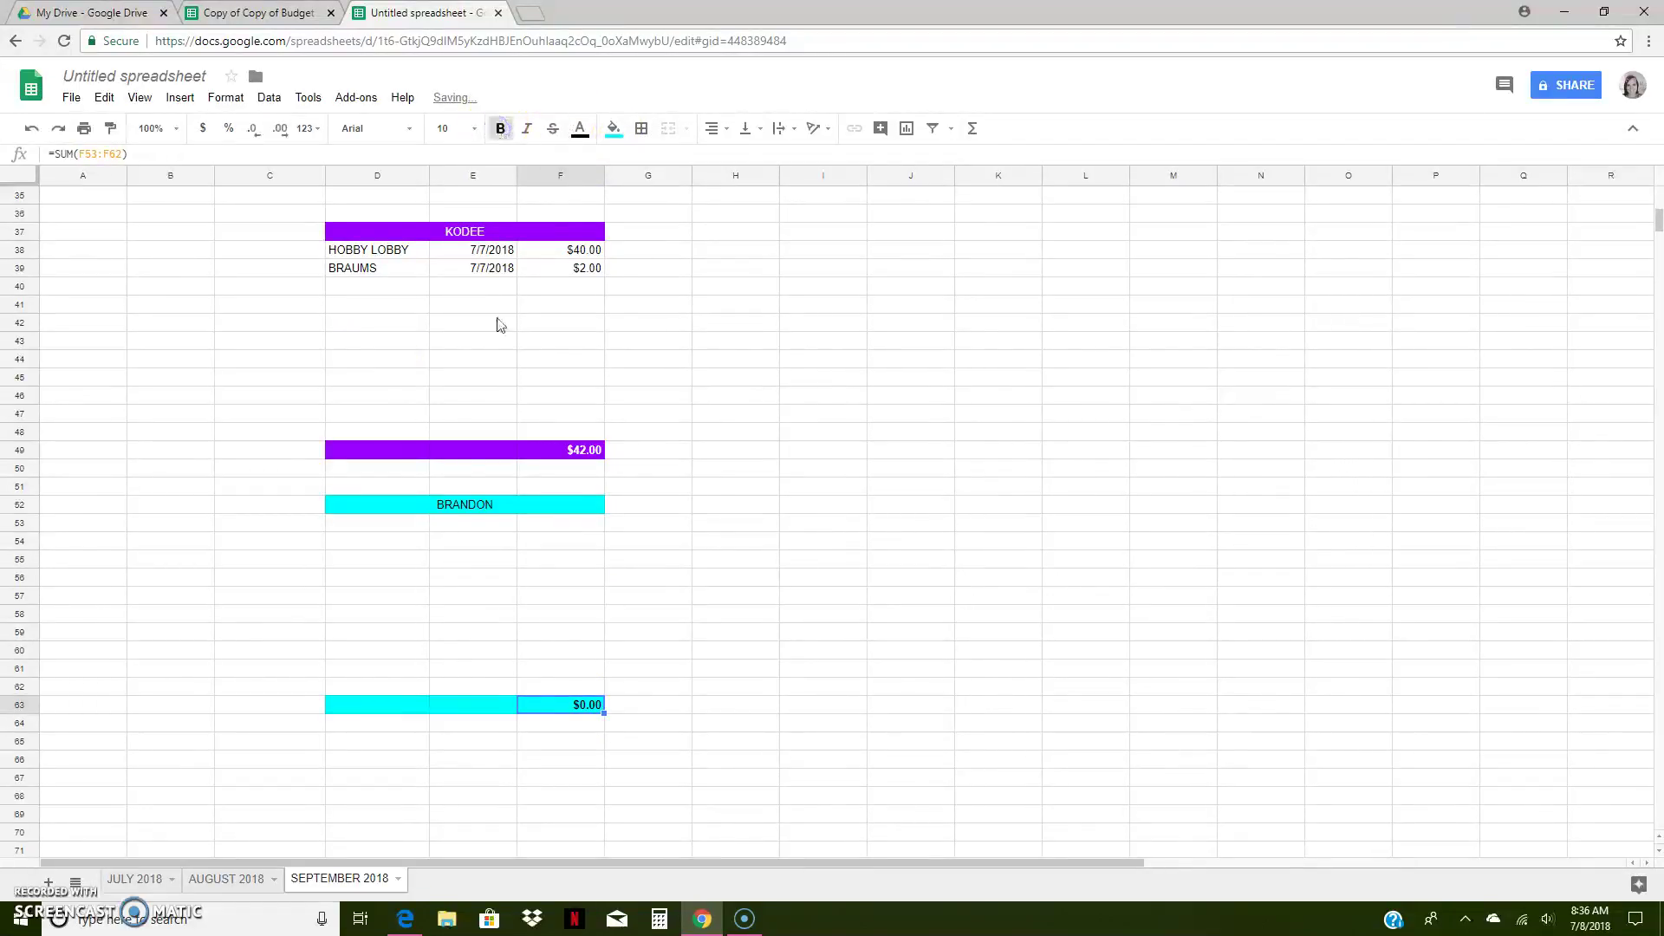
pyautogui.click(463, 503)
pyautogui.click(500, 128)
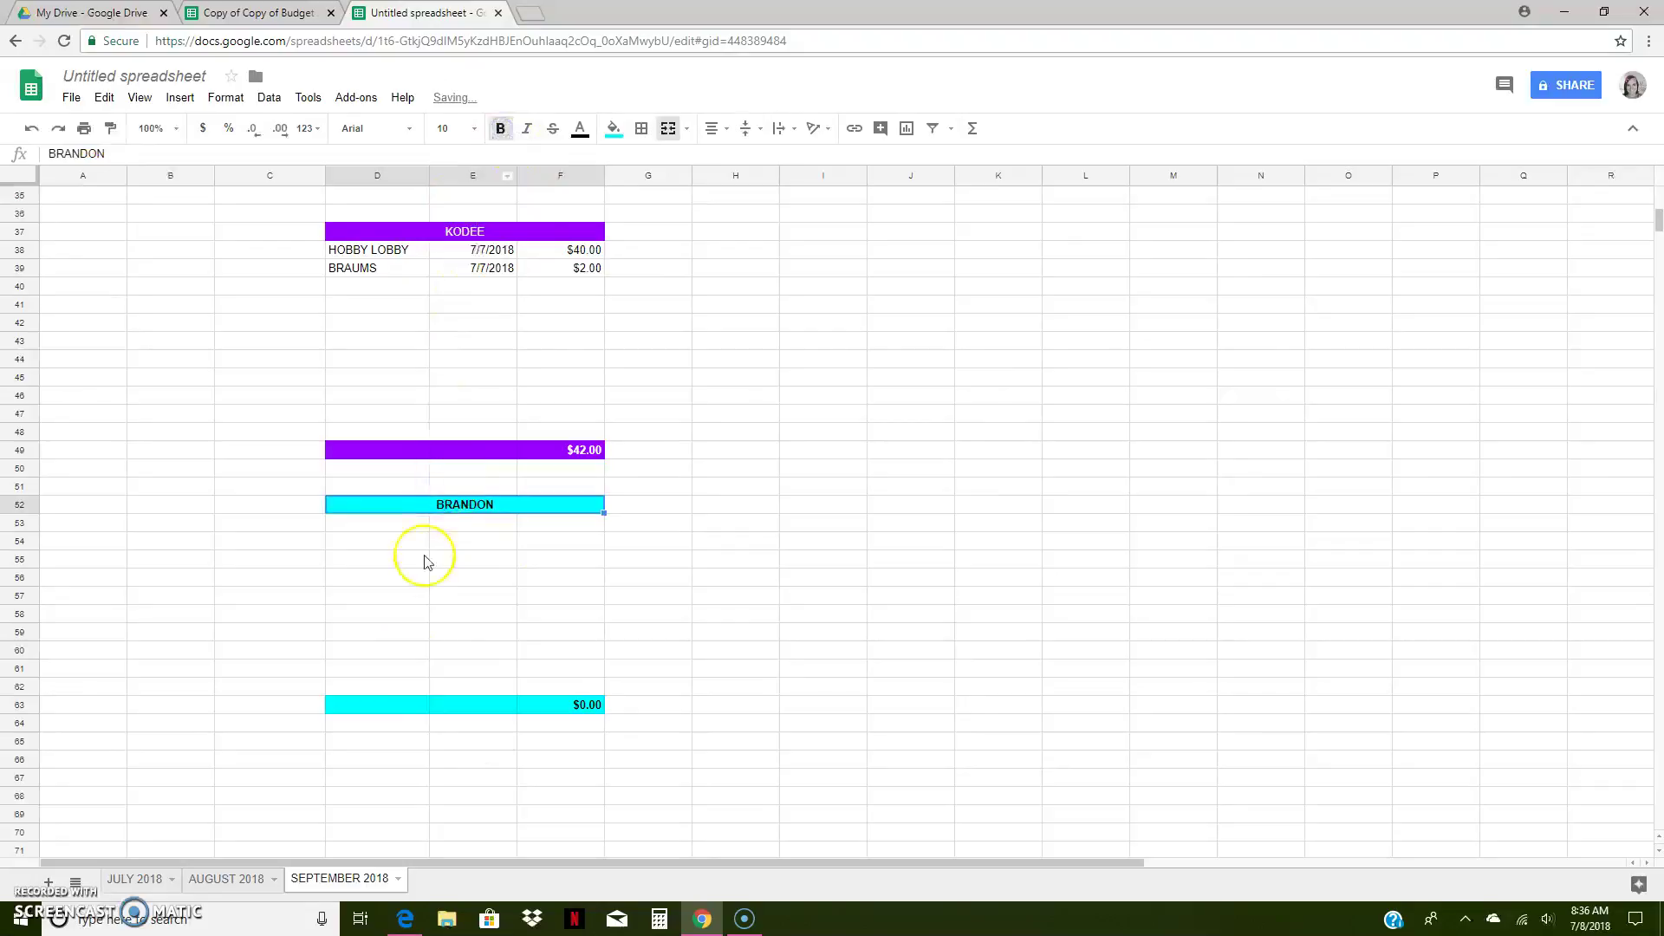
pyautogui.click(388, 705)
pyautogui.write('TOTAL')
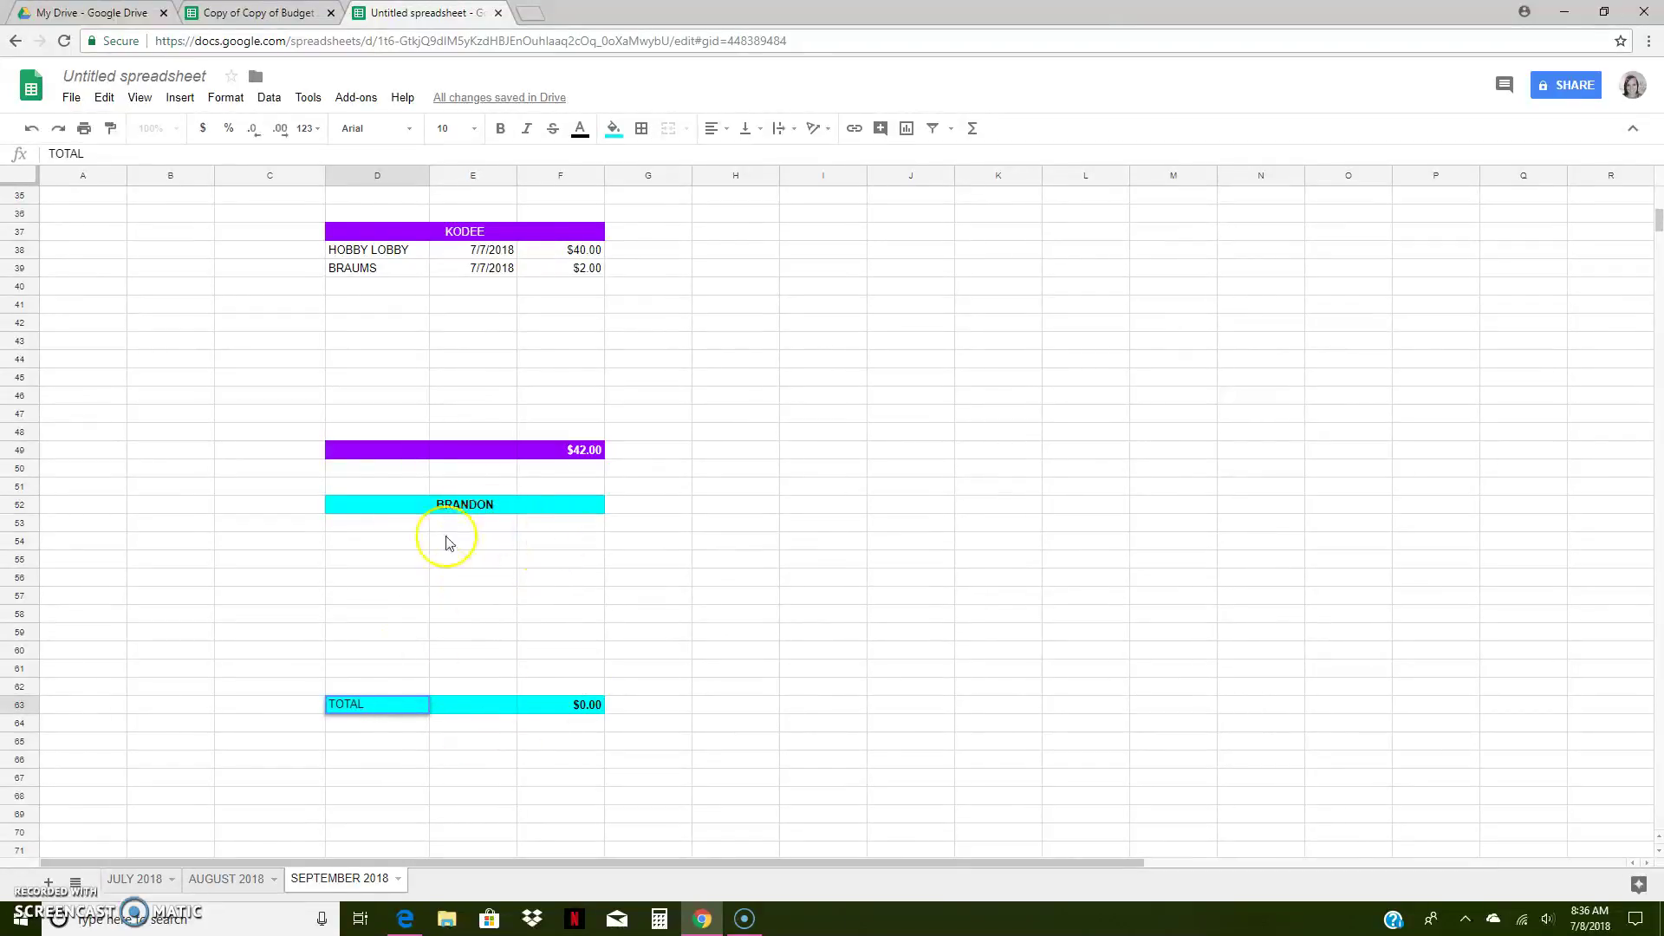
# - Record an EBAY purchase in row 53 of the cyan tracker with the amount 80 in F53, leaving E53 empty
pyautogui.click(402, 529)
pyautogui.write('EBAY')
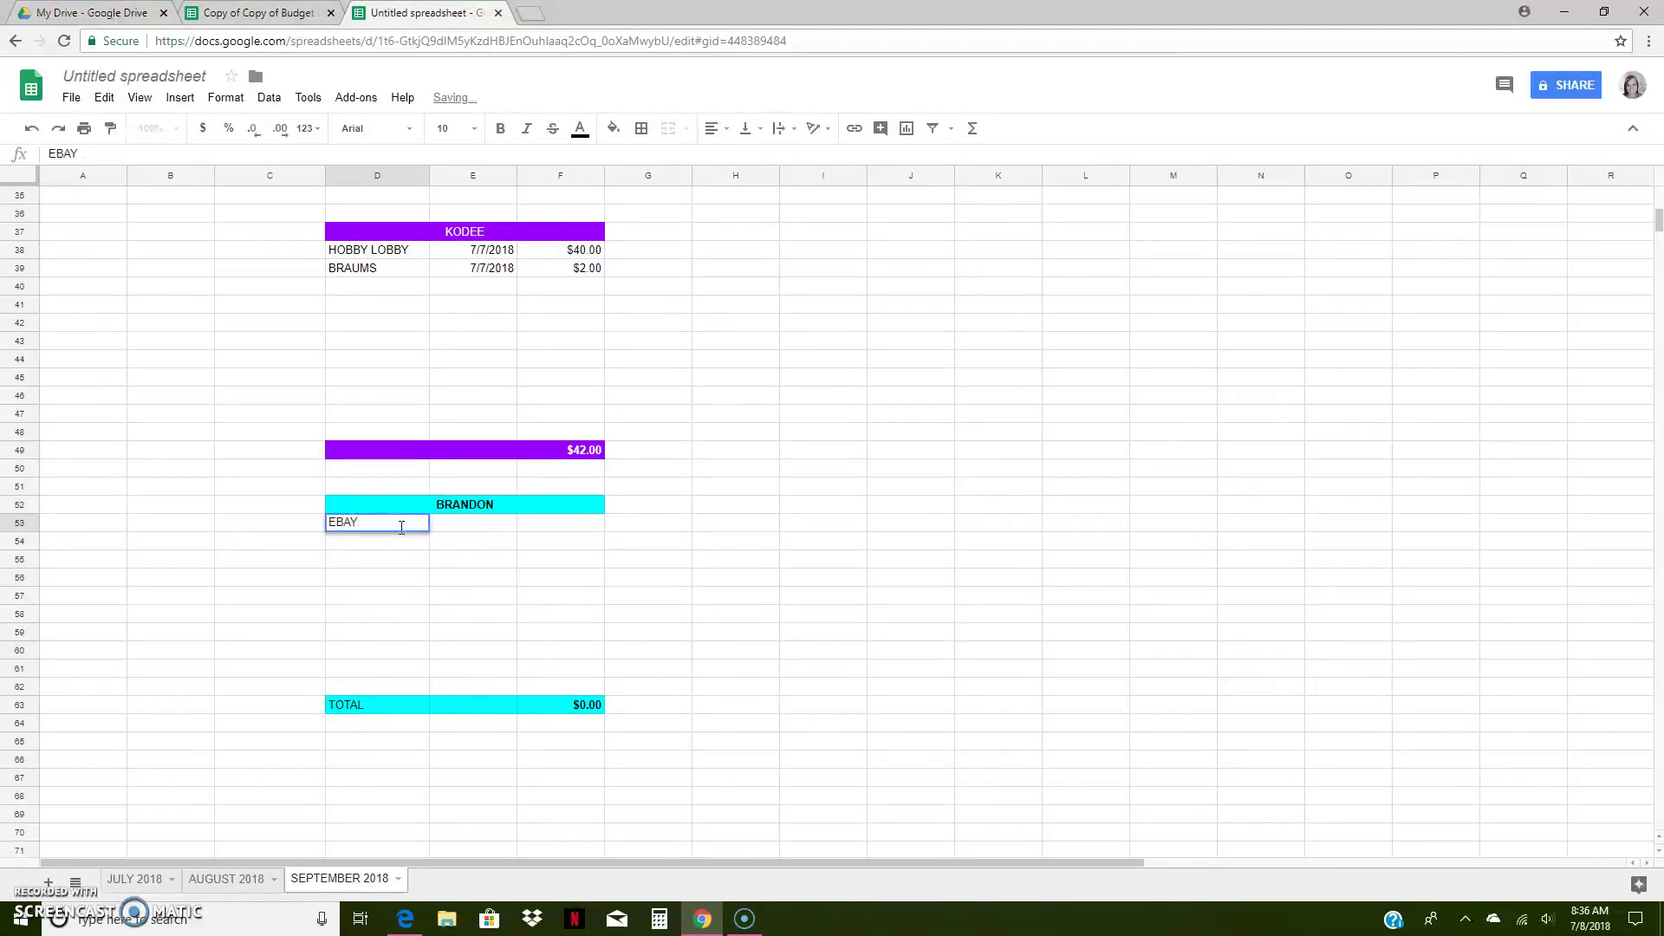
pyautogui.press('Tab')
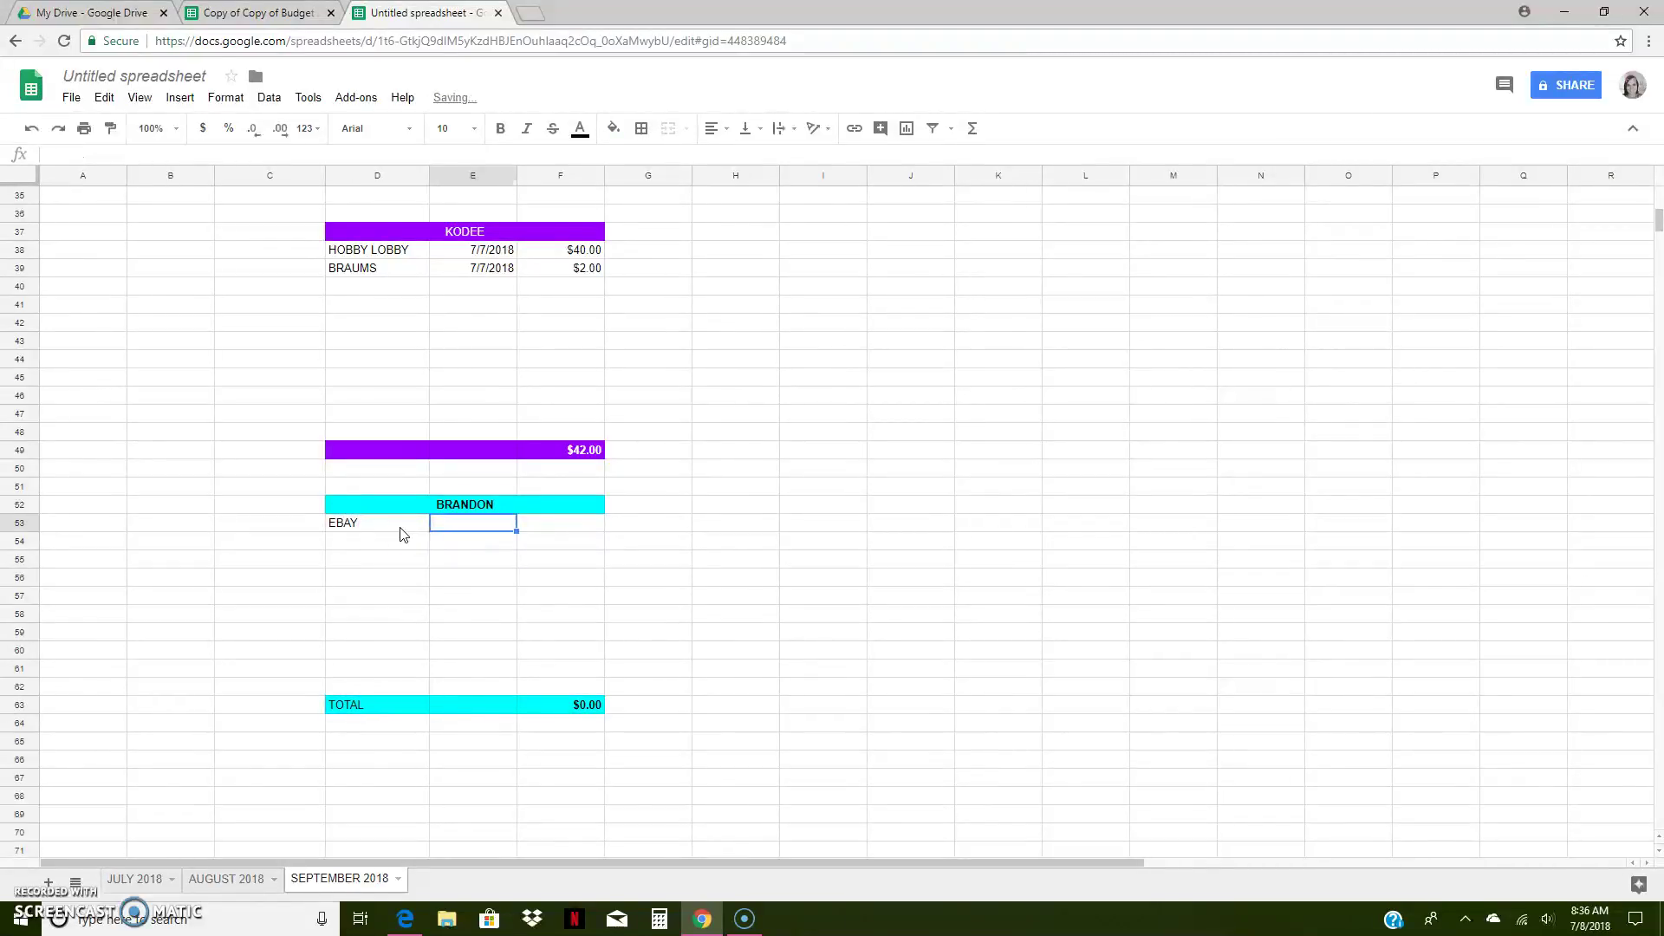
pyautogui.write('80')
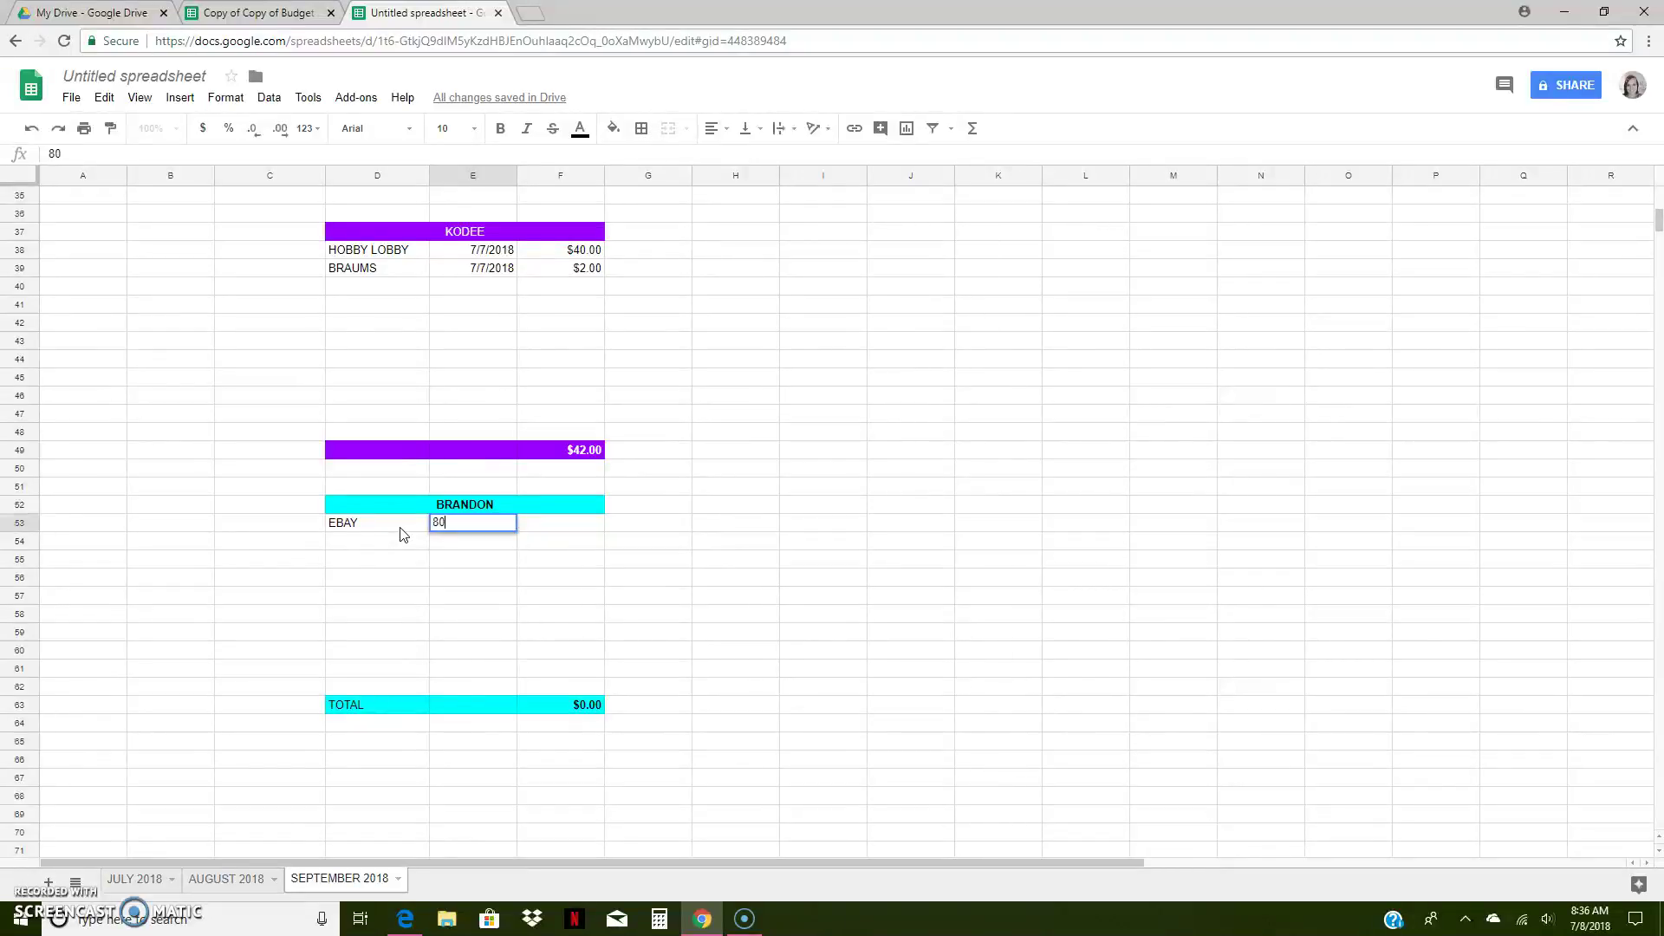
pyautogui.press('Tab')
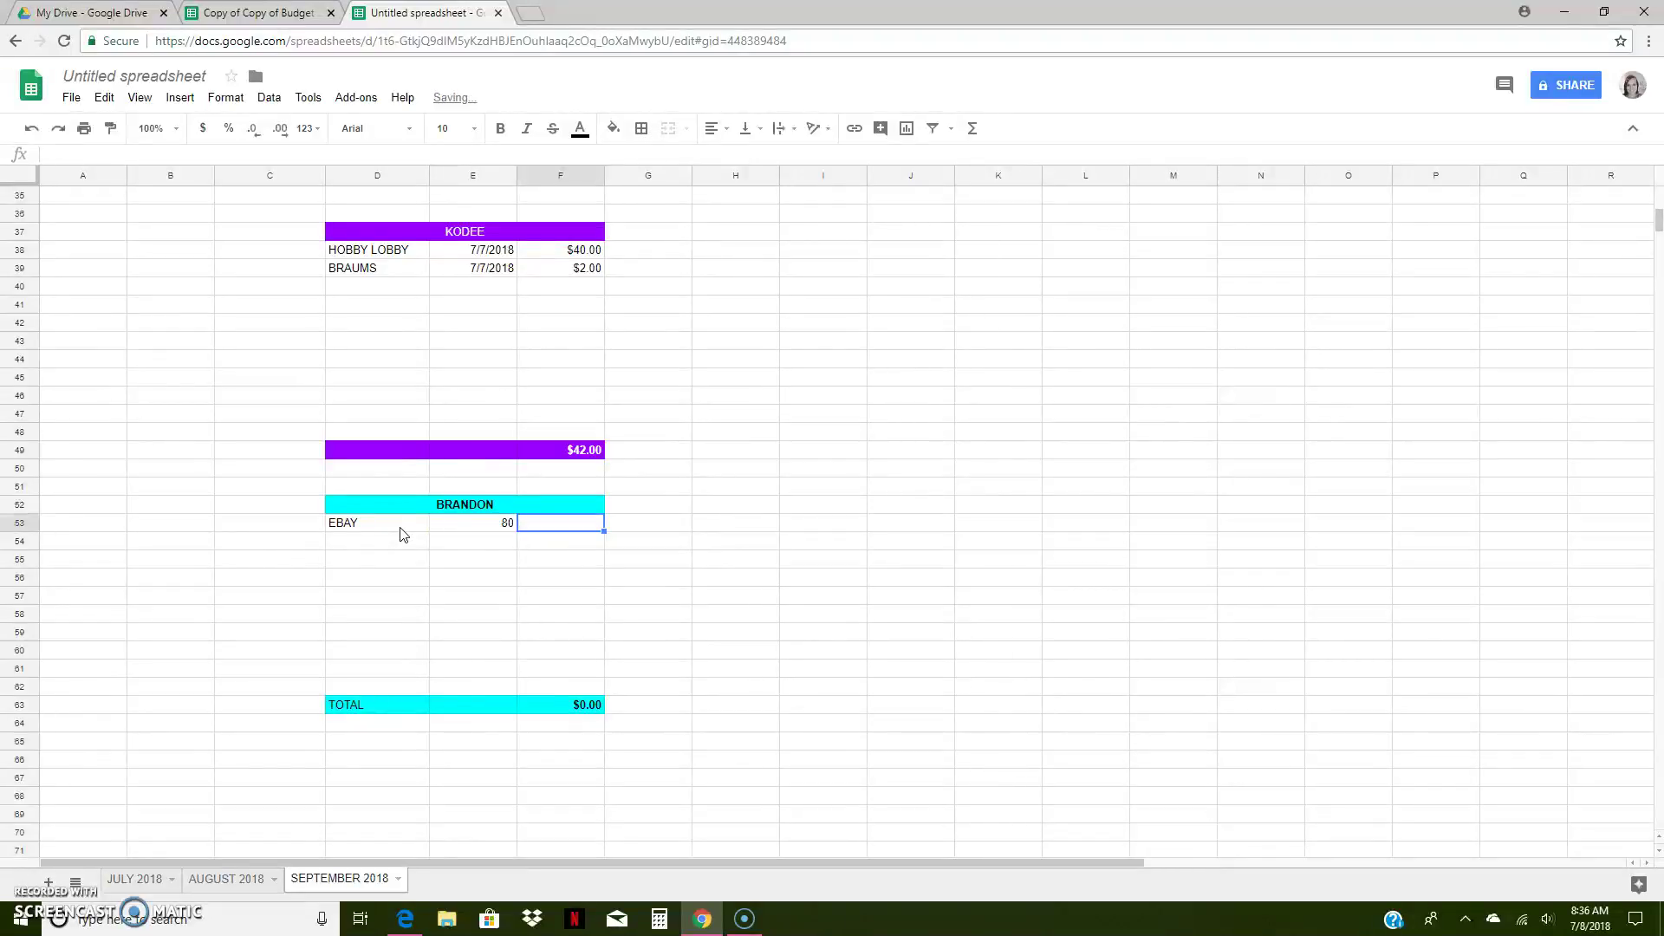
pyautogui.click(469, 529)
pyautogui.press('Delete')
pyautogui.click(568, 529)
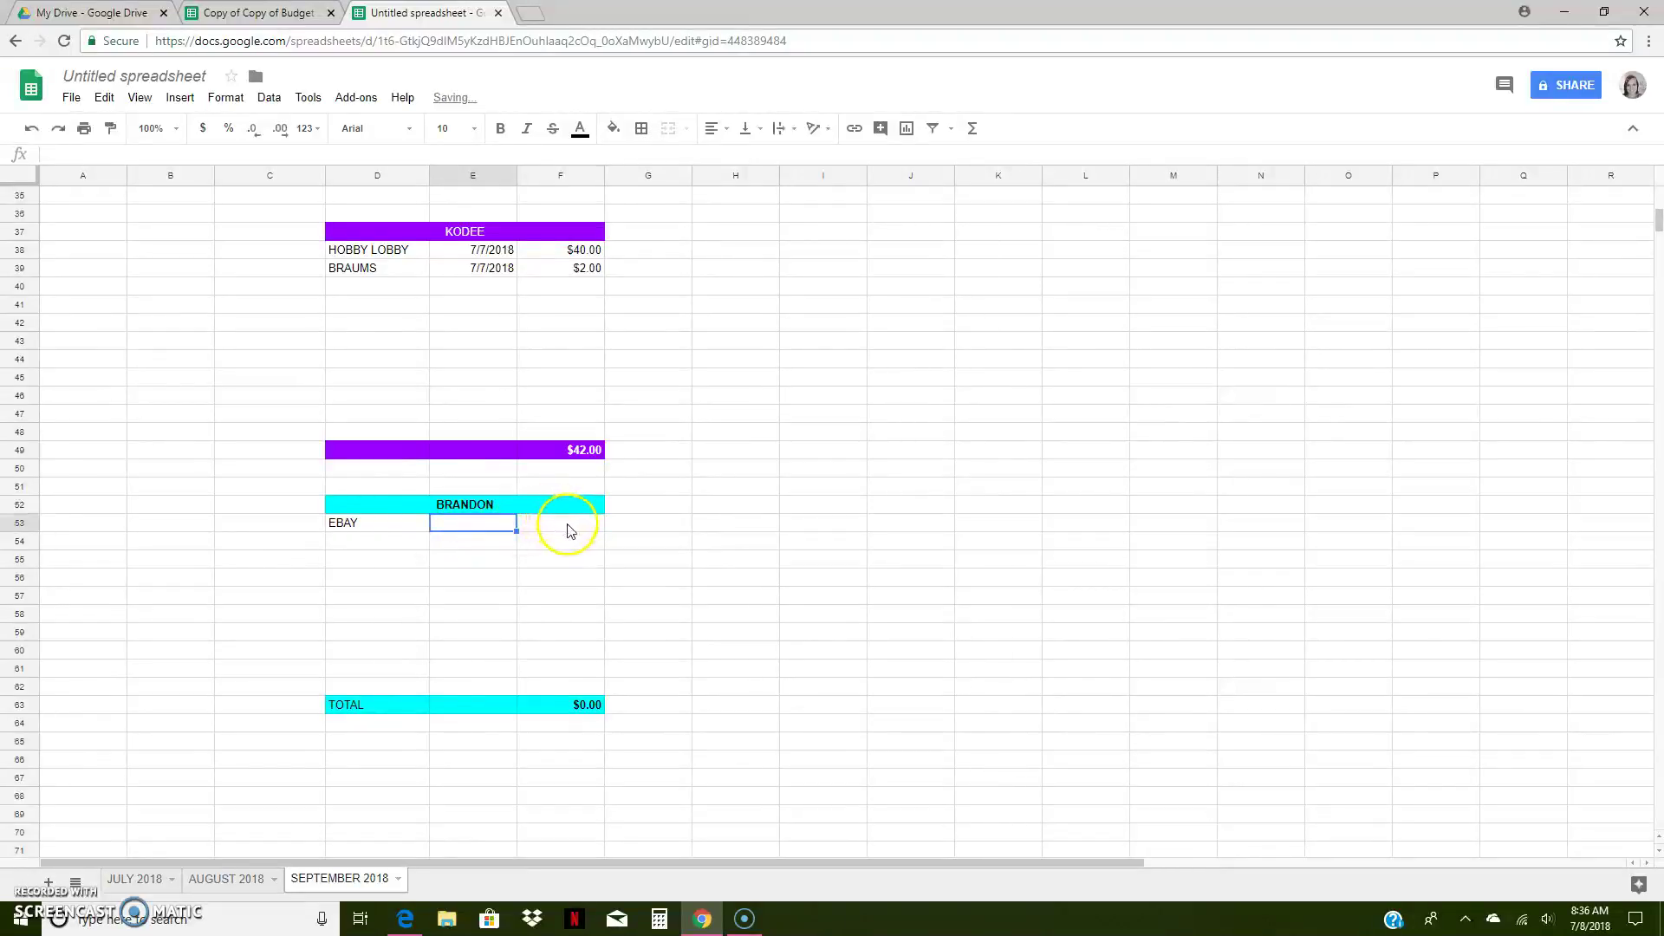
pyautogui.write('80')
pyautogui.press('Return')
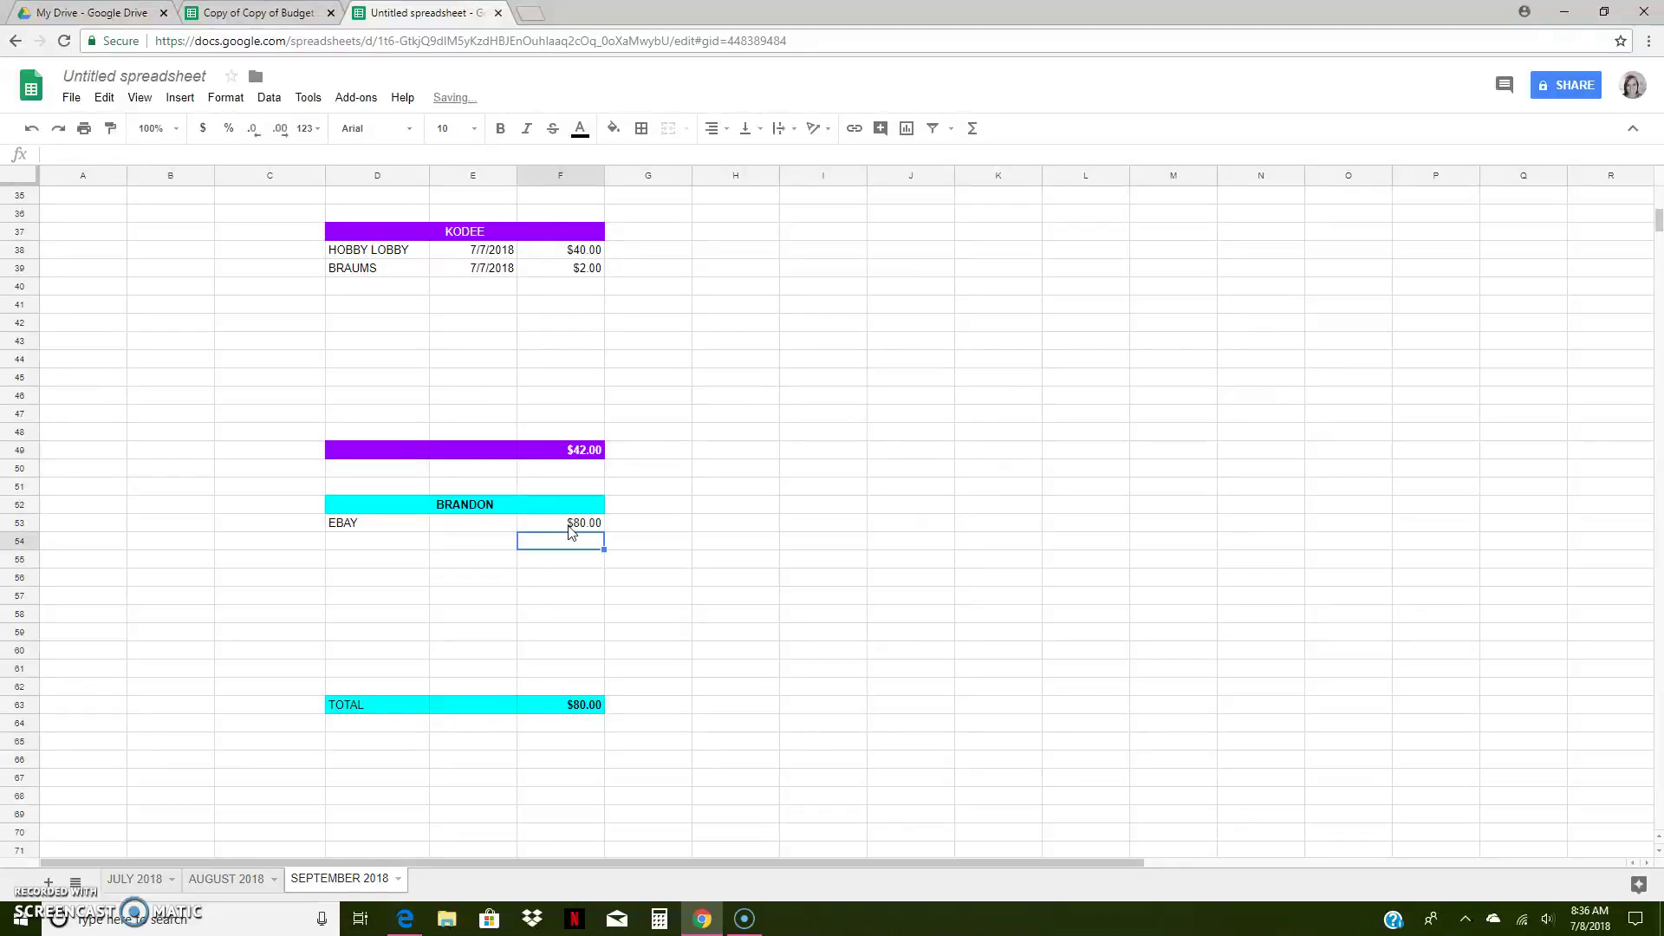
# - Record a BRAUMS purchase in row 54 of the cyan tracker with the amount 5 in F54
pyautogui.click(363, 543)
pyautogui.write('BRAUMS')
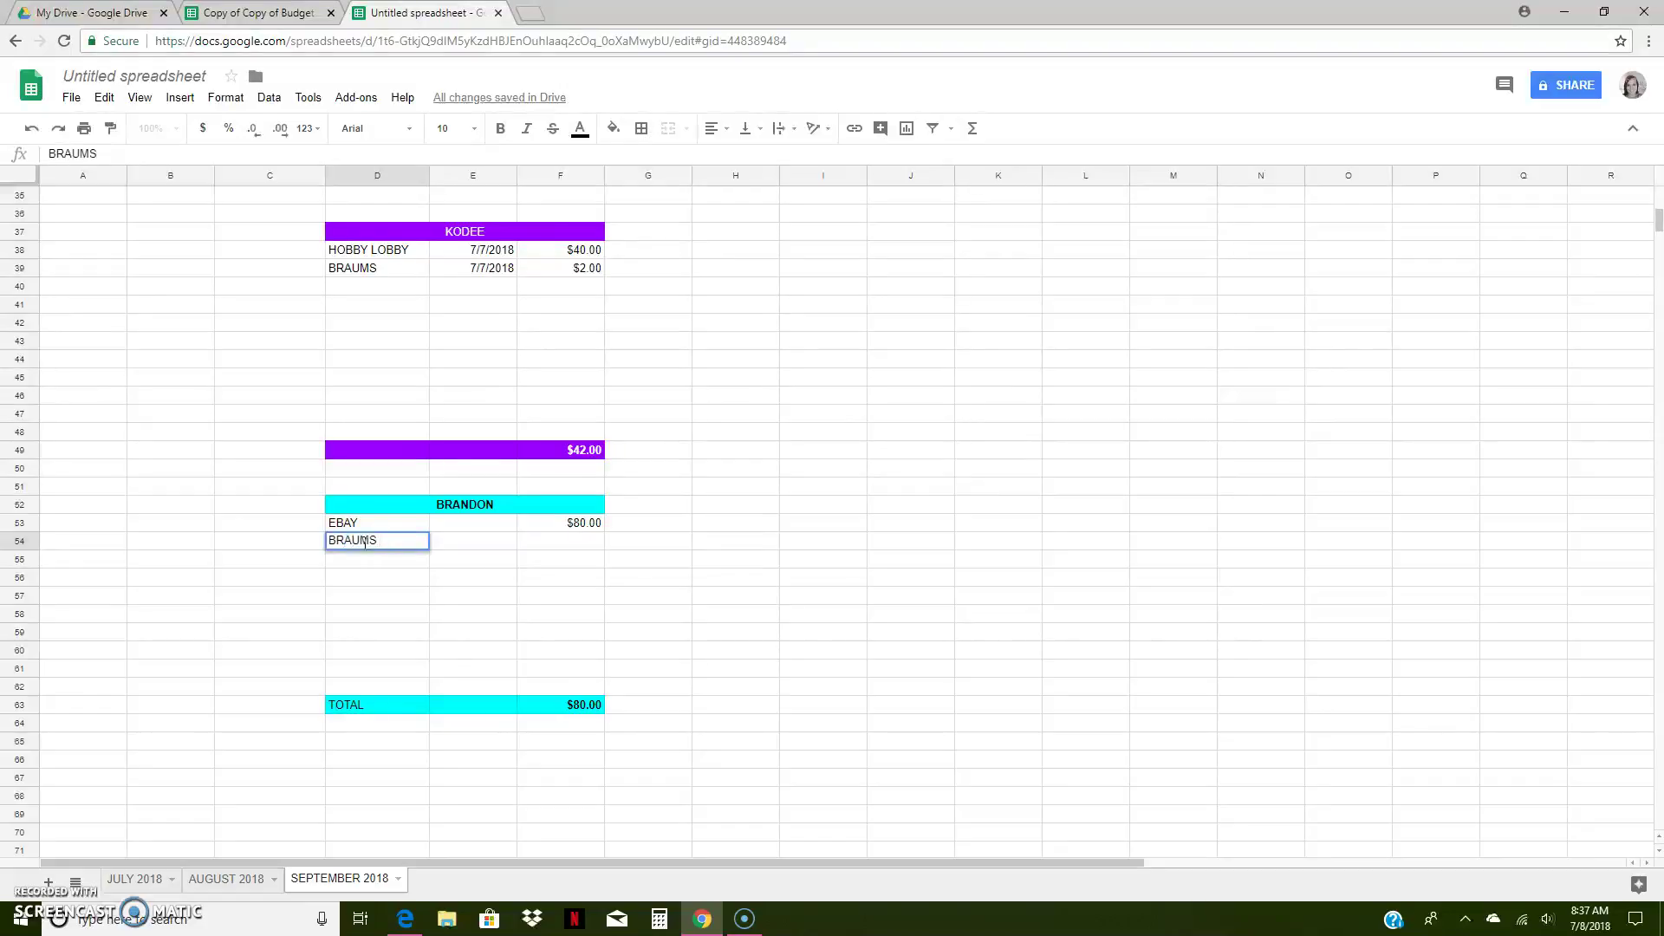
pyautogui.press('Tab')
pyautogui.press('Tab')
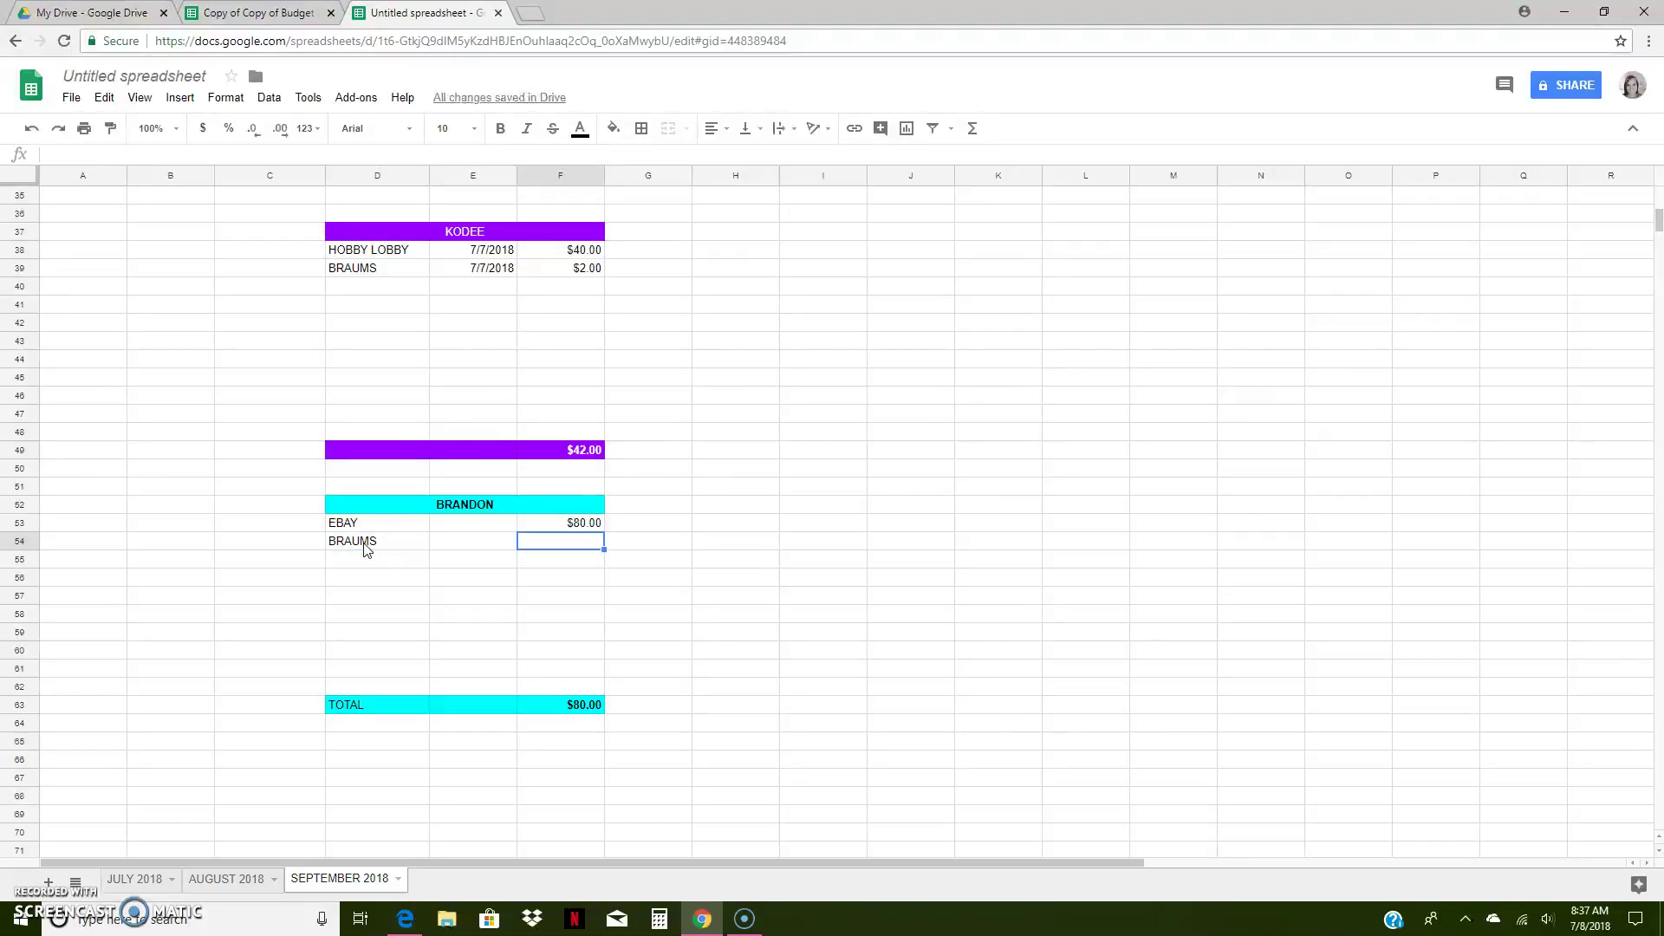
pyautogui.press('Return')
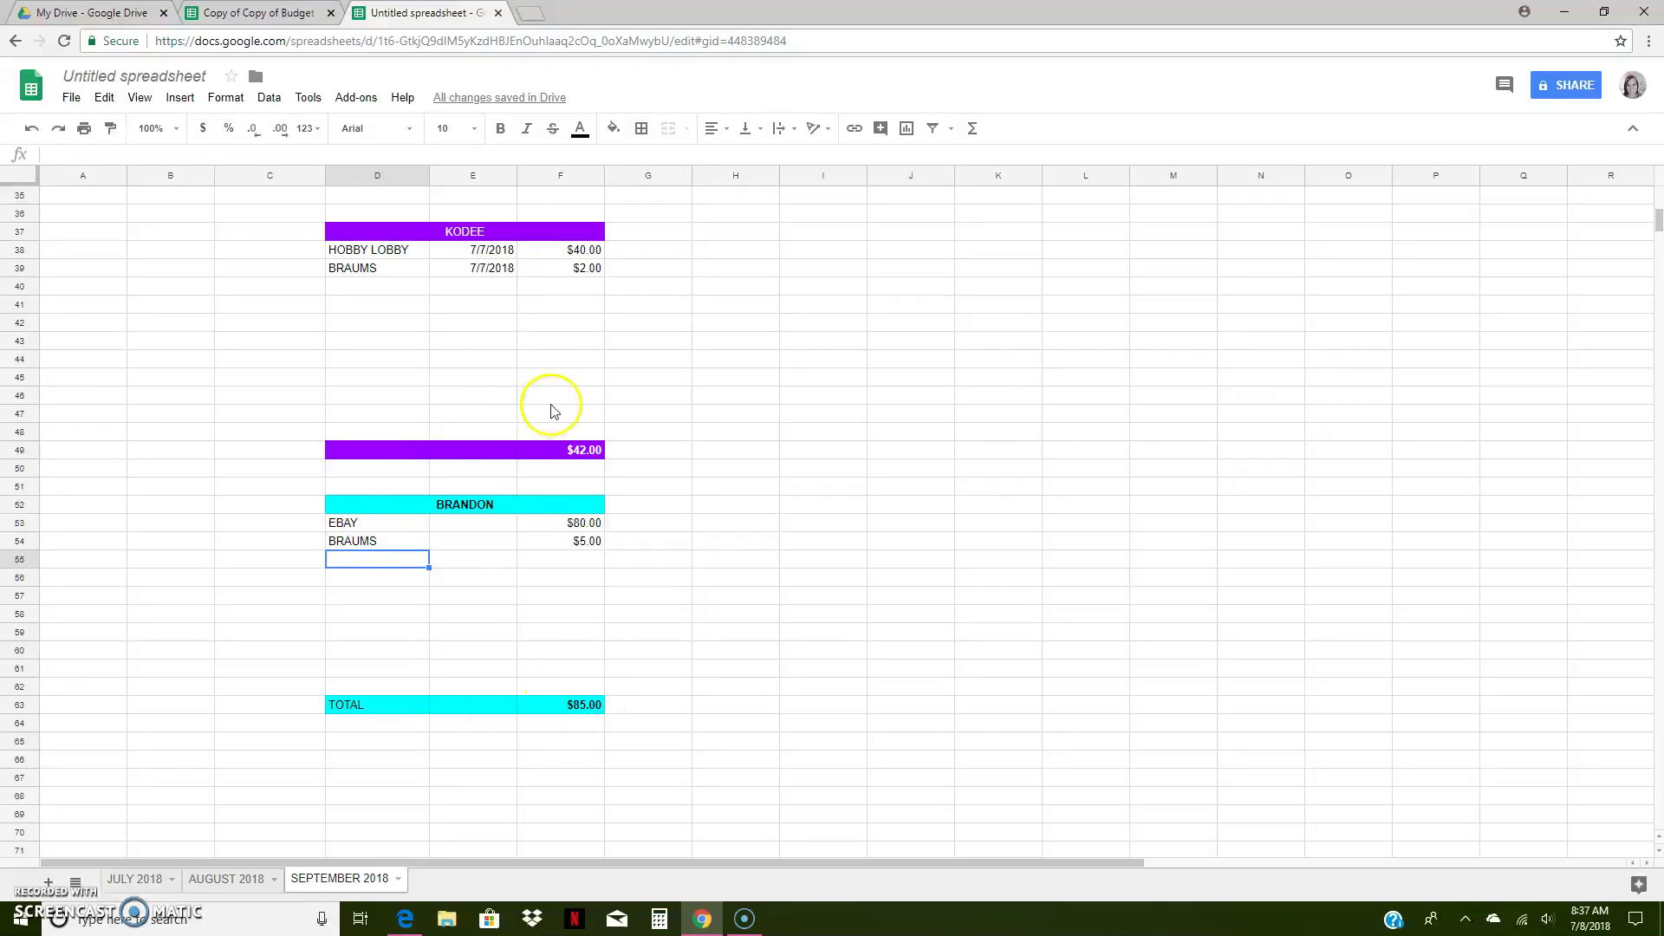
# - Link the second person's actual cash amount in F28 to the cyan tracker's total with the formula =F63
pyautogui.click(514, 707)
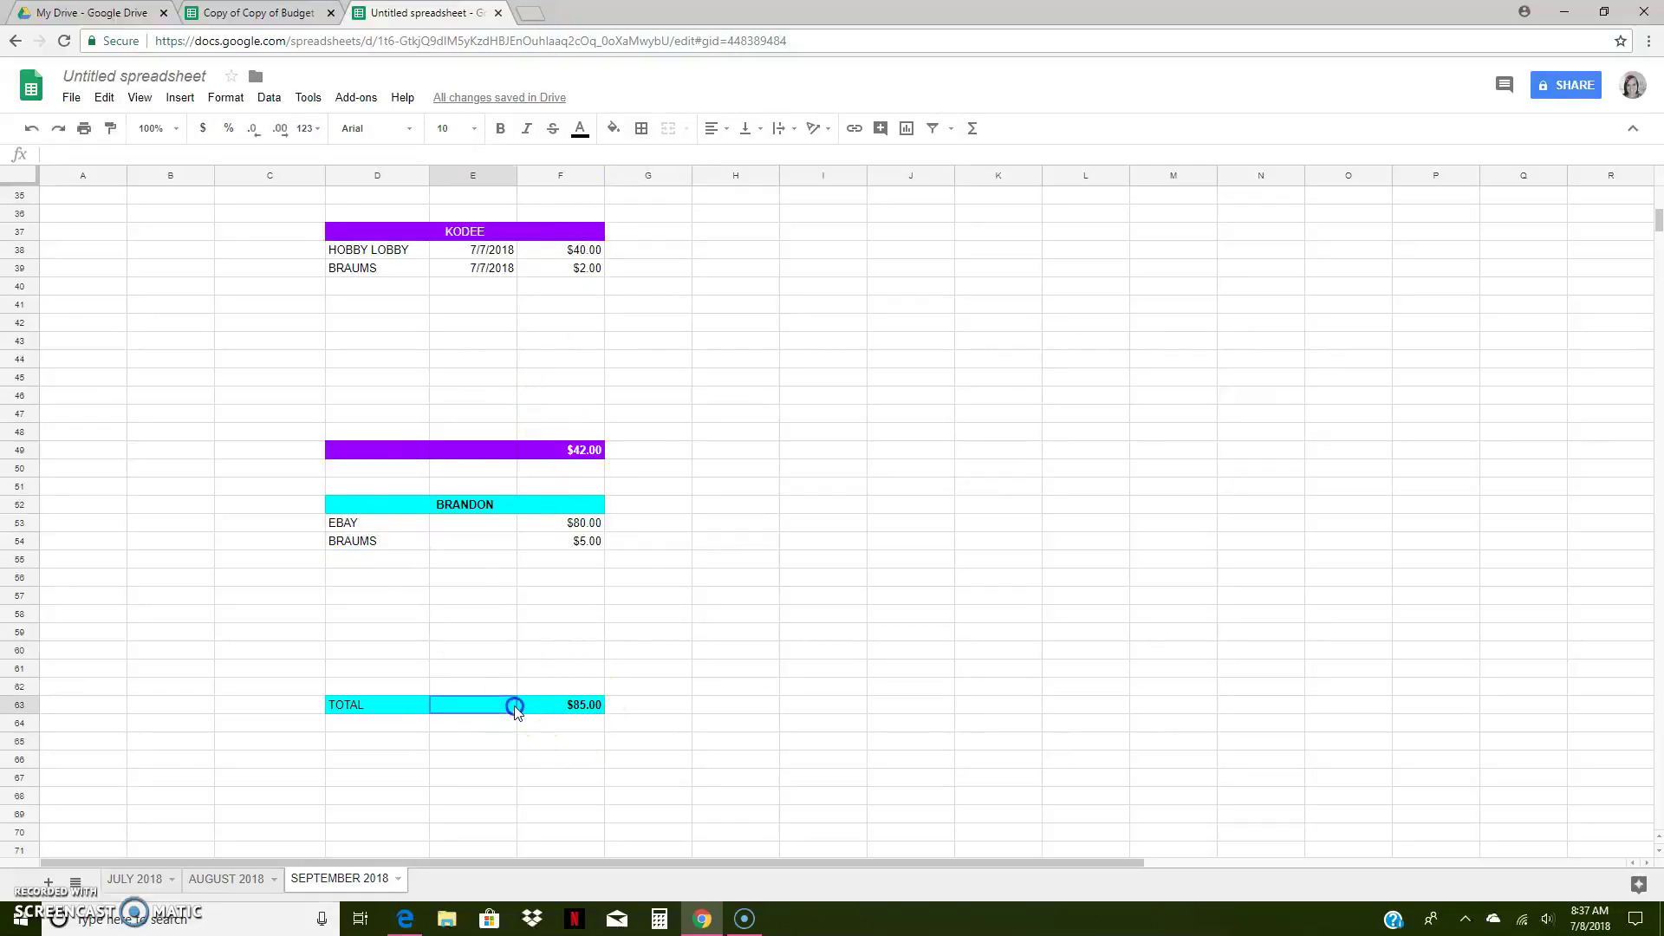
pyautogui.click(17, 704)
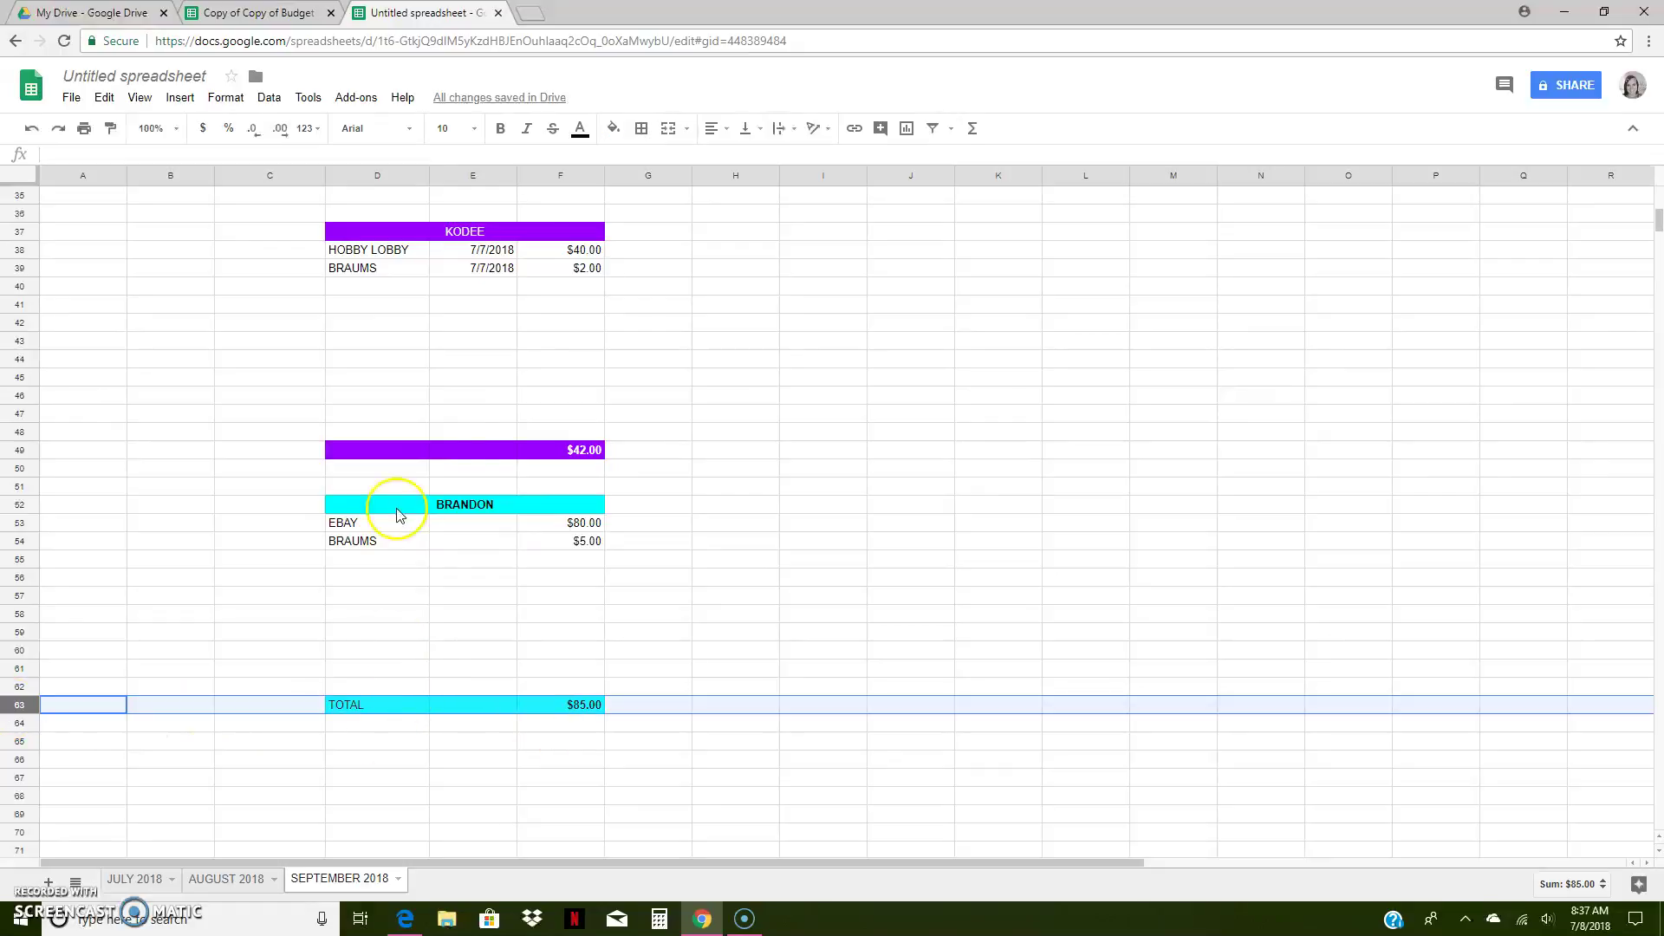
pyautogui.scroll(5, 527, 421)
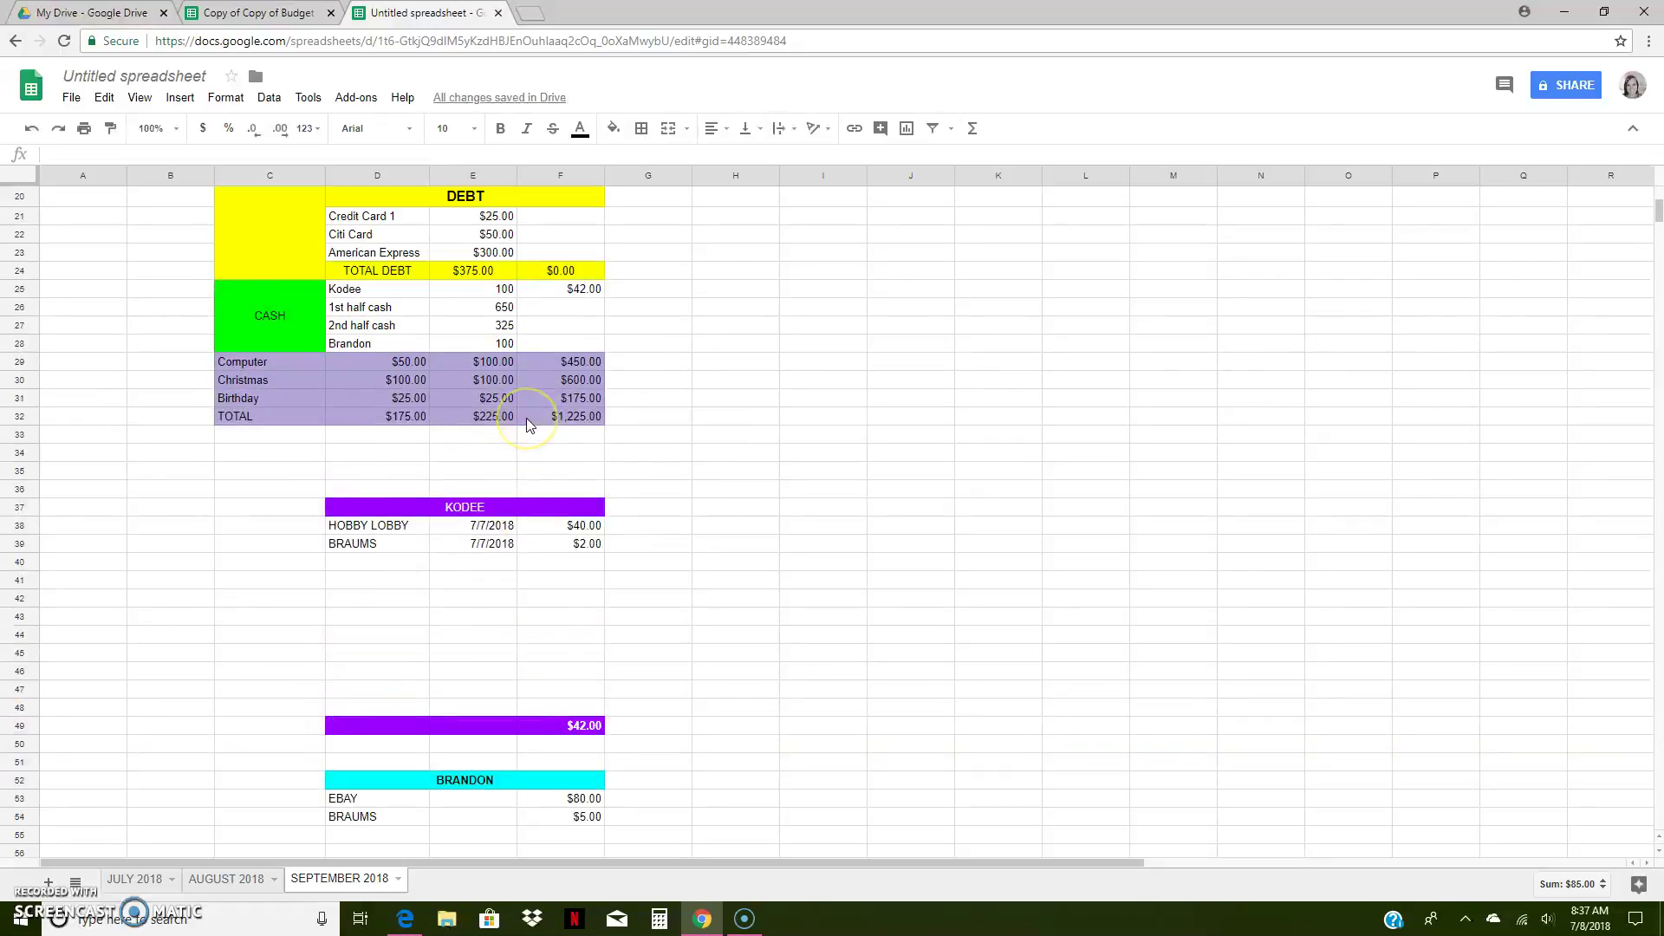
pyautogui.scroll(4, 529, 425)
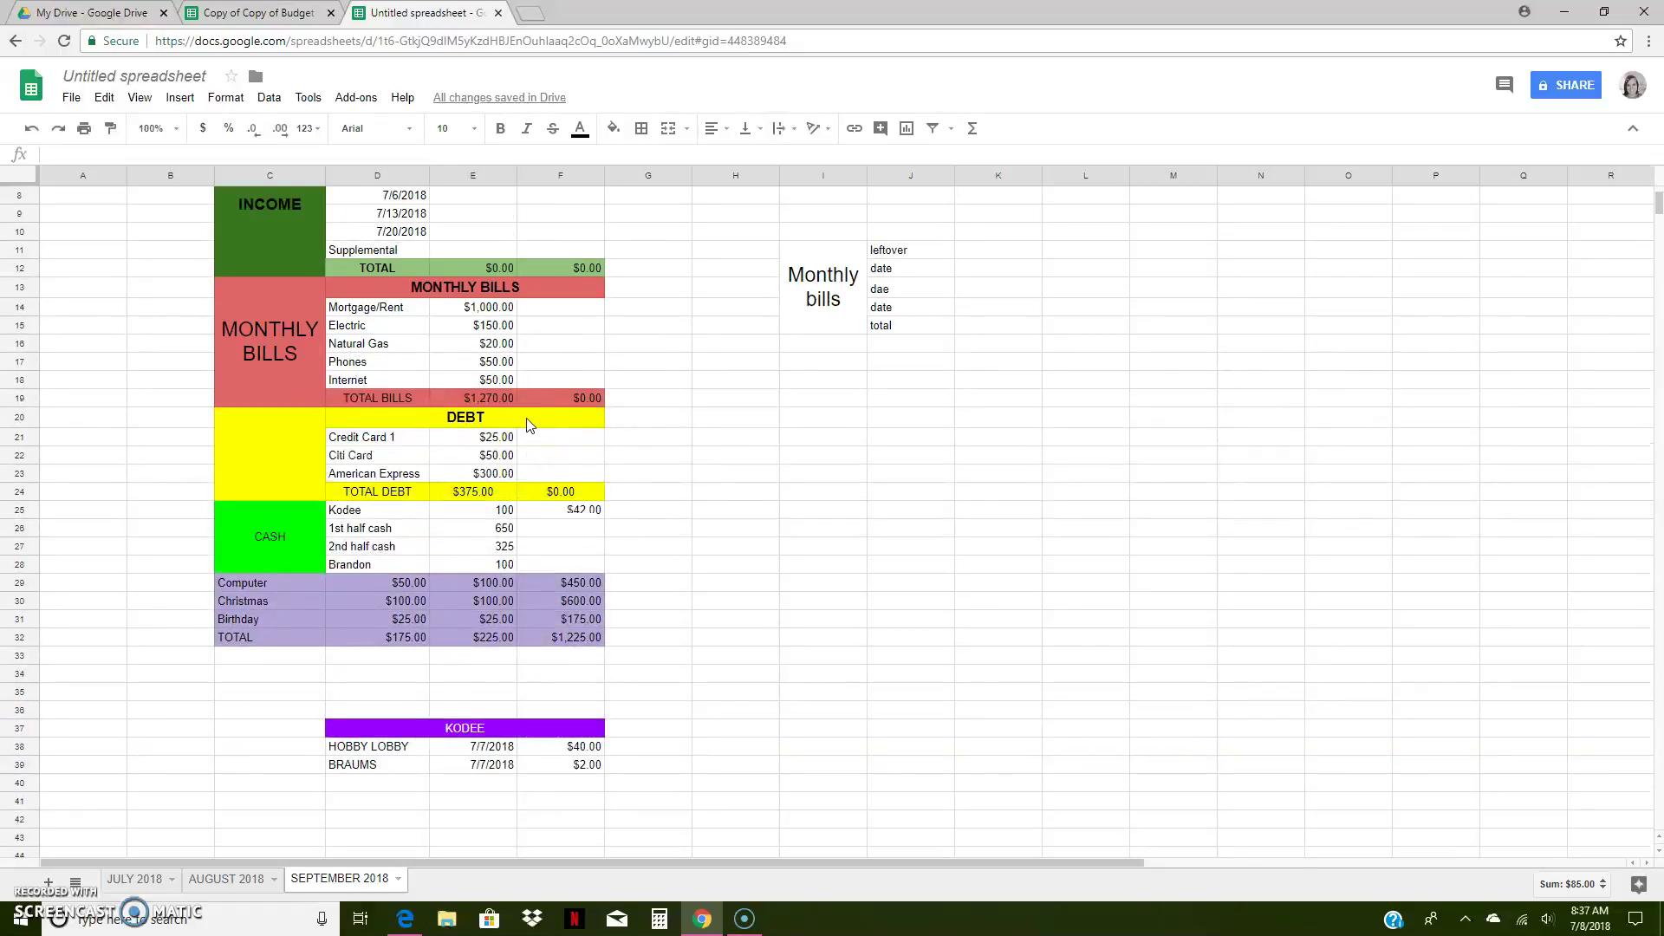
pyautogui.click(578, 565)
pyautogui.write('=F63')
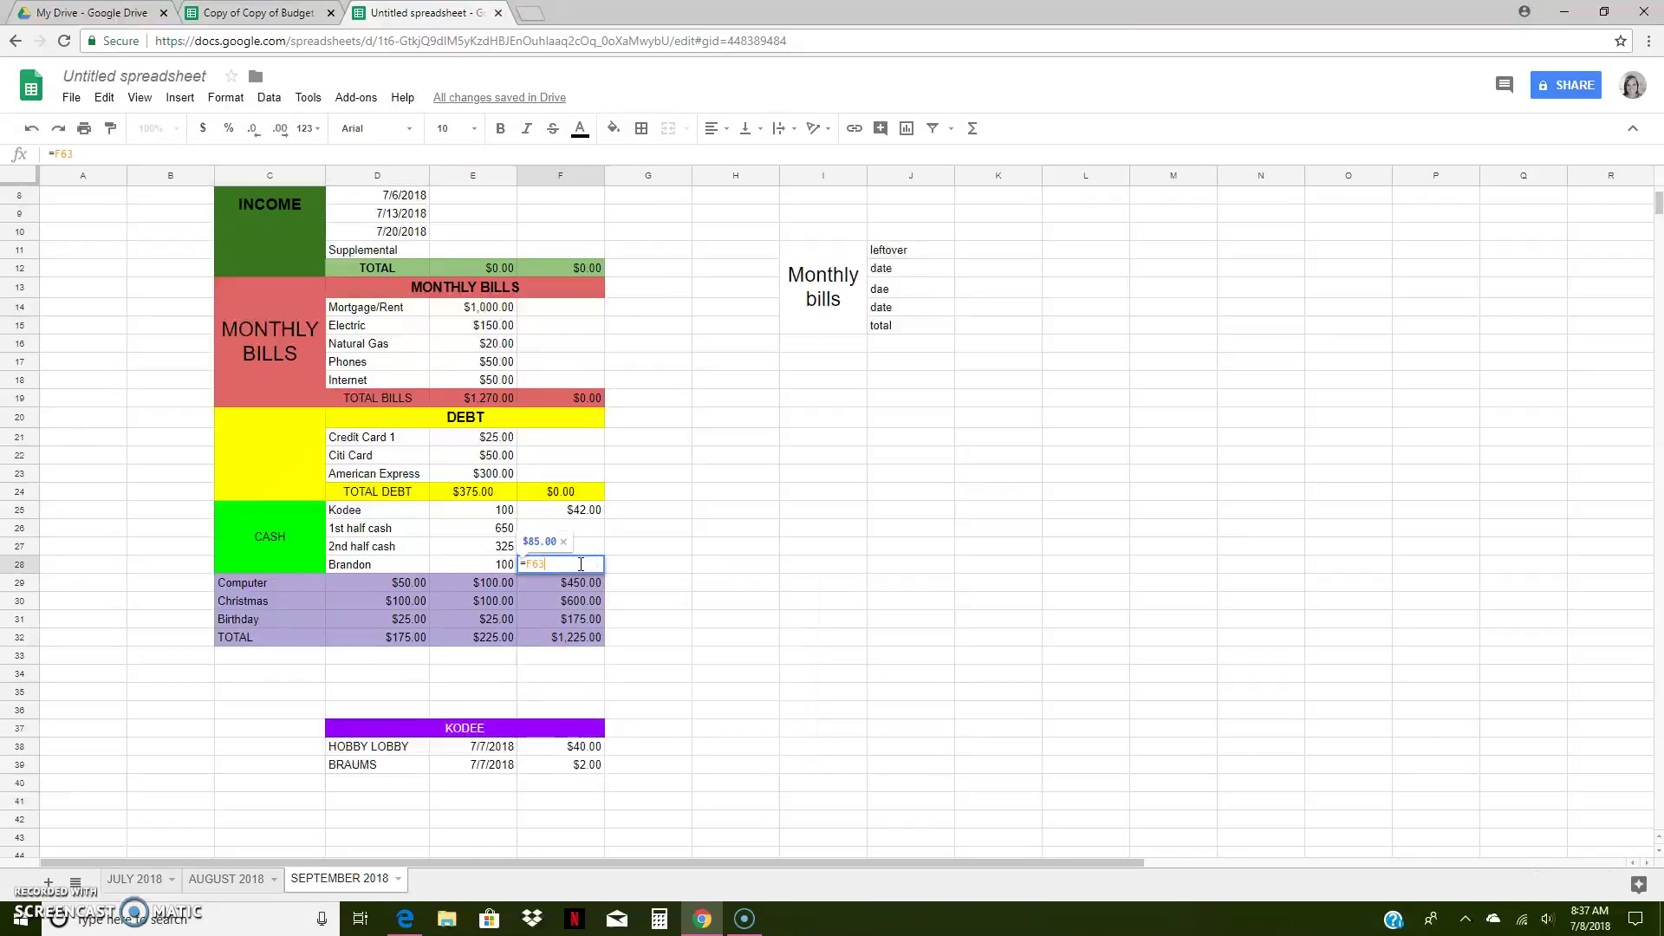
pyautogui.press('Return')
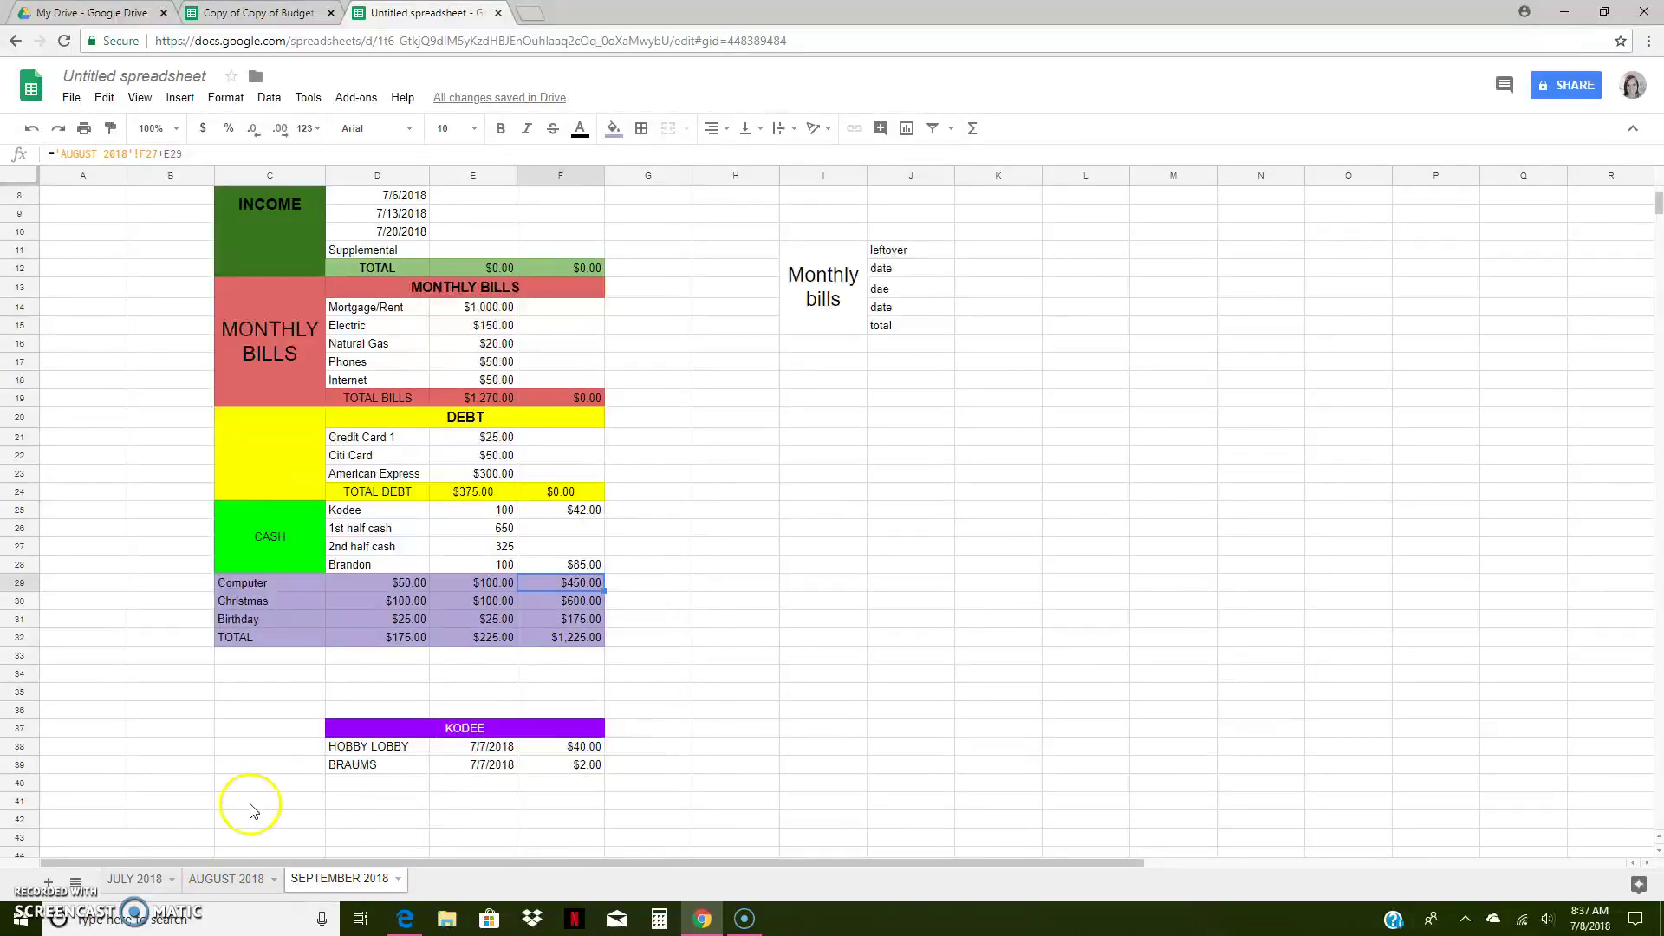
# - Duplicate the SEPTEMBER 2018 sheet
pyautogui.scroll(-1, 285, 778)
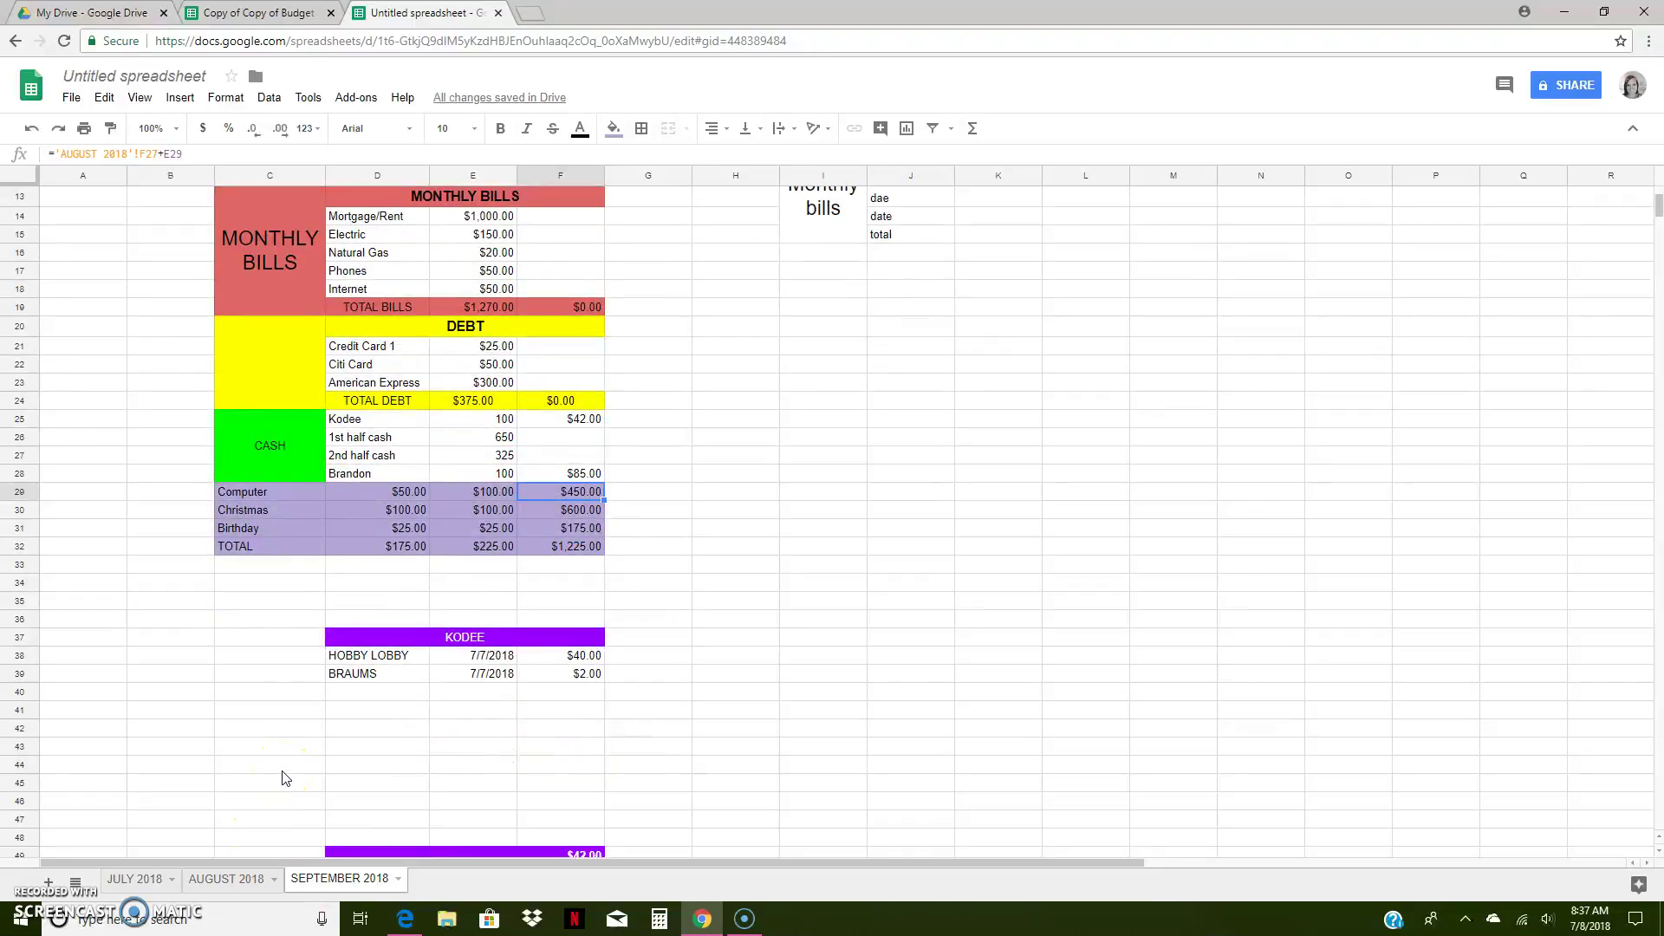
pyautogui.click(398, 881)
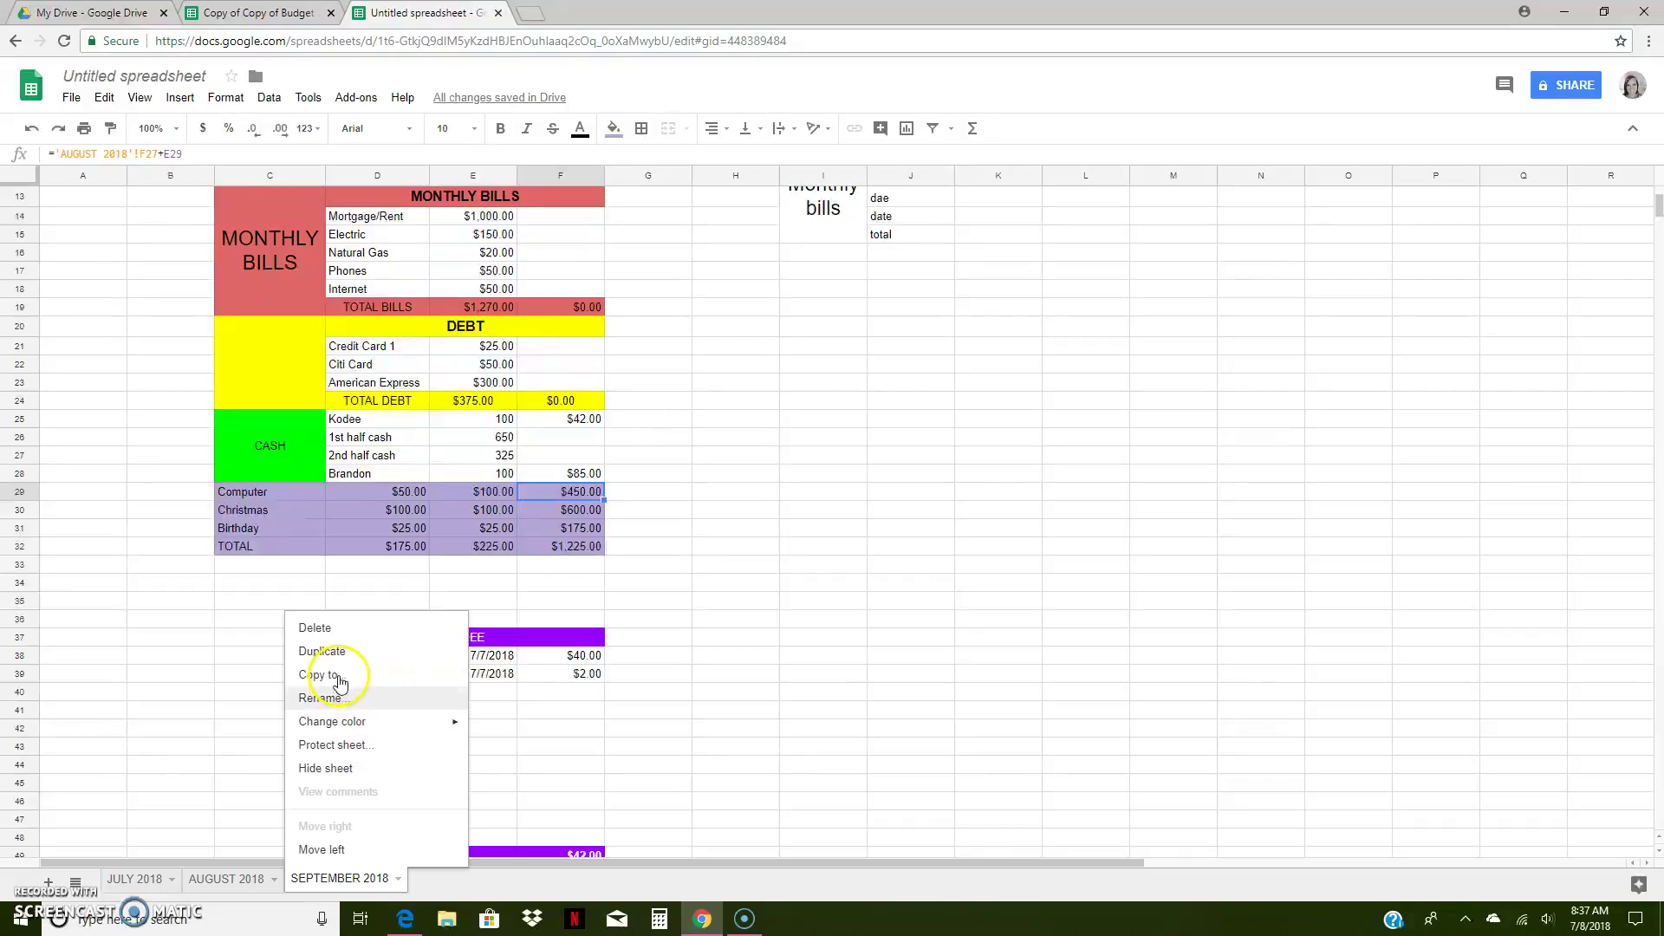
pyautogui.click(360, 656)
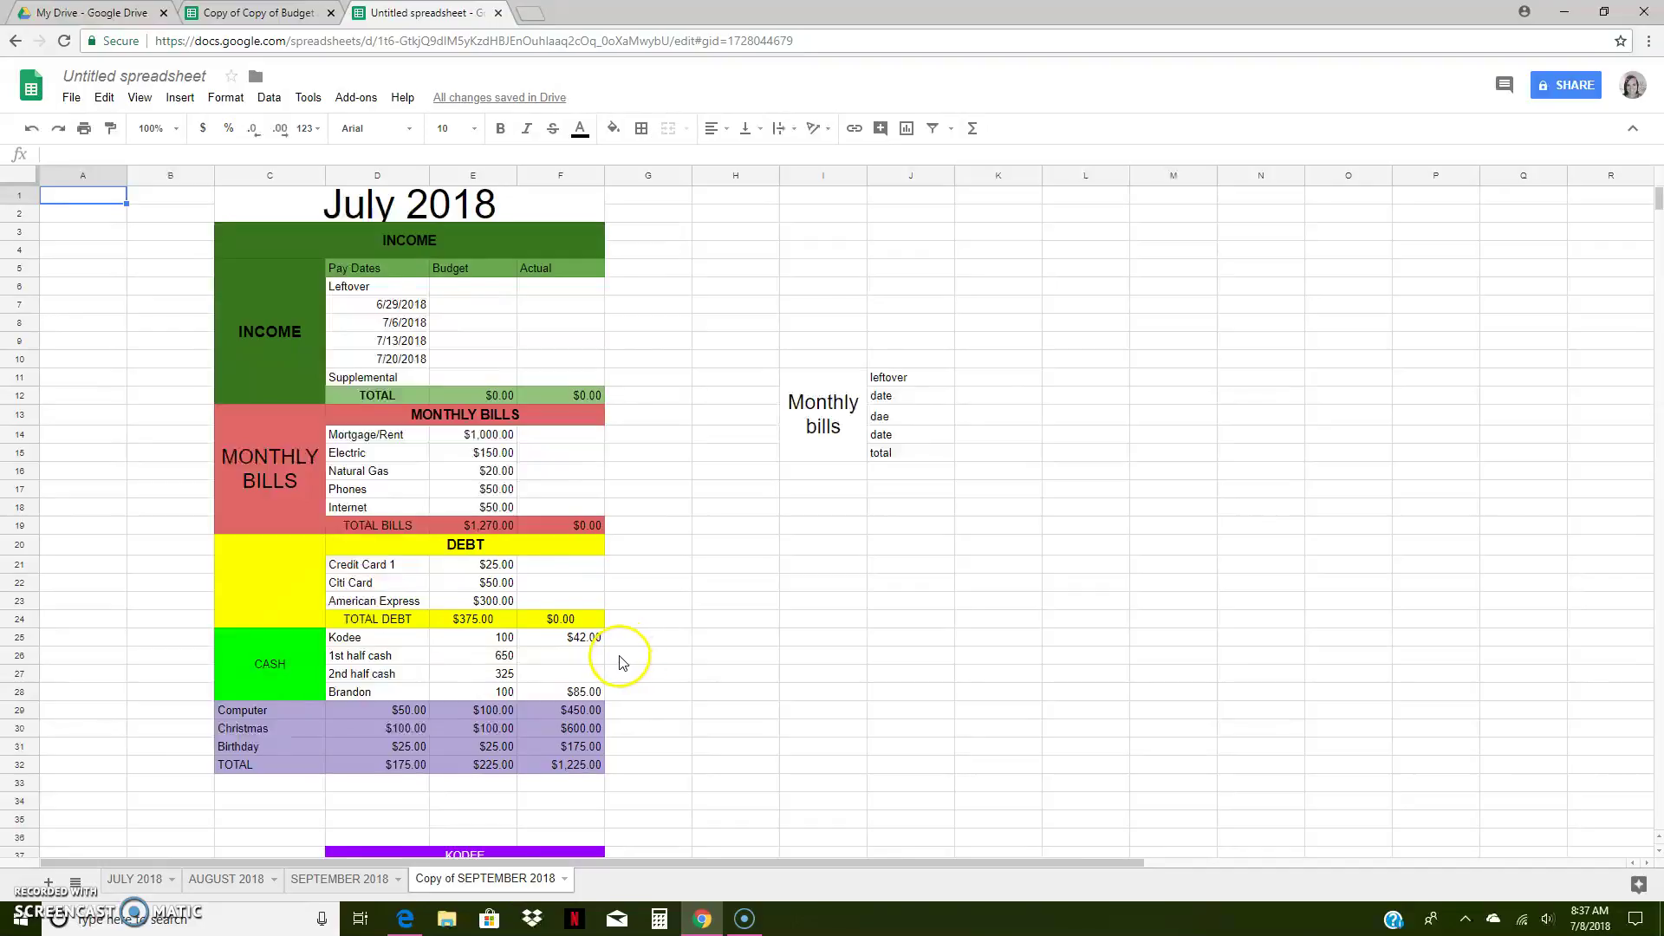
# - Clear the sample purchases, dates and amounts in D38:F39 of the purple tracker on the duplicated sheet
pyautogui.scroll(-2, 620, 663)
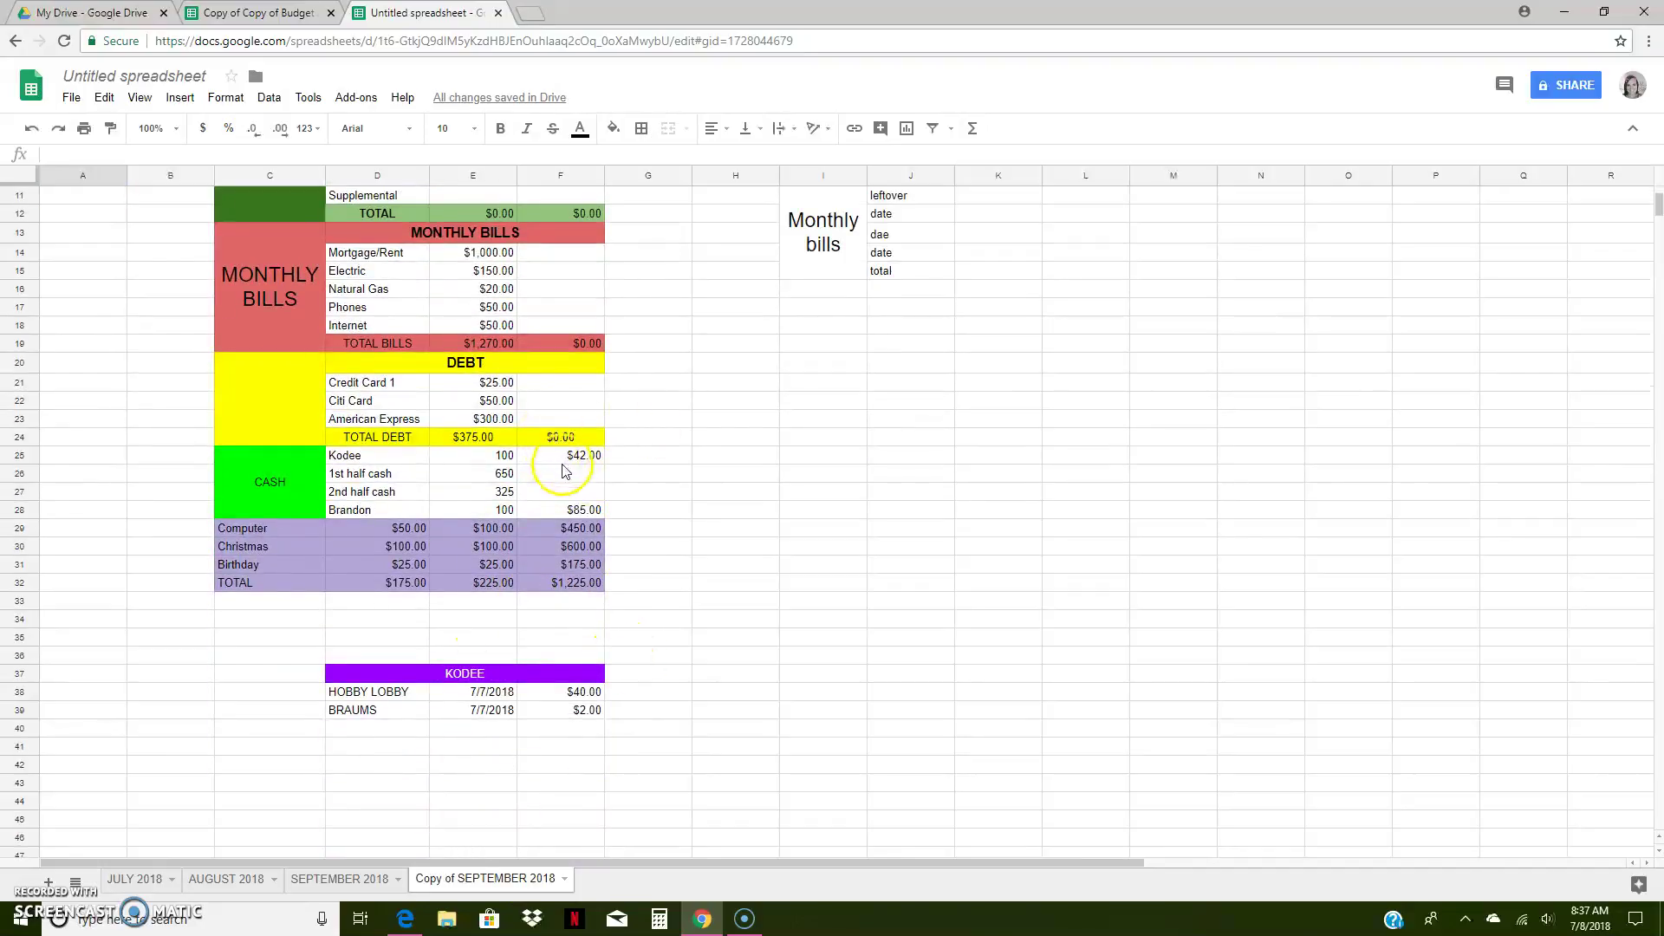
pyautogui.scroll(-4, 587, 601)
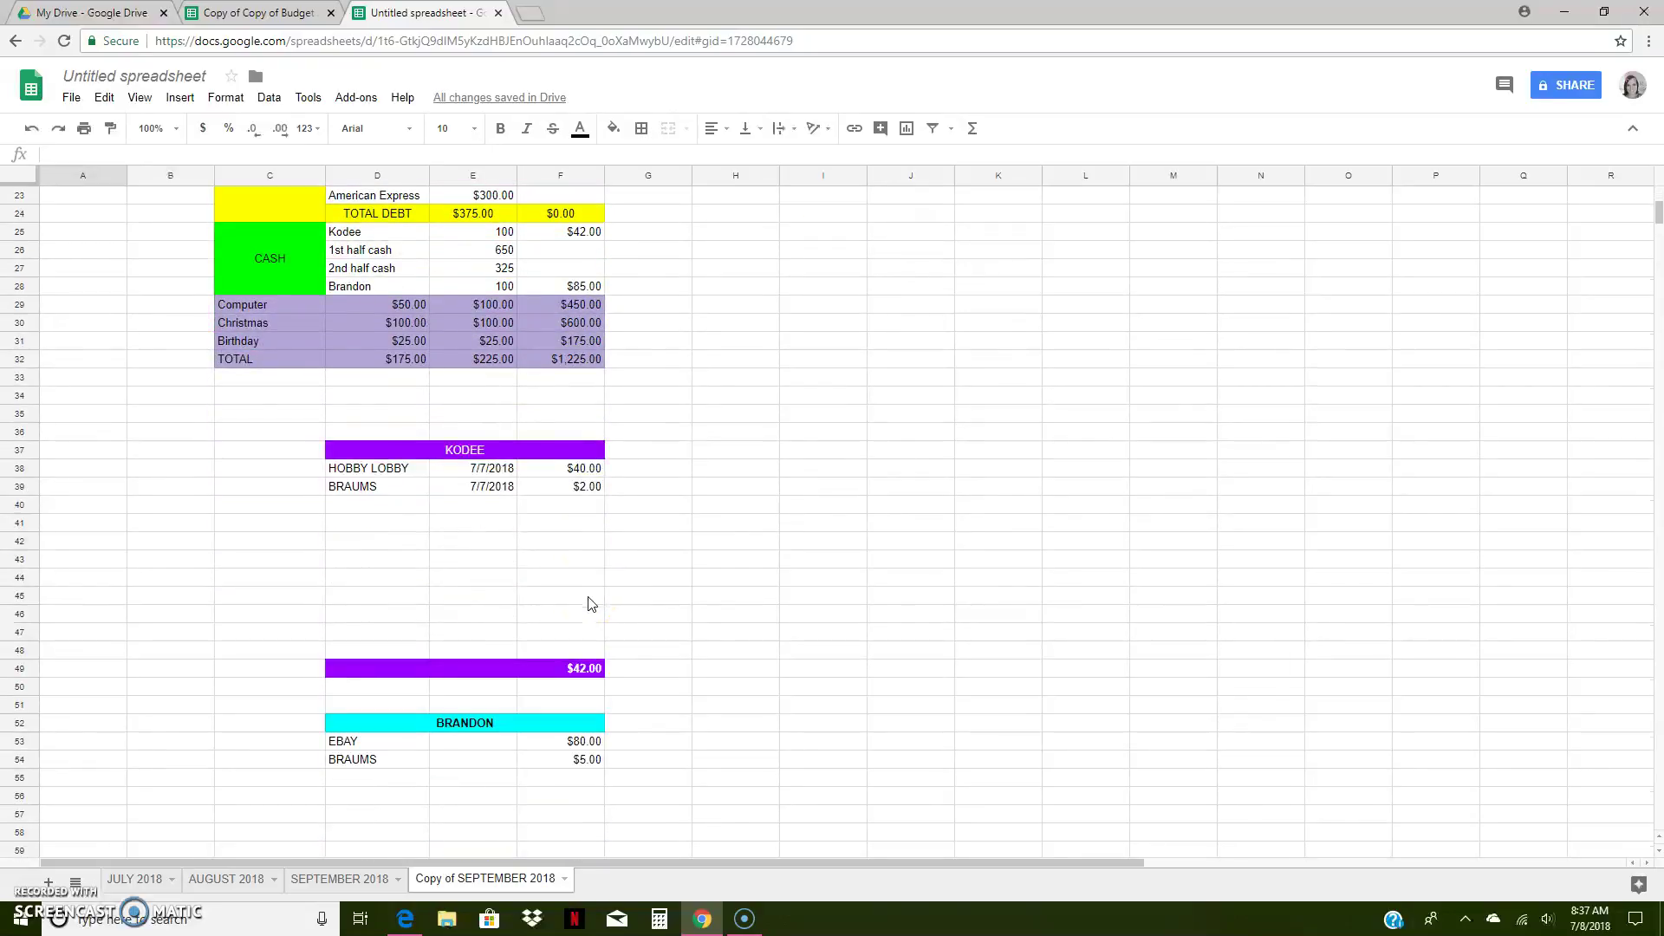
pyautogui.click(555, 475)
pyautogui.moveTo(559, 481); pyautogui.dragTo(557, 486)
pyautogui.press('Delete')
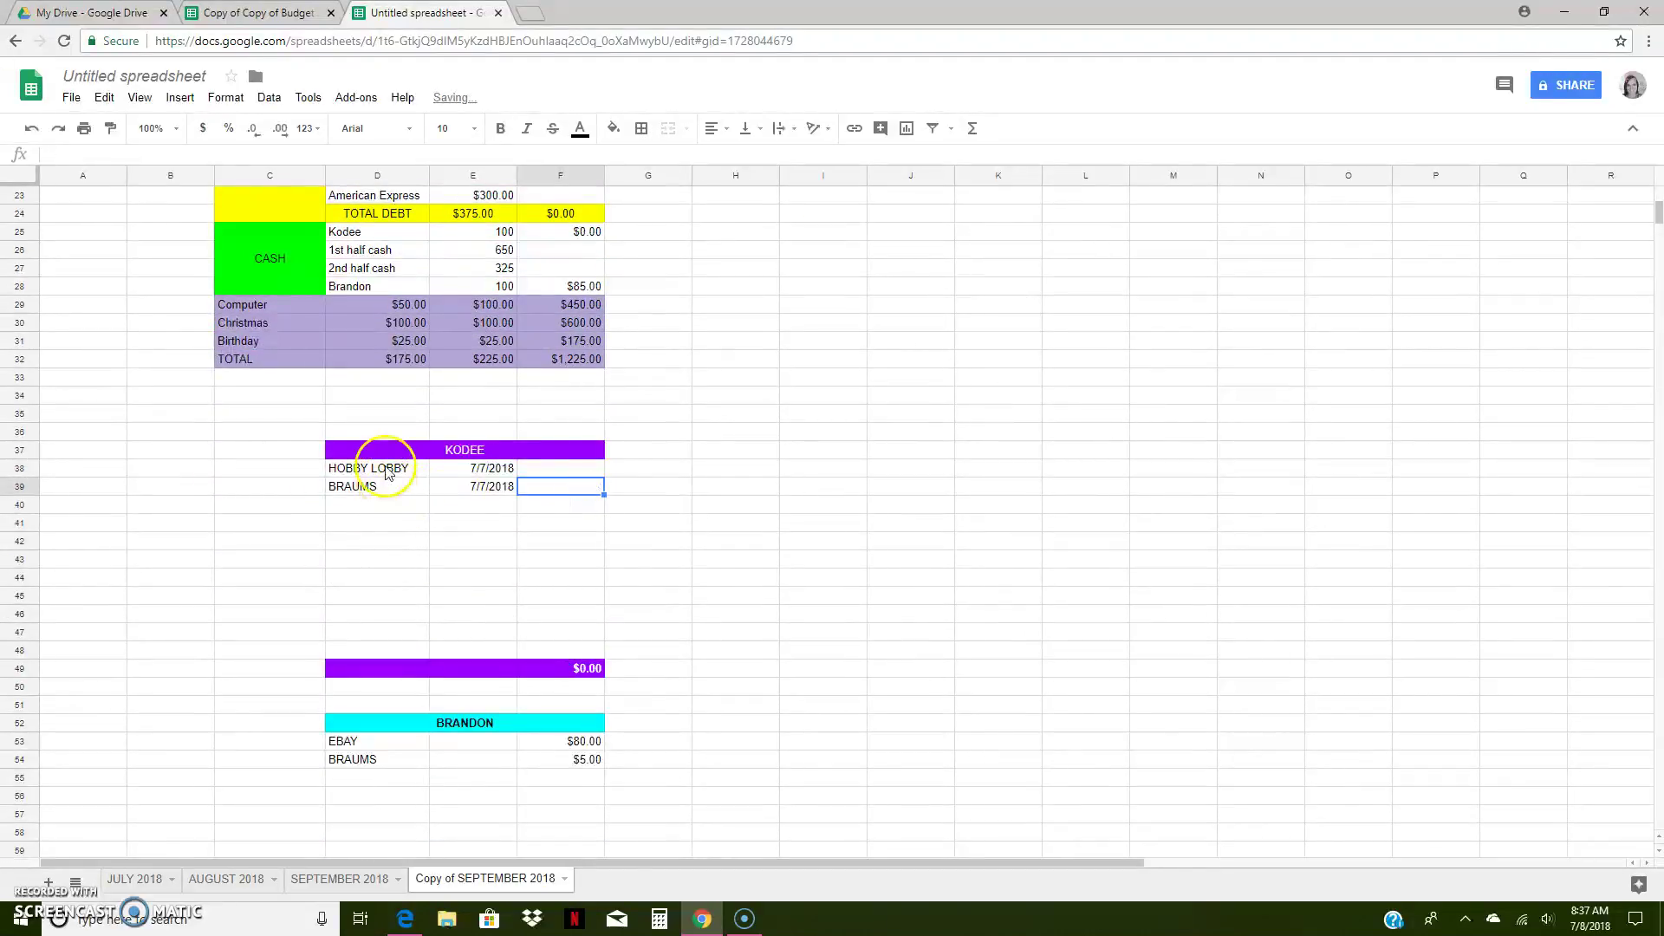
pyautogui.click(388, 468)
pyautogui.press('Delete')
pyautogui.click(386, 486)
pyautogui.press('Delete')
pyautogui.click(475, 468)
pyautogui.press('Delete')
pyautogui.click(478, 486)
pyautogui.press('Delete')
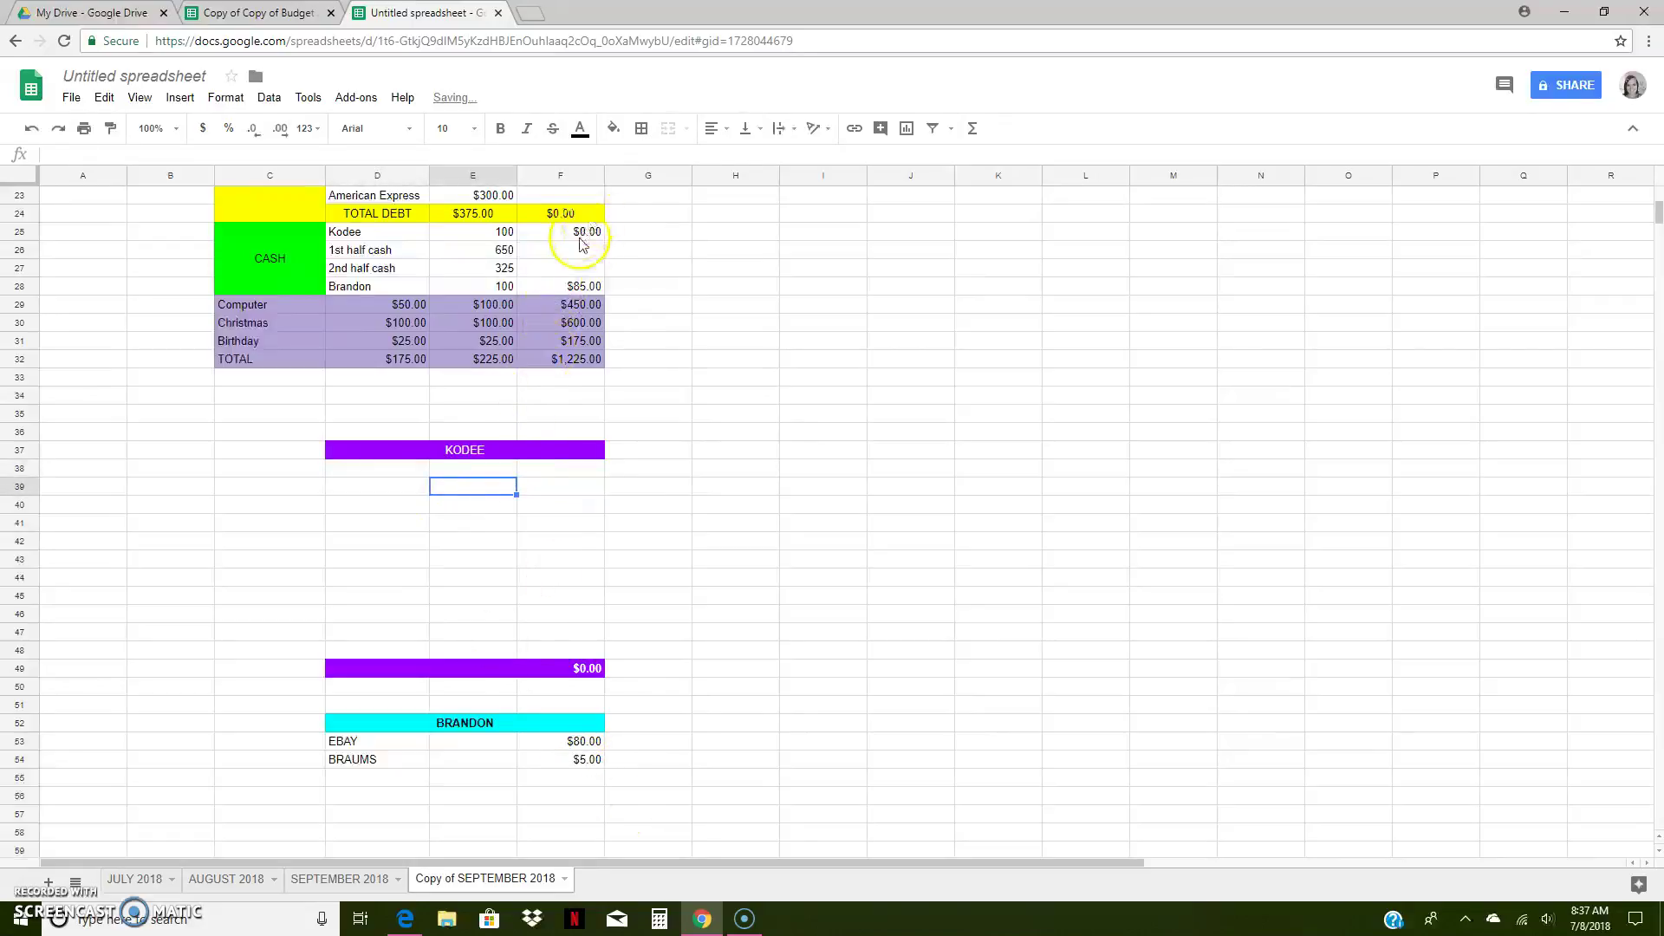
# - Clear the EBAY and BRAUMS entries and their amounts from rows 53 and 54 of the cyan tracker
pyautogui.click(542, 761)
pyautogui.press('Delete')
pyautogui.click(547, 744)
pyautogui.press('Delete')
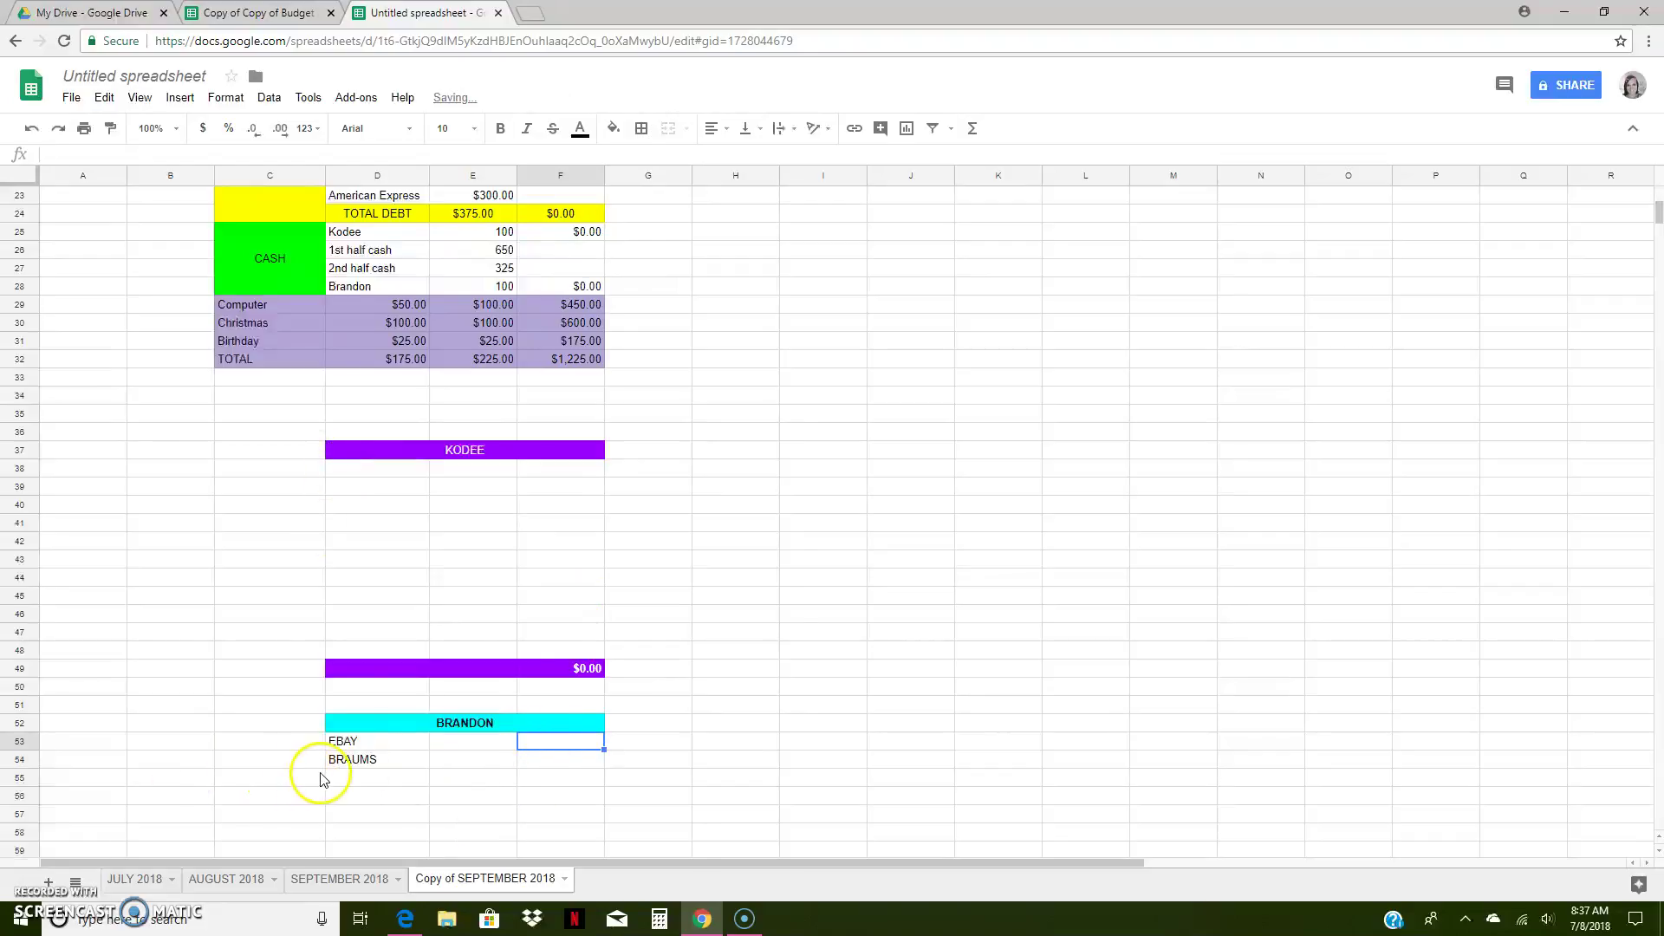
pyautogui.click(390, 756)
pyautogui.press('Delete')
pyautogui.click(390, 742)
pyautogui.press('Delete')
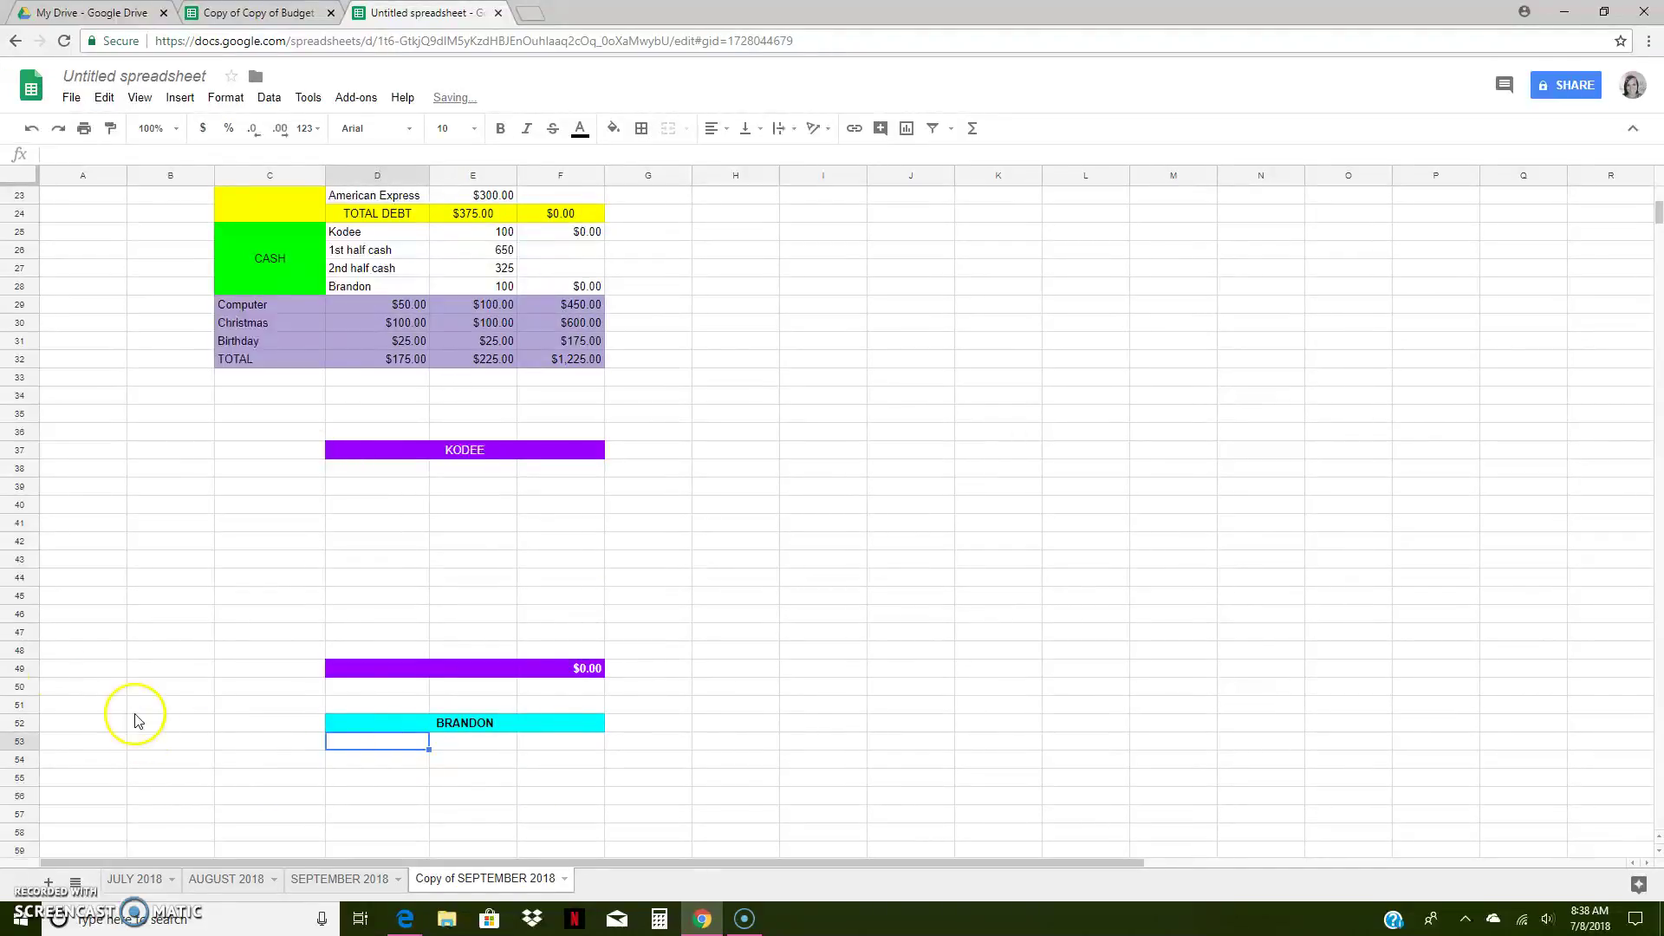
# - Enter a test amount in F38, the purple tracker's first row, and clear it again
pyautogui.click(25, 672)
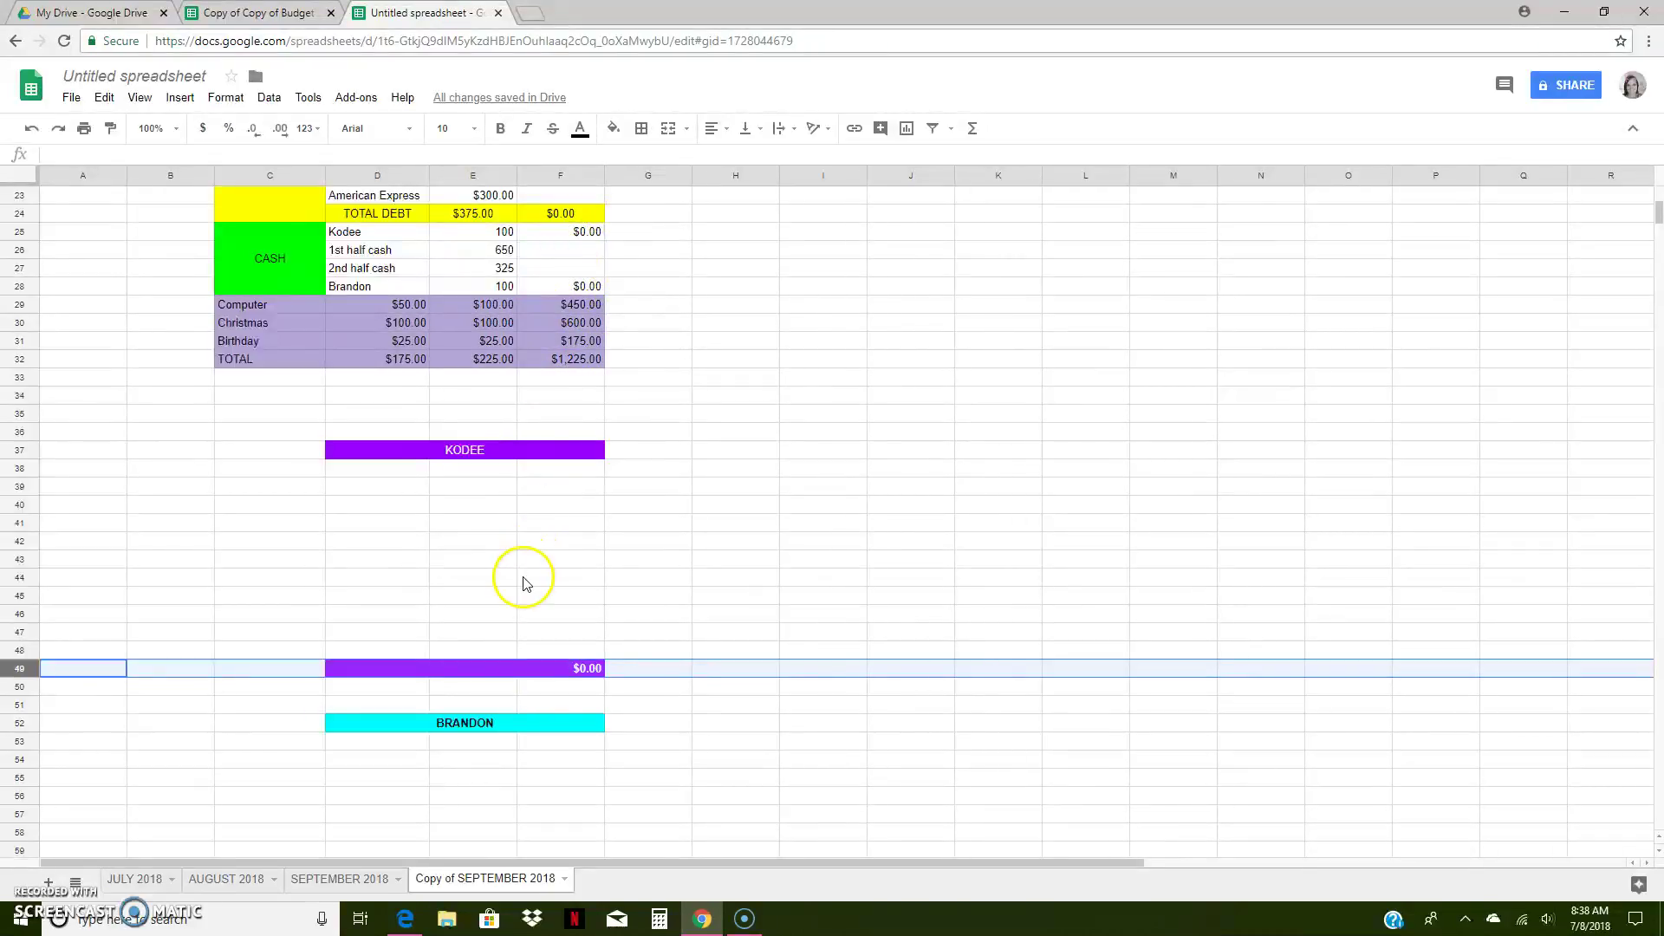
pyautogui.click(556, 469)
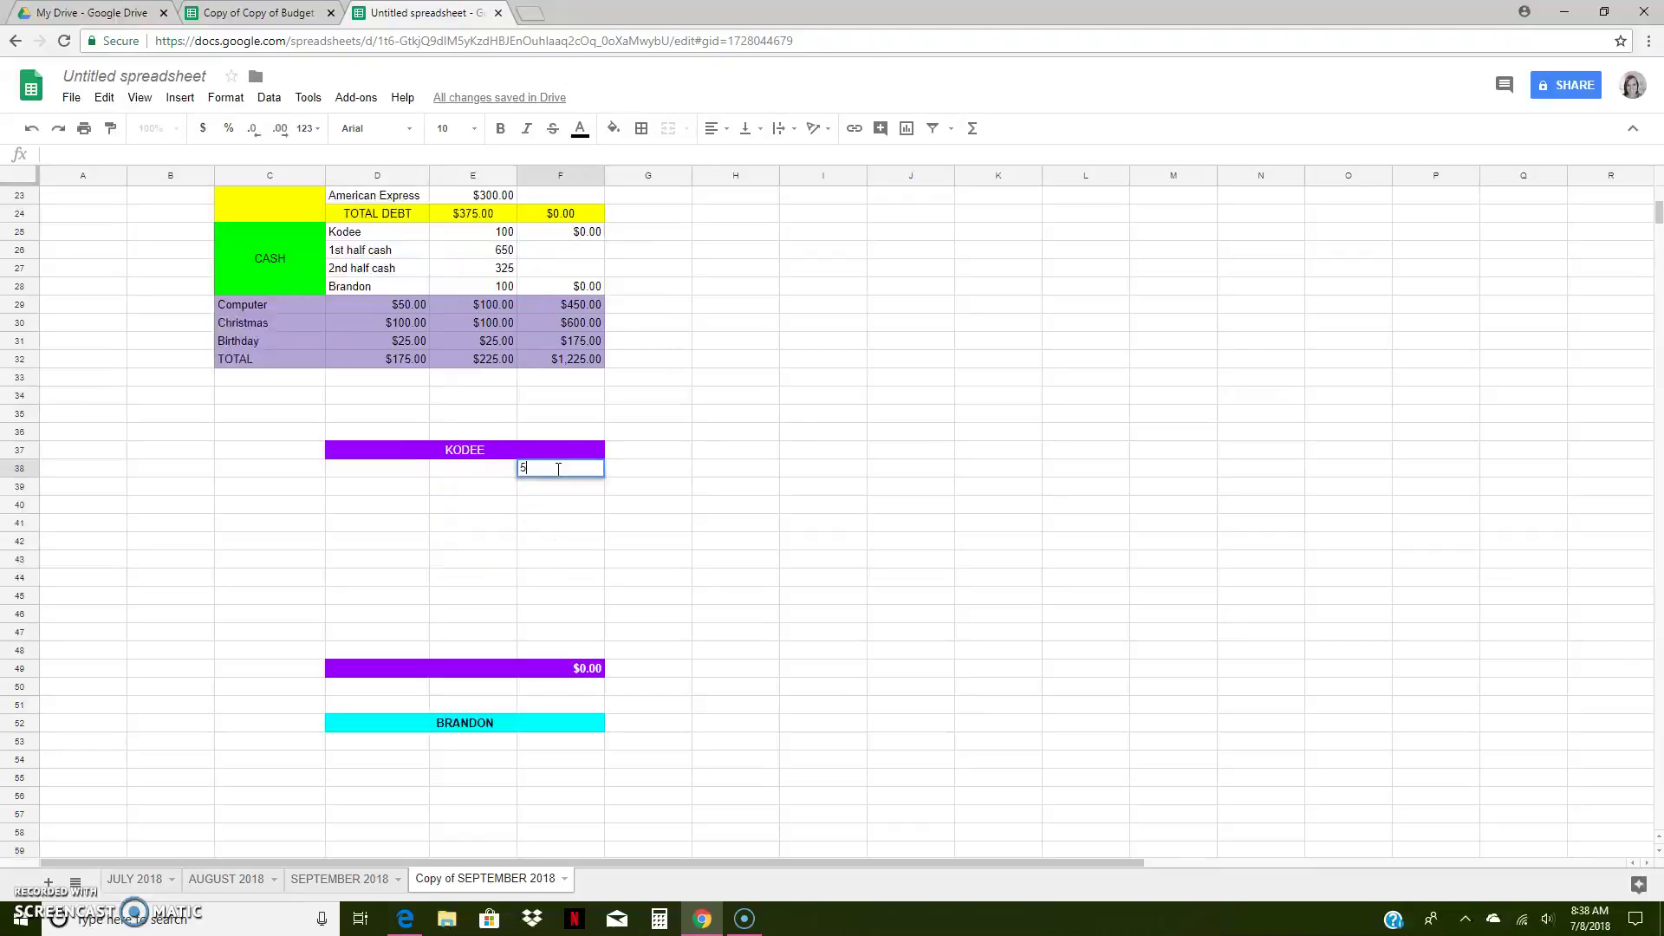
pyautogui.press('Return')
pyautogui.click(581, 470)
pyautogui.press('Delete')
pyautogui.scroll(2, 707, 624)
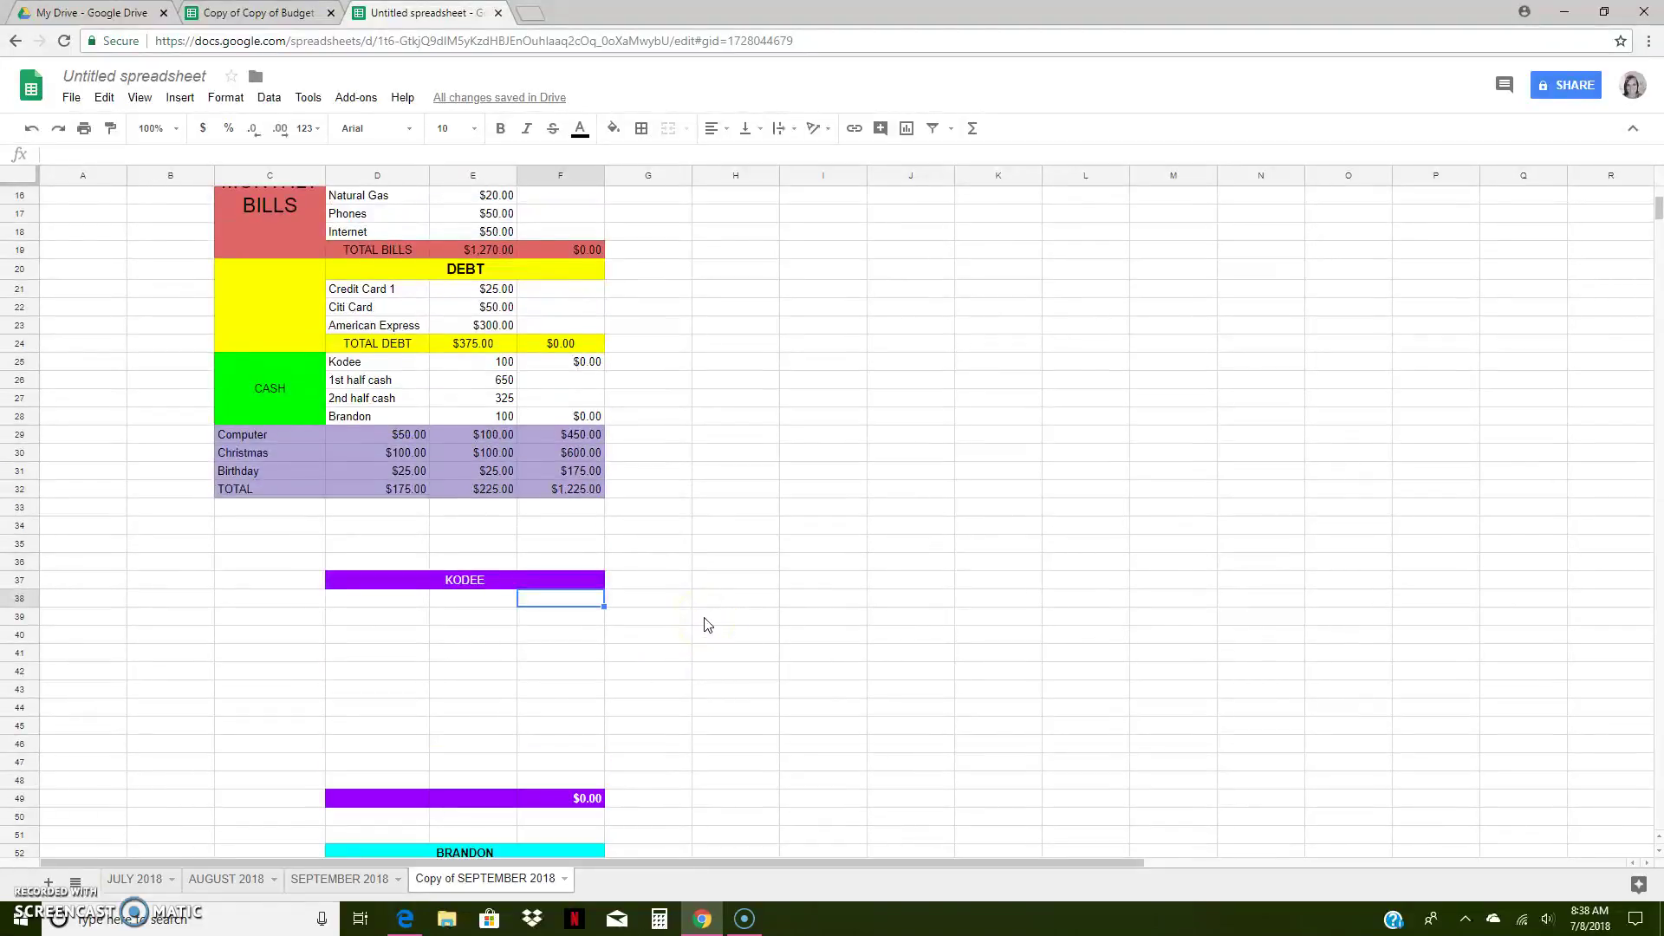
pyautogui.scroll(5, 707, 624)
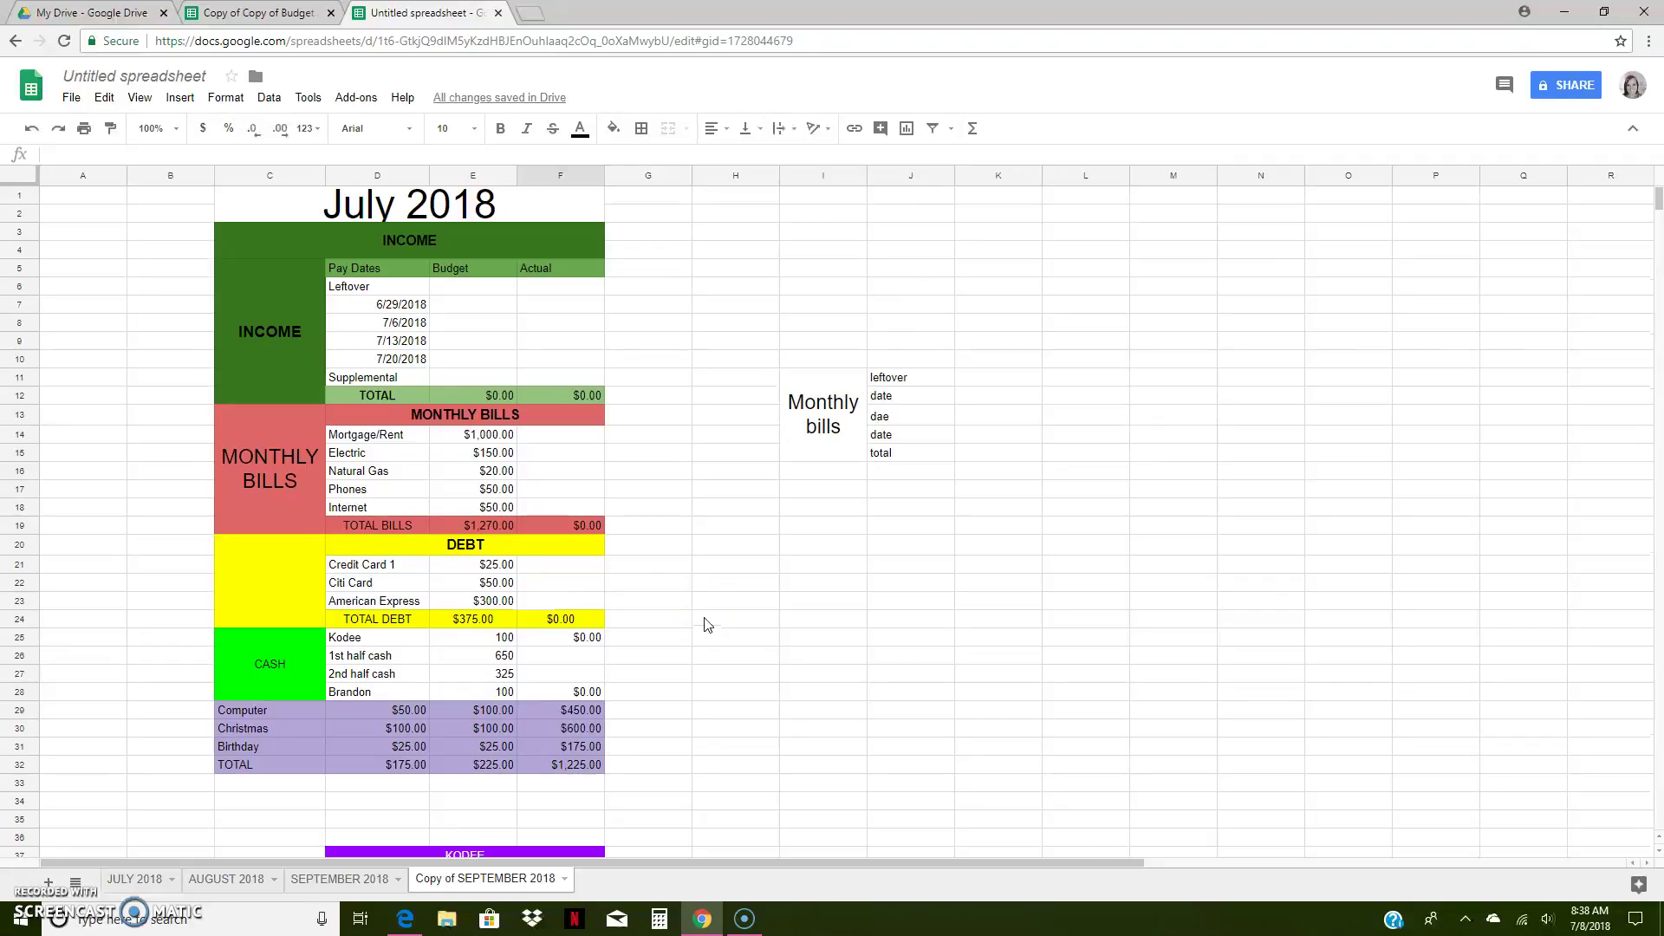
pyautogui.scroll(-2, 706, 624)
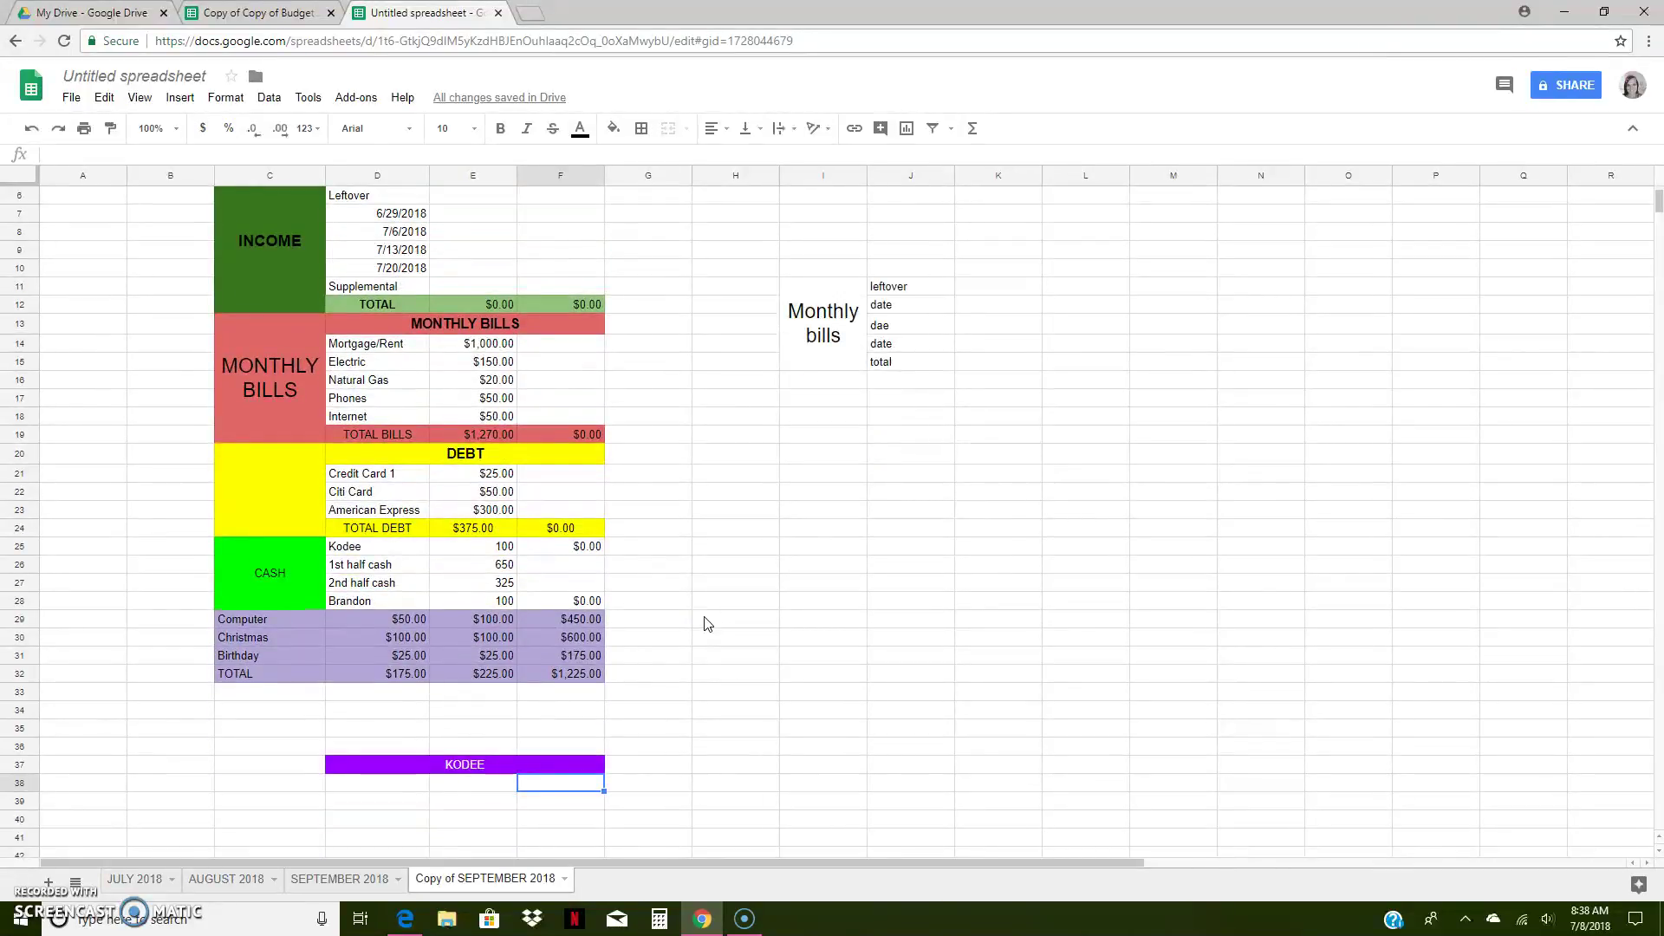
# - Compare the cash trackers and savings rows on the duplicated sheet with those on the SEPTEMBER 2018 sheet
pyautogui.scroll(-2, 706, 624)
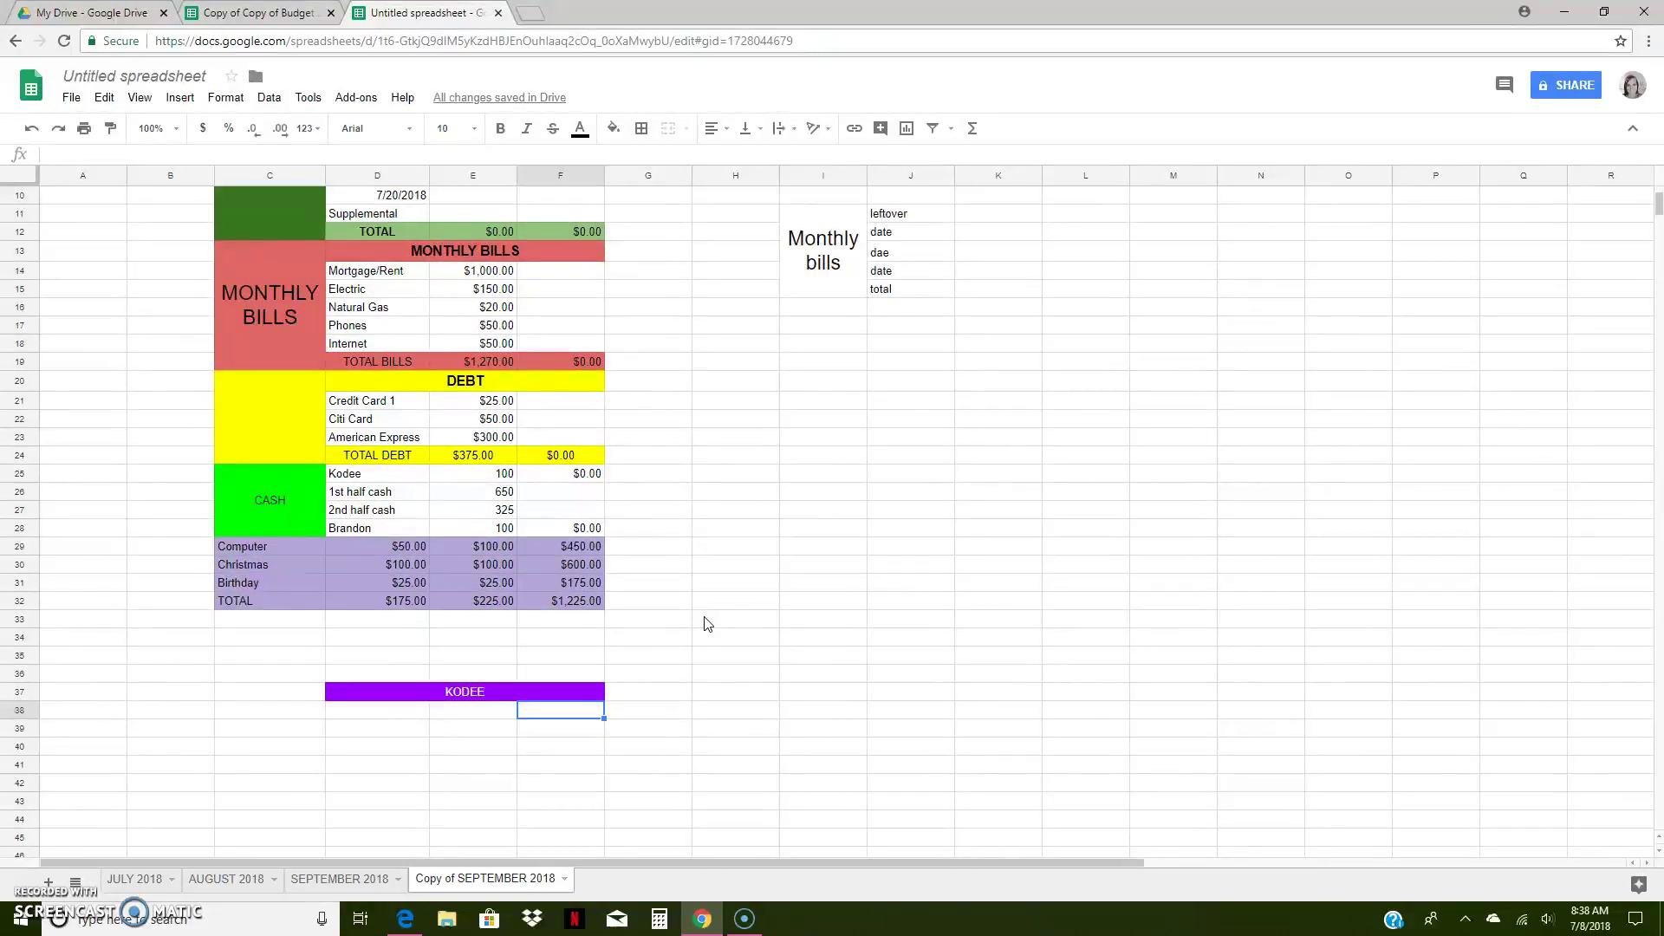
pyautogui.scroll(-3, 706, 624)
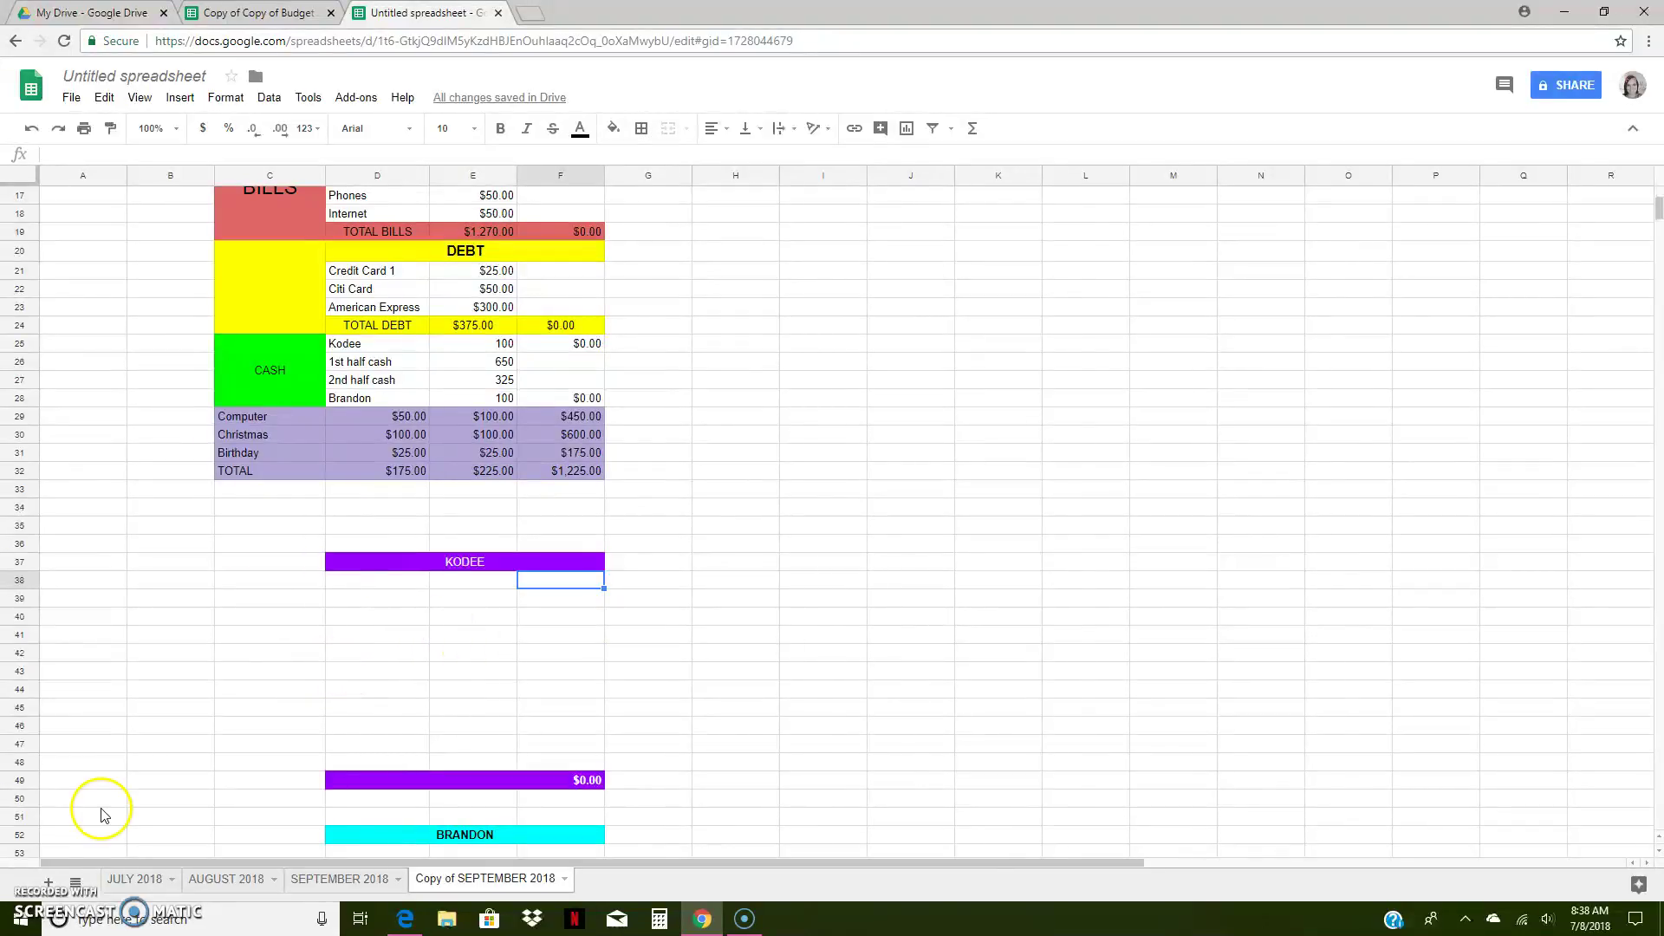
pyautogui.click(328, 882)
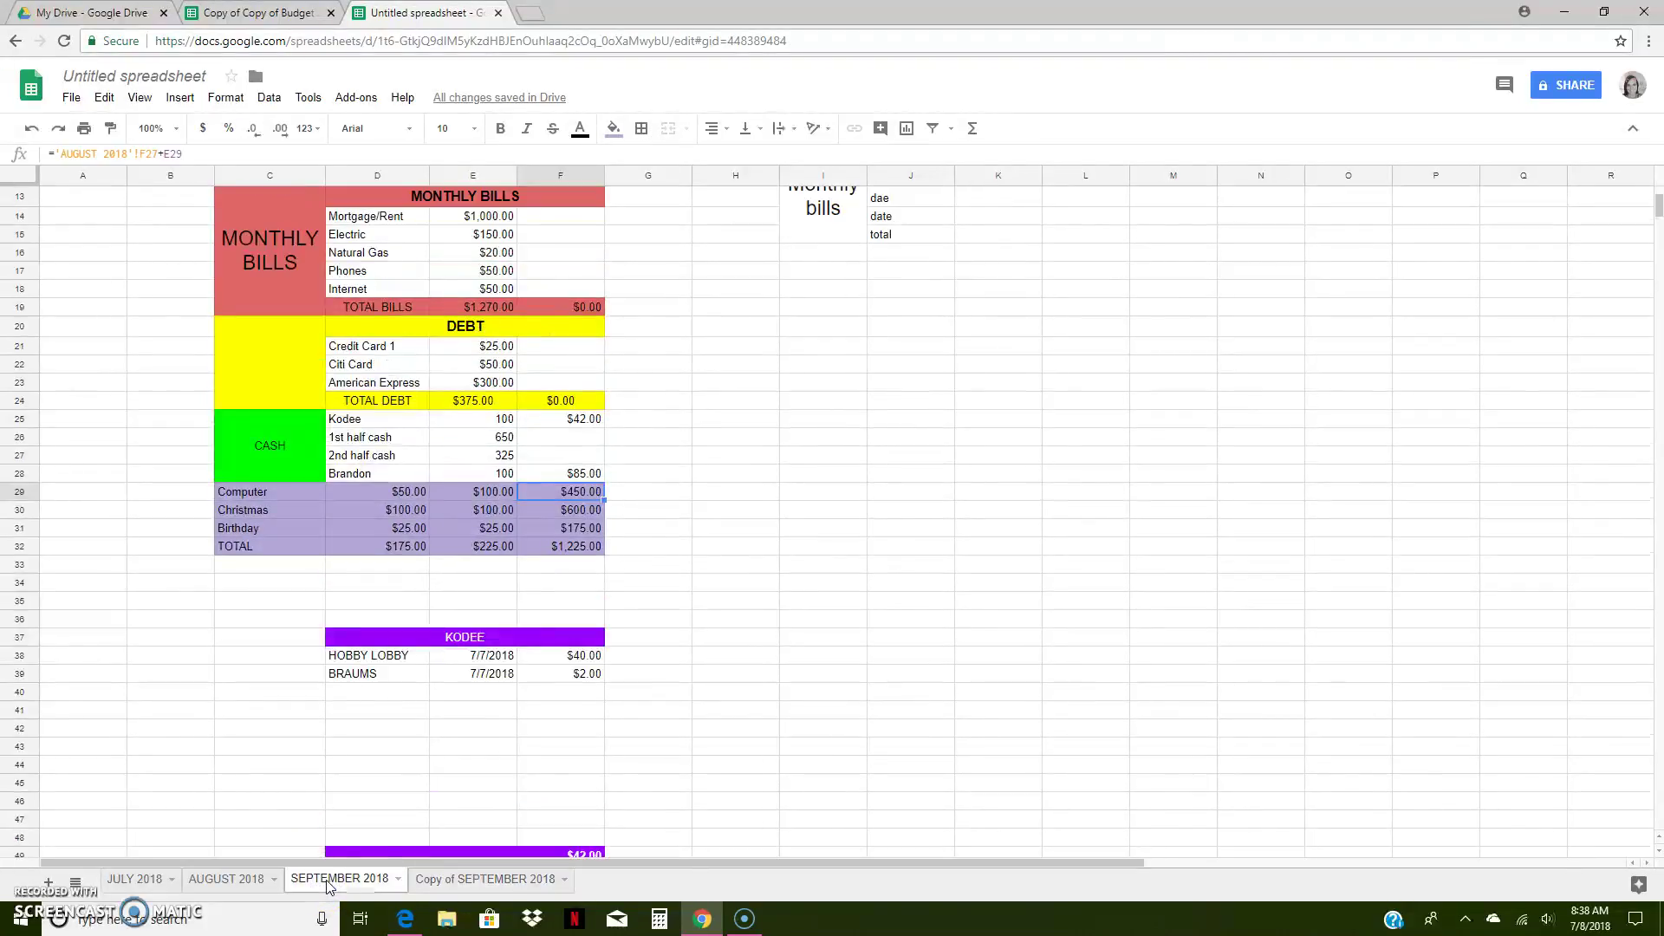
pyautogui.scroll(-2, 312, 698)
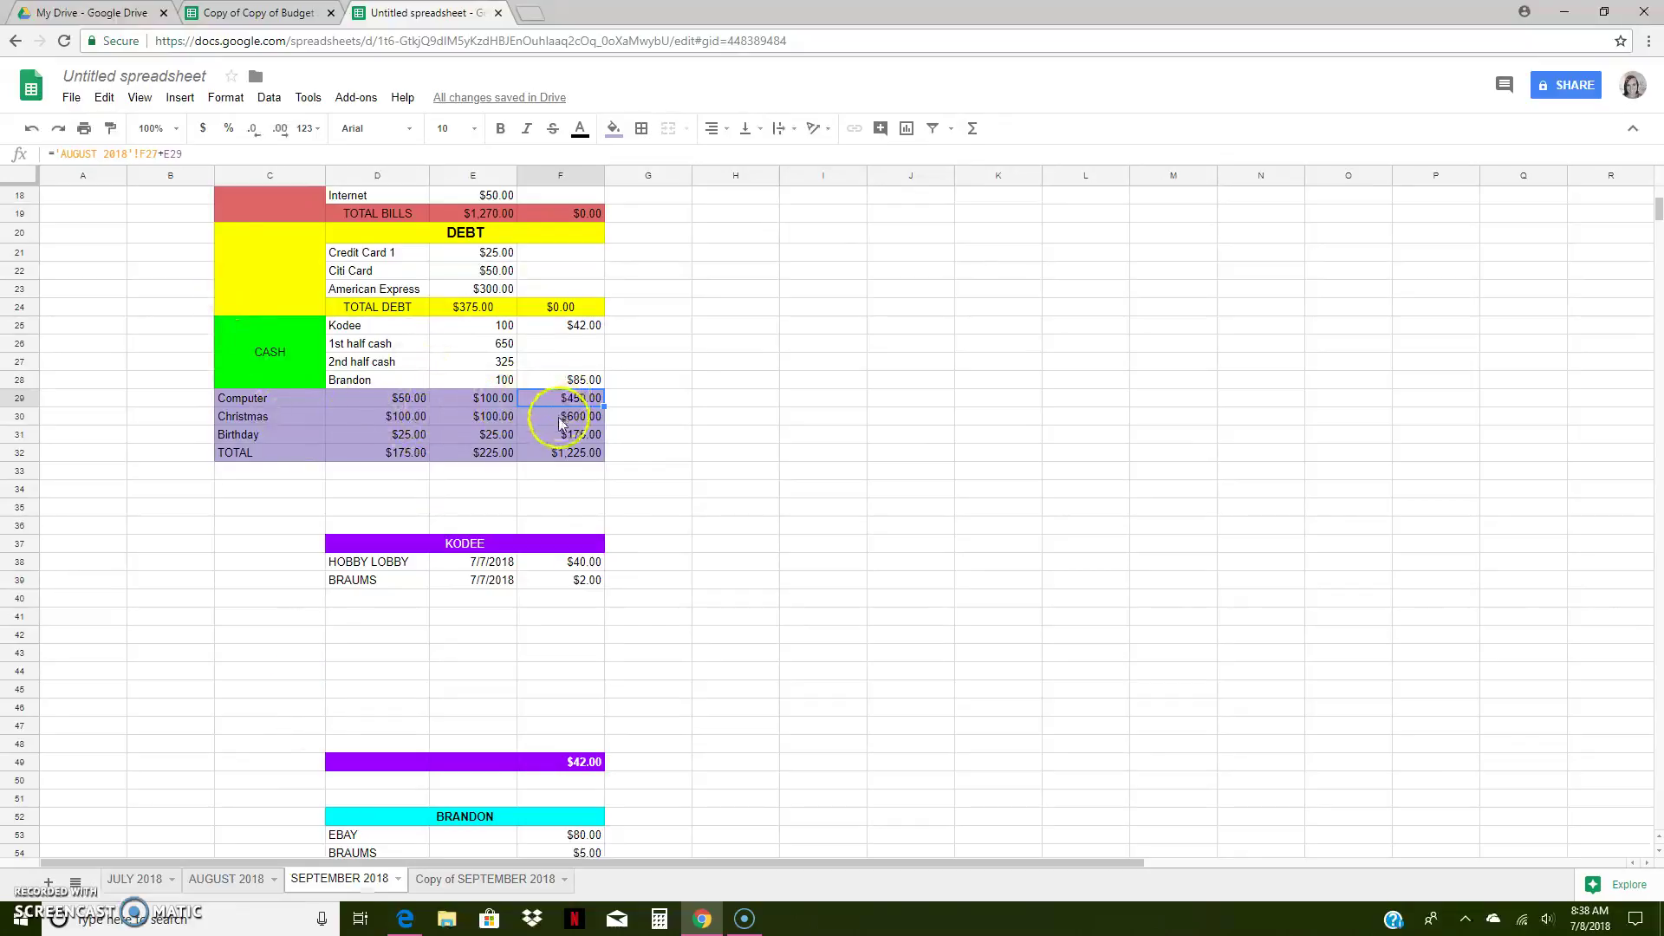
# - Rename the Copy of SEPTEMBER 2018 sheet as OCTOBER 2018
pyautogui.click(564, 880)
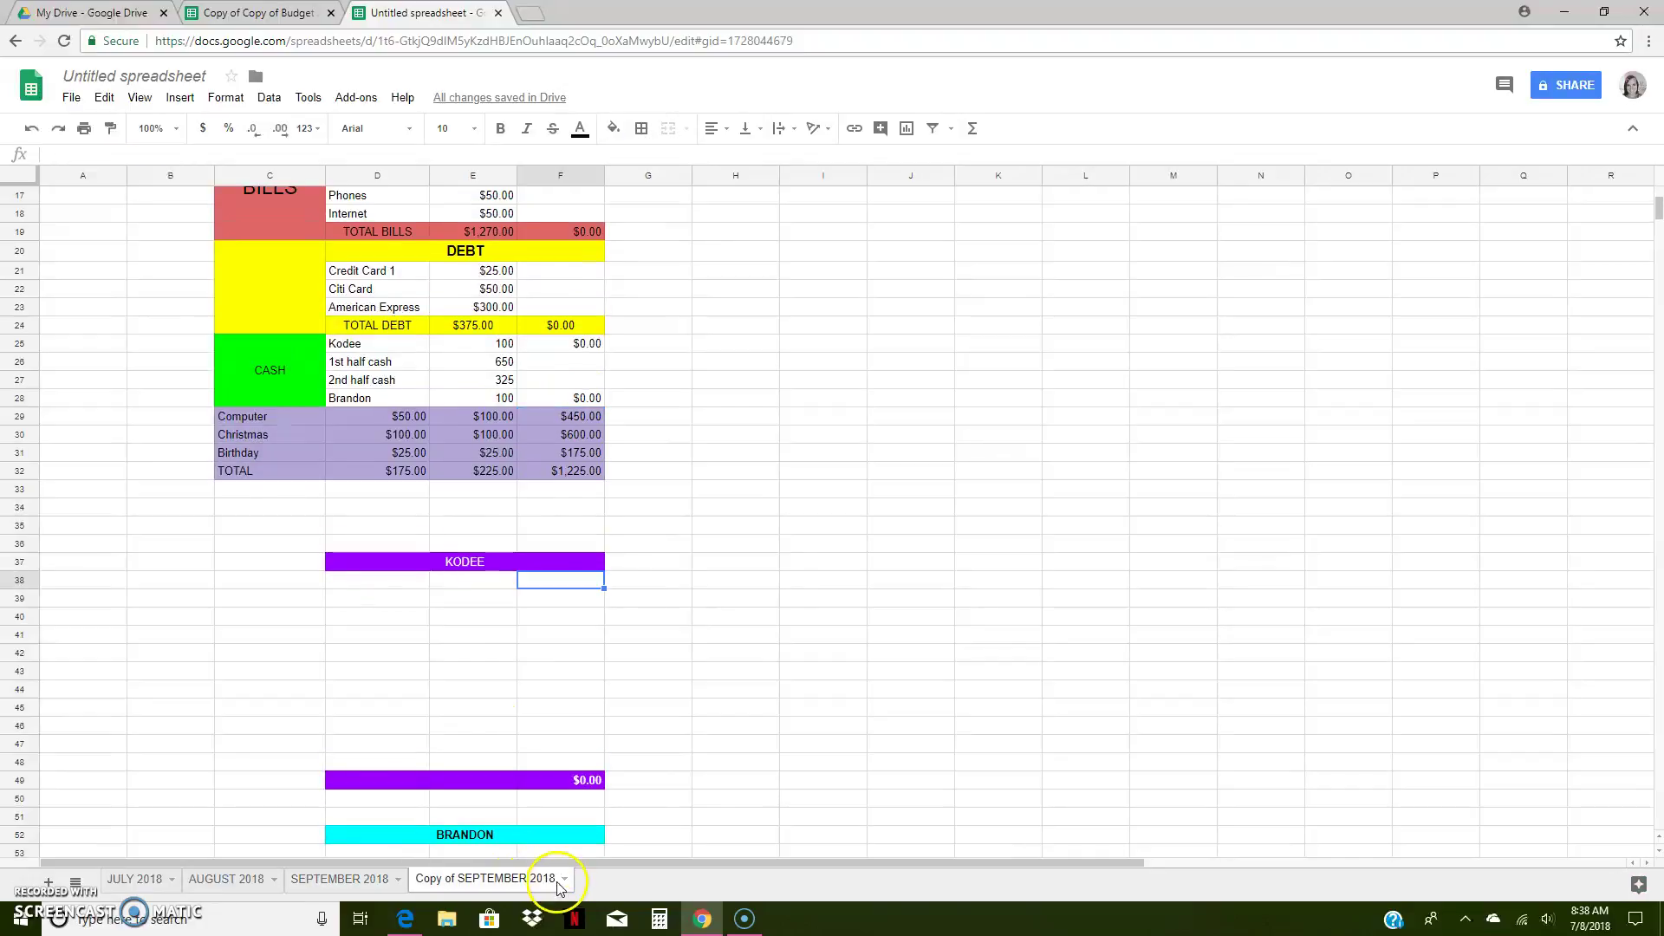
pyautogui.click(564, 880)
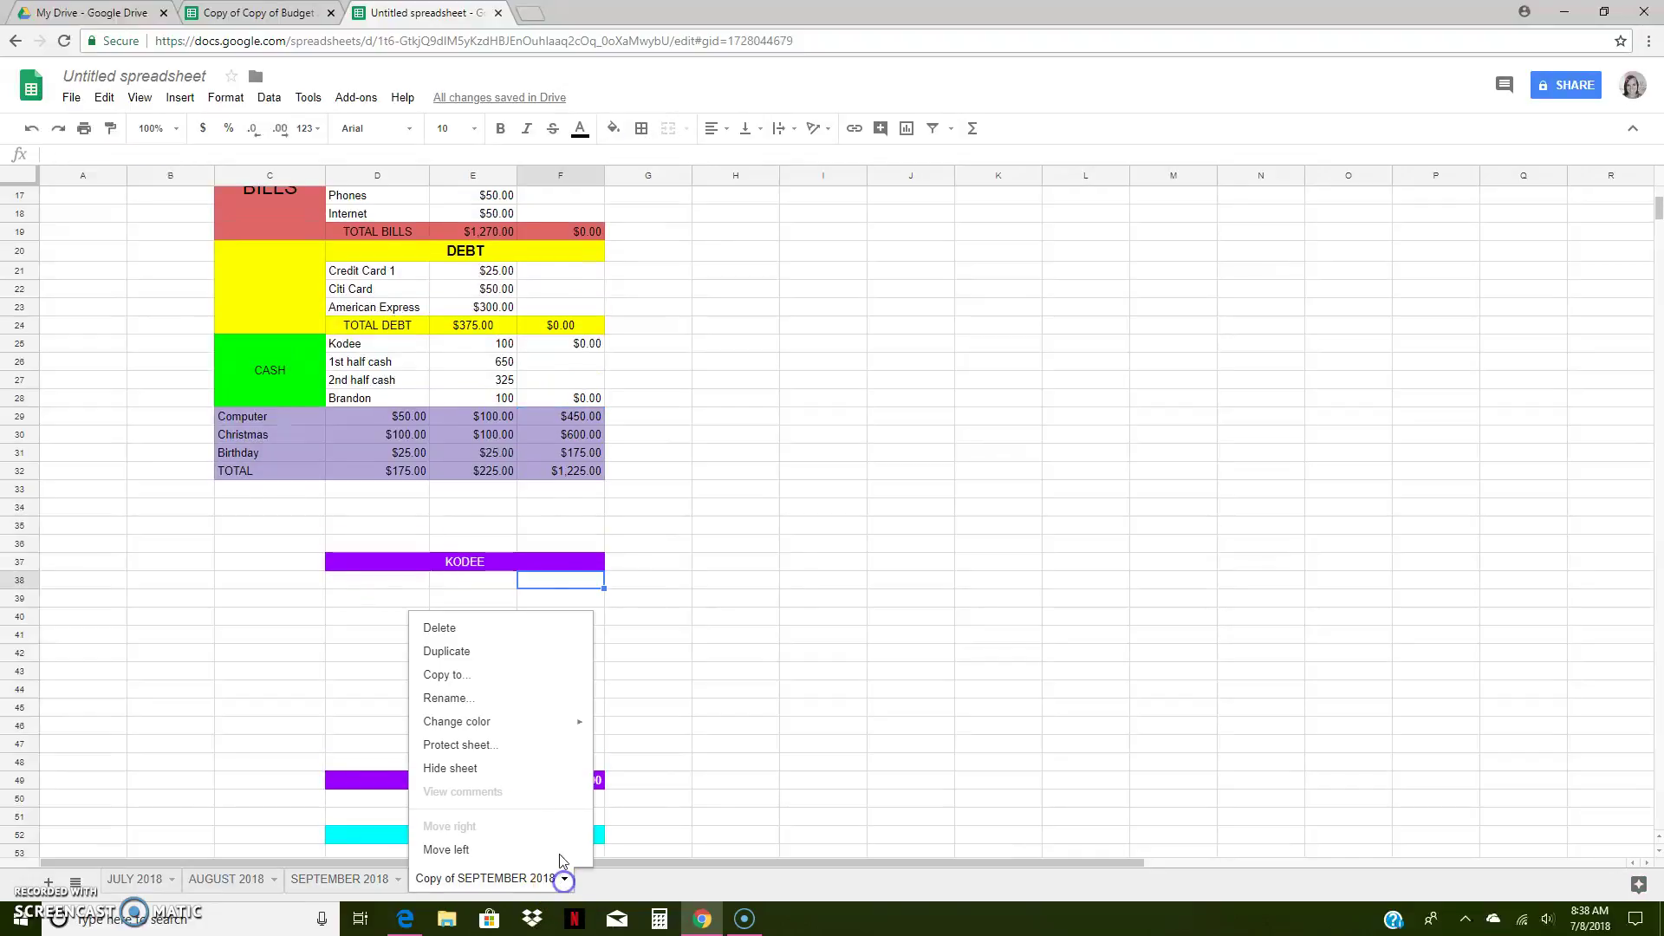
pyautogui.click(493, 698)
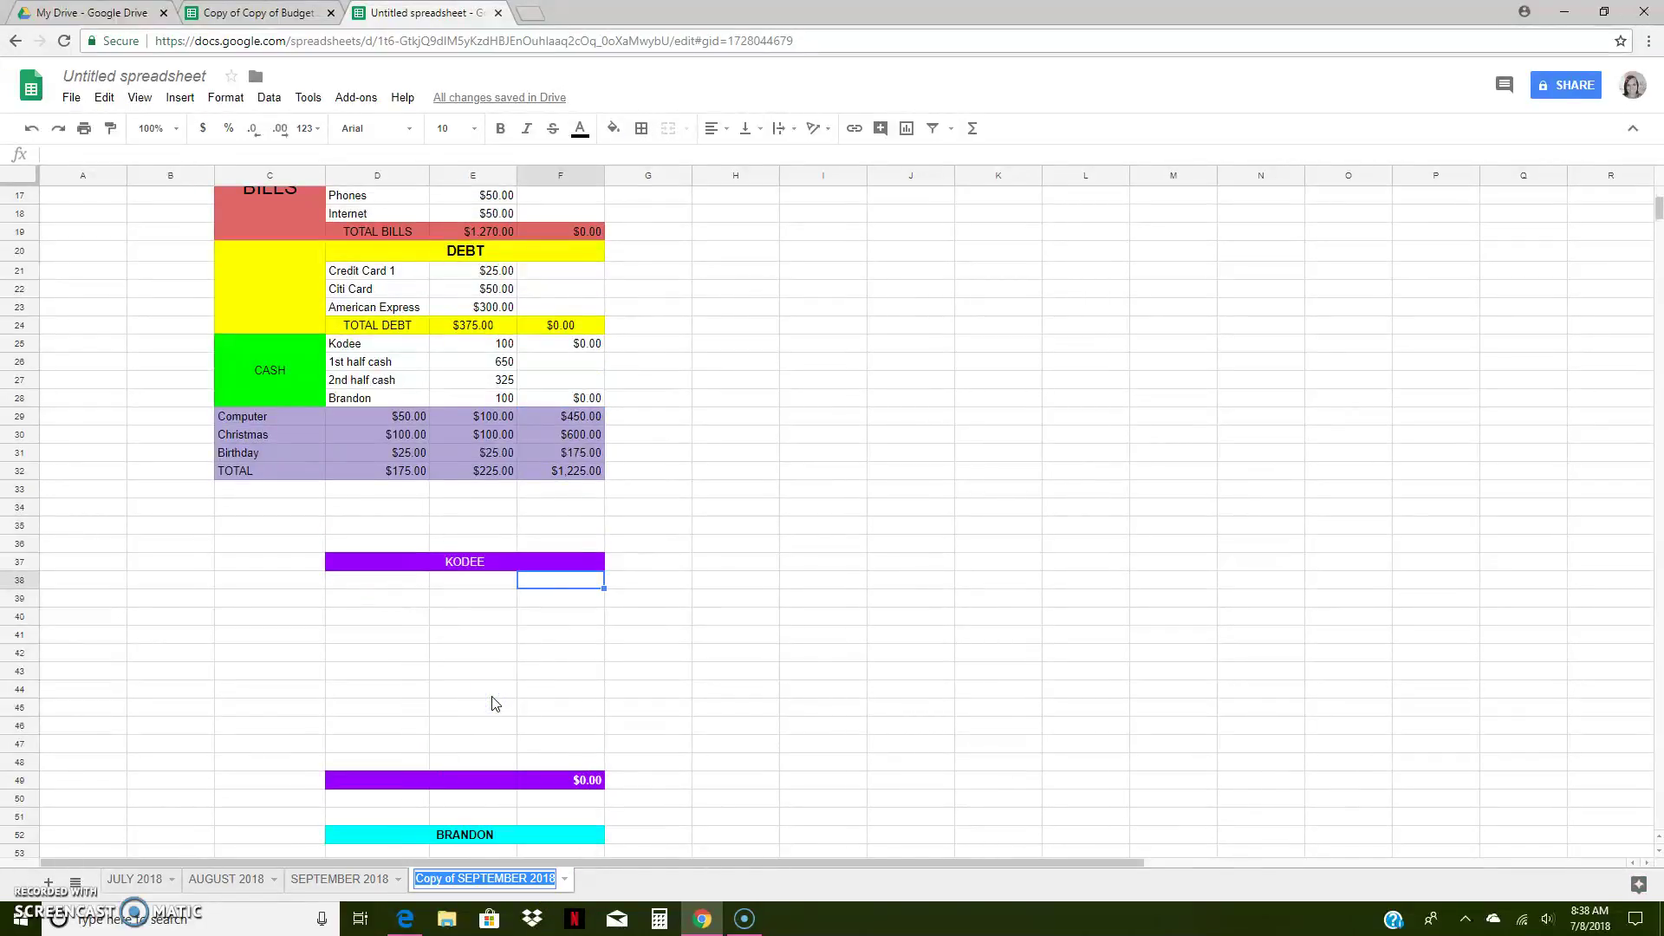
pyautogui.write('OCTOBER')
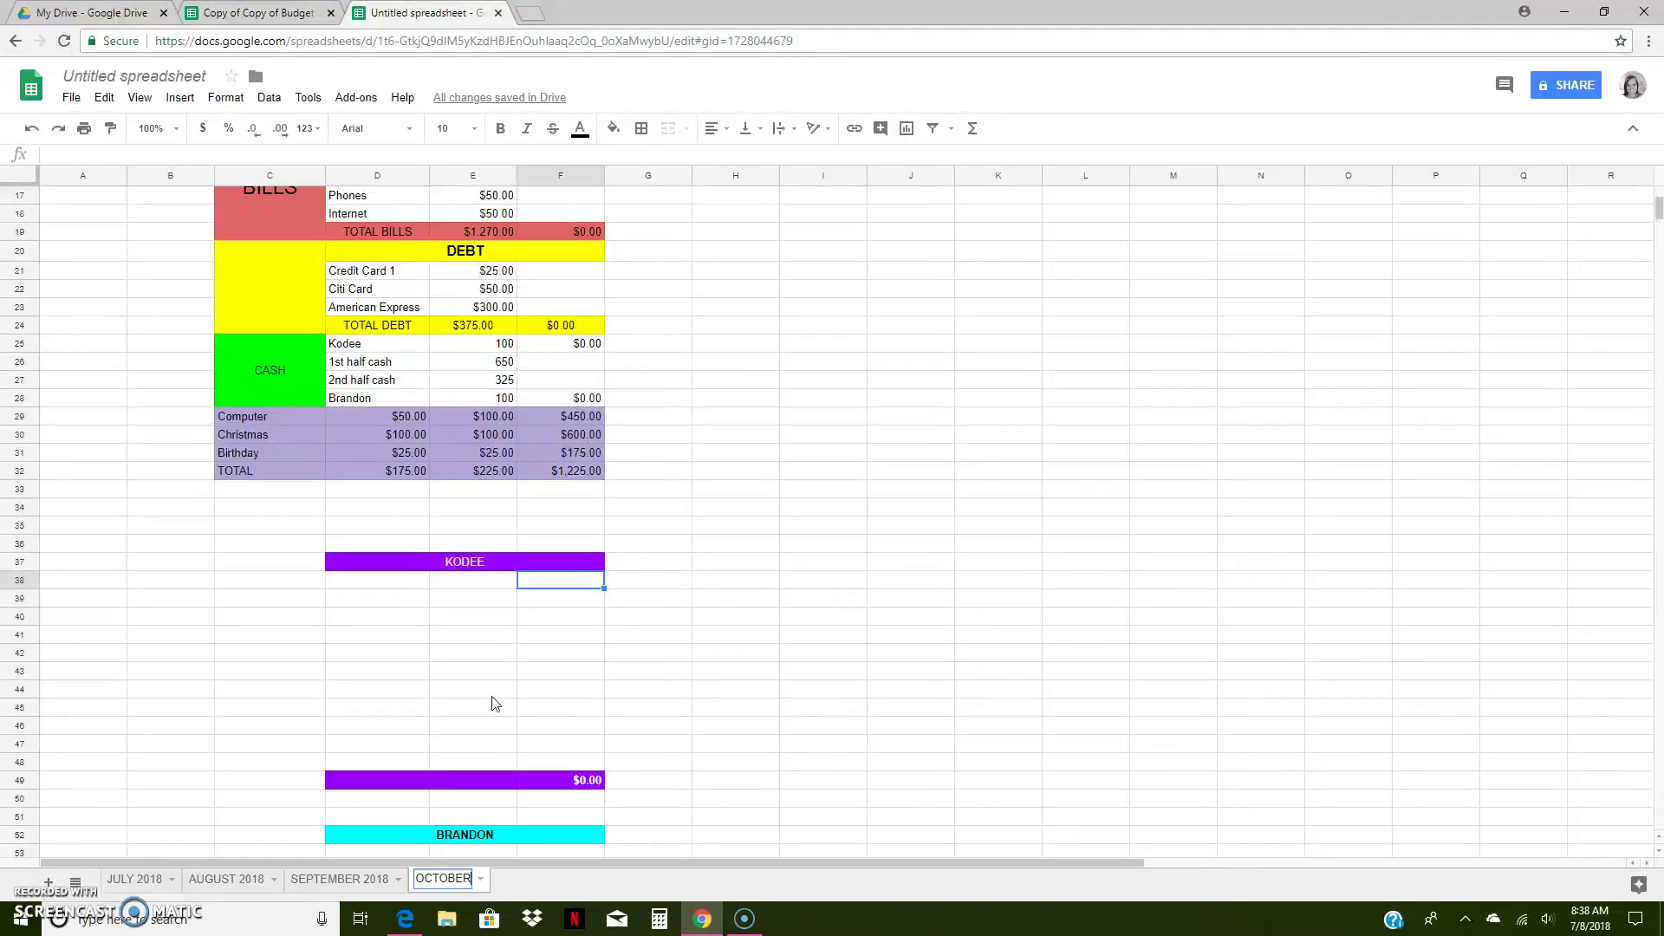
pyautogui.write(' 2018')
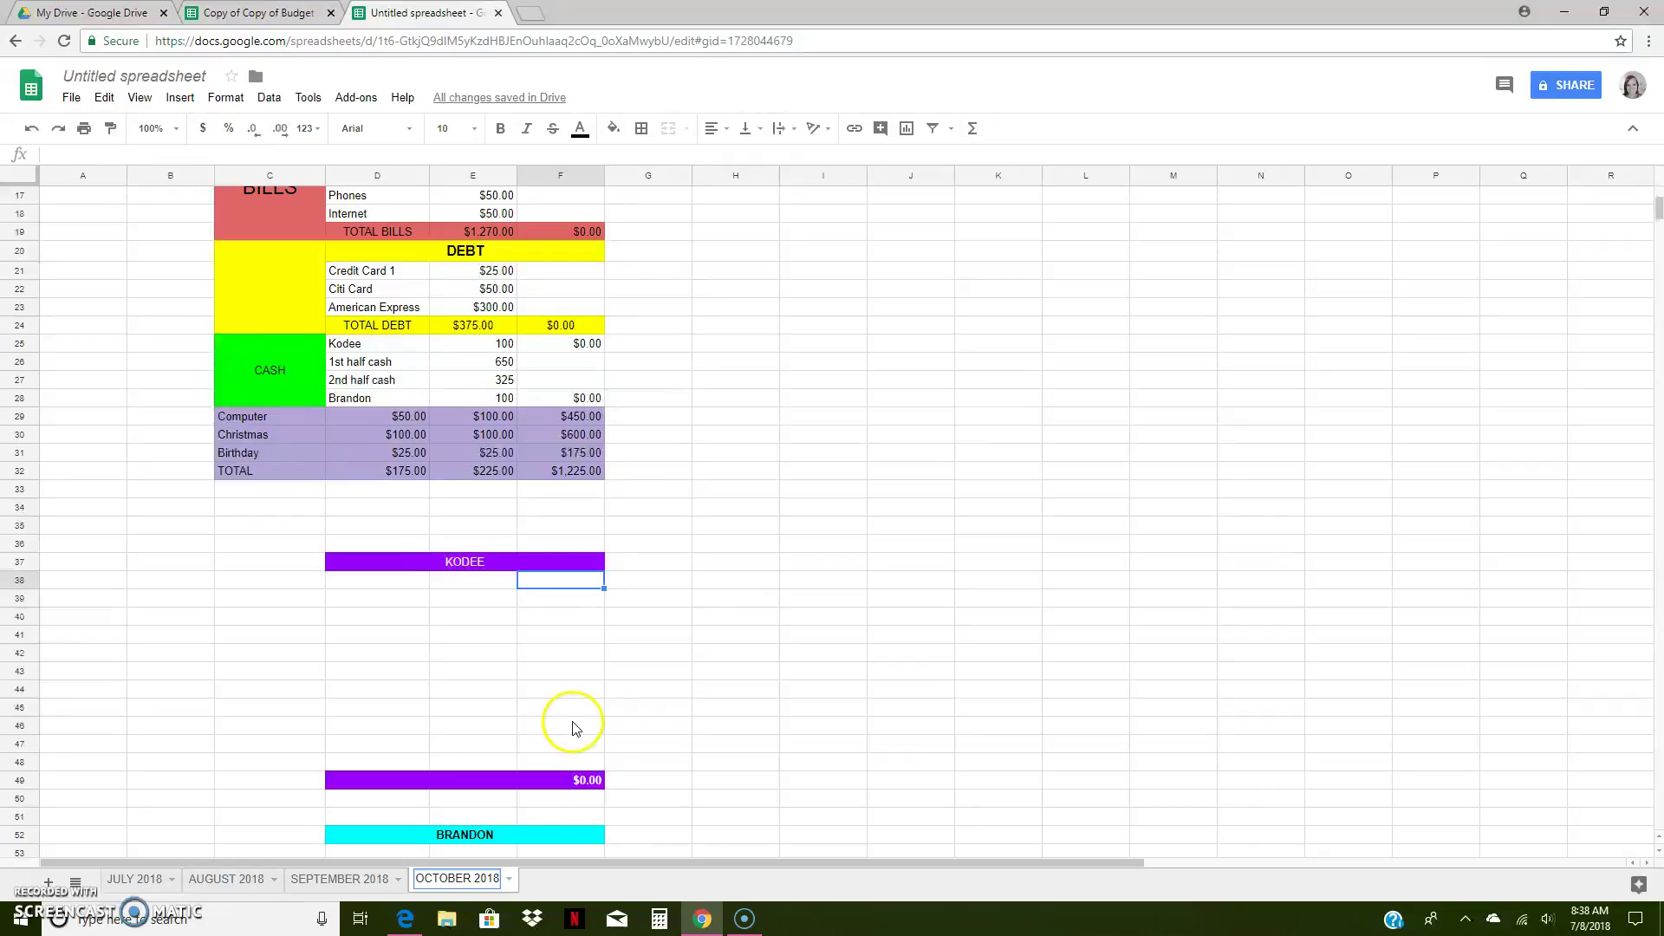
pyautogui.click(665, 793)
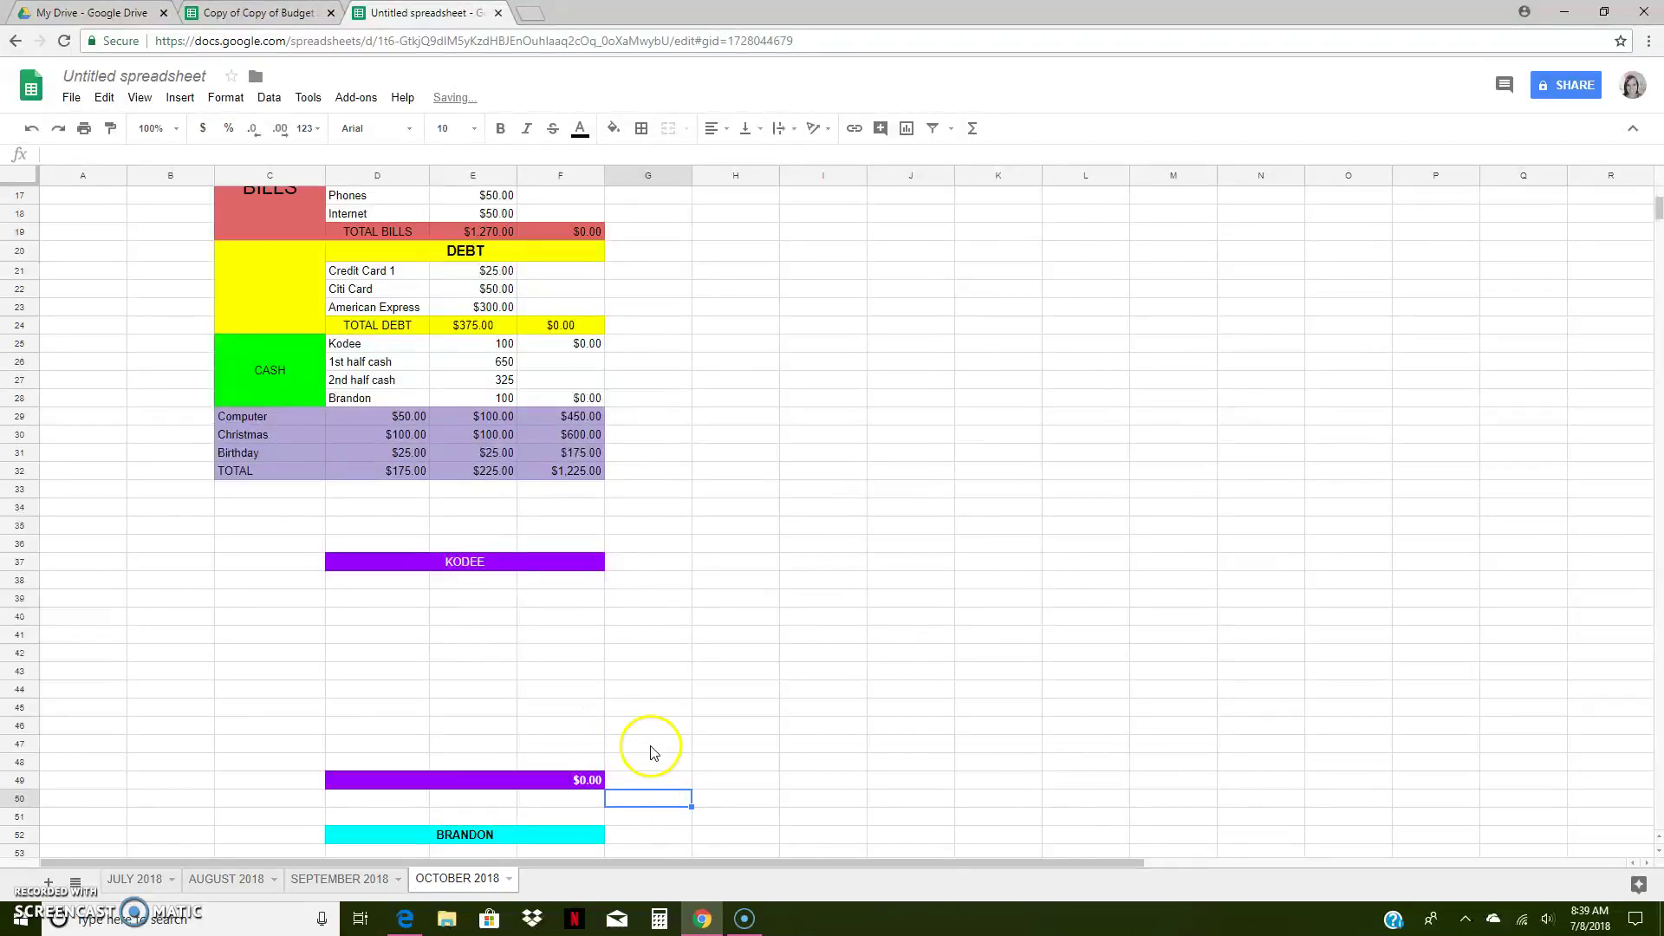
pyautogui.scroll(-1, 637, 750)
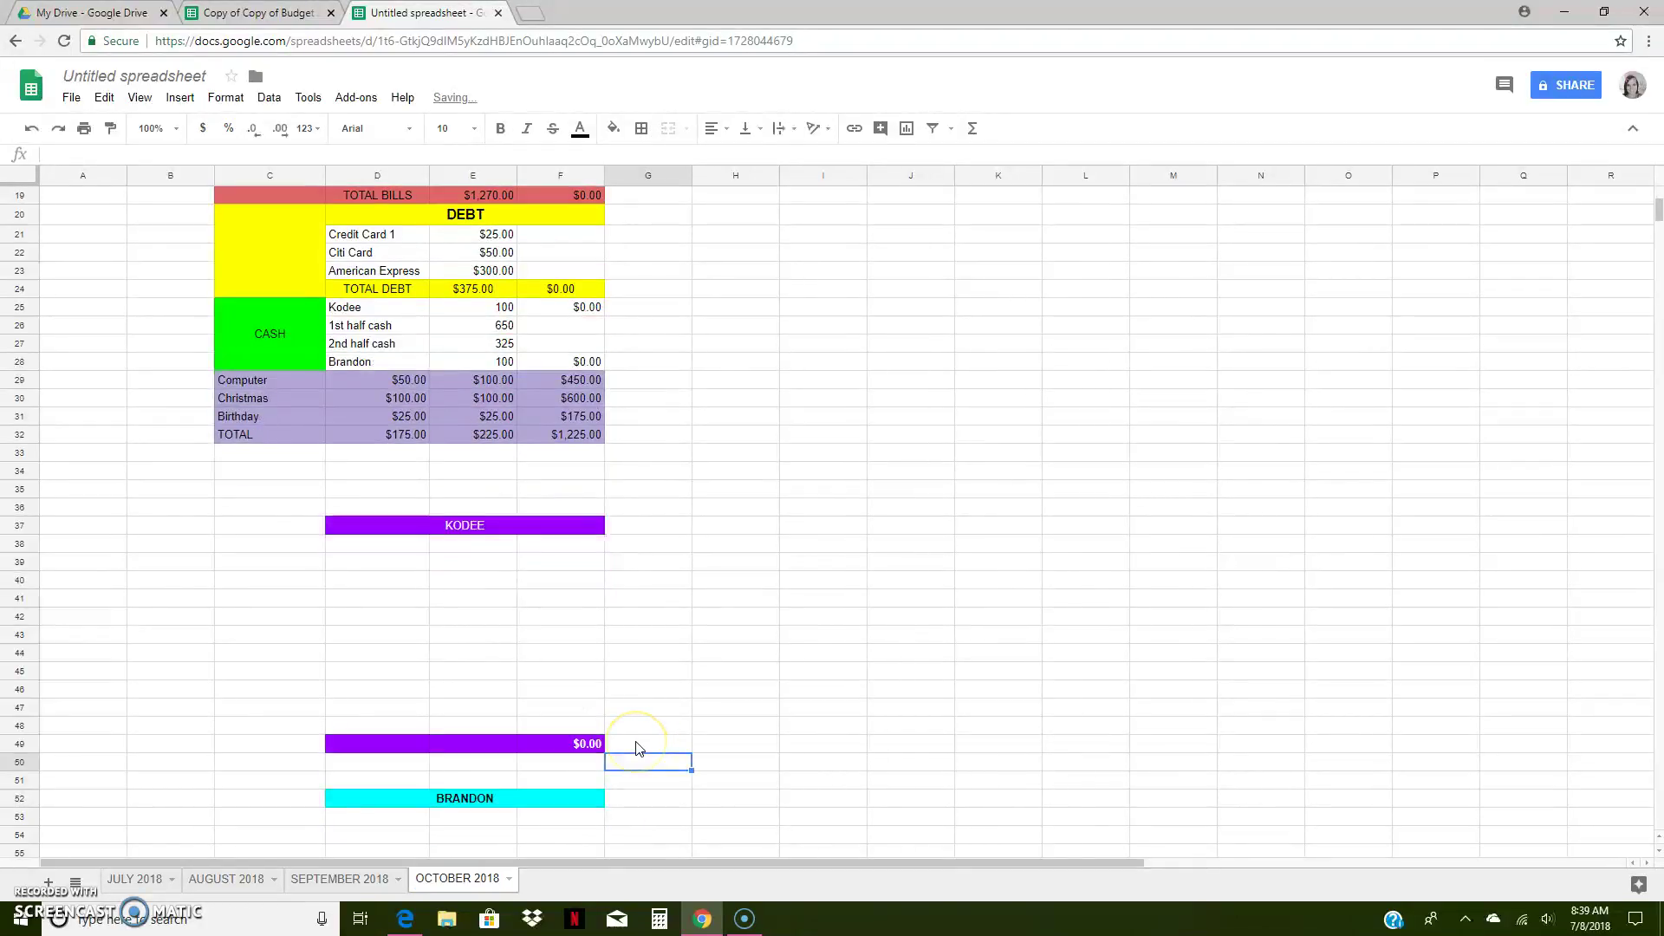
# - Rename the October sheet as October2018, without a space, and duplicate it
pyautogui.click(507, 881)
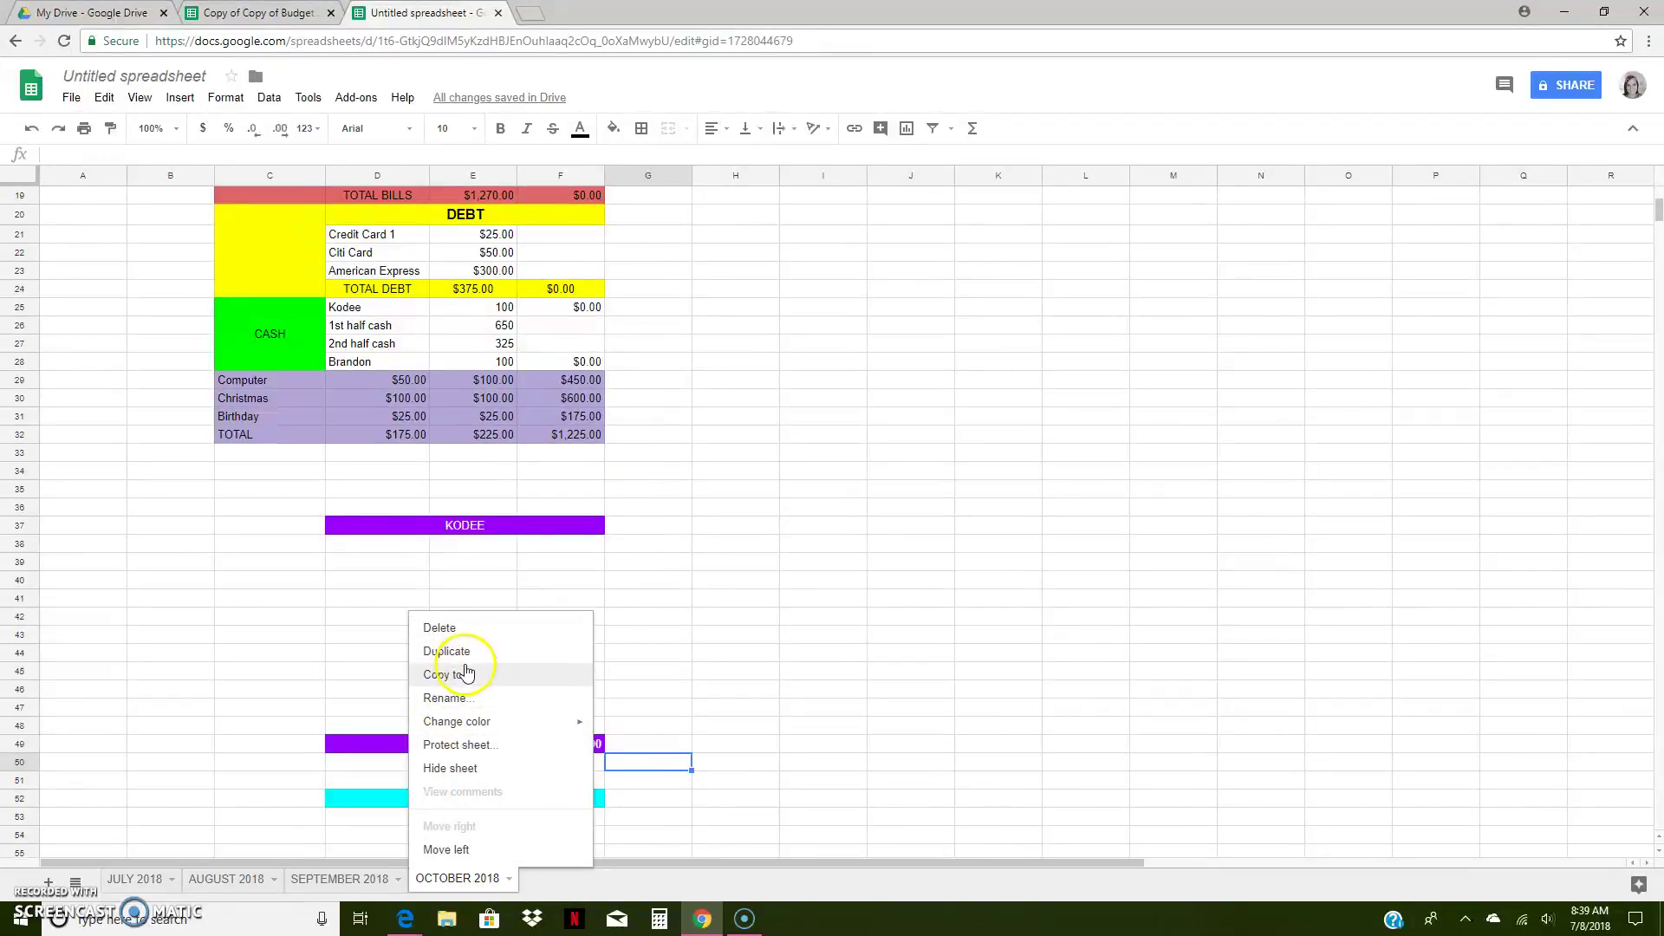
pyautogui.click(462, 702)
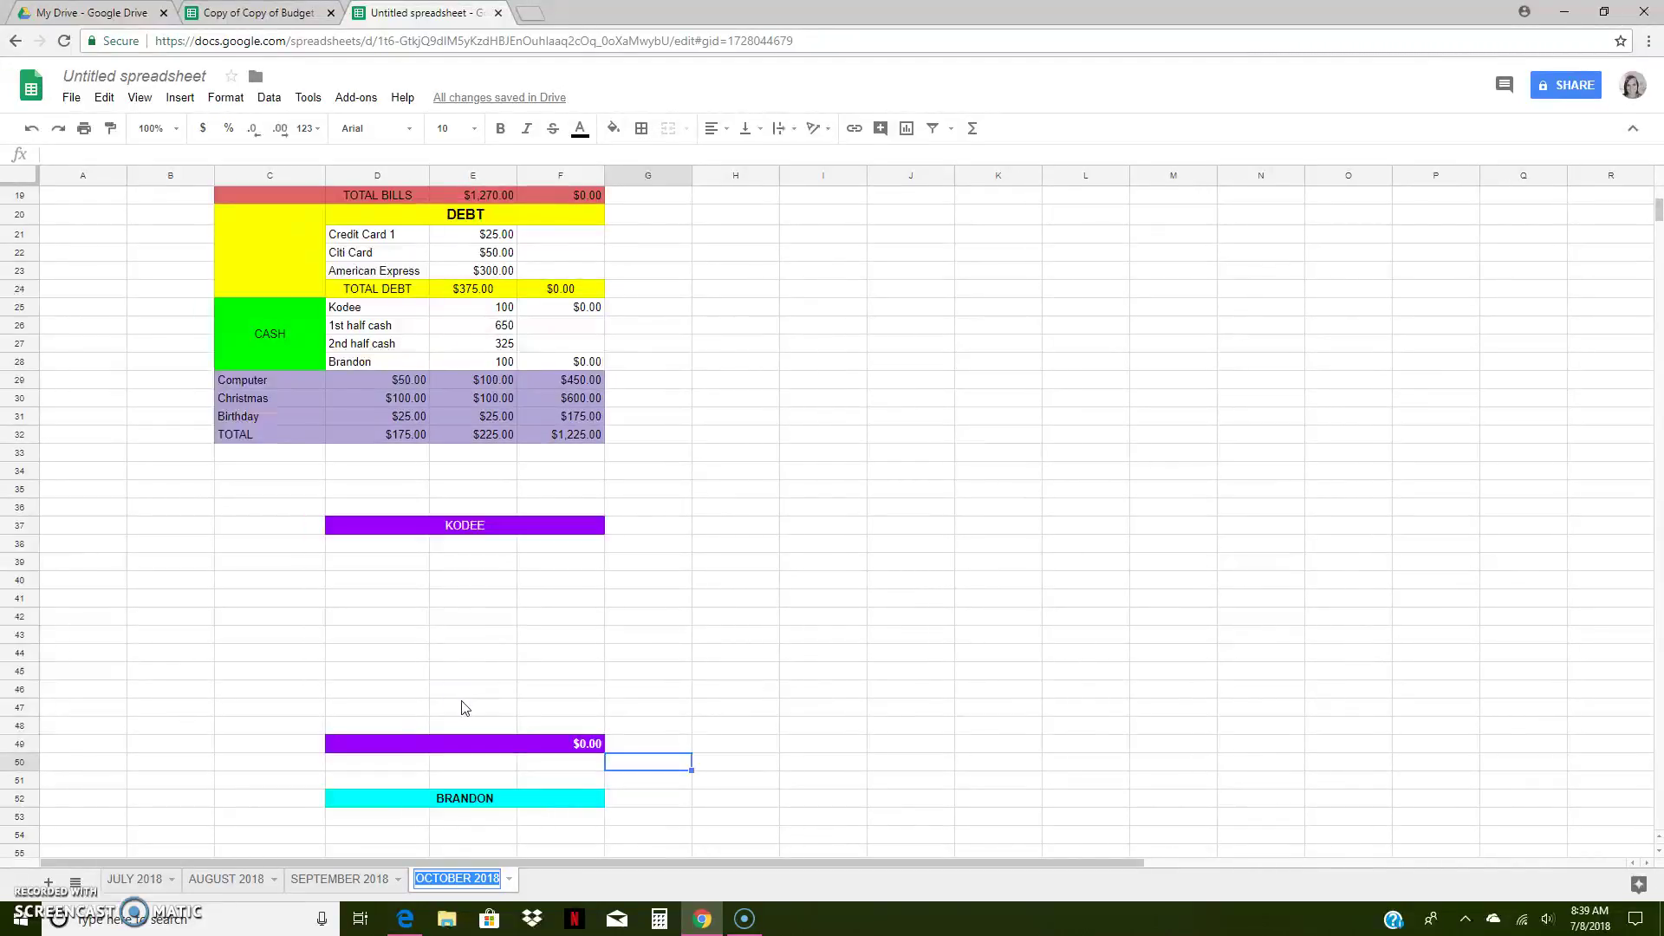
pyautogui.write('O')
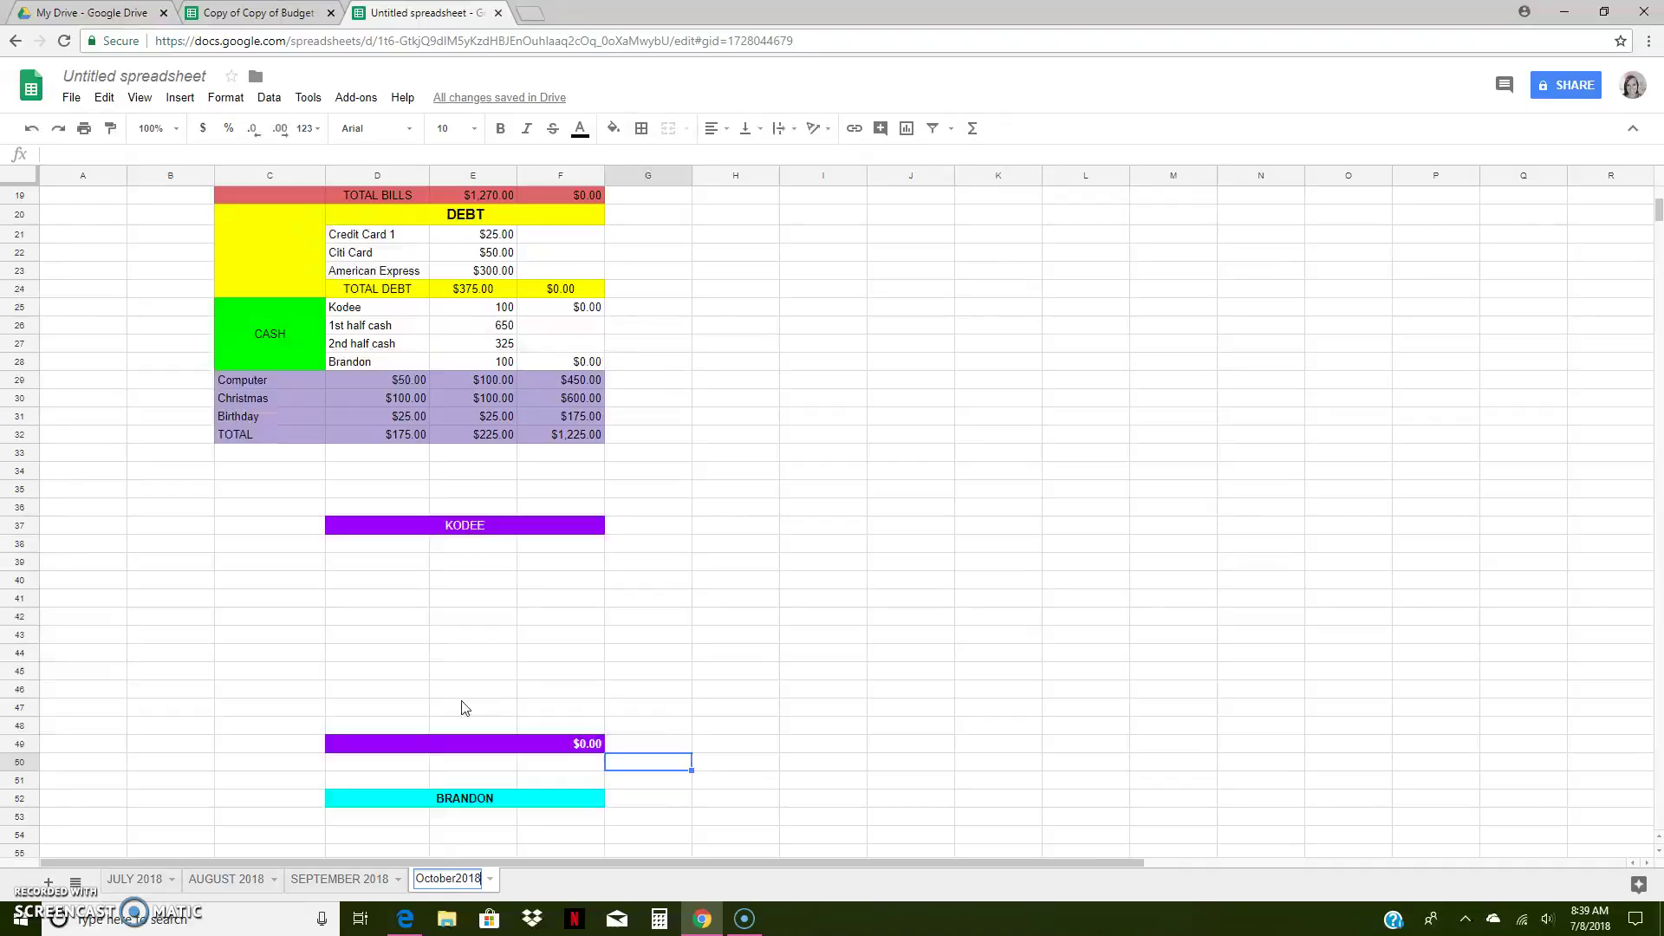
pyautogui.write('ctober2018')
pyautogui.click(761, 804)
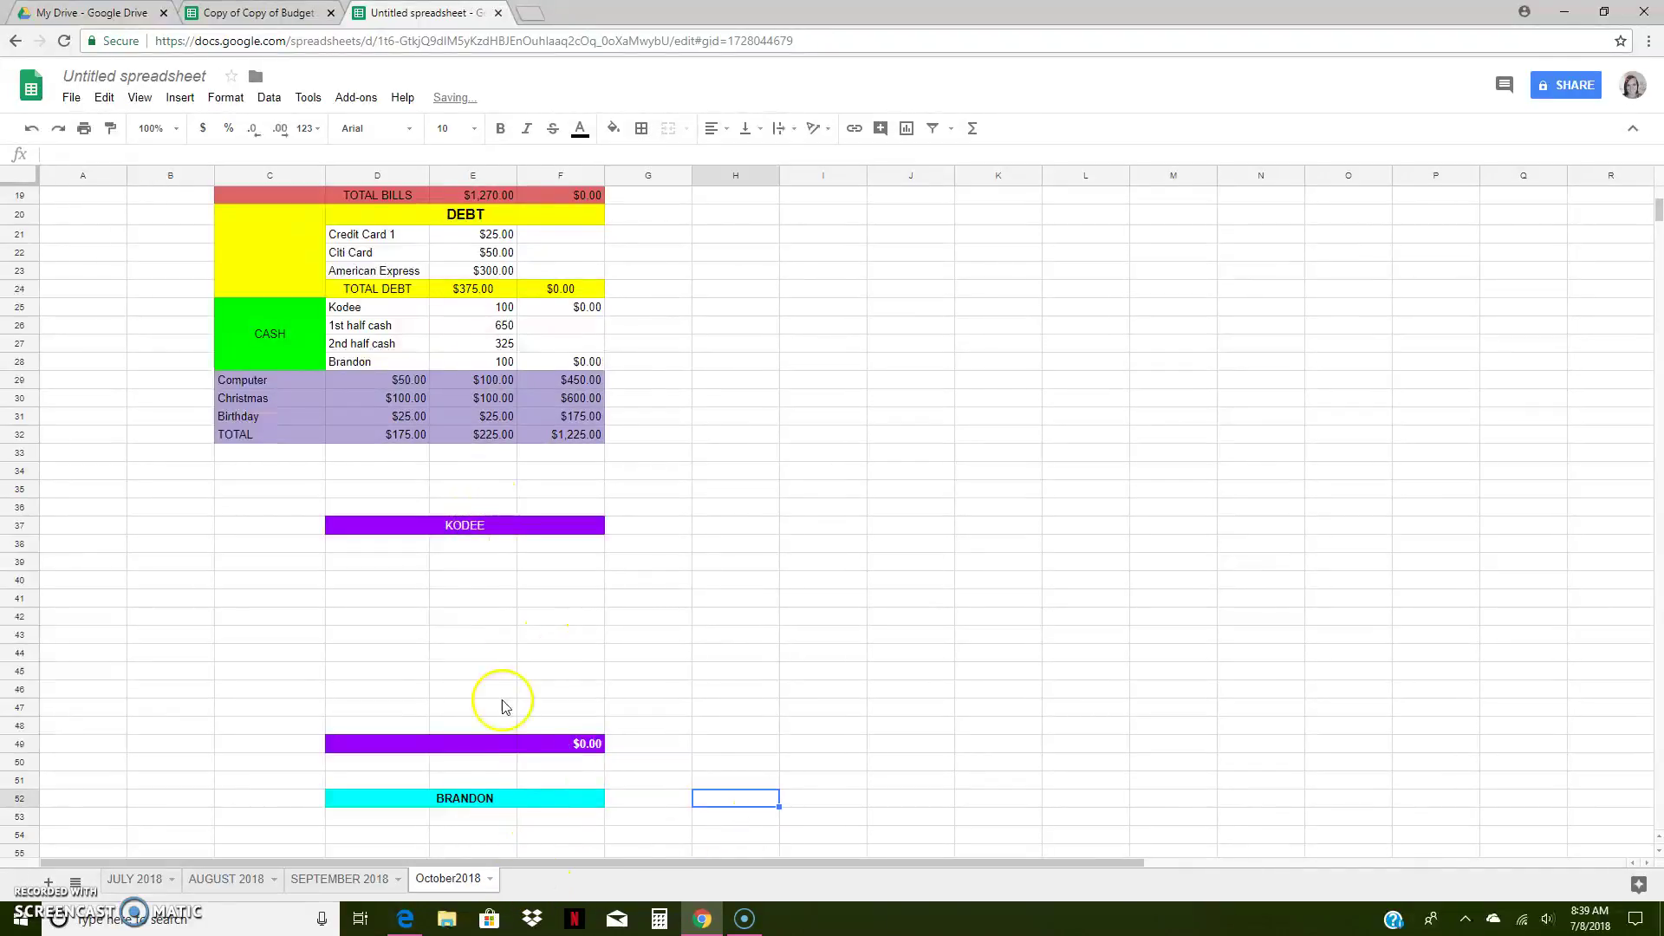
pyautogui.click(490, 886)
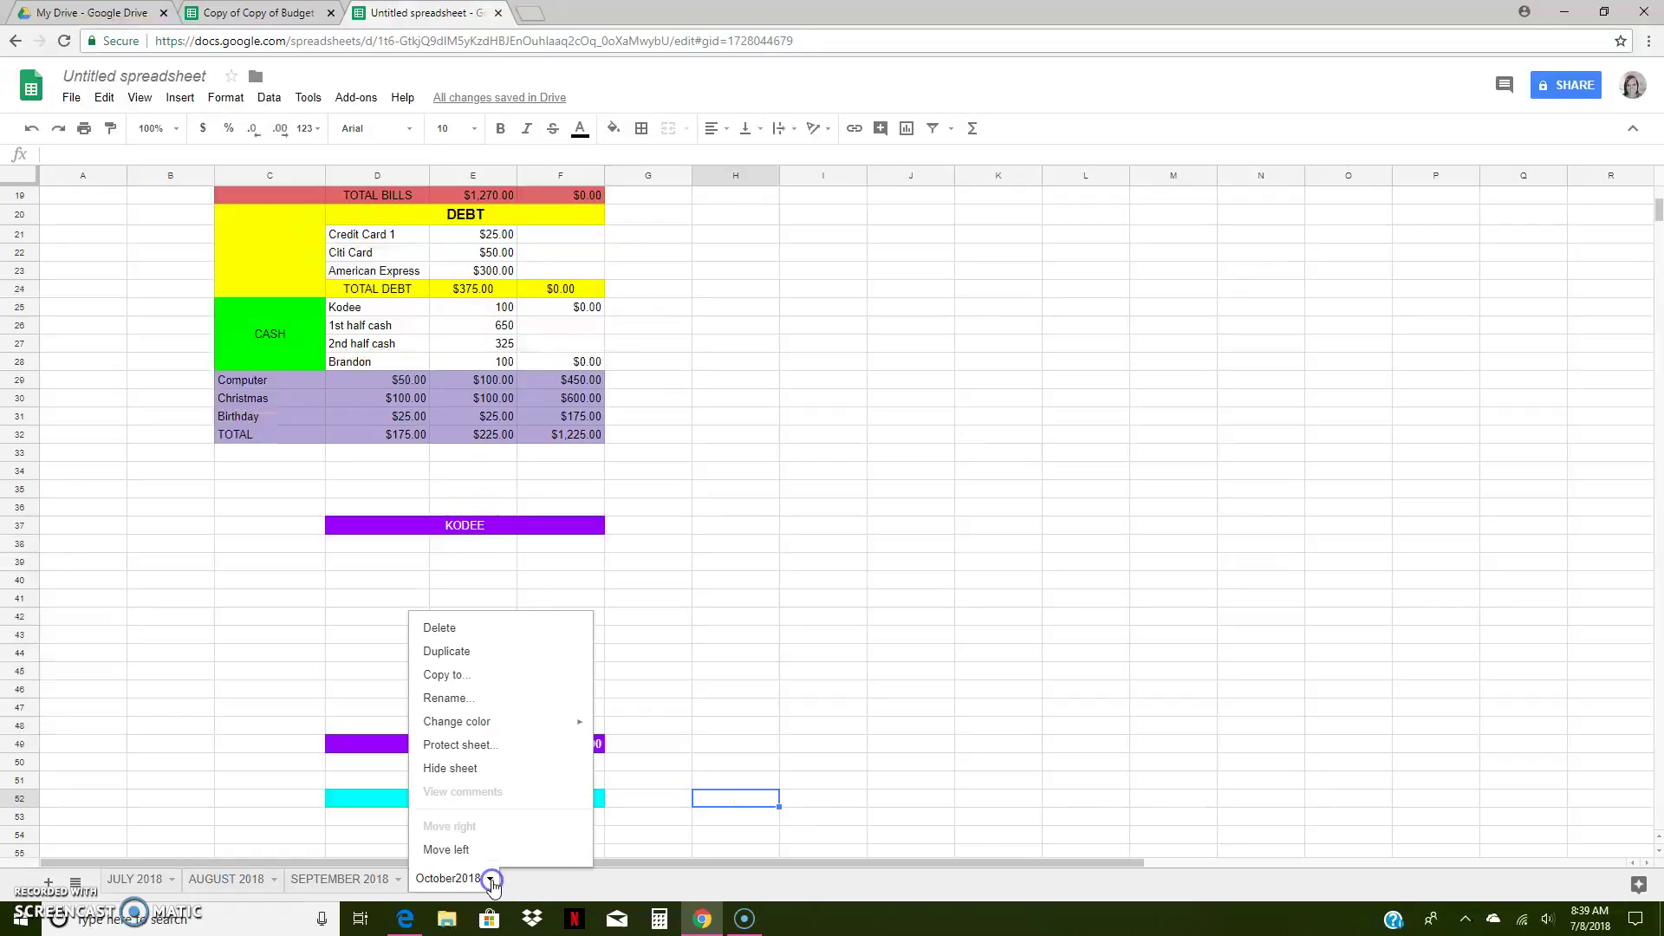
pyautogui.click(478, 651)
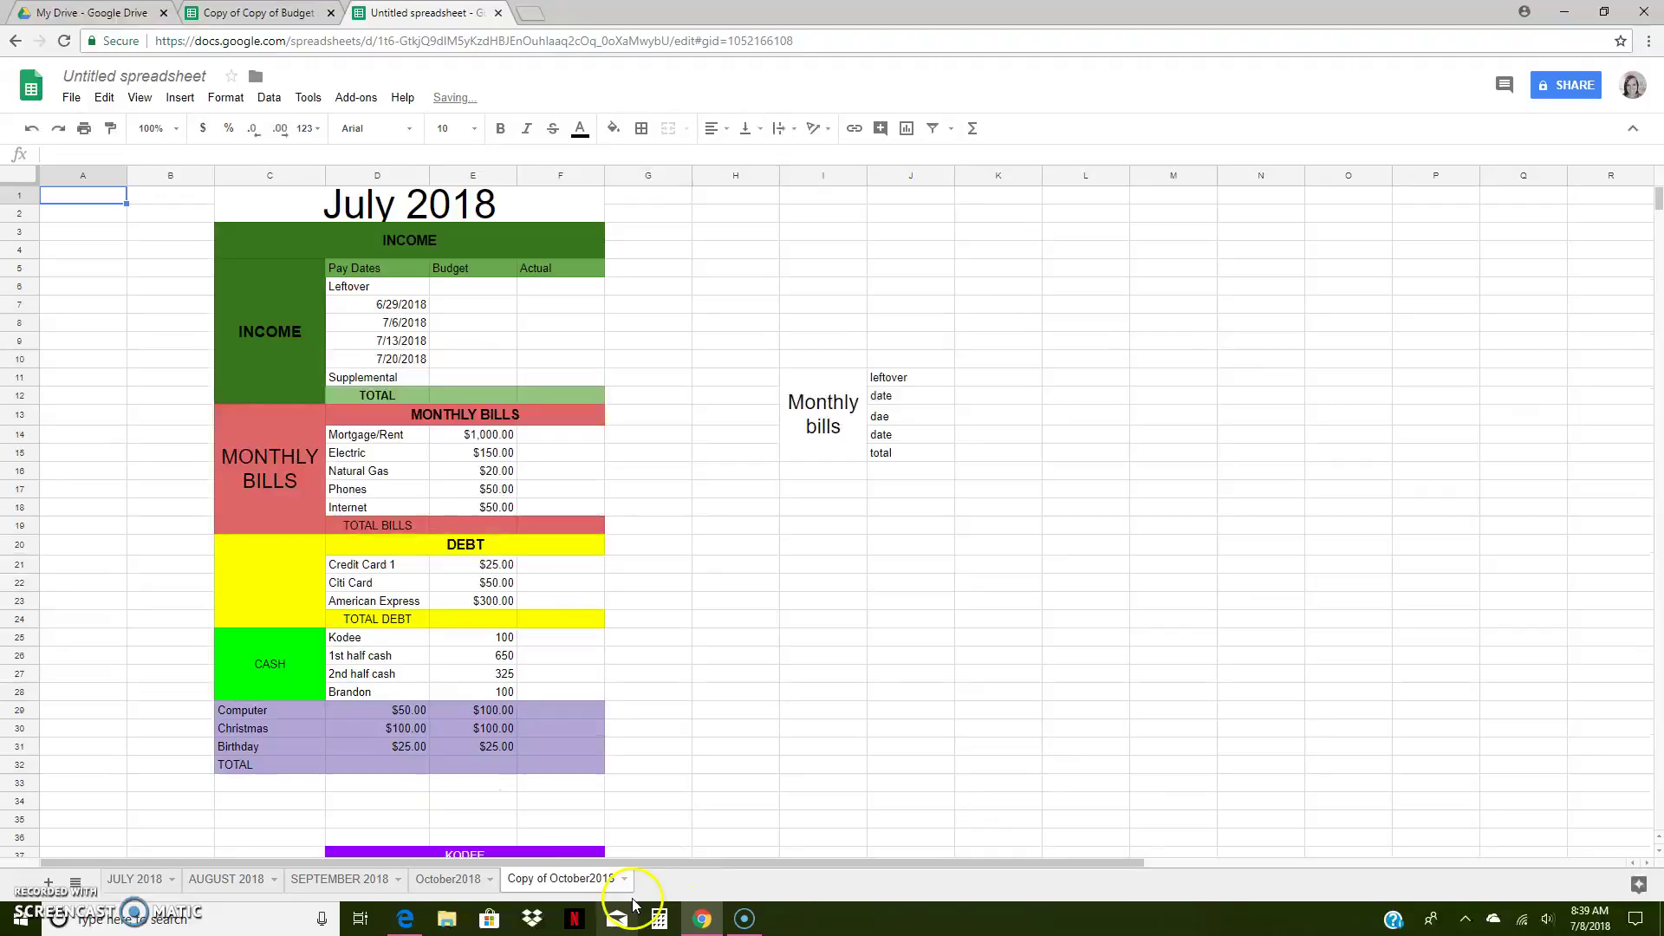
# - Change the Computer row's formula in F29 of the new copy to ='October 2018'!F27+E29
pyautogui.click(557, 712)
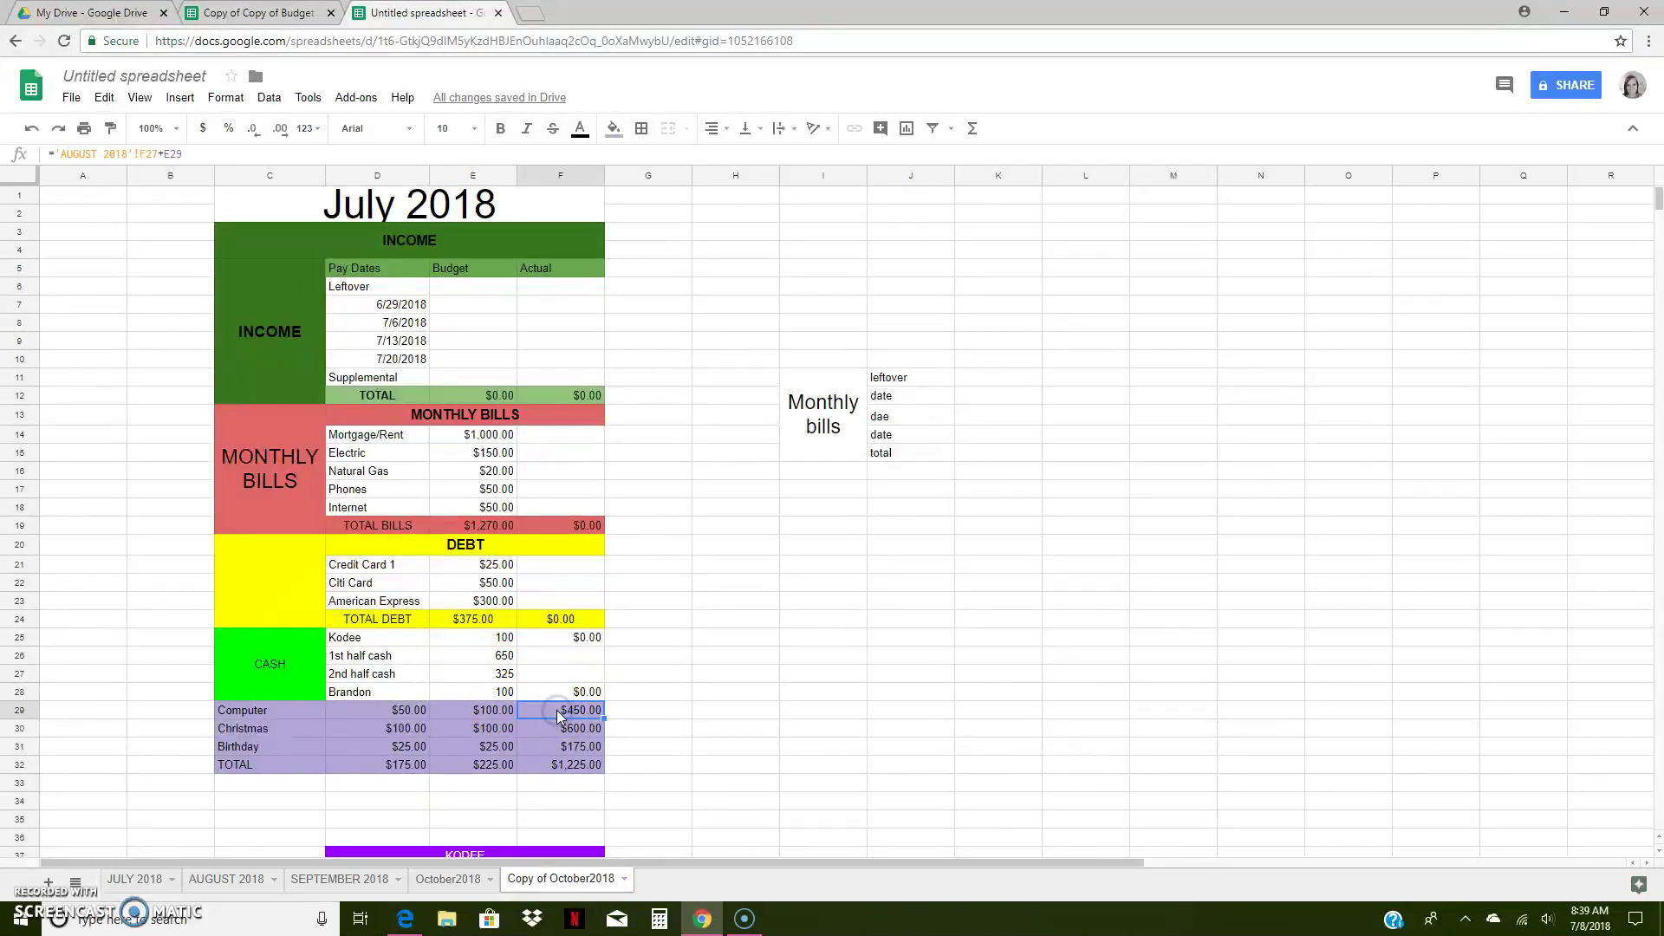
pyautogui.click(96, 155)
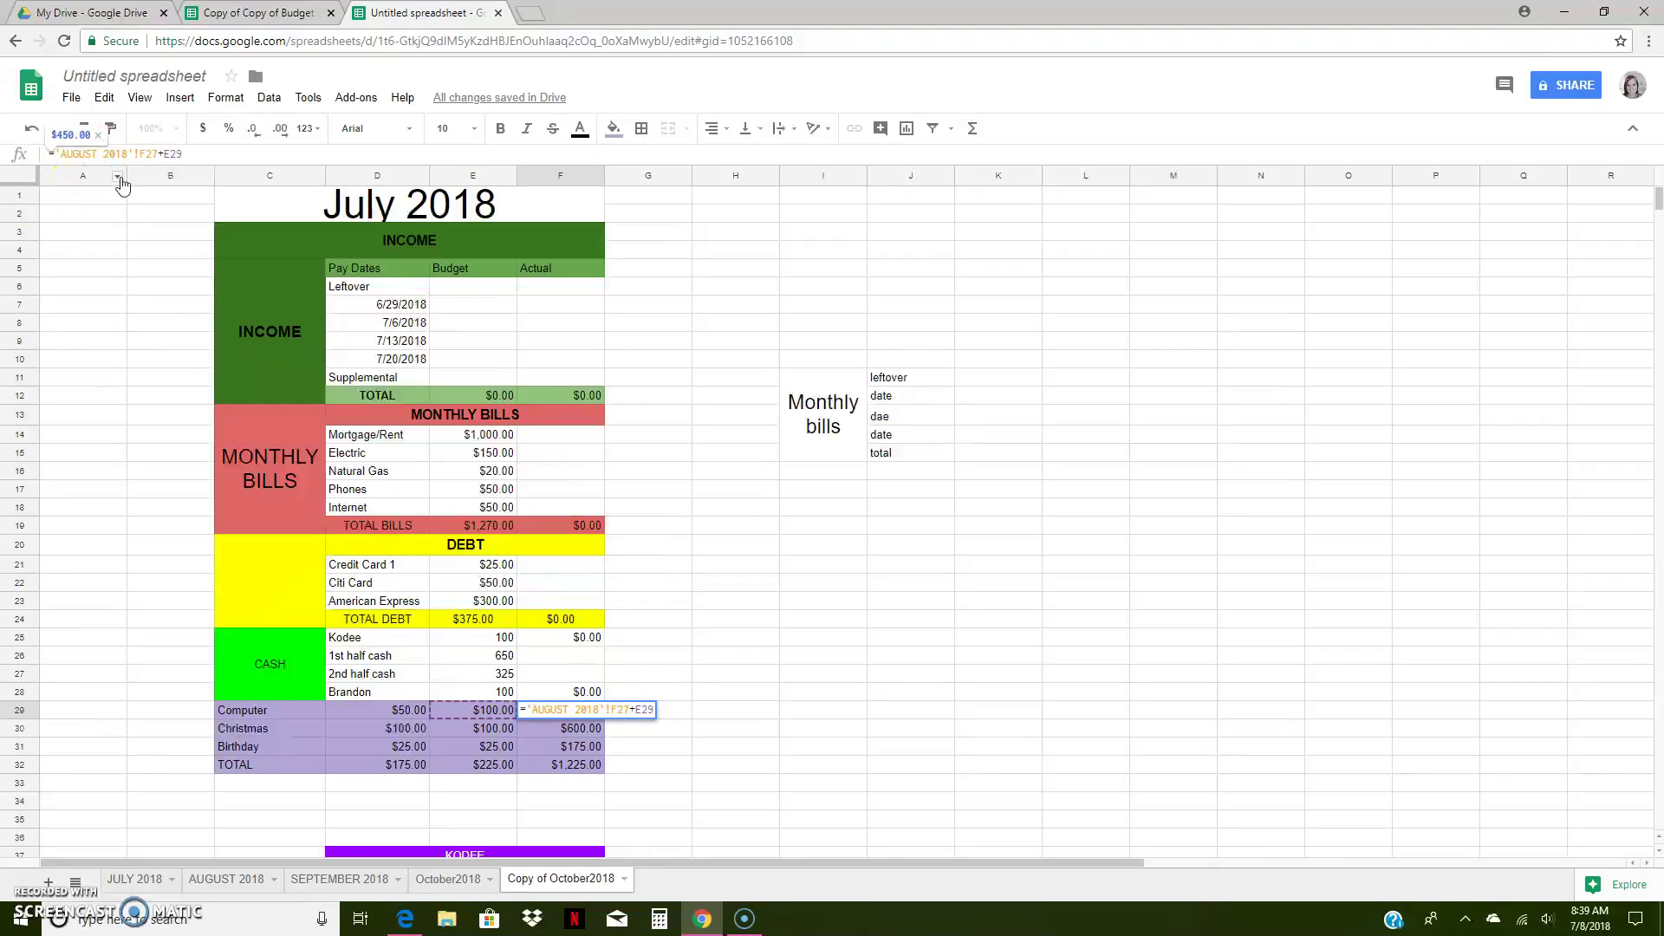
pyautogui.press('BackSpace')
pyautogui.press('BackSpace')
pyautogui.press('BackSpace')
pyautogui.press('BackSpace')
pyautogui.press('BackSpace')
pyautogui.press('BackSpace')
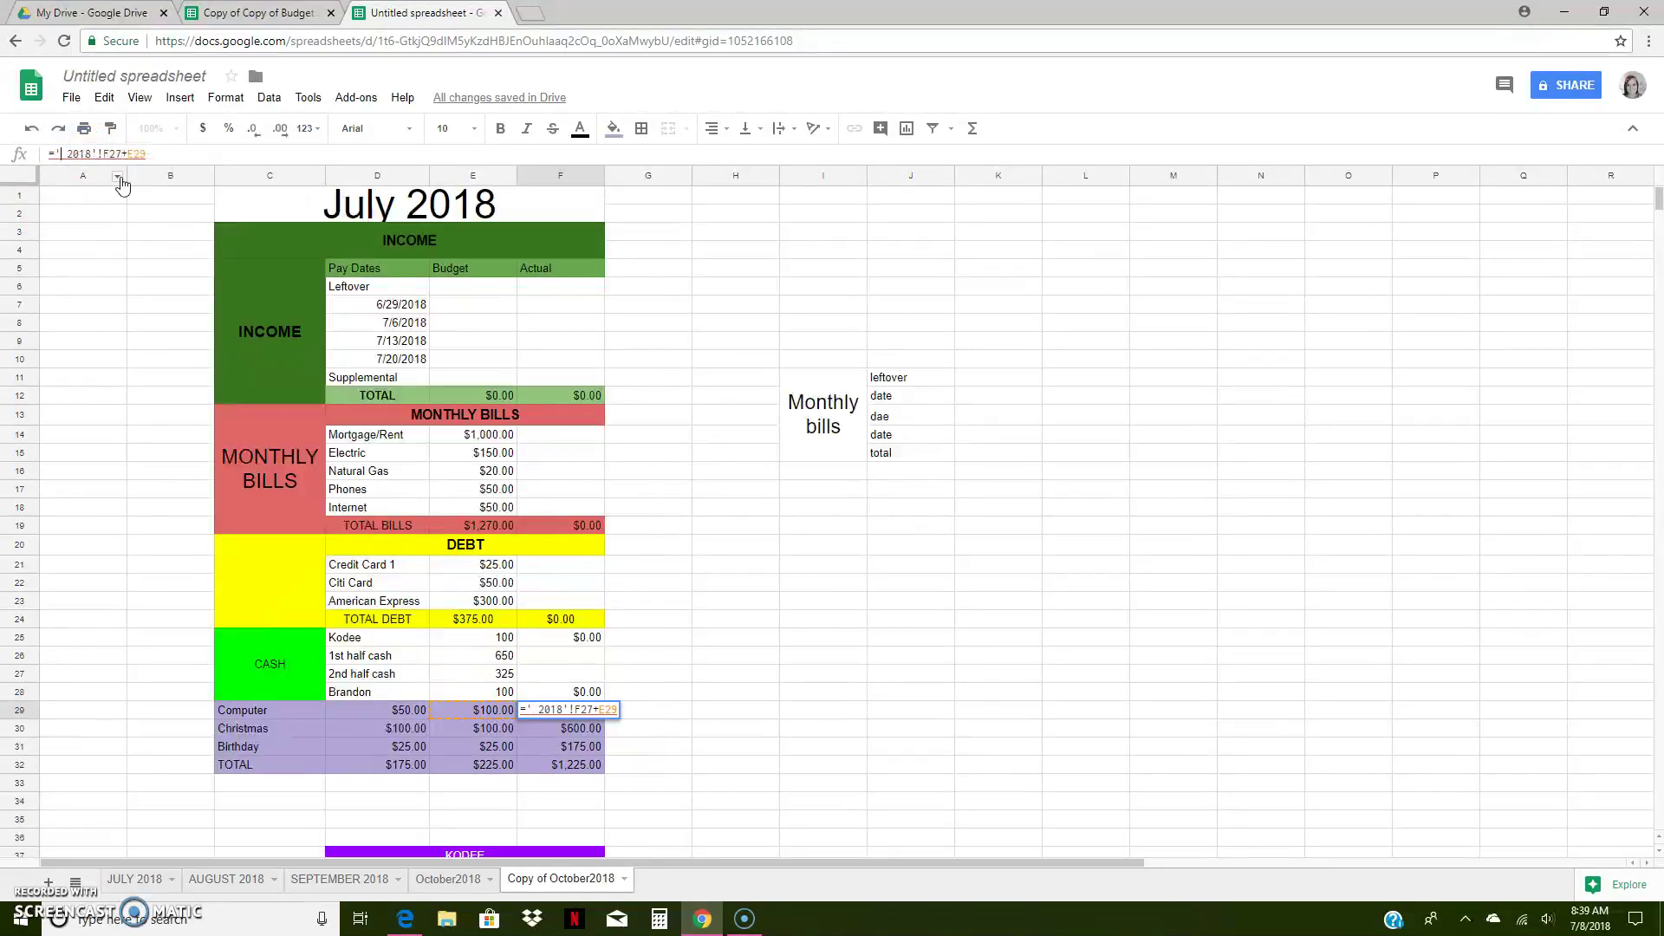
pyautogui.write('Oc')
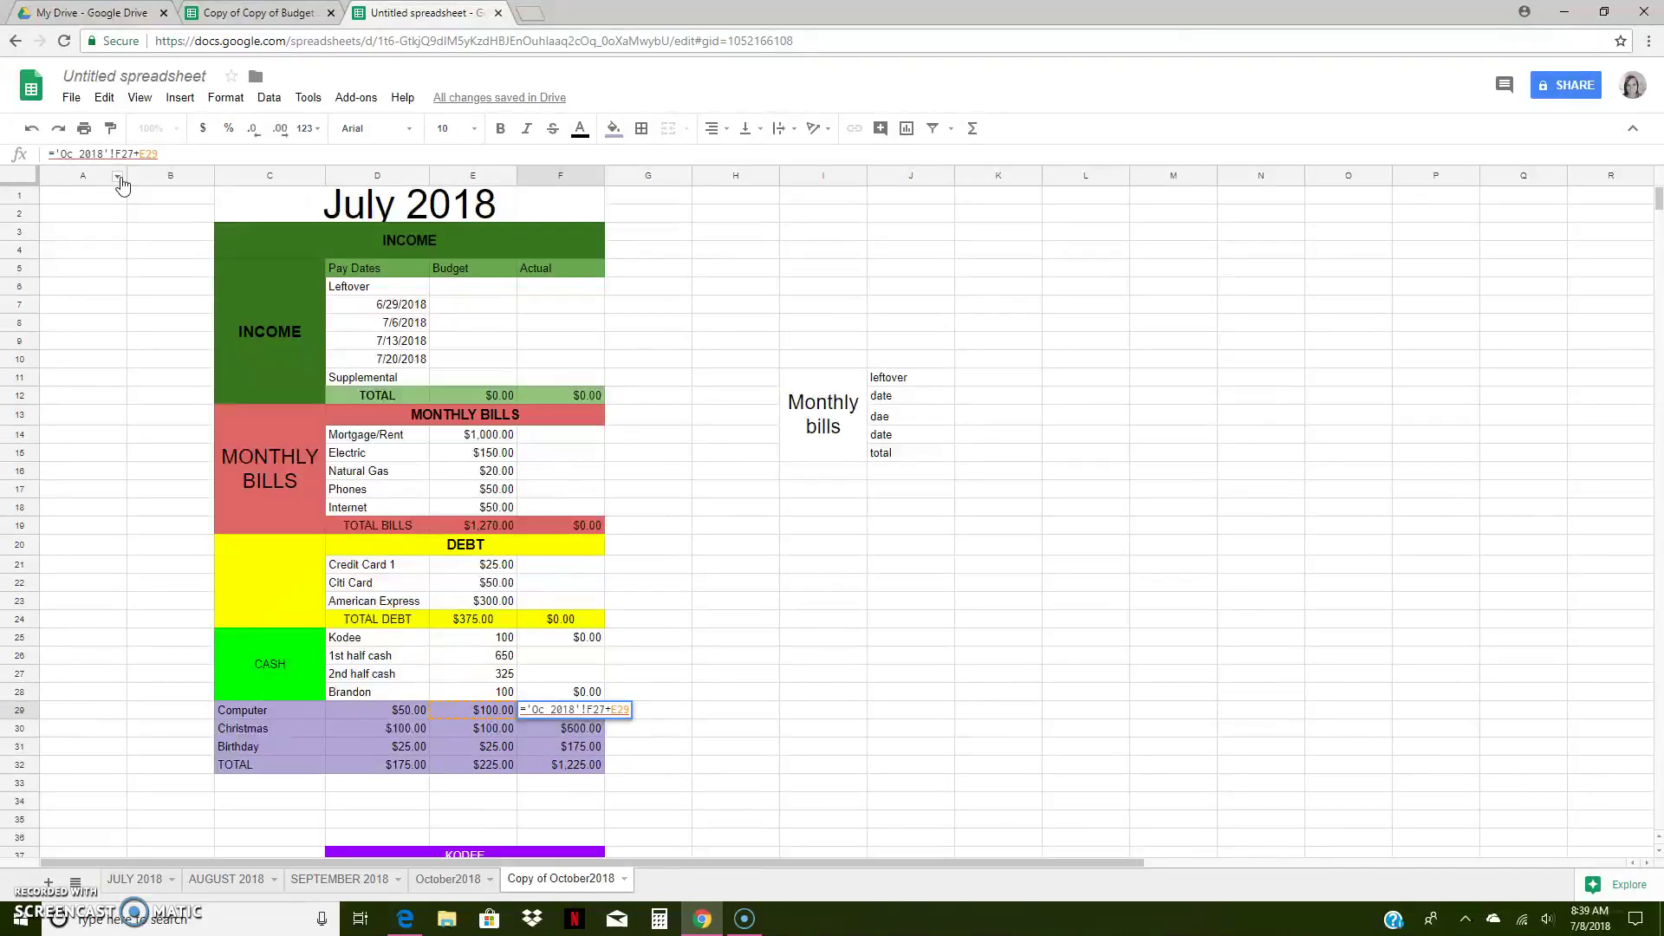
pyautogui.write('tober')
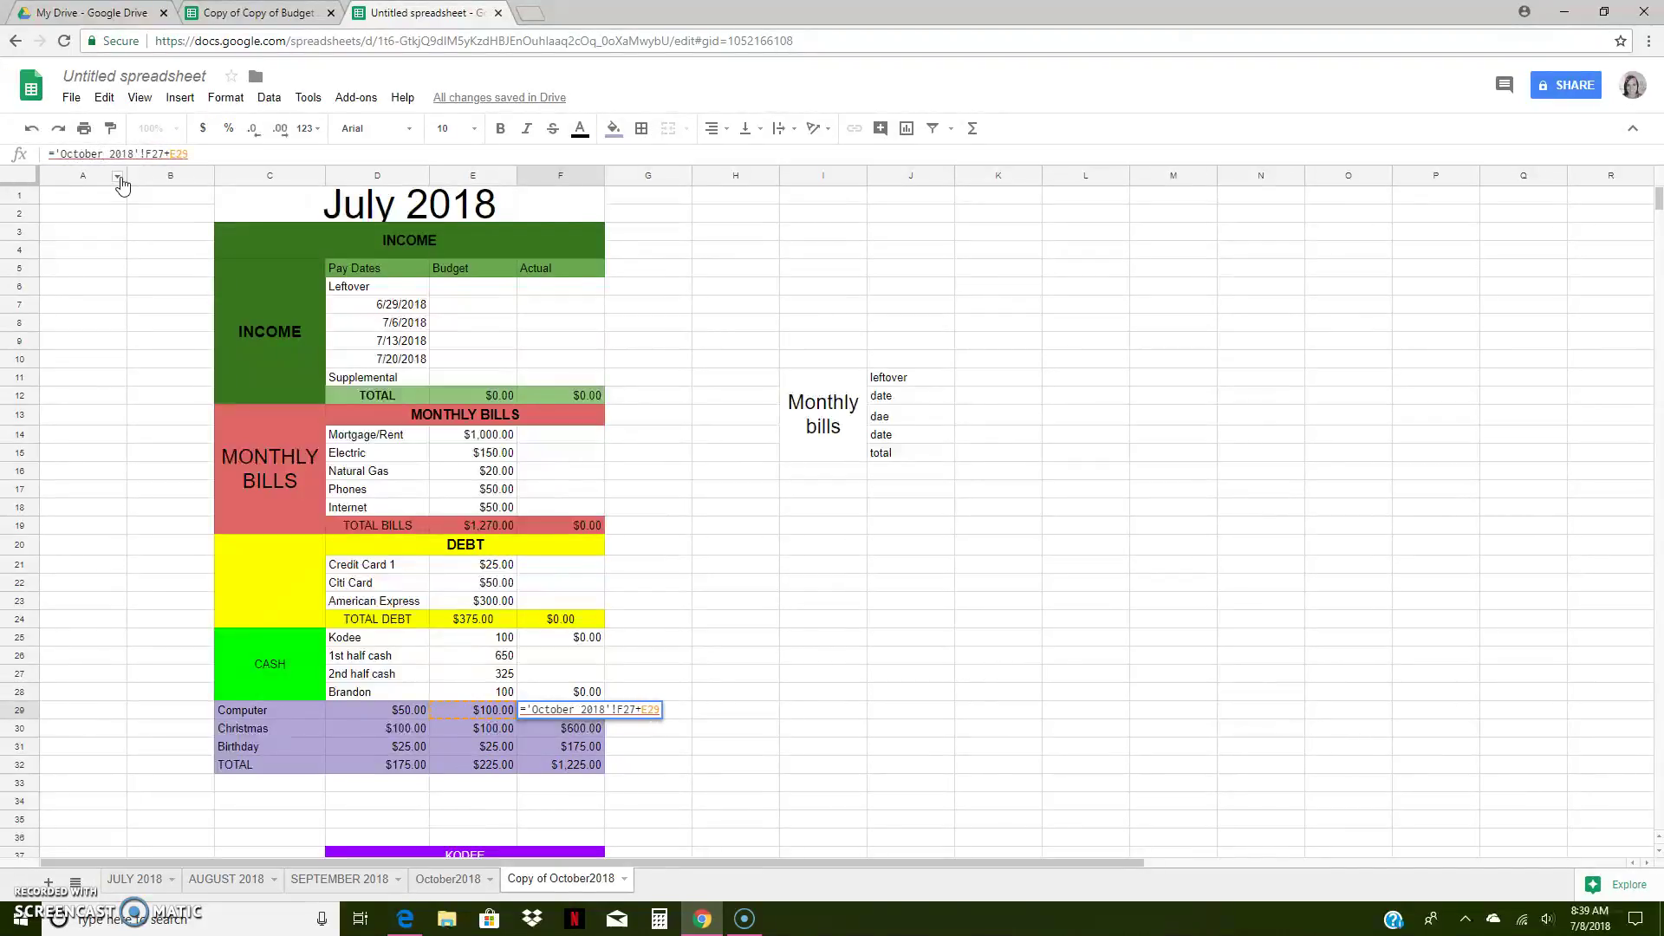
pyautogui.press('Return')
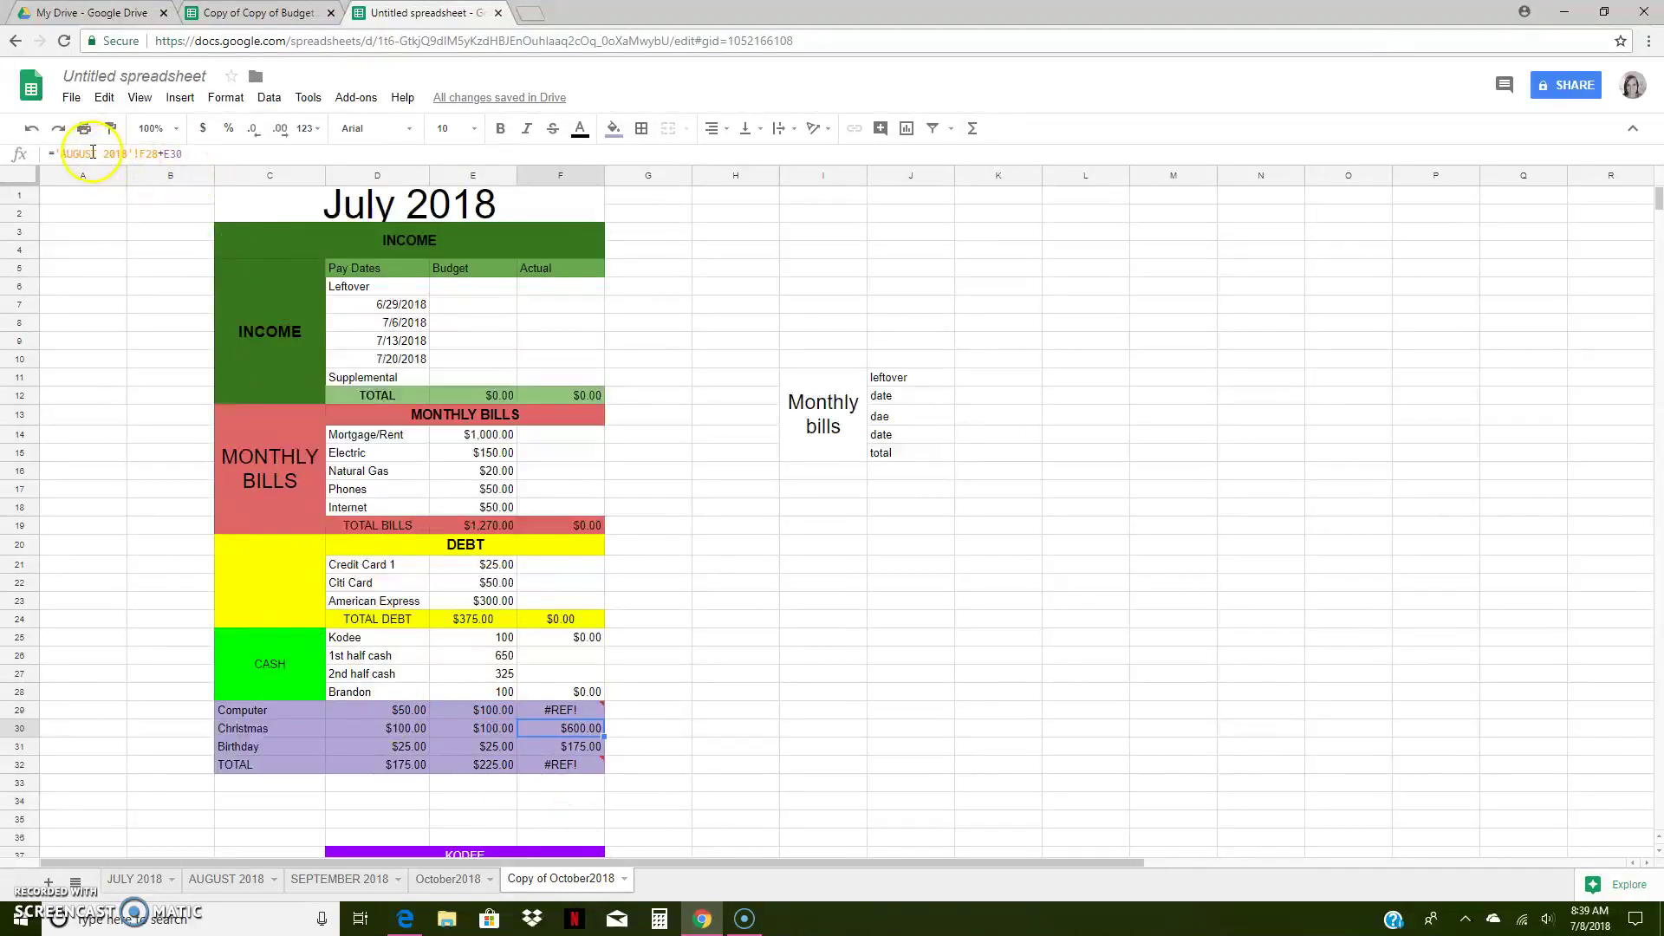
# - Change the Christmas row's formula in F30 to ='October2018'!F28+E30
pyautogui.click(98, 153)
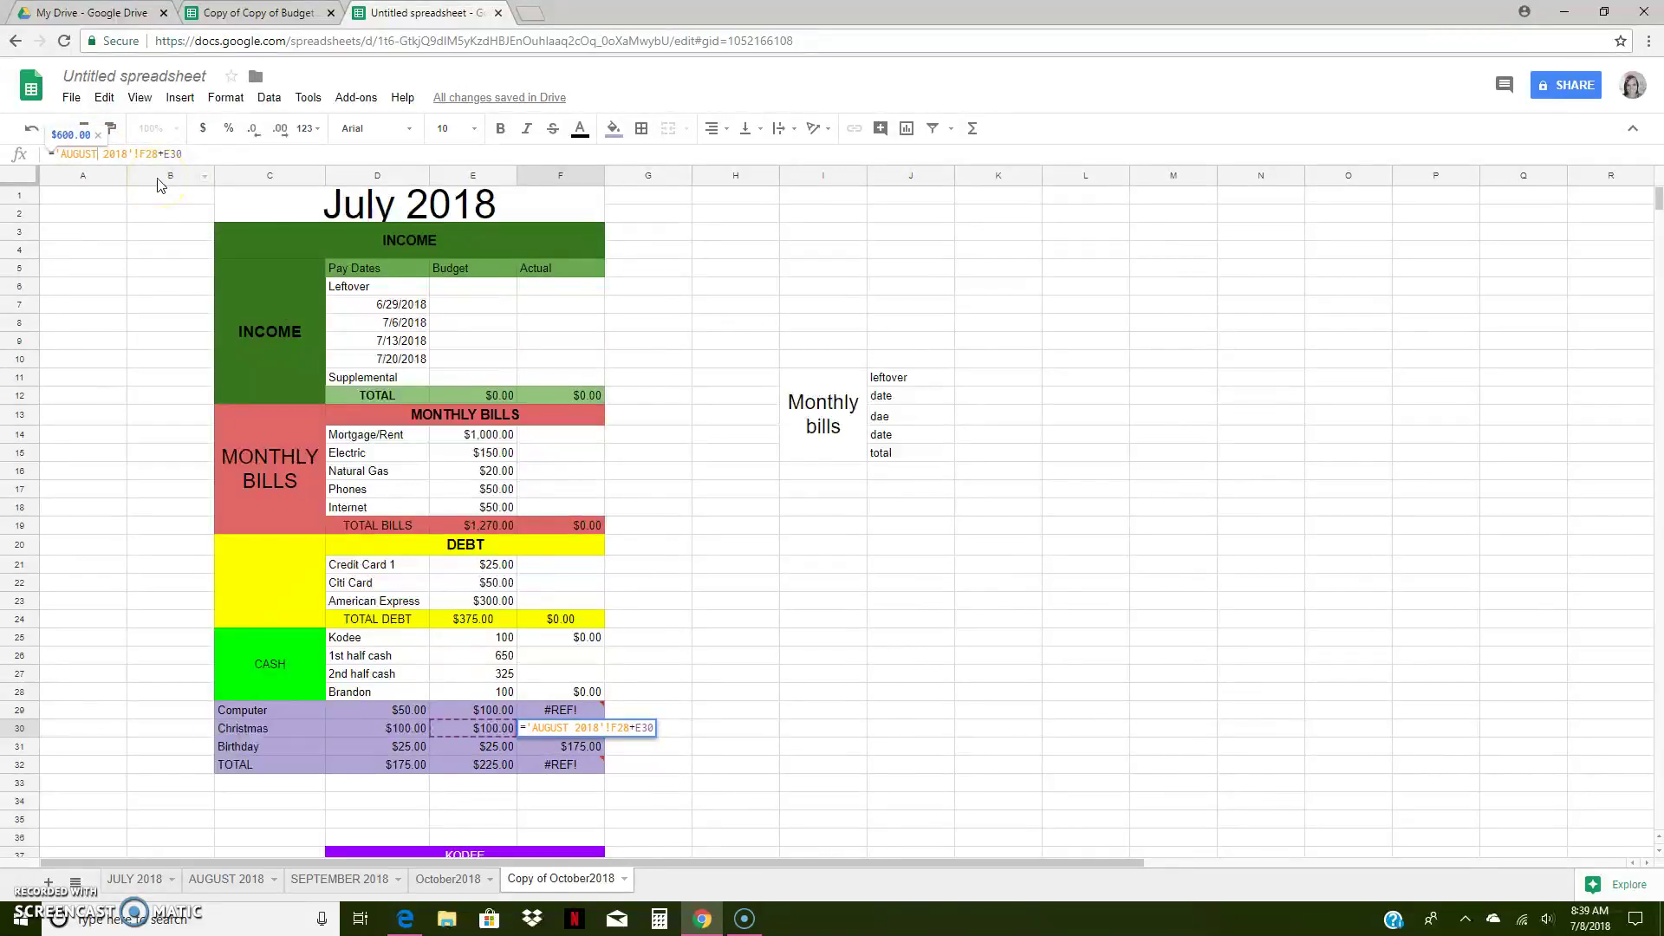
pyautogui.press('BackSpace')
pyautogui.press('BackSpace')
pyautogui.press('BackSpace')
pyautogui.press('BackSpace')
pyautogui.press('BackSpace')
pyautogui.press('BackSpace')
pyautogui.press('BackSpace')
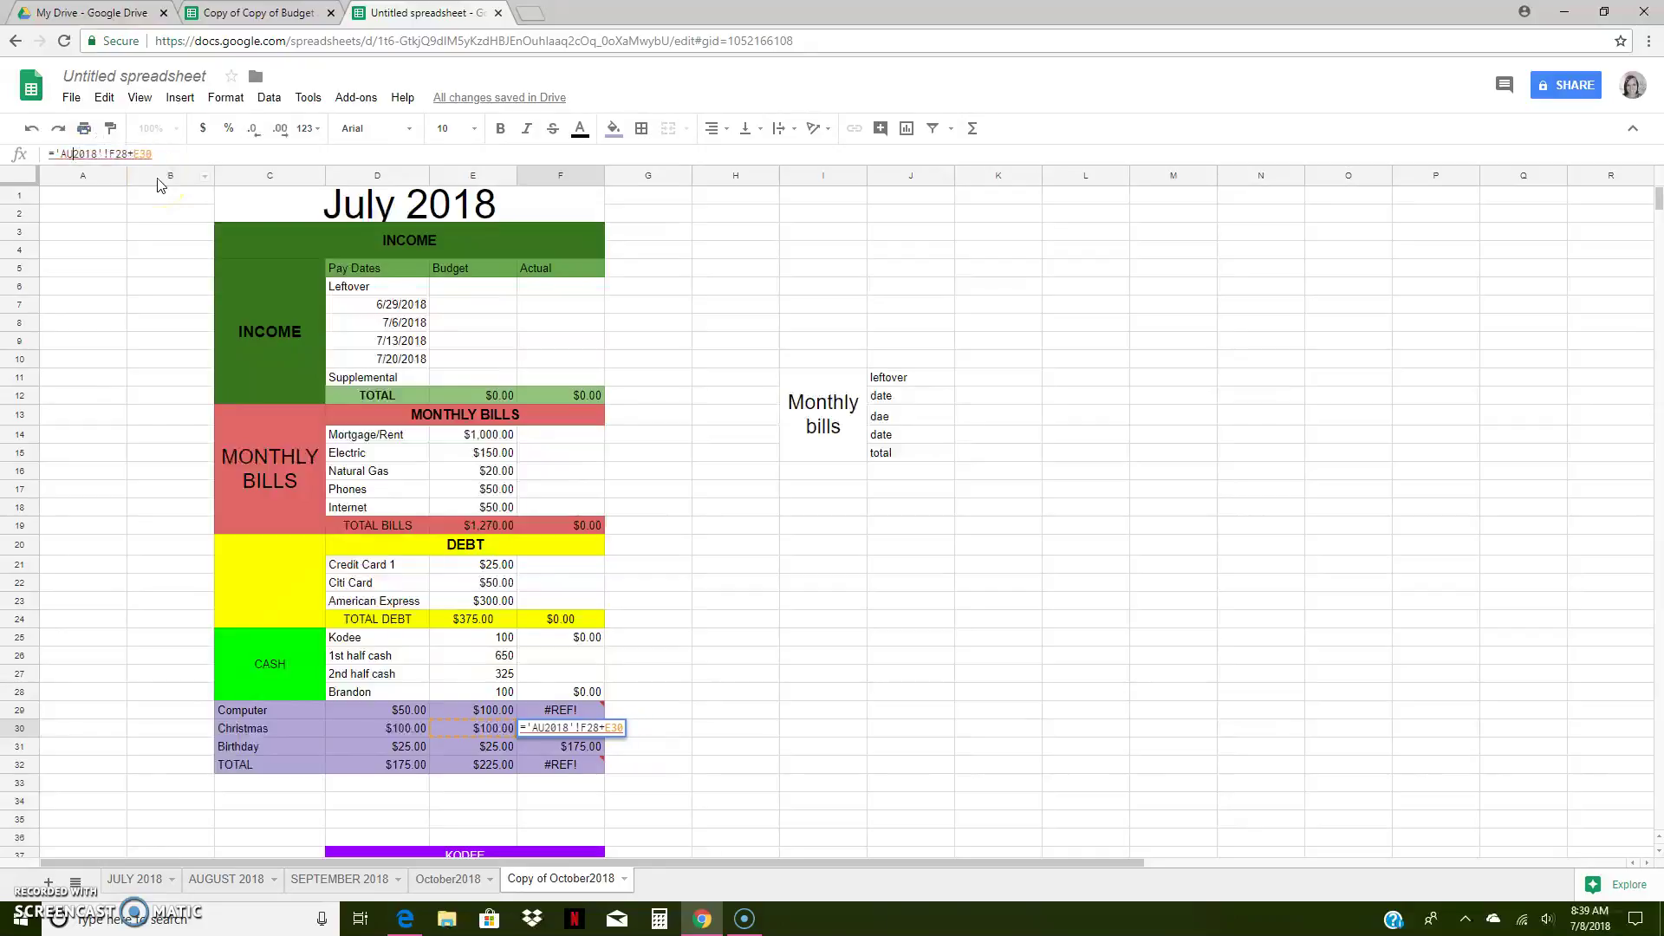
pyautogui.write('October')
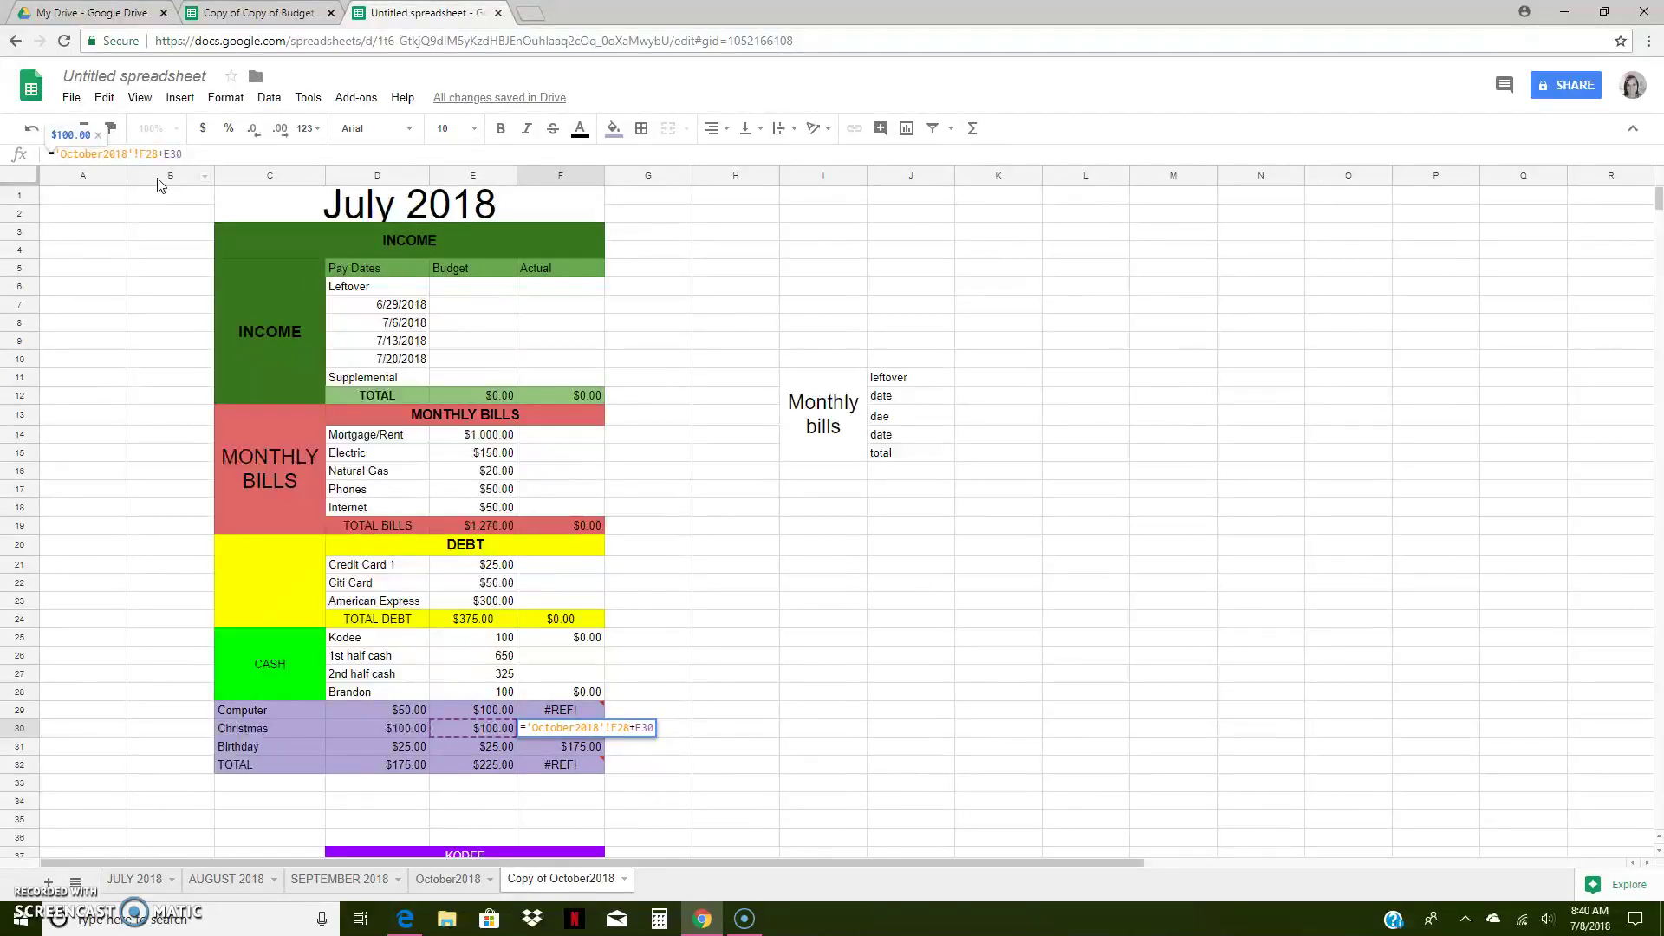
pyautogui.press('Return')
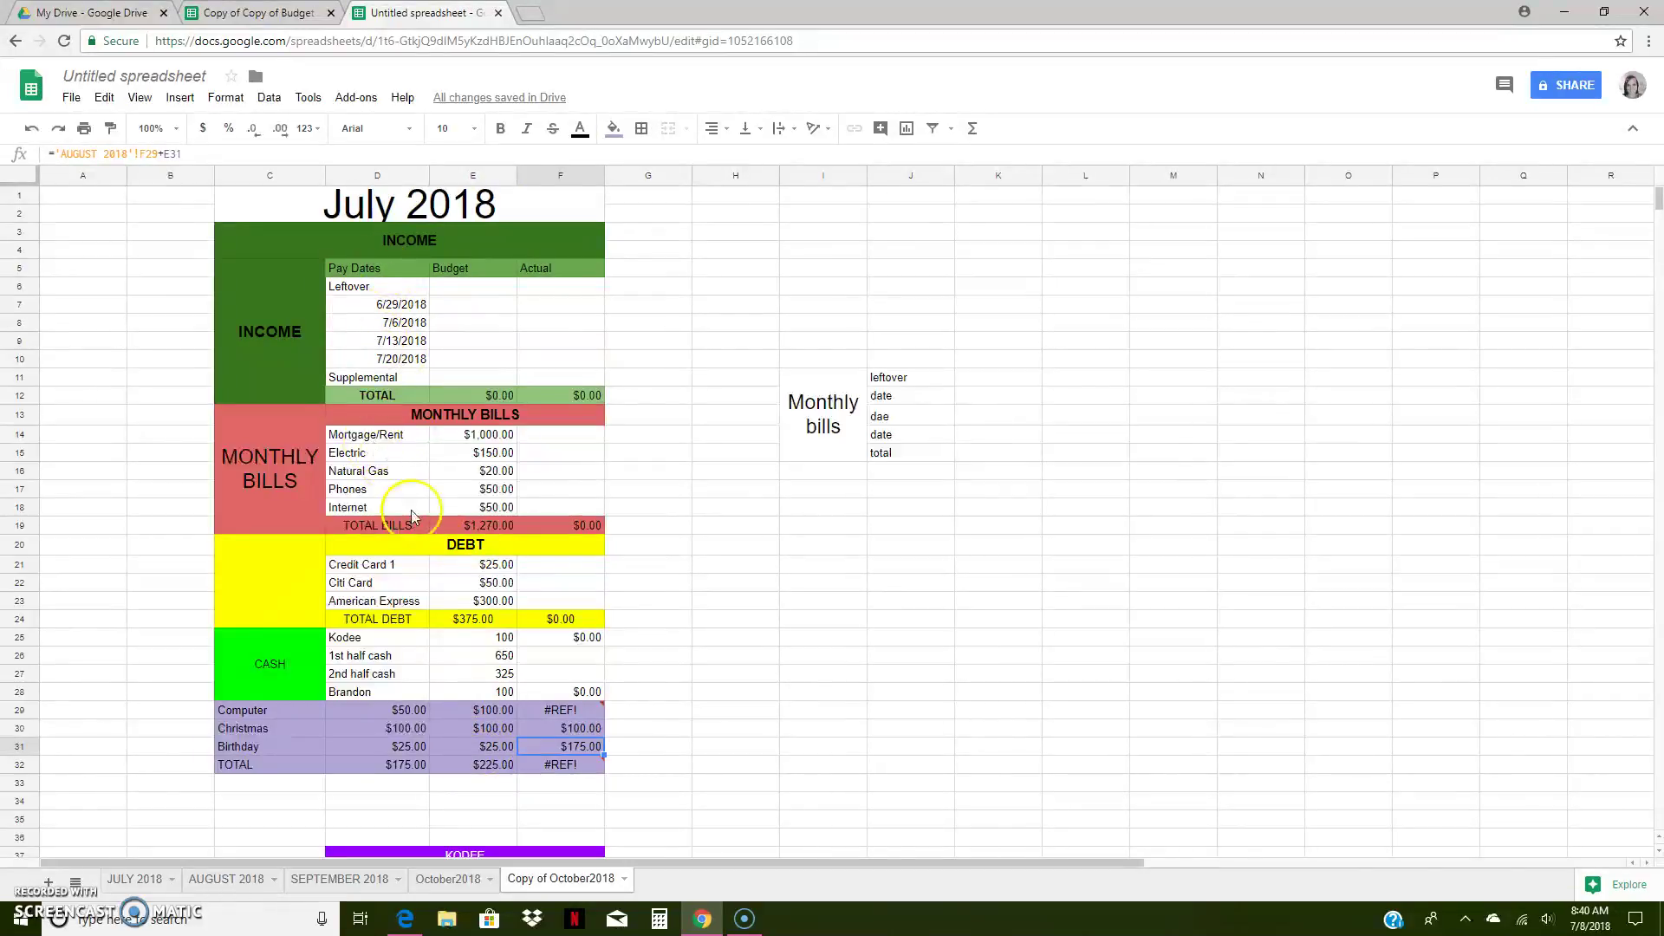
# - Look over the copied sheet from the income section down to the cash trackers
pyautogui.click(416, 458)
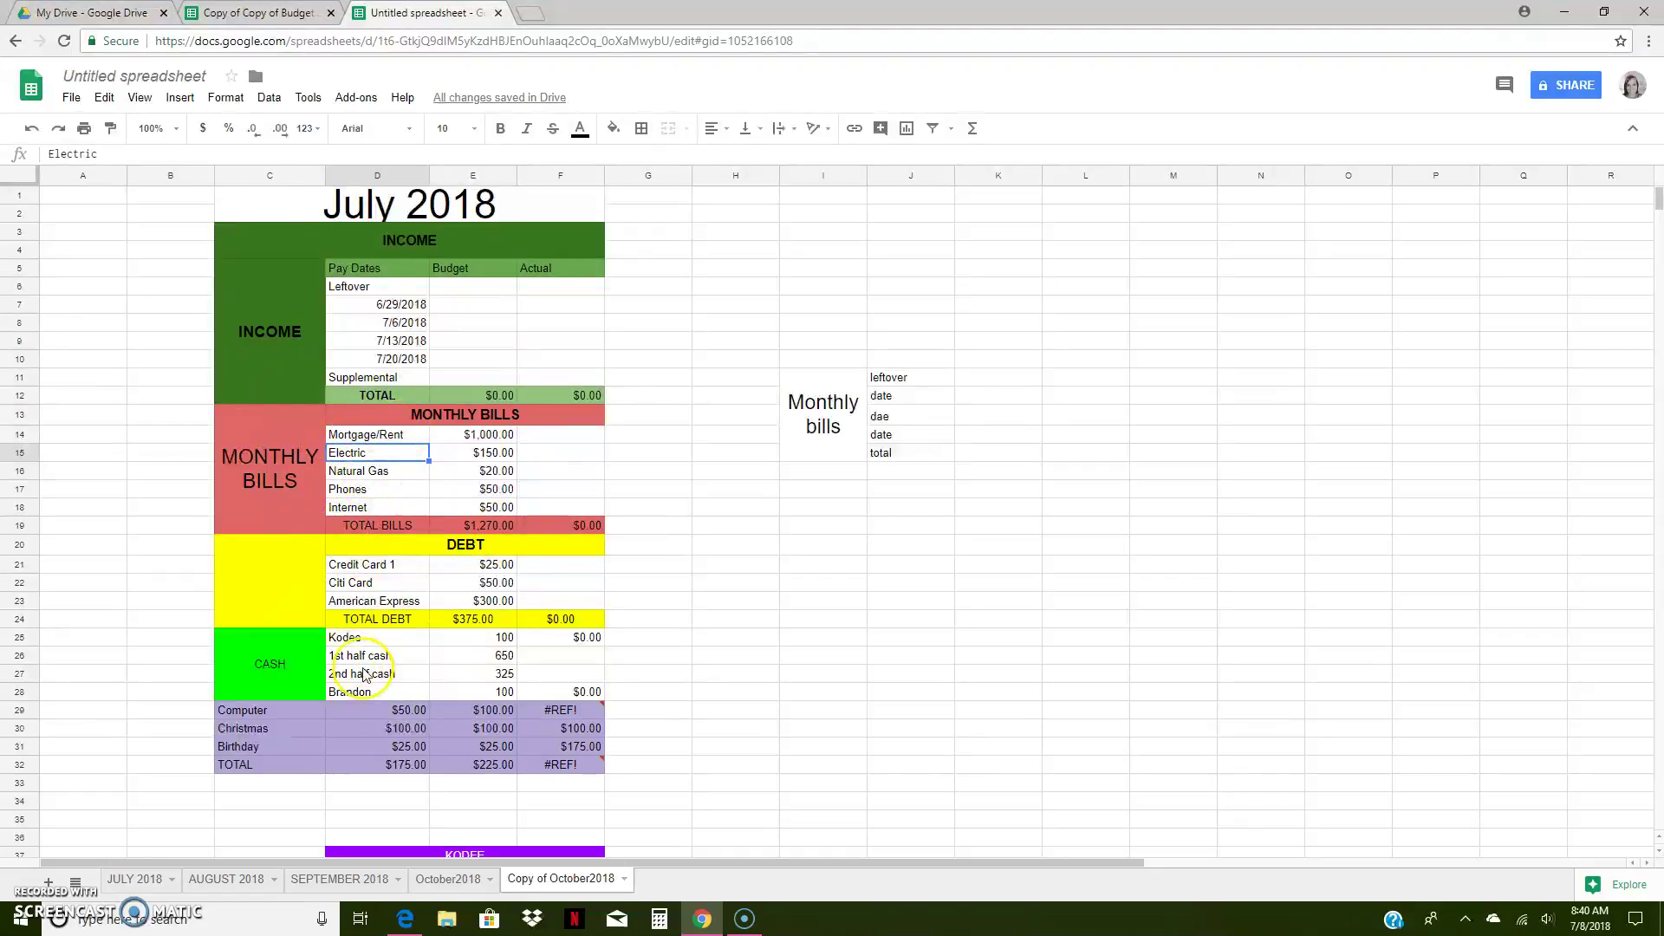
pyautogui.scroll(-2, 723, 576)
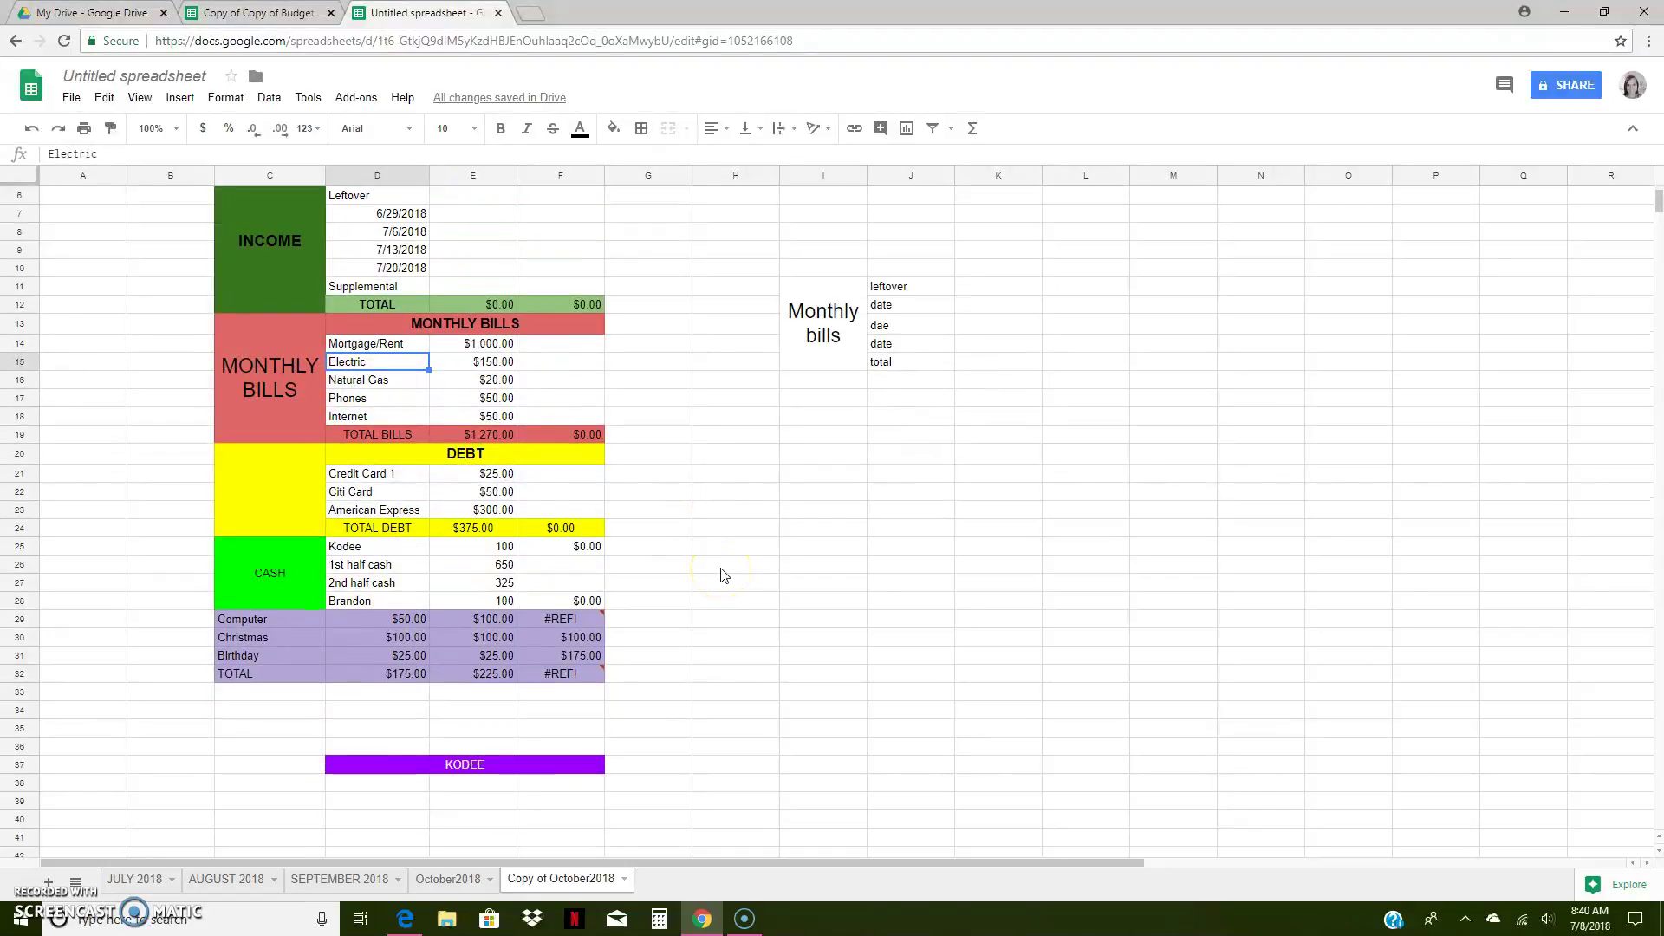
pyautogui.scroll(2, 718, 564)
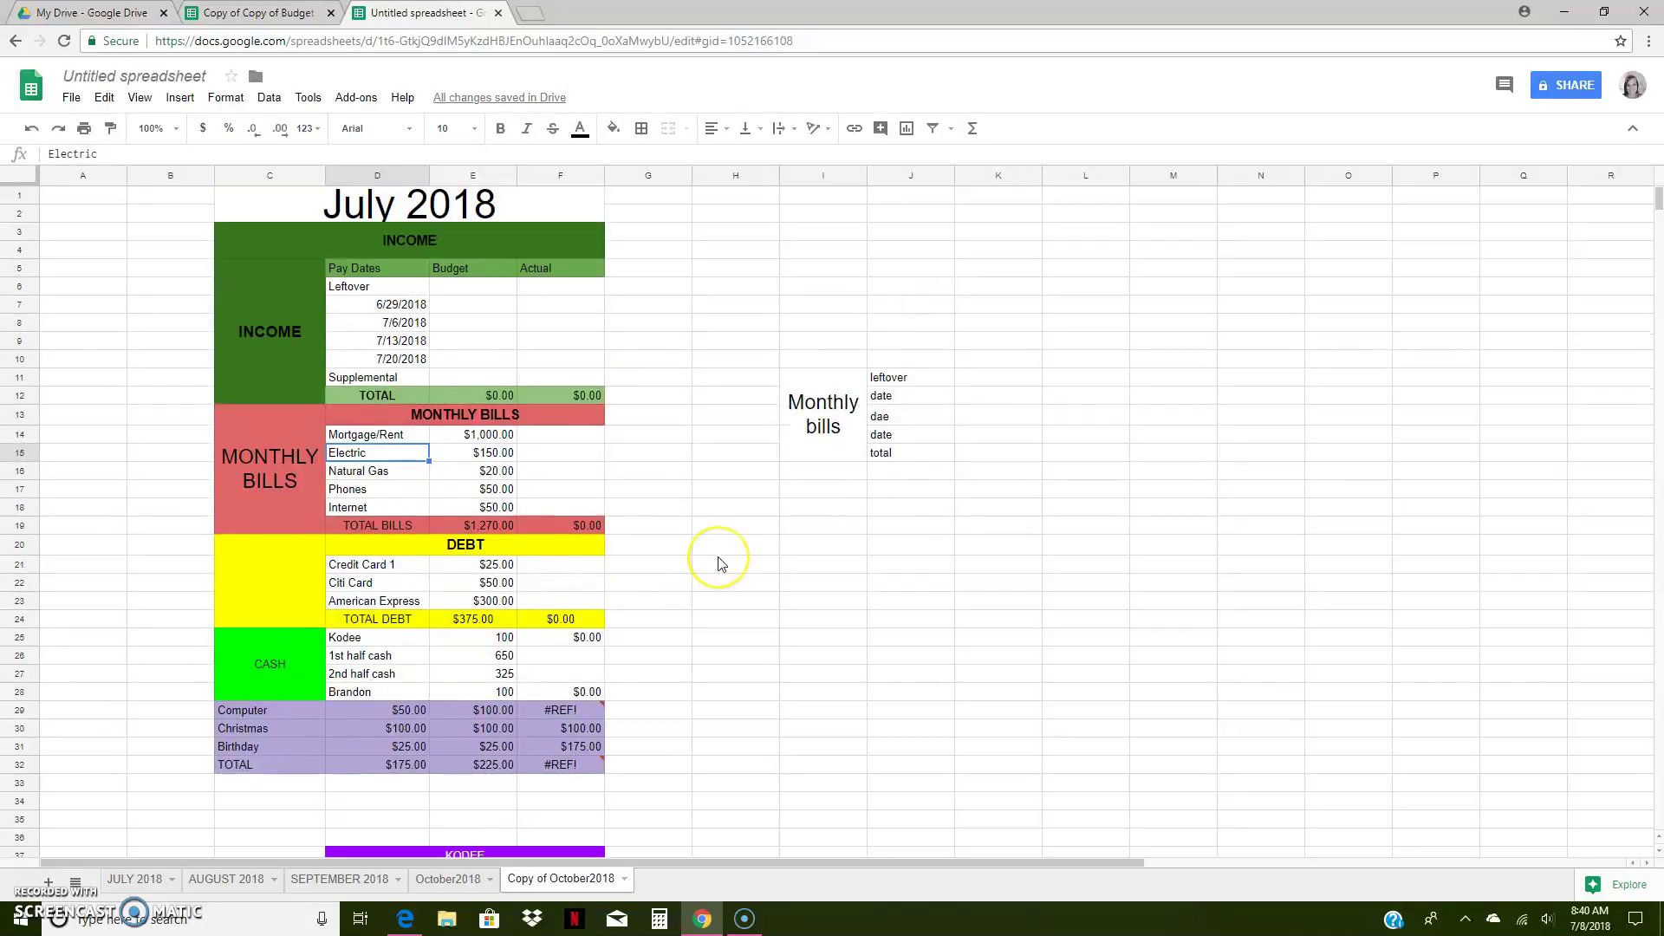
pyautogui.scroll(-18, 719, 563)
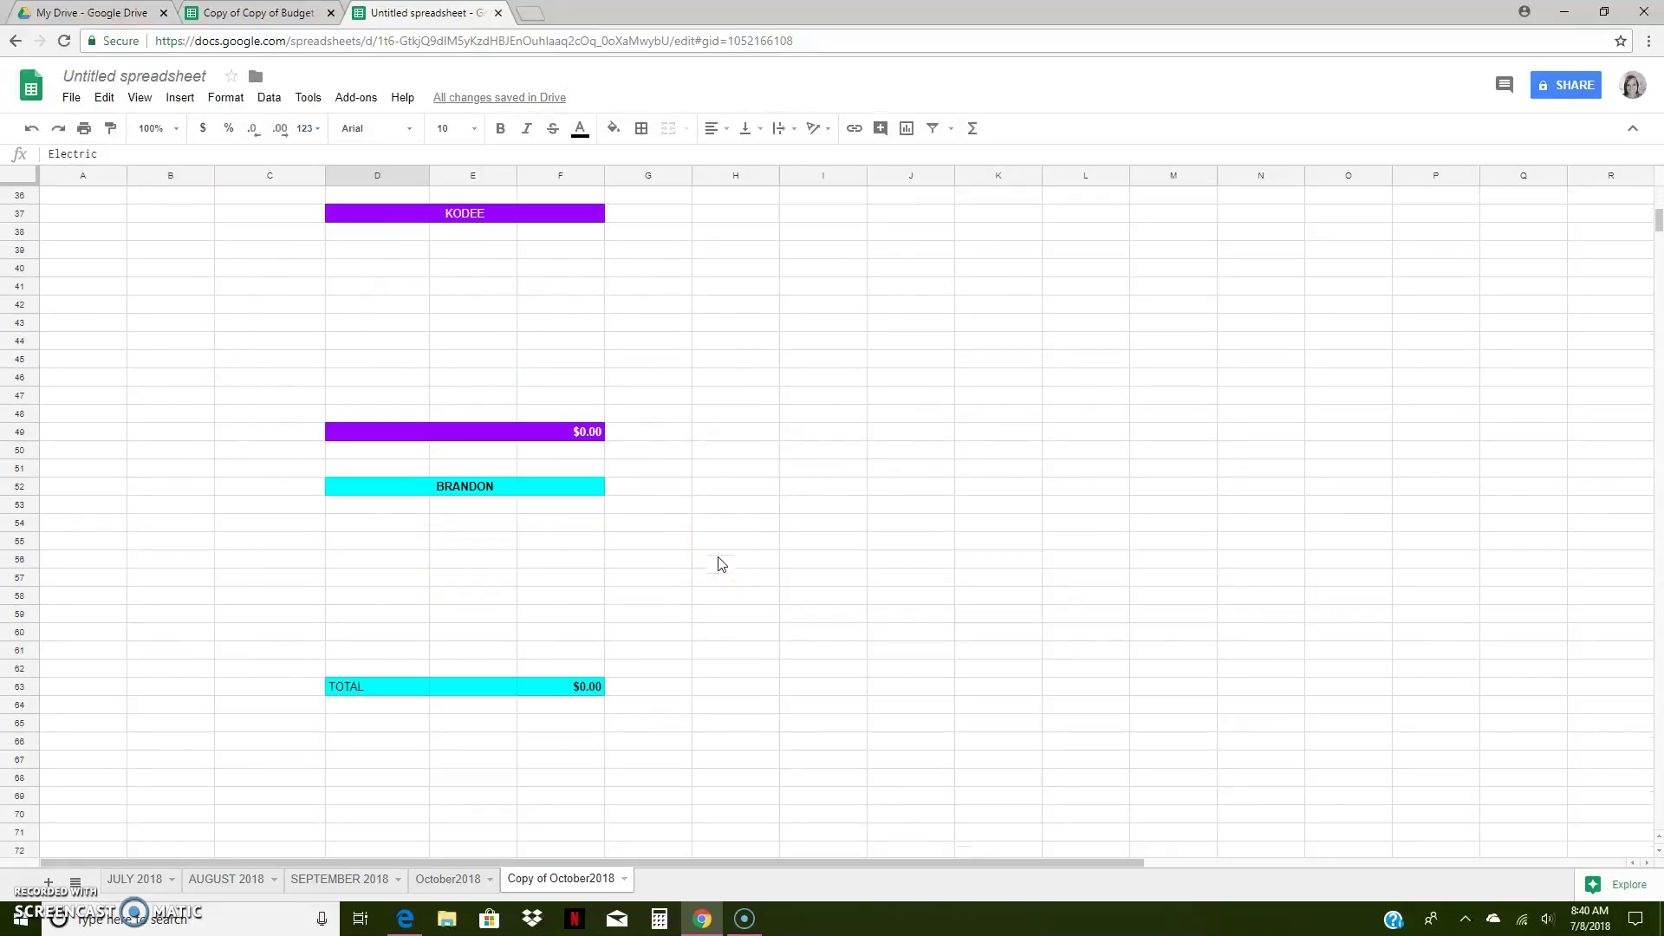
pyautogui.scroll(18, 718, 563)
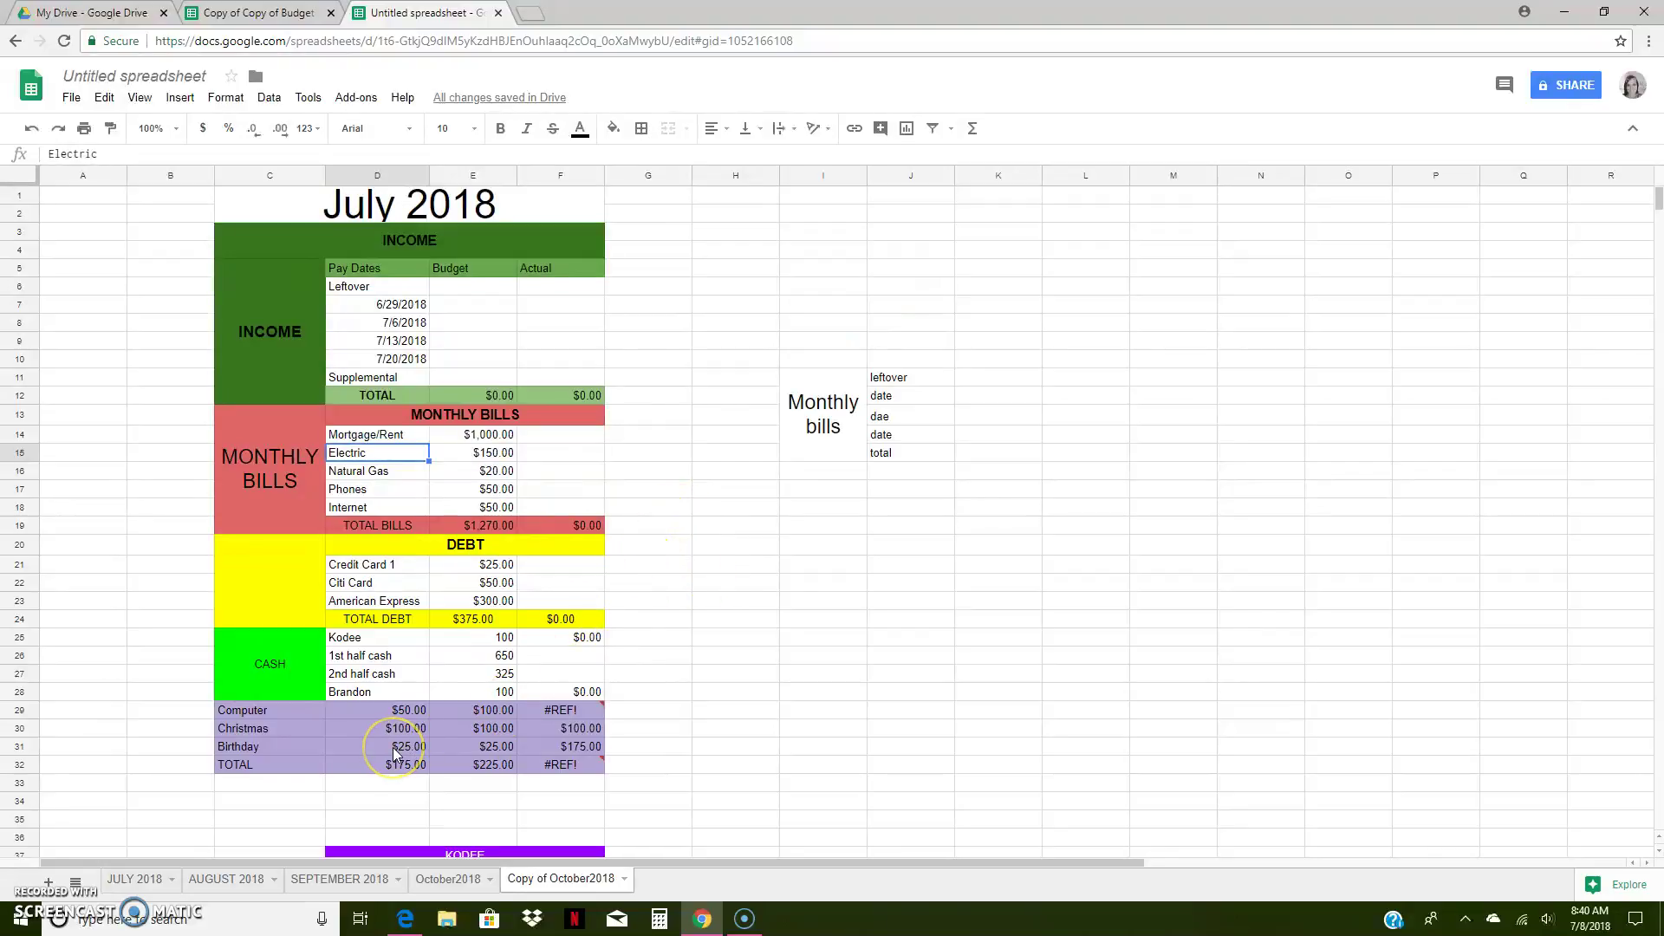
pyautogui.scroll(-1, 393, 747)
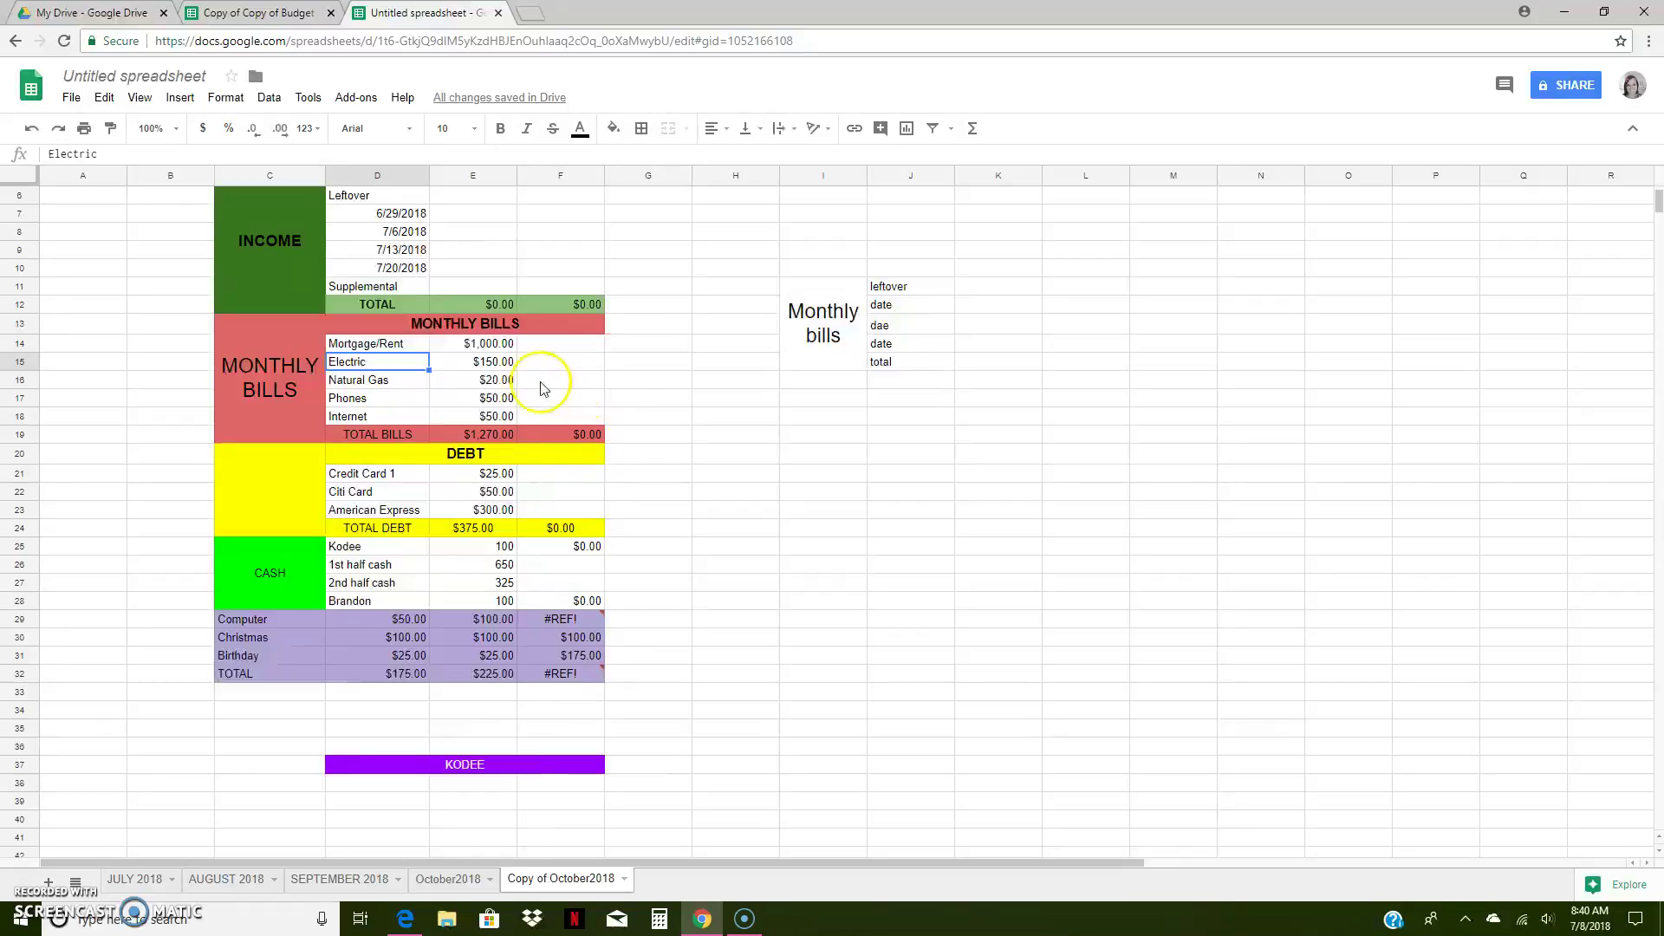
pyautogui.scroll(1, 491, 663)
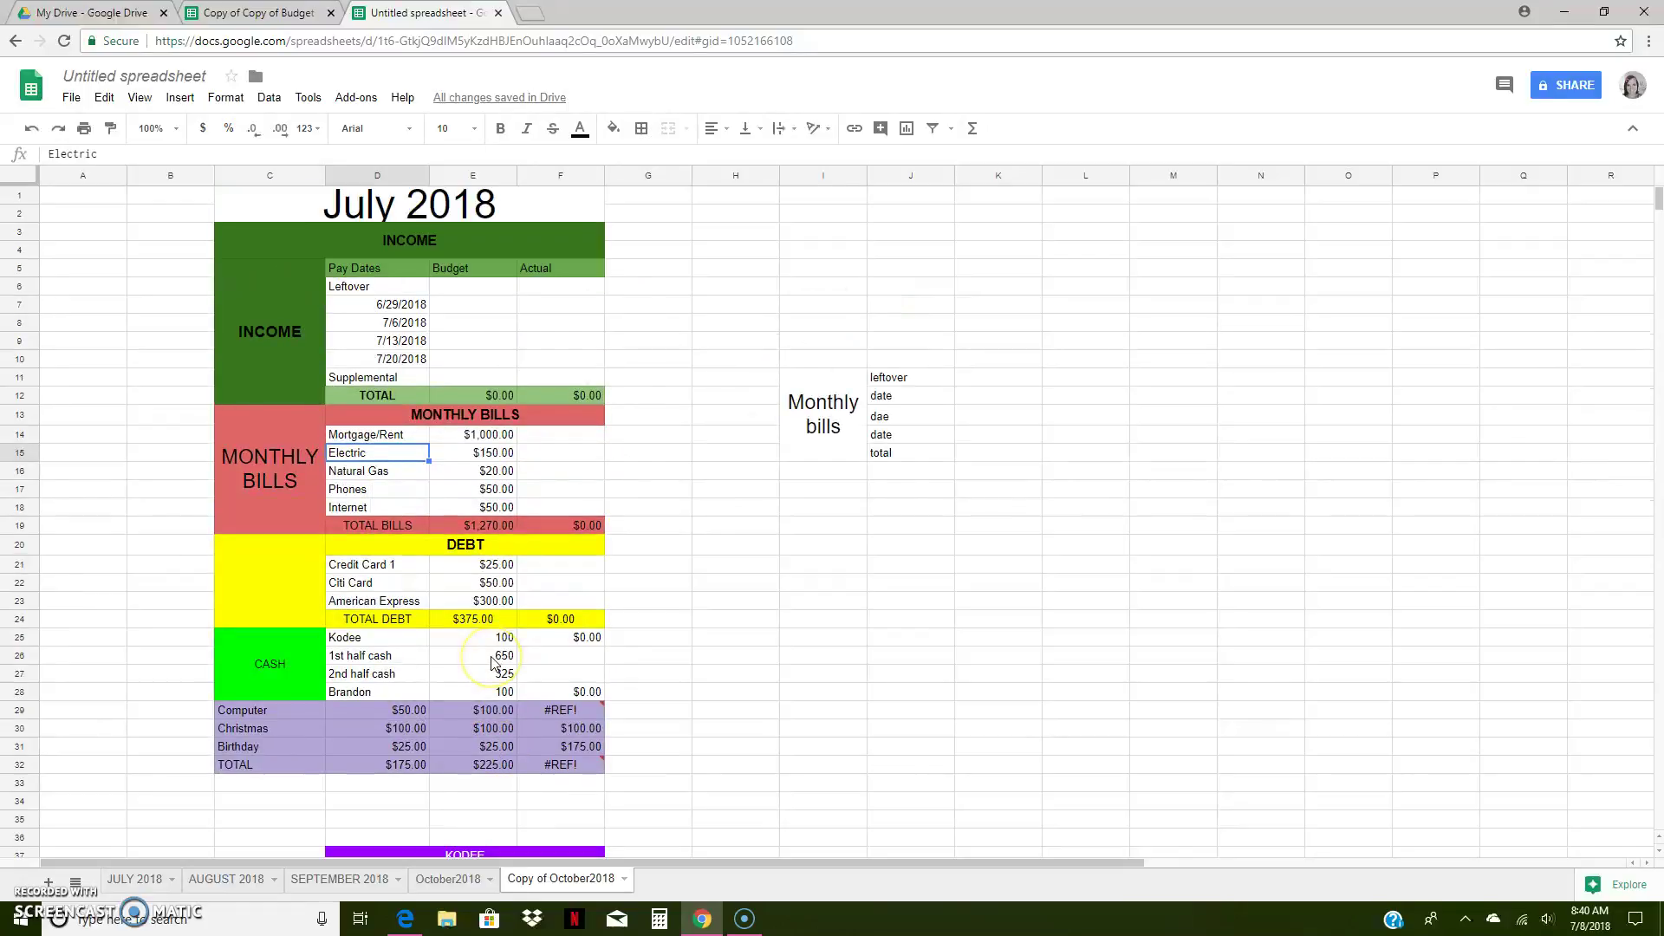
# - Copy the whole budget block with both cash trackers, C1:F64, on the Copy of October2018 sheet
pyautogui.moveTo(278, 206); pyautogui.dragTo(407, 674)
pyautogui.scroll(-10, 329, 797)
pyautogui.scroll(-2, 332, 804)
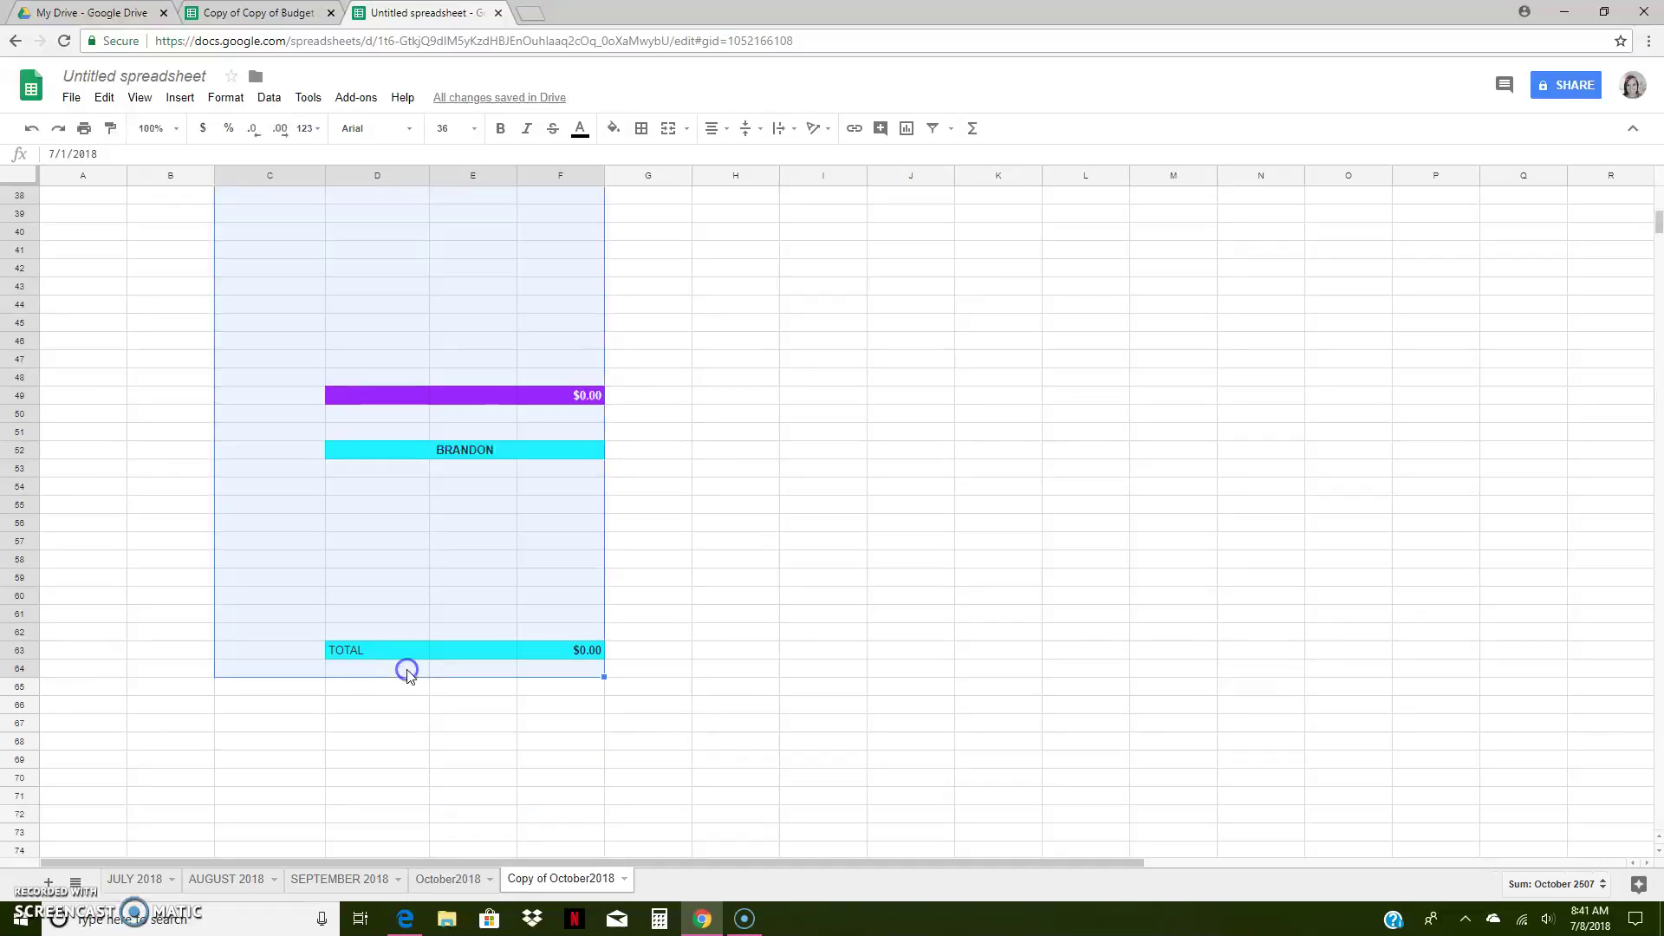
pyautogui.rightClick(290, 470)
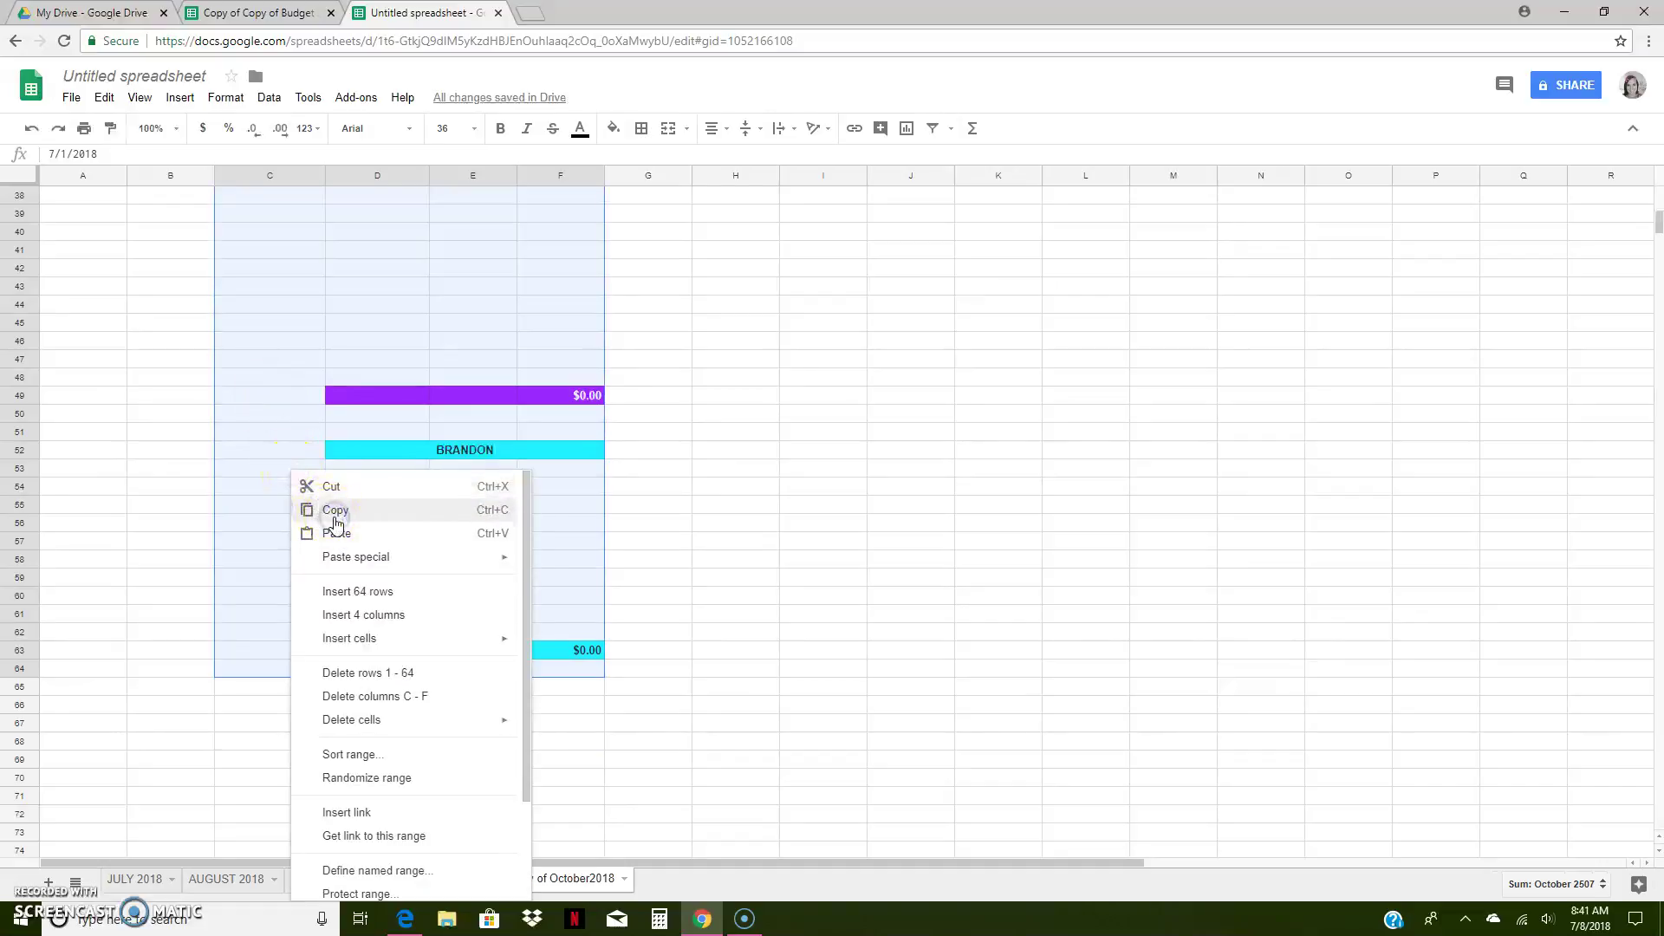
pyautogui.click(336, 517)
pyautogui.scroll(5, 681, 511)
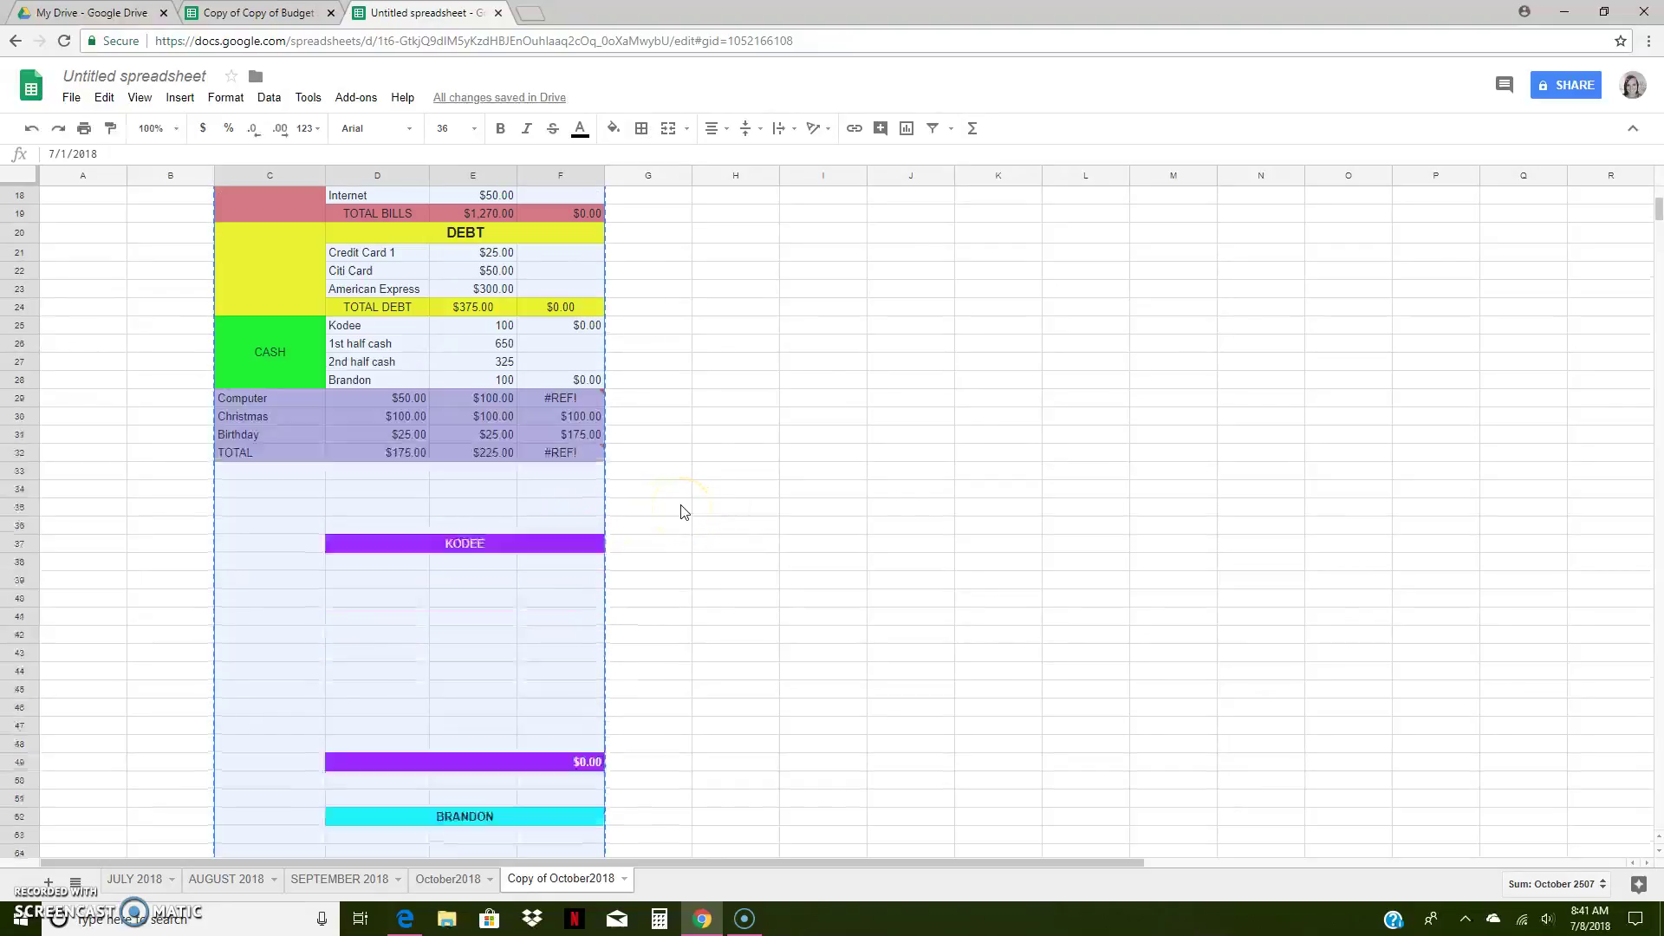
pyautogui.scroll(3, 680, 511)
pyautogui.scroll(2, 680, 511)
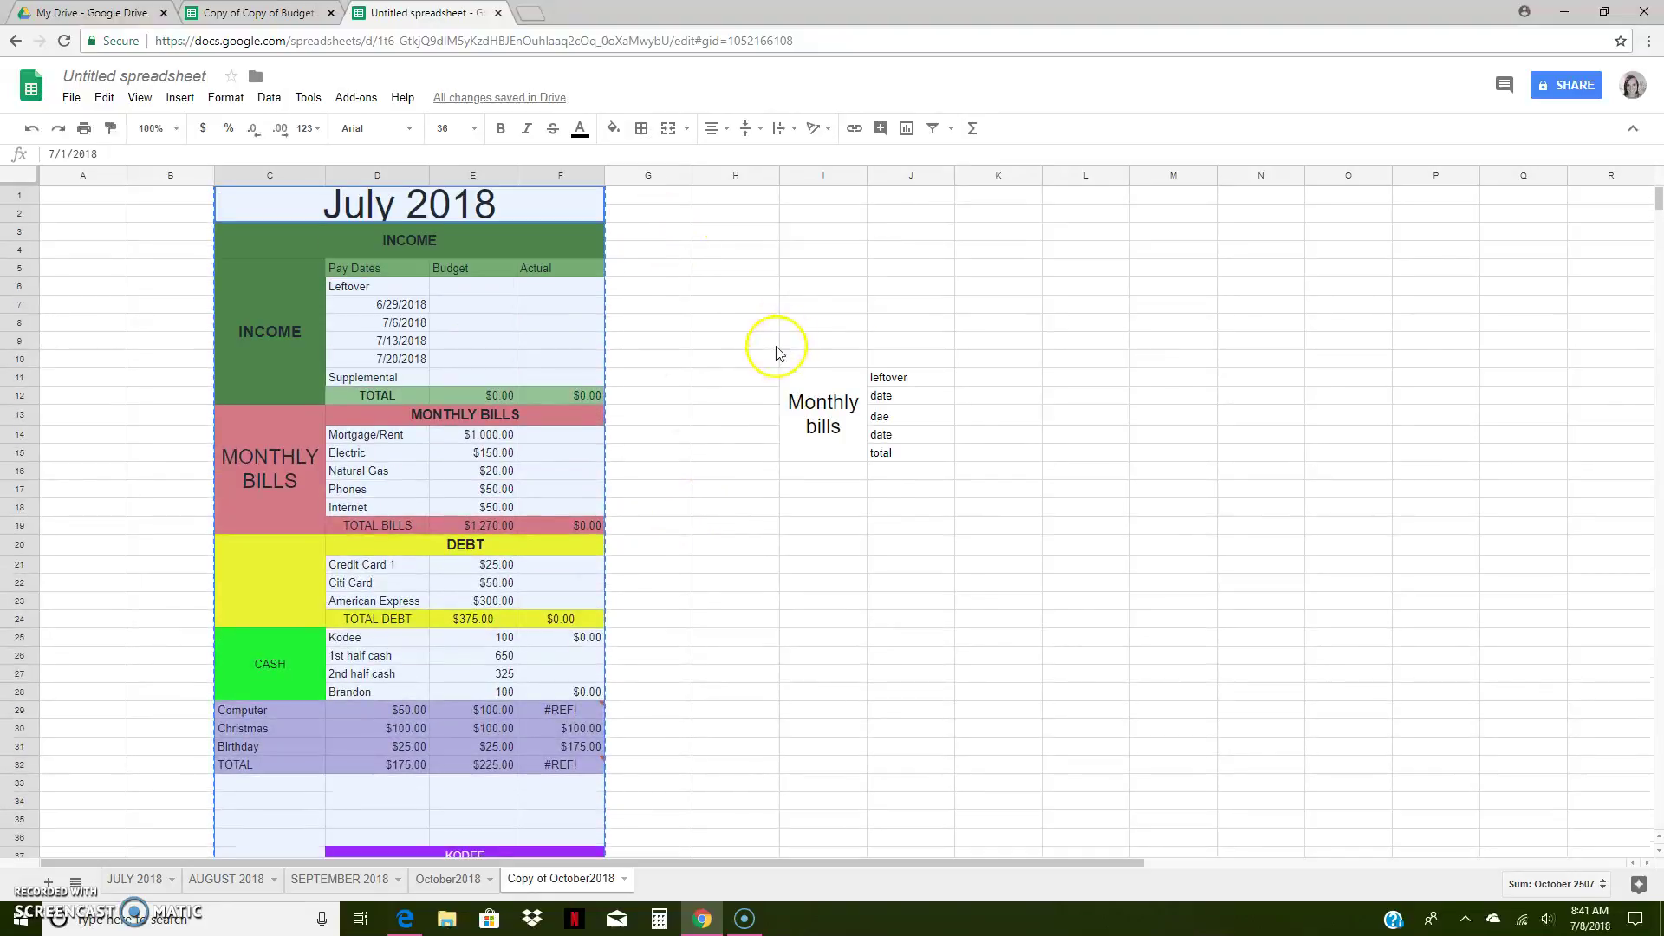